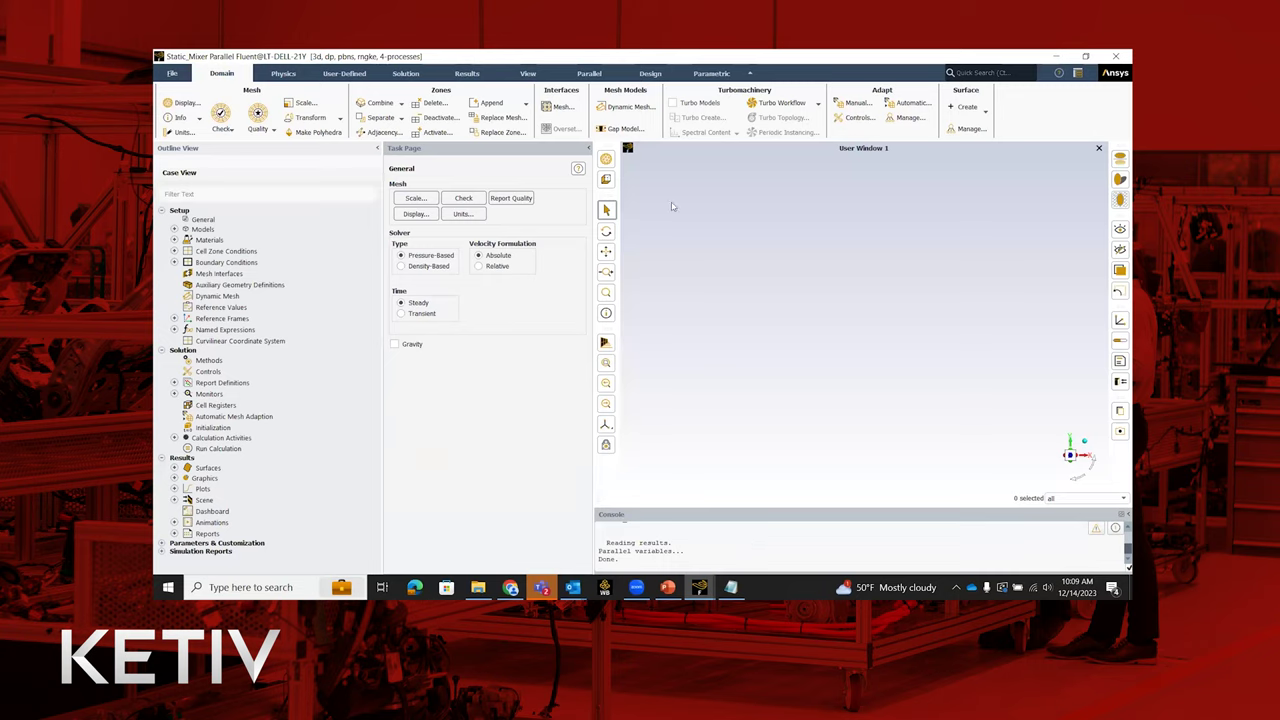
Step: Display the mesh of inlet1, inlet2, outlet and wall (excluding plane-4), then orbit to show the left inlet
click(607, 159)
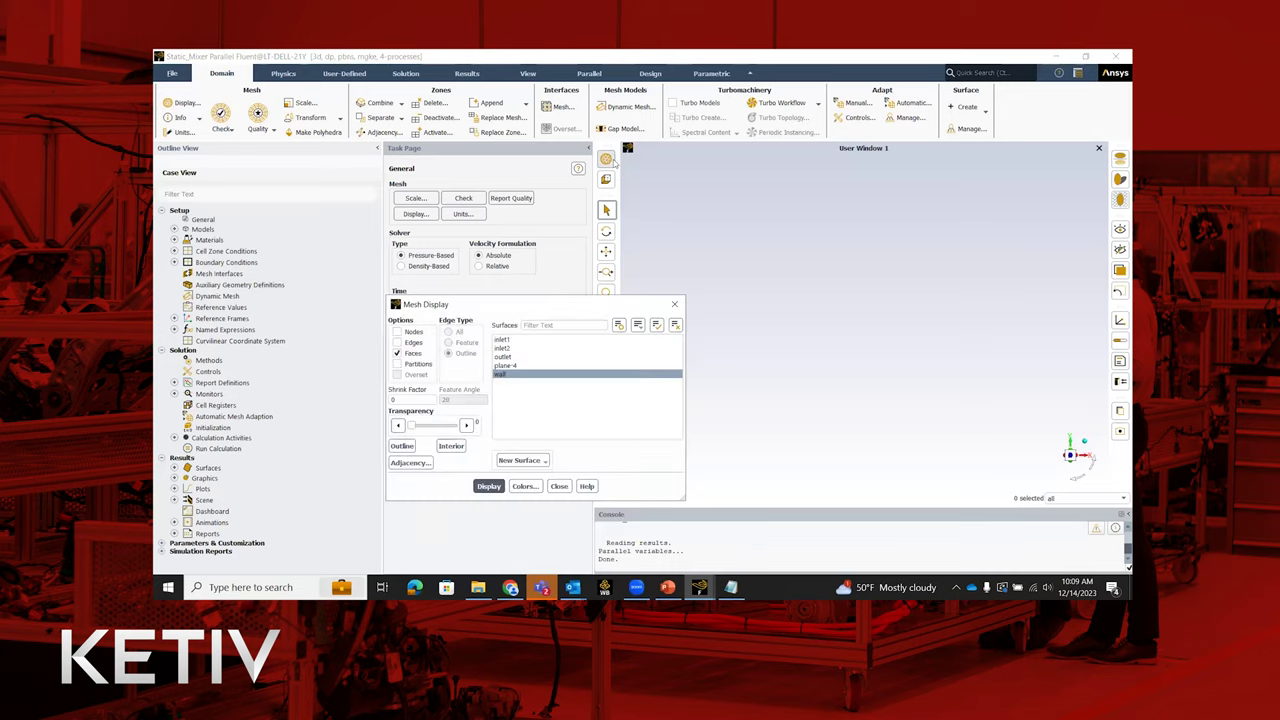
click(657, 325)
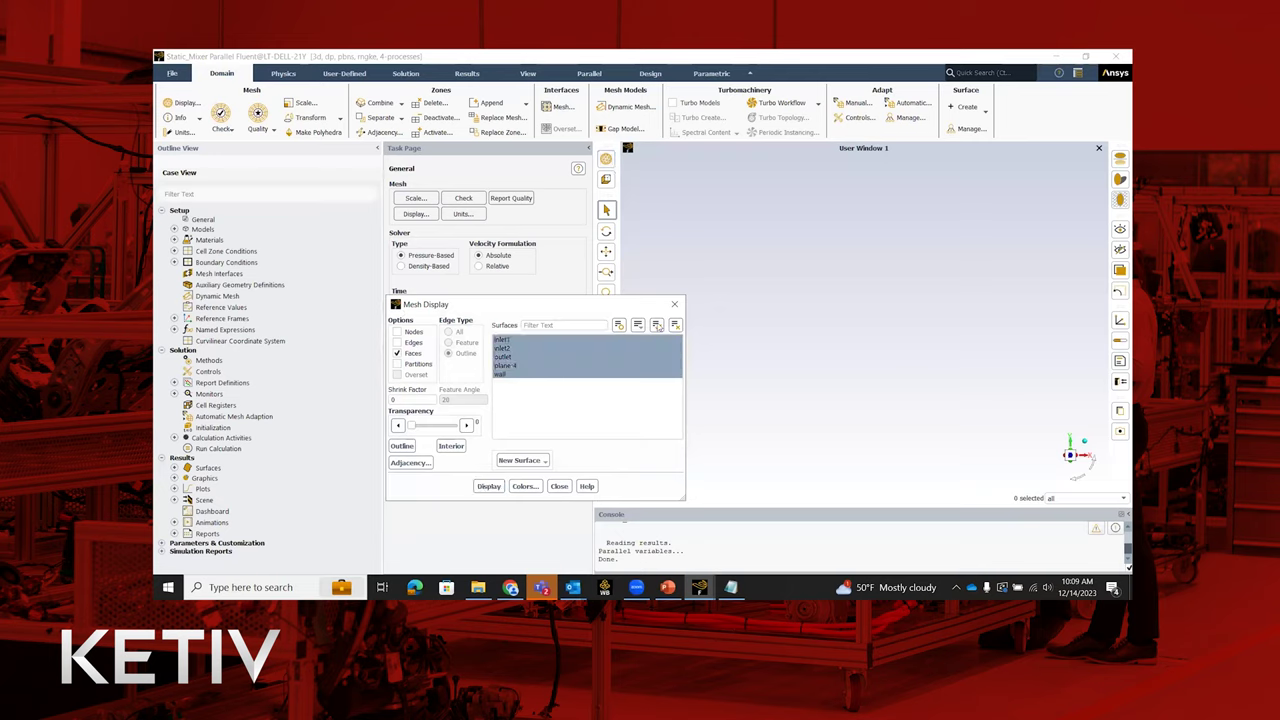
click(543, 366)
click(503, 487)
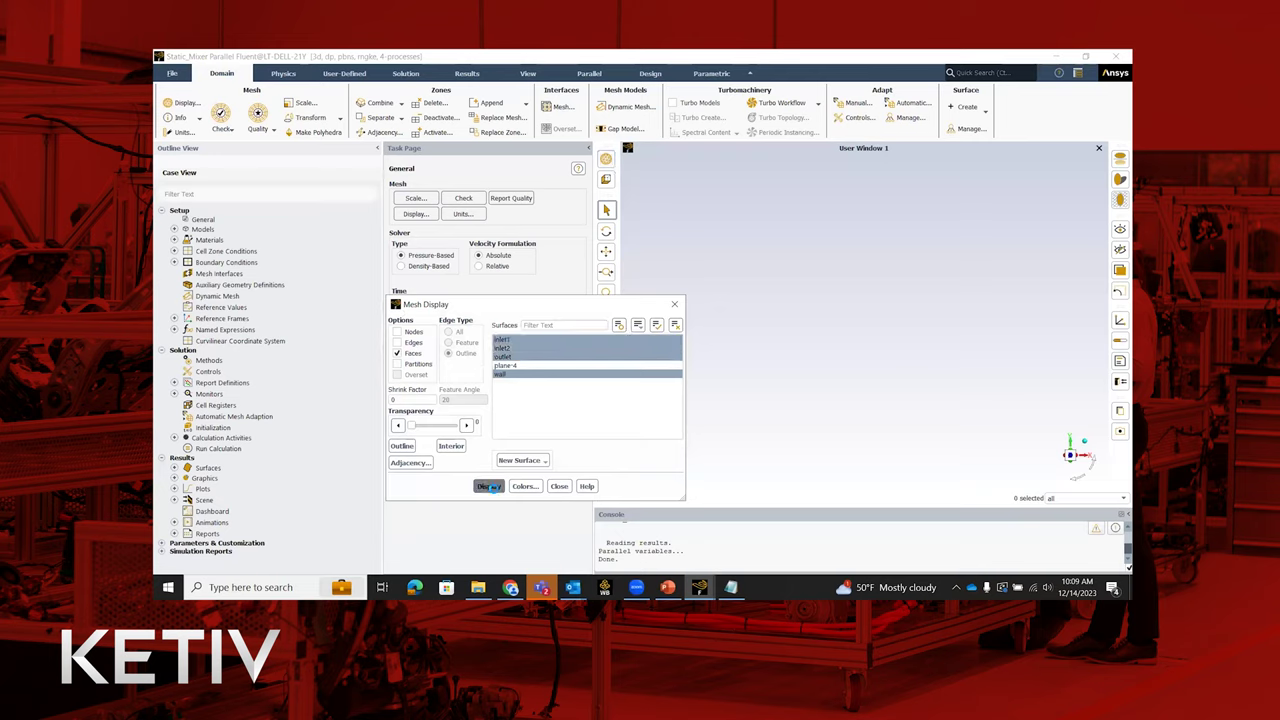
click(559, 486)
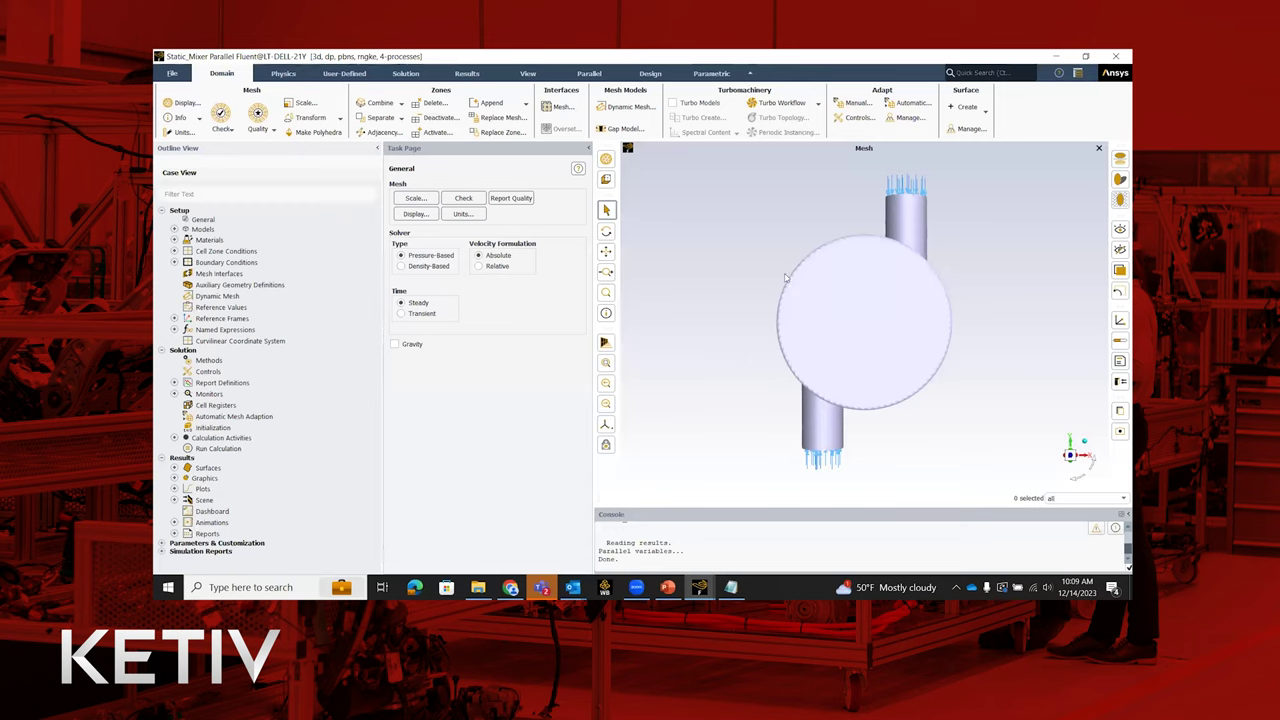
drag(753, 378, 967, 441)
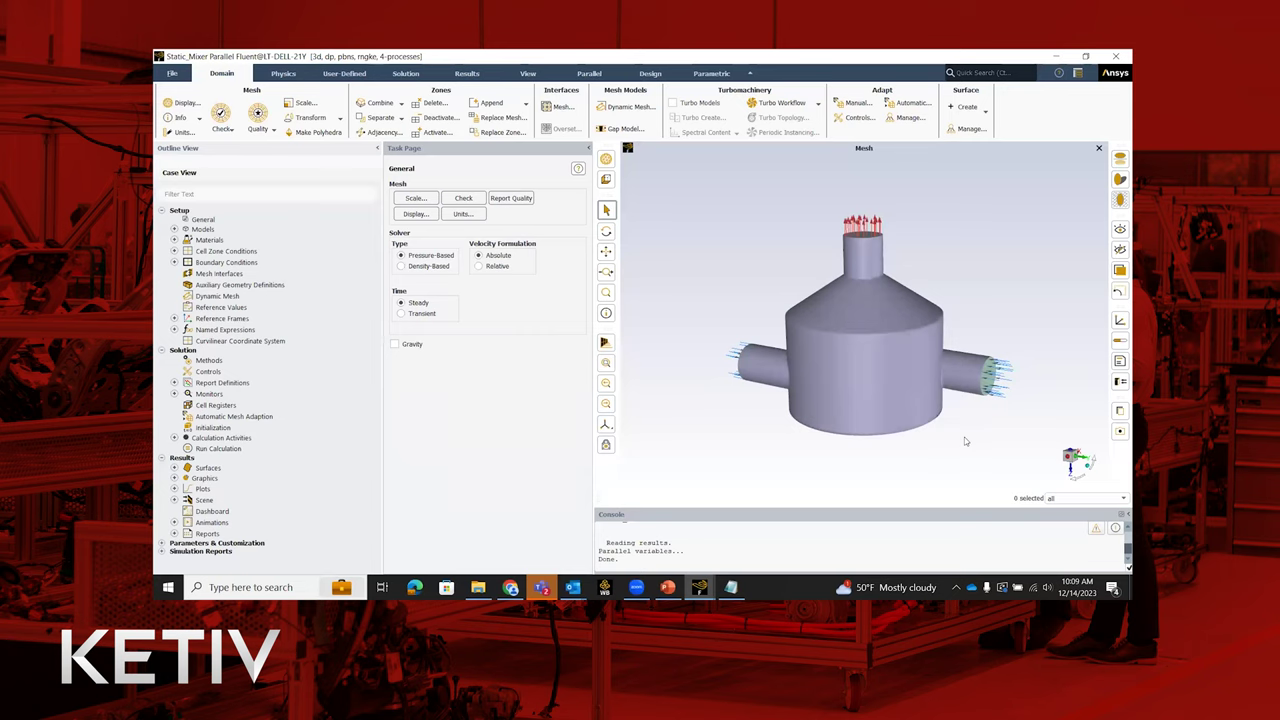
drag(951, 442, 760, 385)
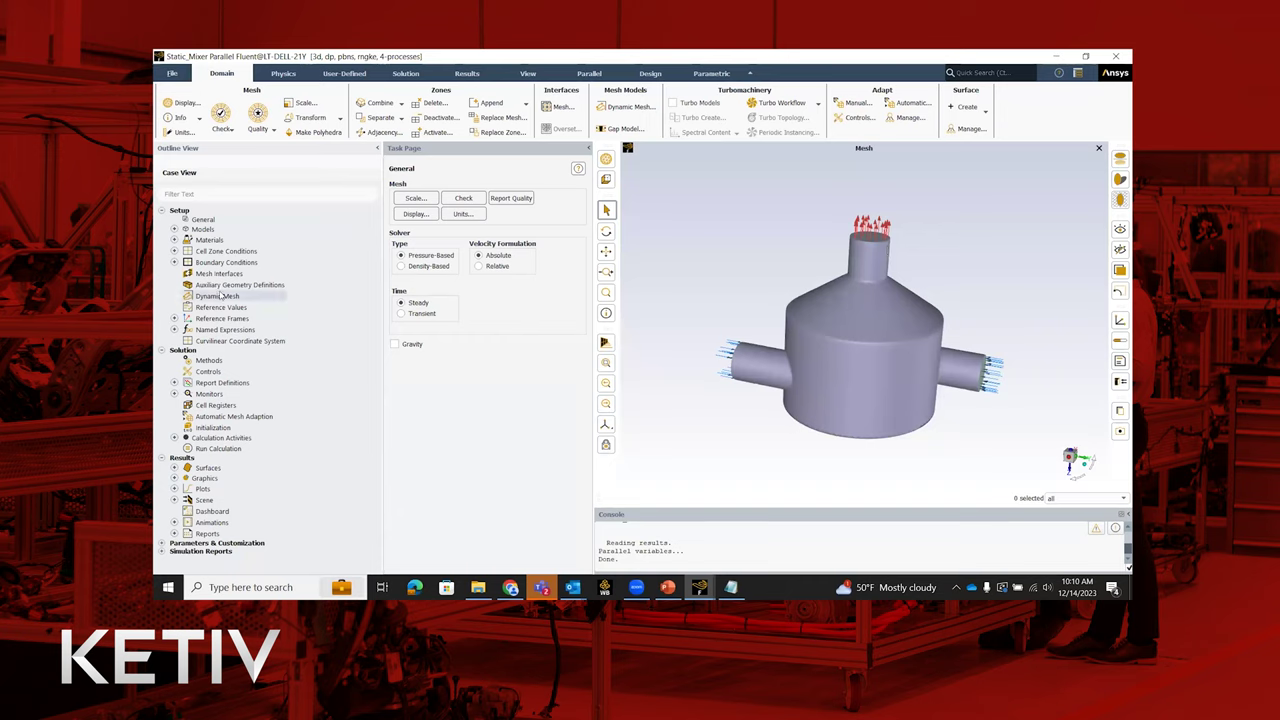
Step: Display the saved contour-velocity plot of velocity magnitude on plane-4, scaled 0–15 m/s
click(174, 478)
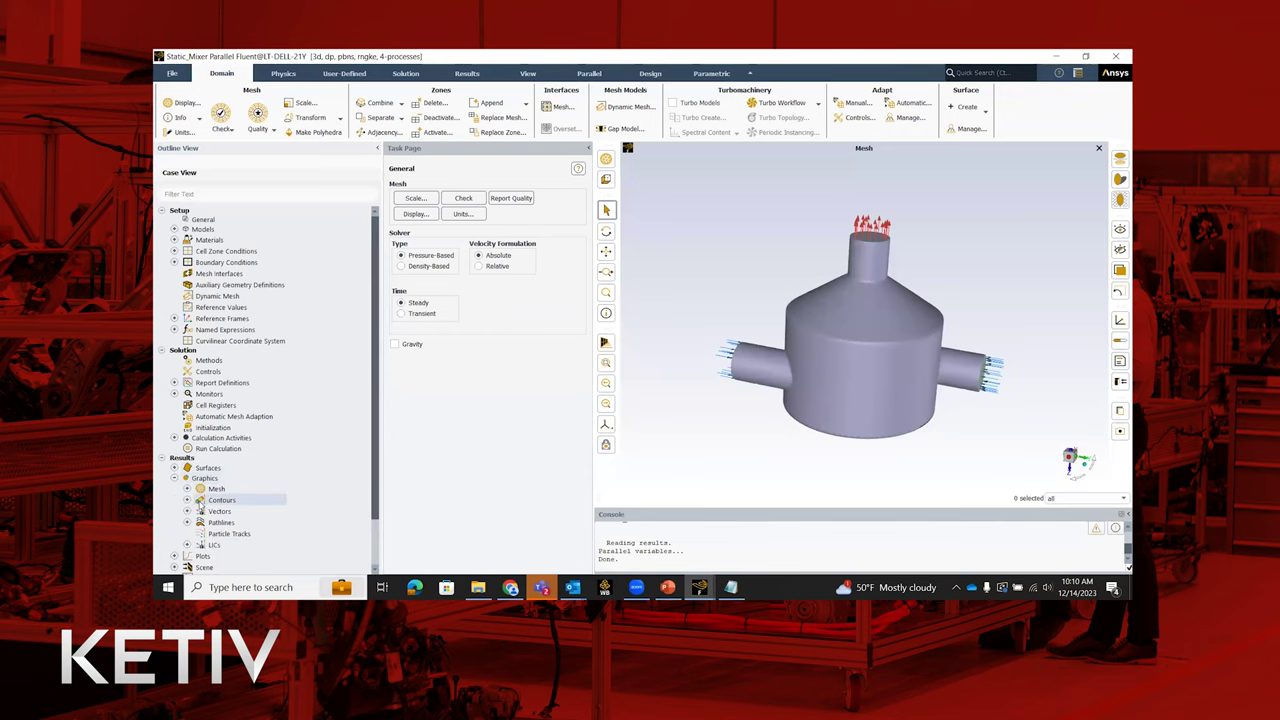
click(187, 500)
double_click(245, 511)
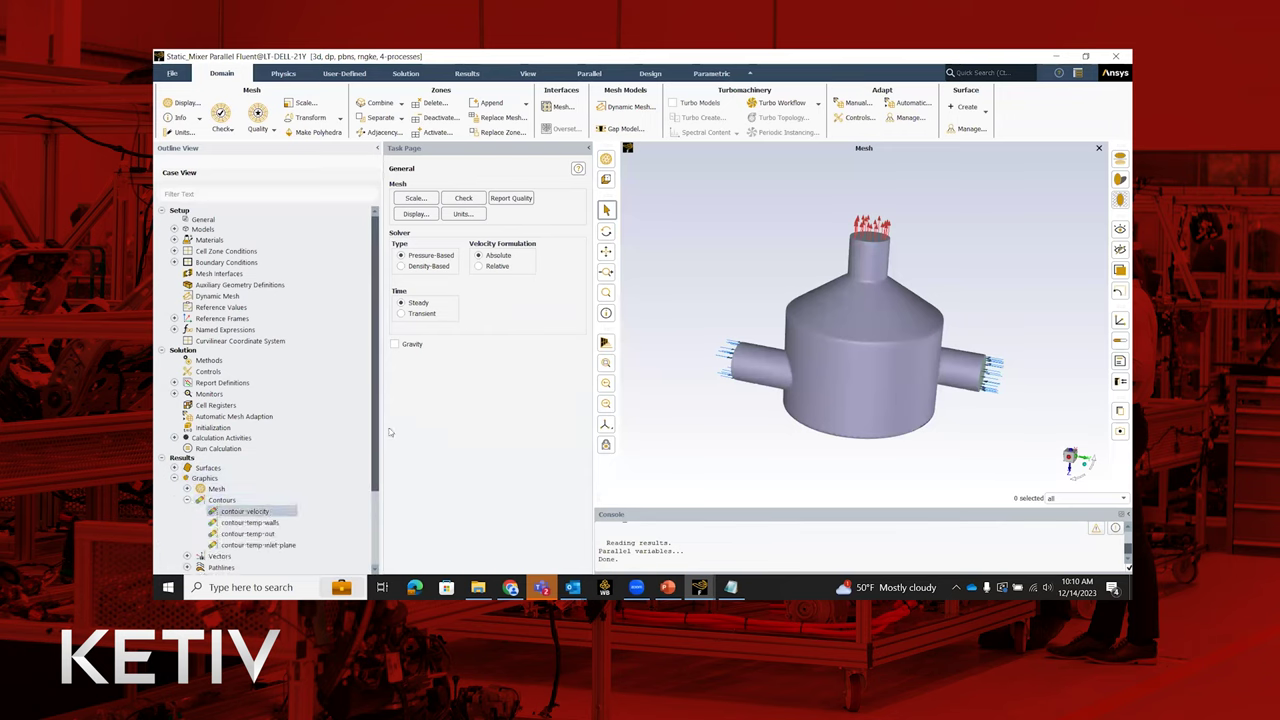
click(474, 531)
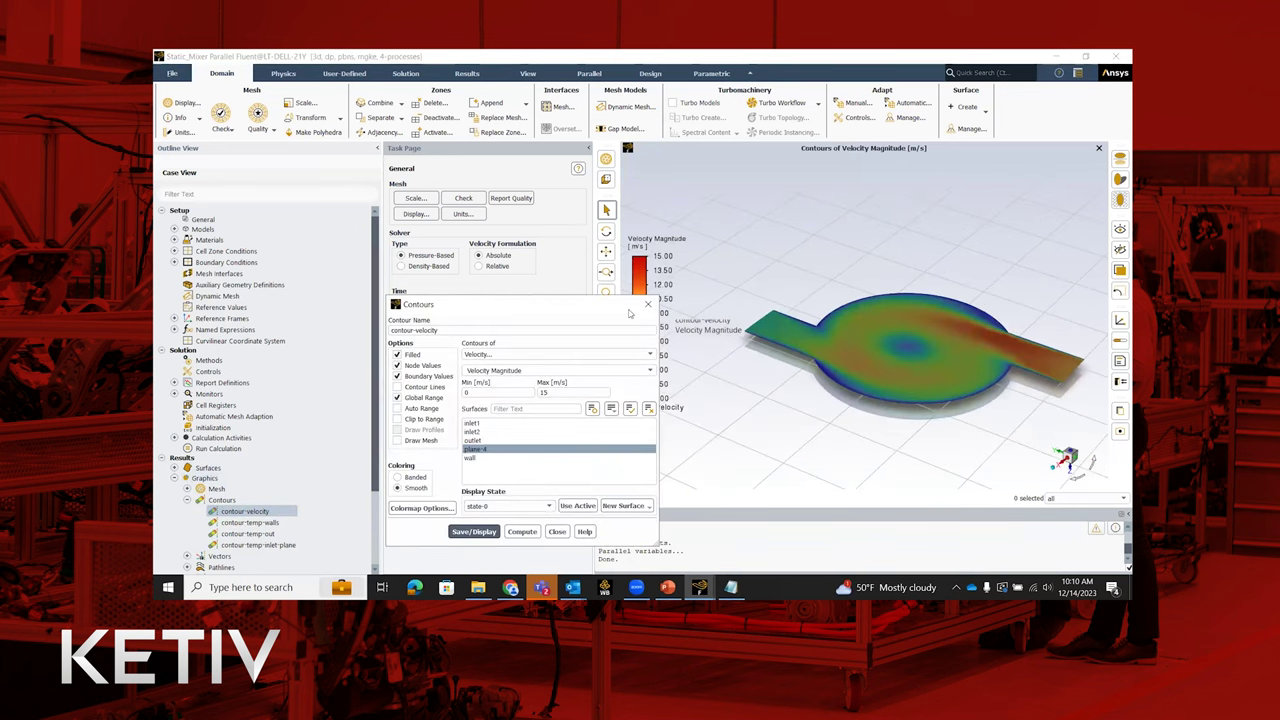
drag(614, 309, 530, 285)
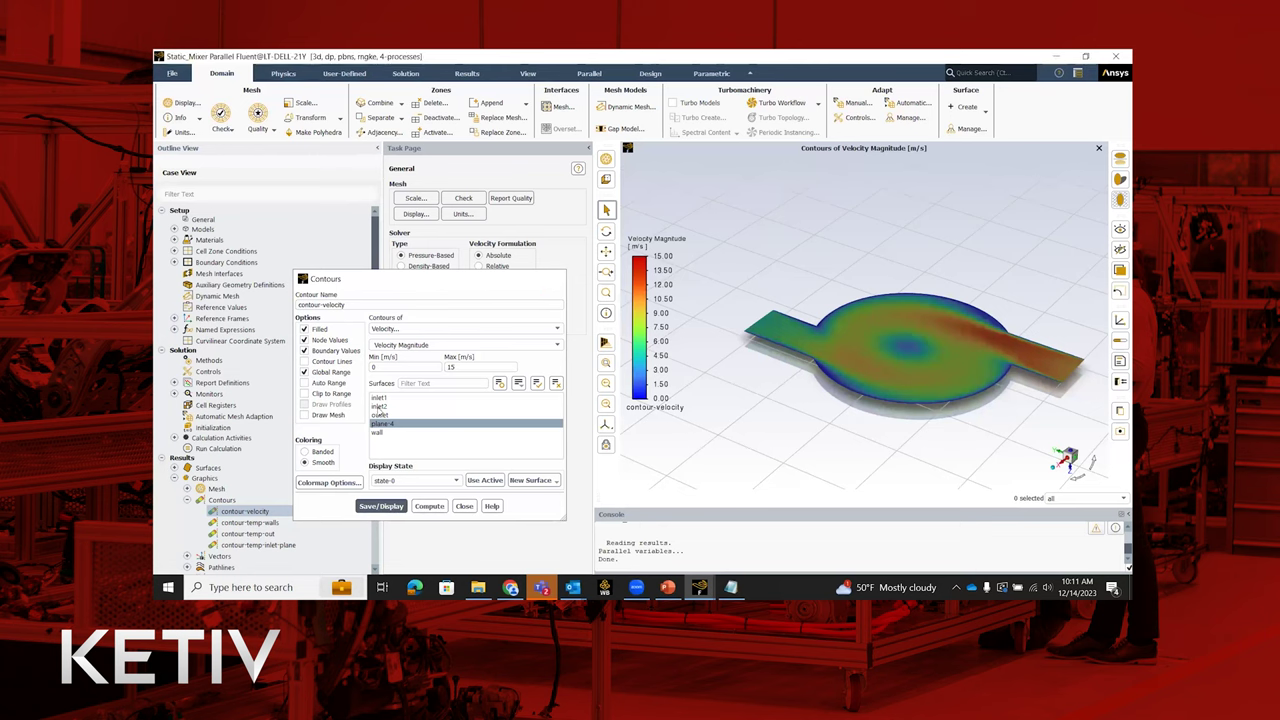
Step: Display contour-temp-inlet-plane static temperature contours on plane-4, scaled 300–350 K
click(555, 278)
double_click(259, 545)
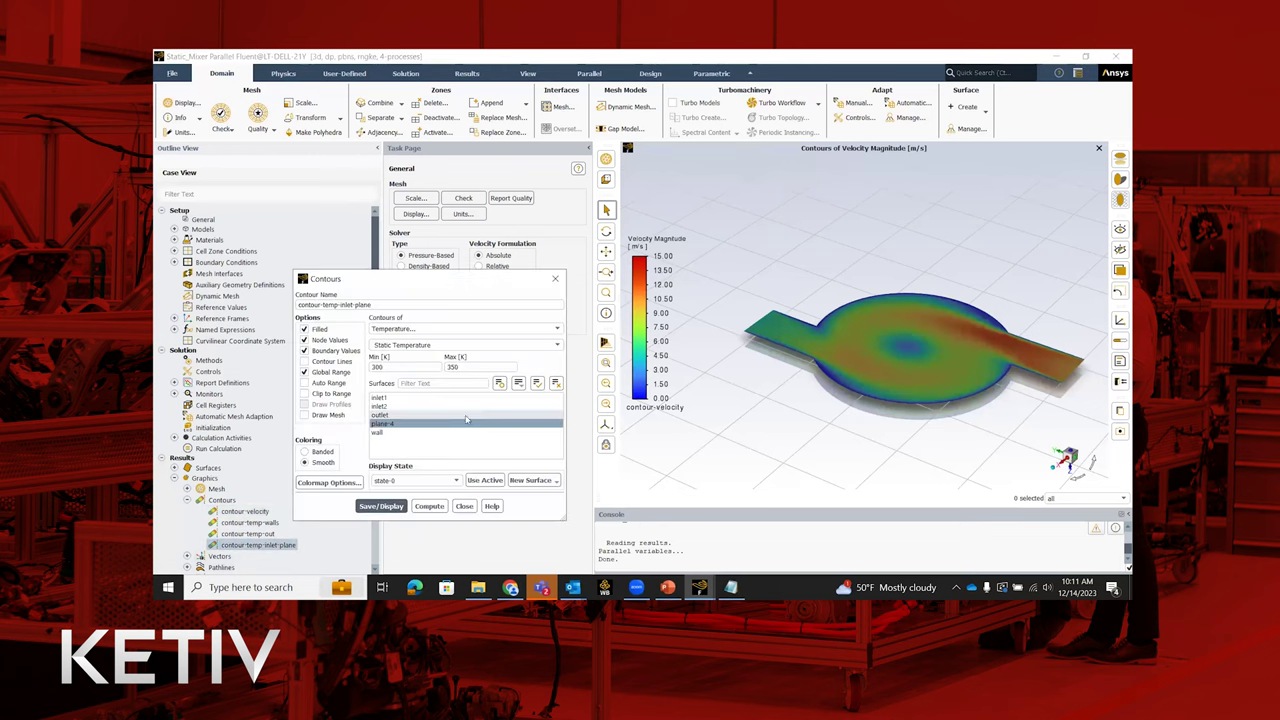
click(393, 506)
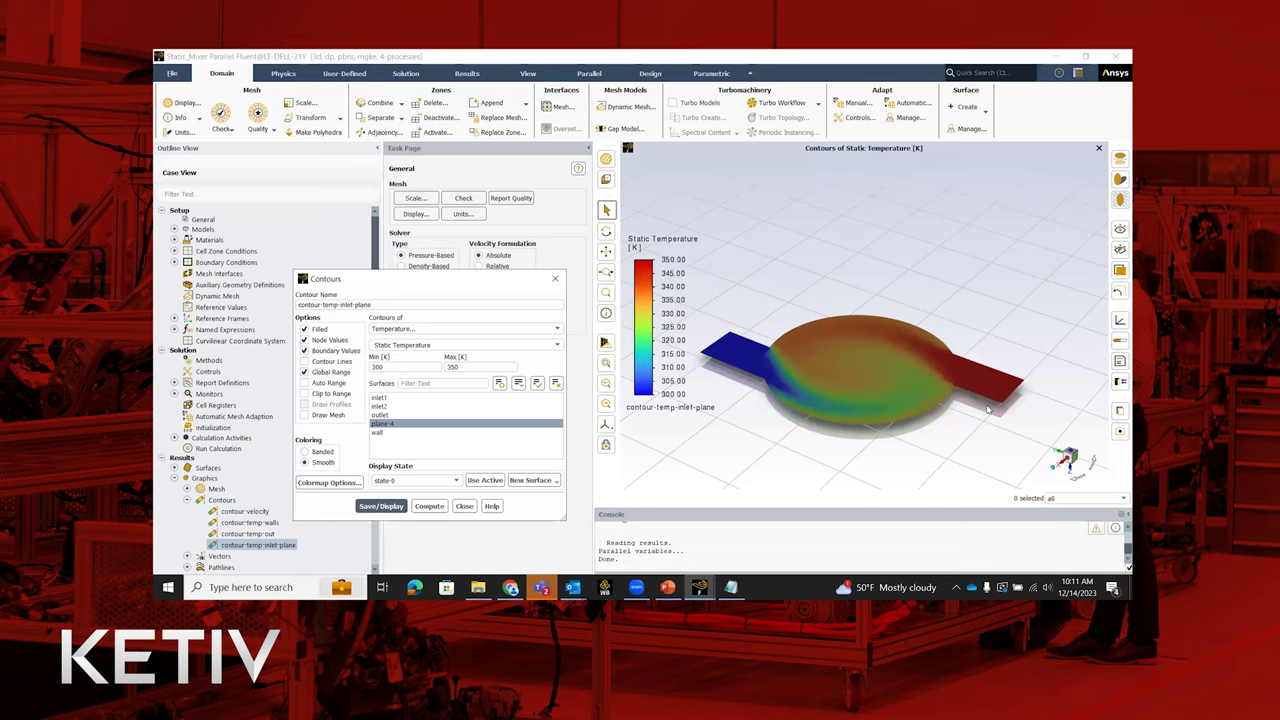
click(555, 278)
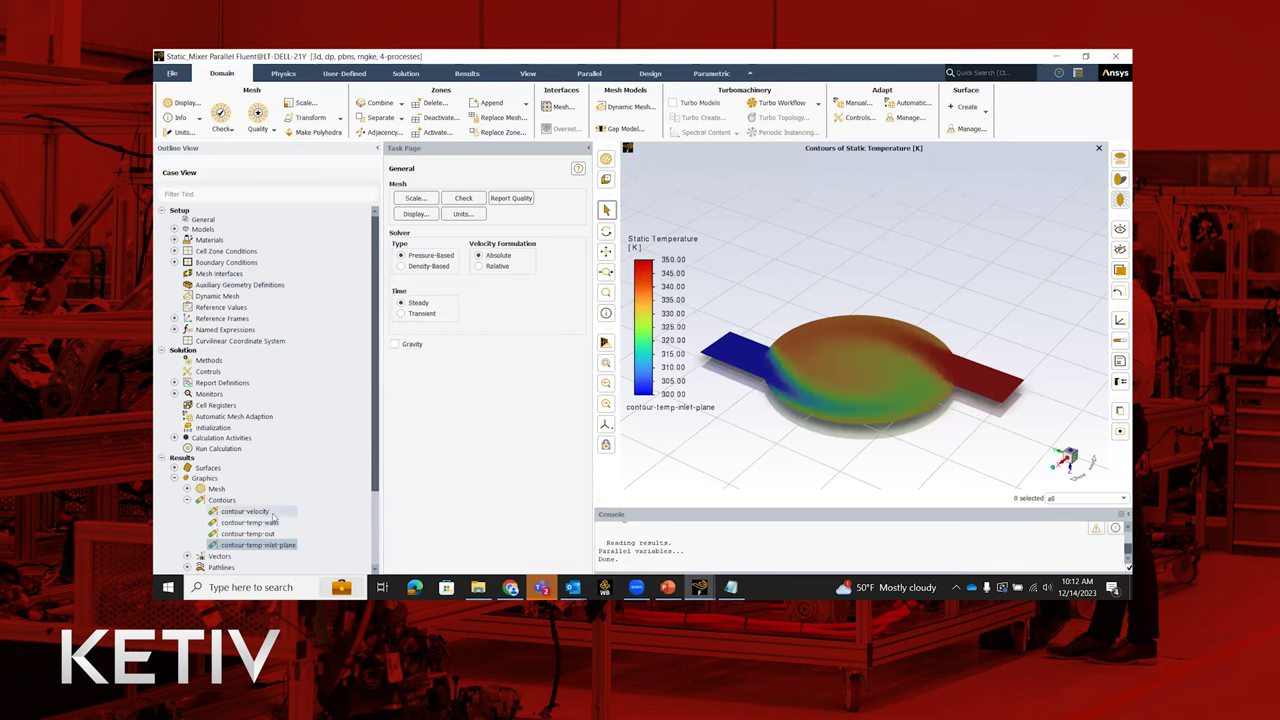
Step: List the Setup settings modified from defaults and view the Modified Settings Summary table
drag(273, 518, 185, 211)
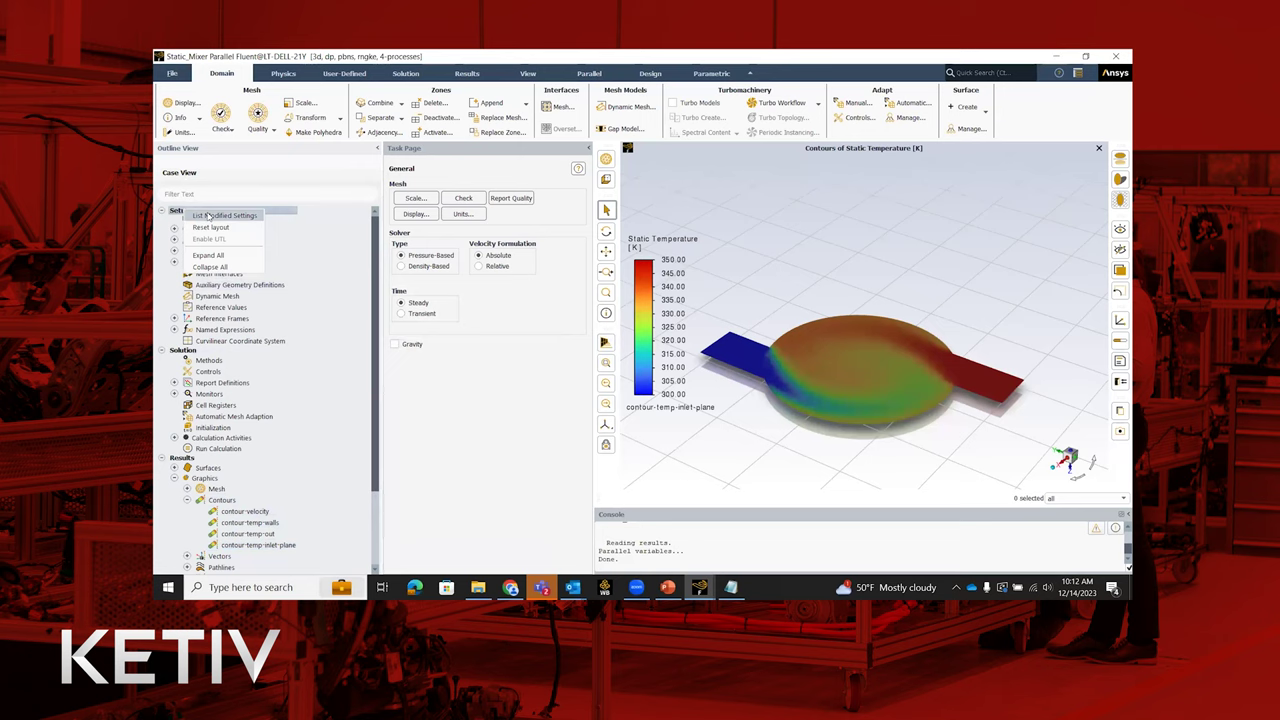
click(208, 216)
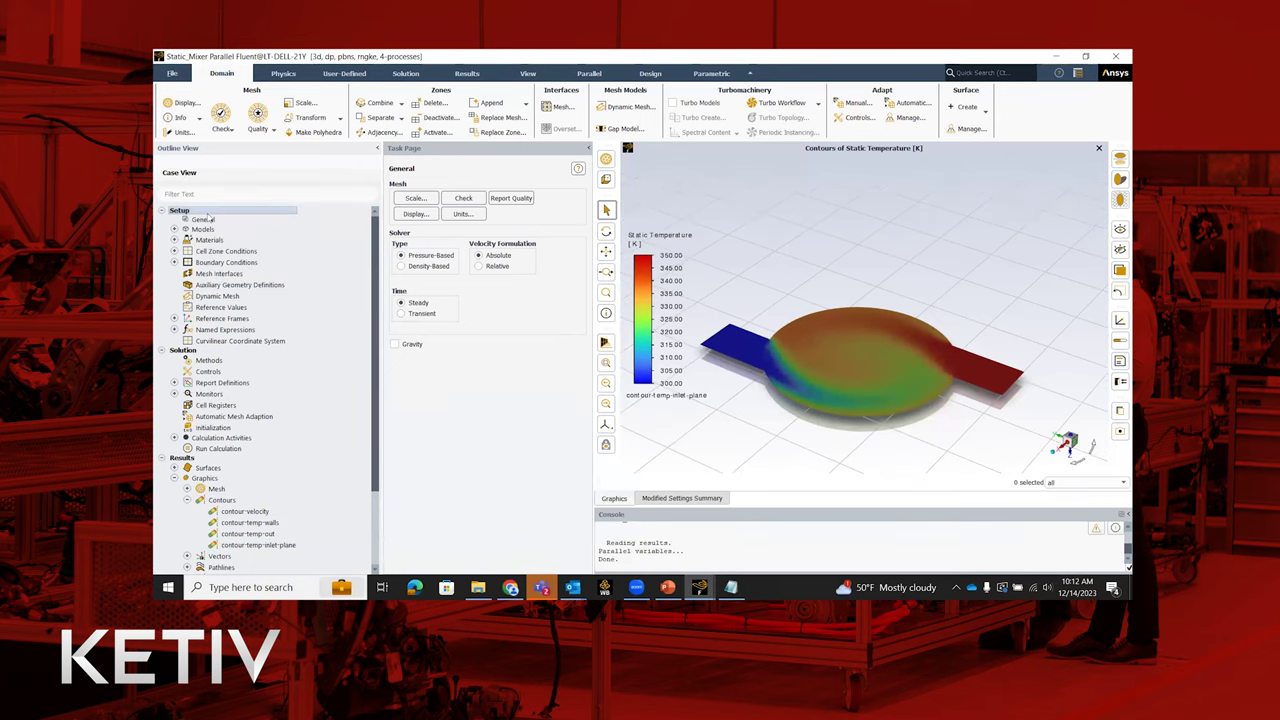
click(665, 502)
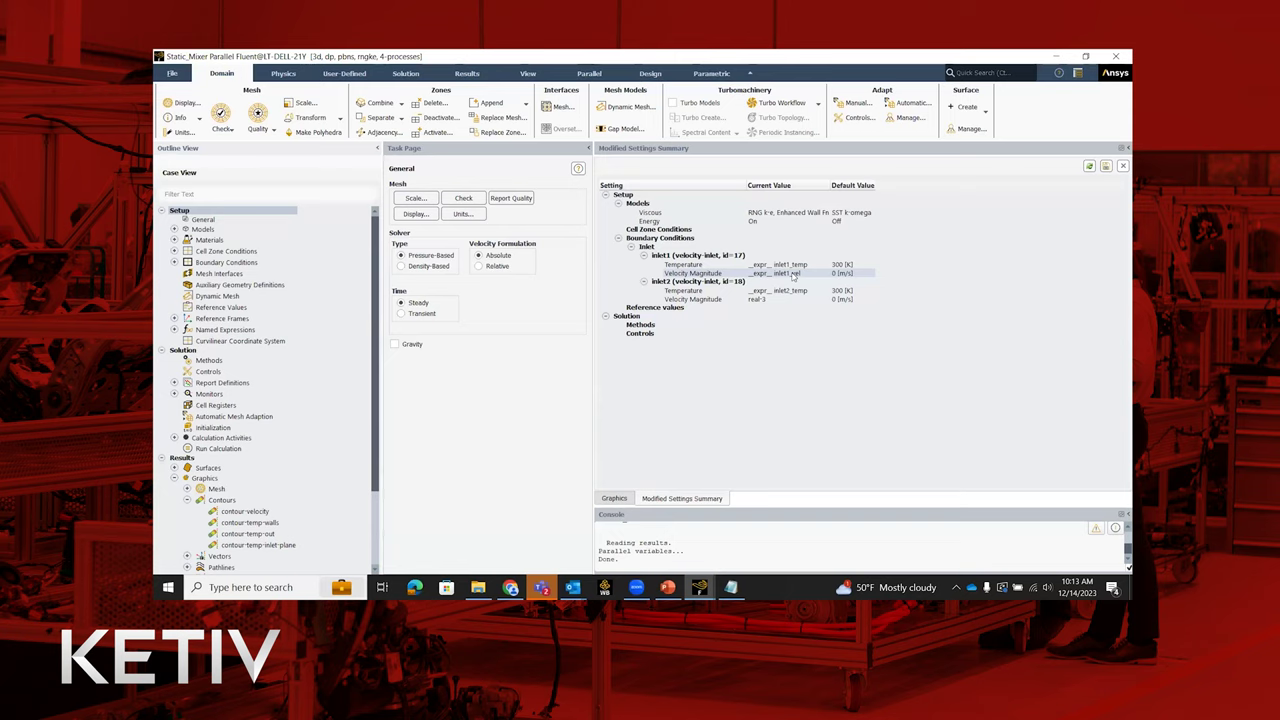
click(673, 264)
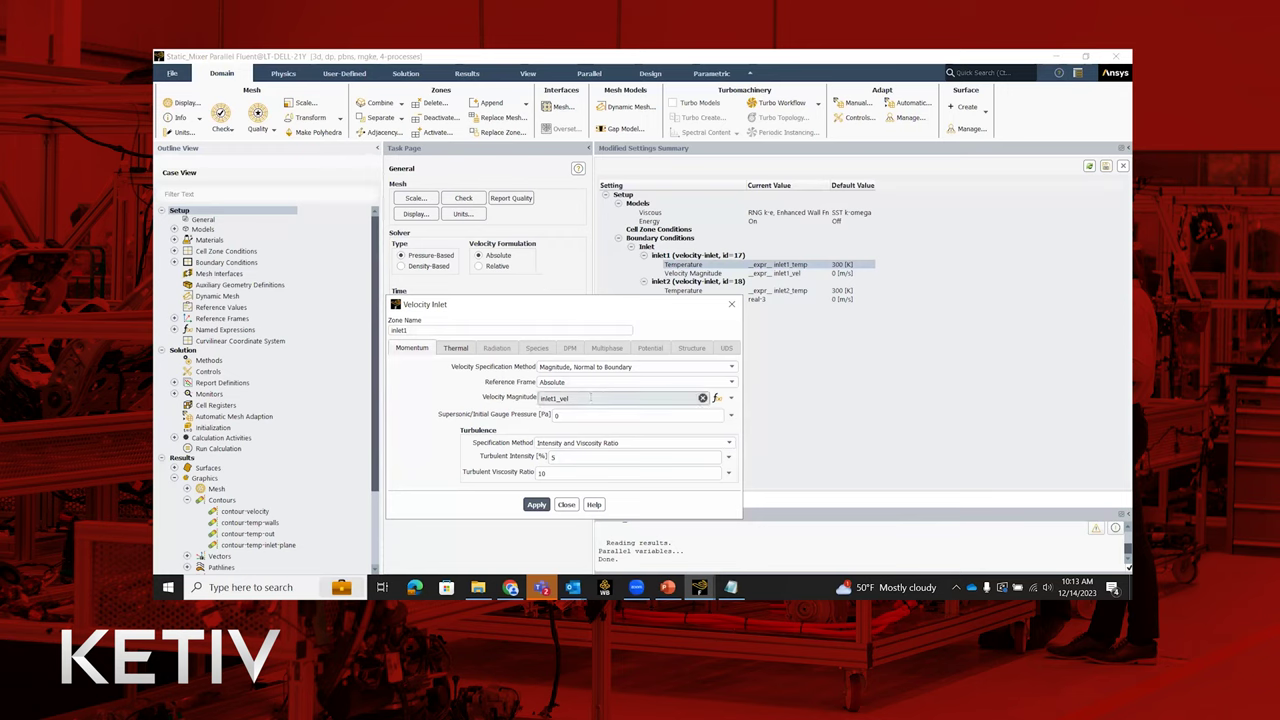
click(732, 398)
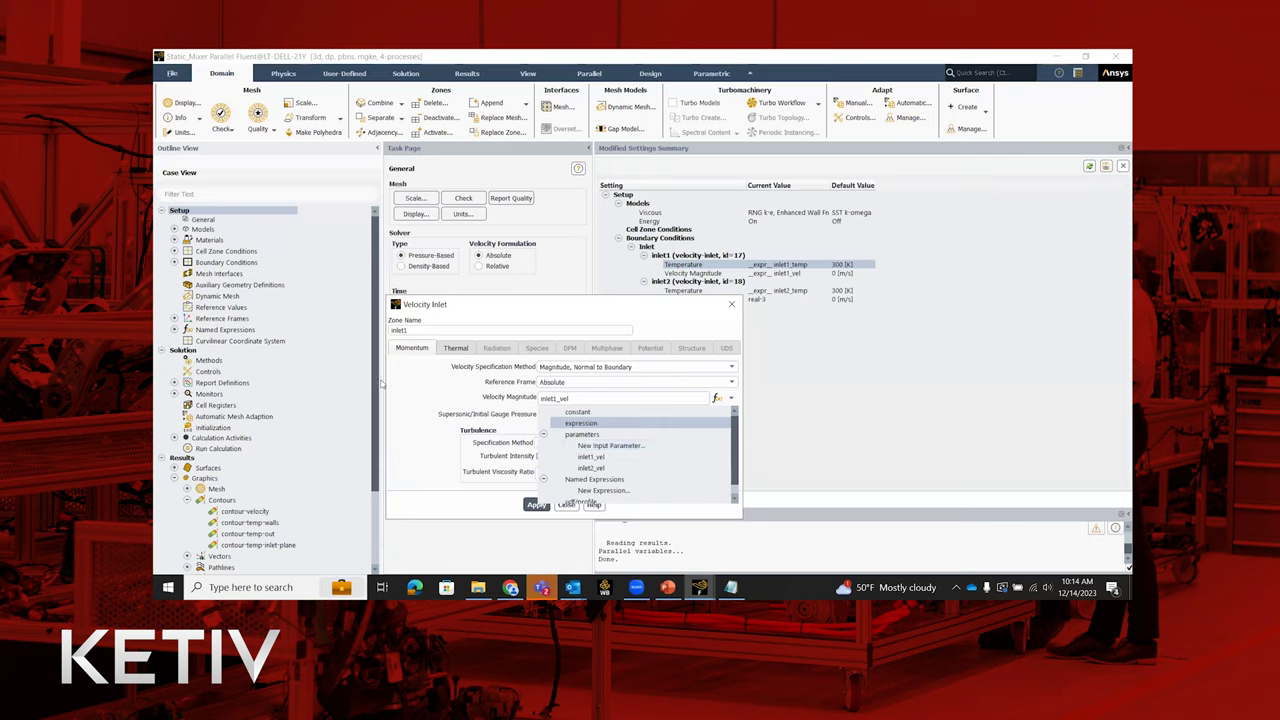
click(433, 396)
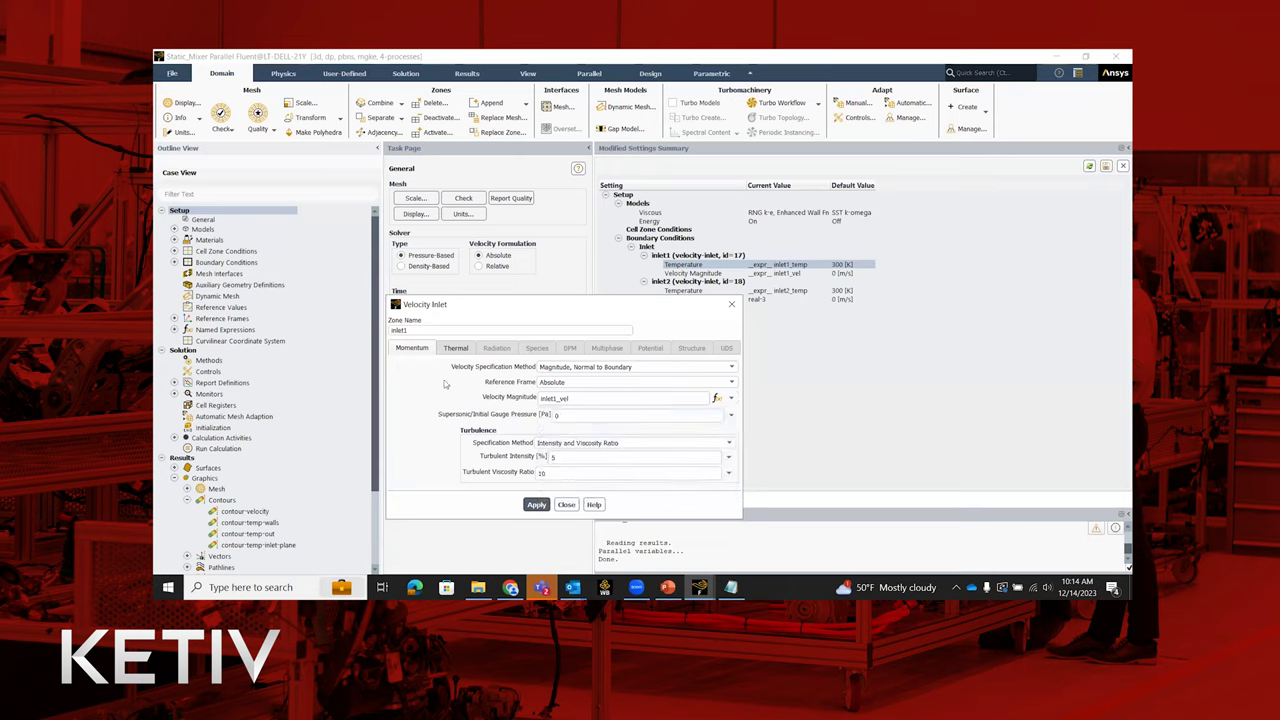
click(454, 349)
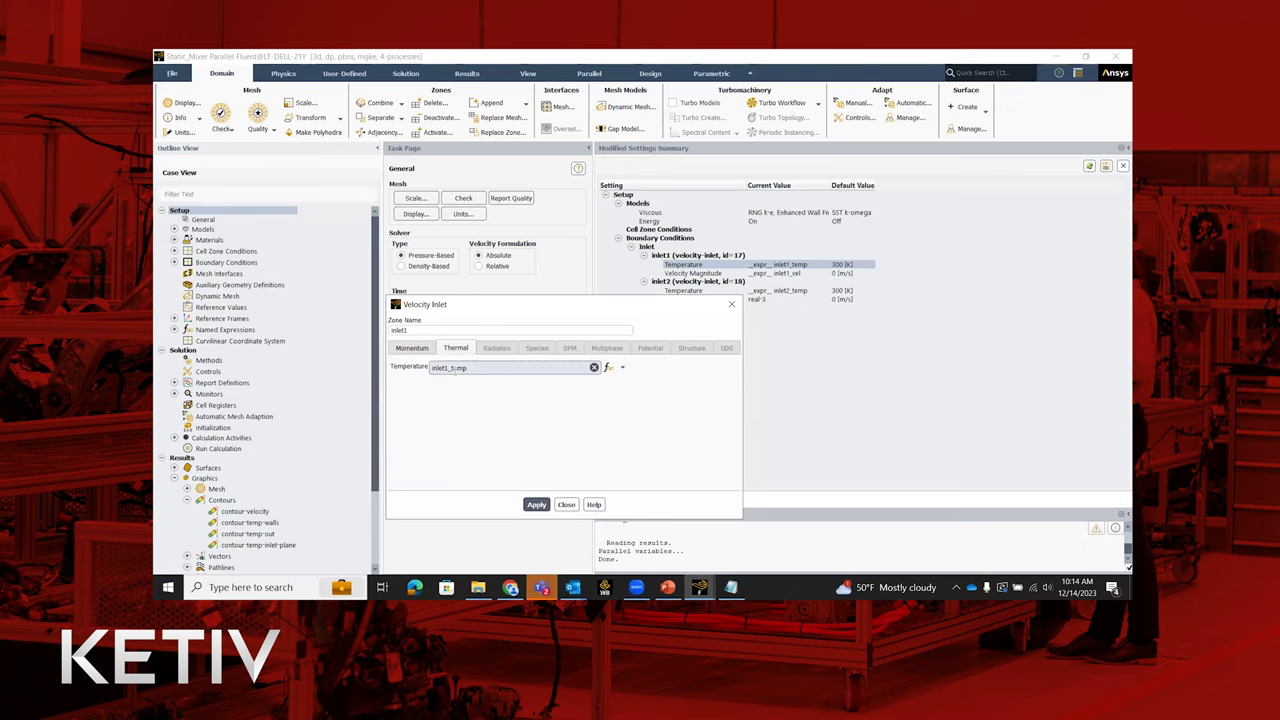
click(567, 505)
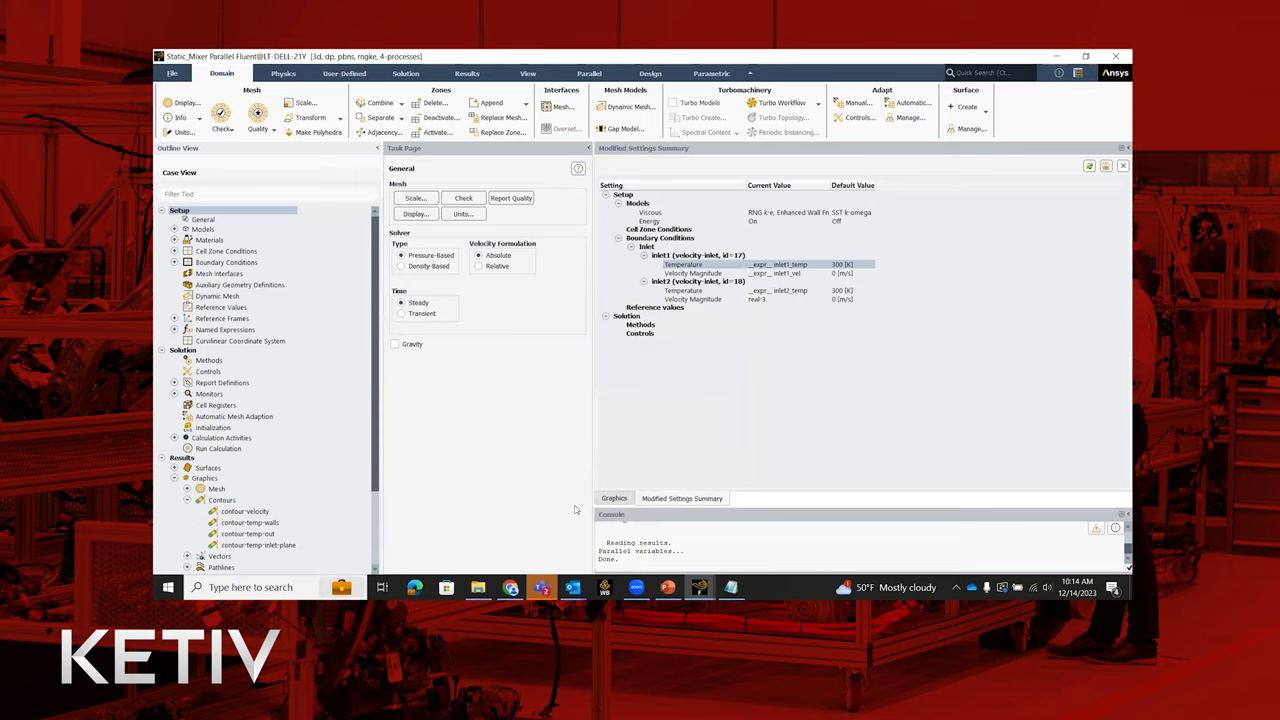
Step: In the outlet's pressure-outlet settings, keep Absolute backflow and make gauge pressure a new input parameter
click(174, 262)
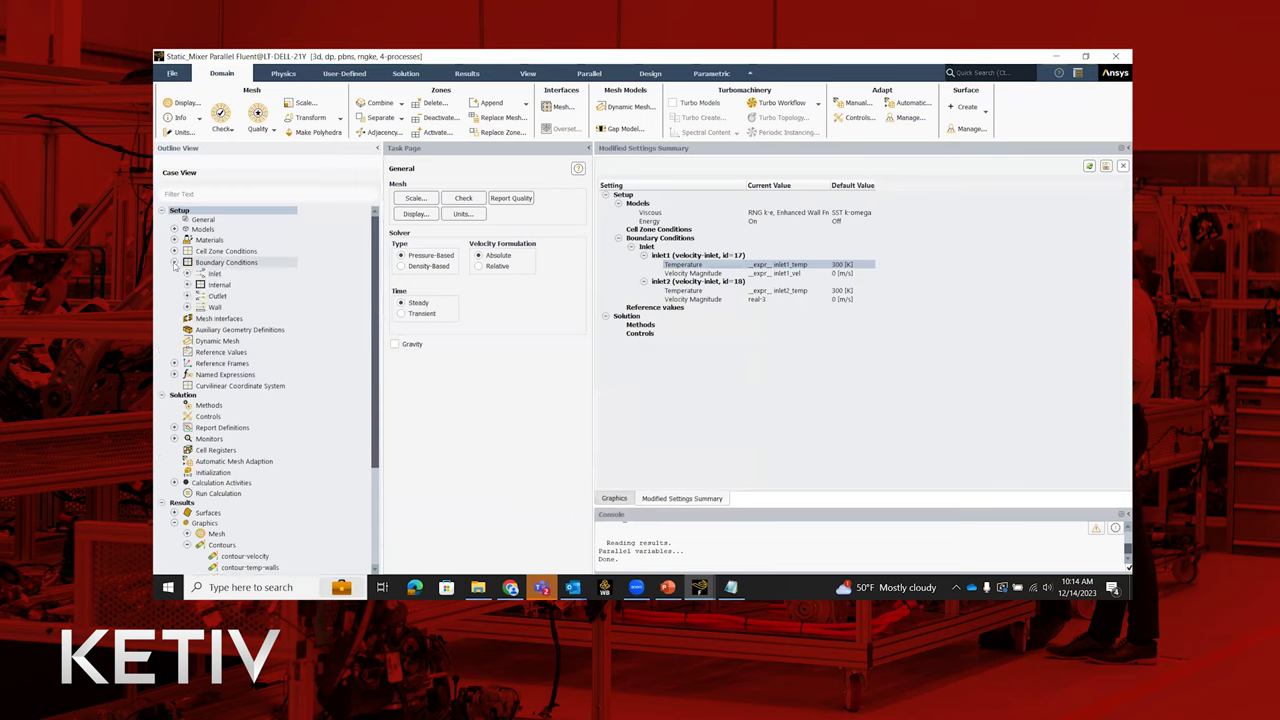
click(188, 297)
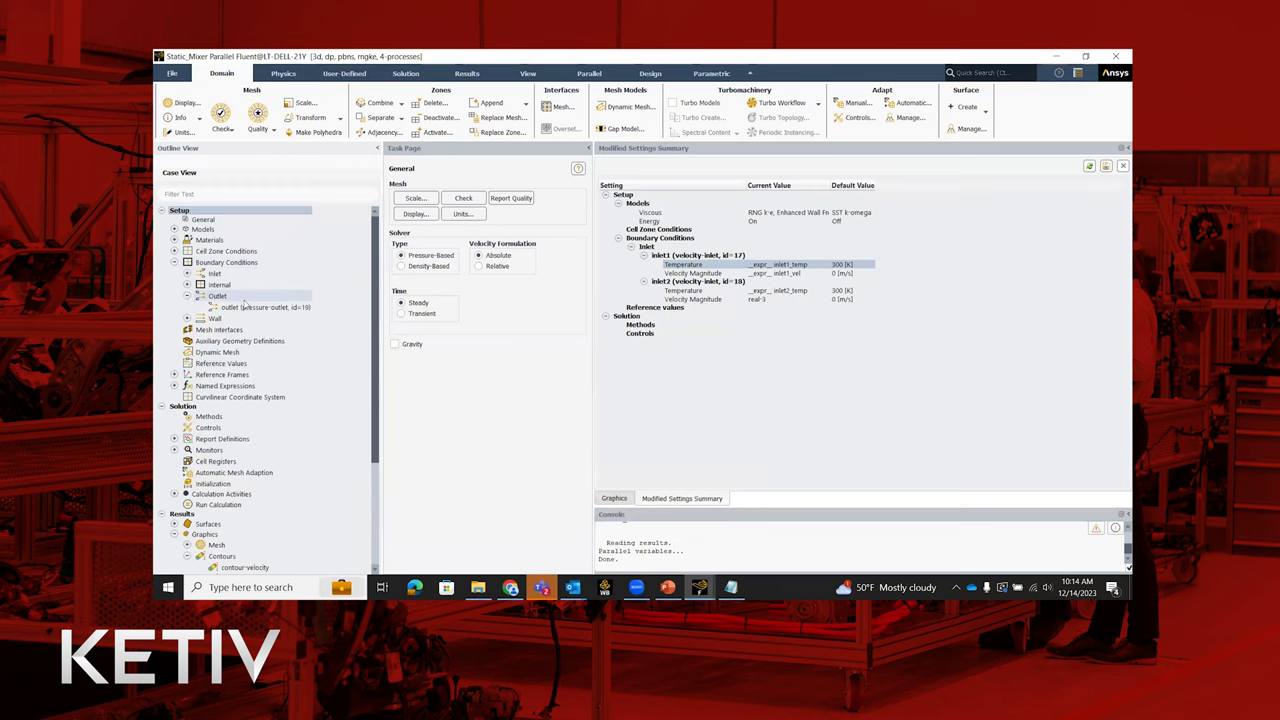
double_click(246, 307)
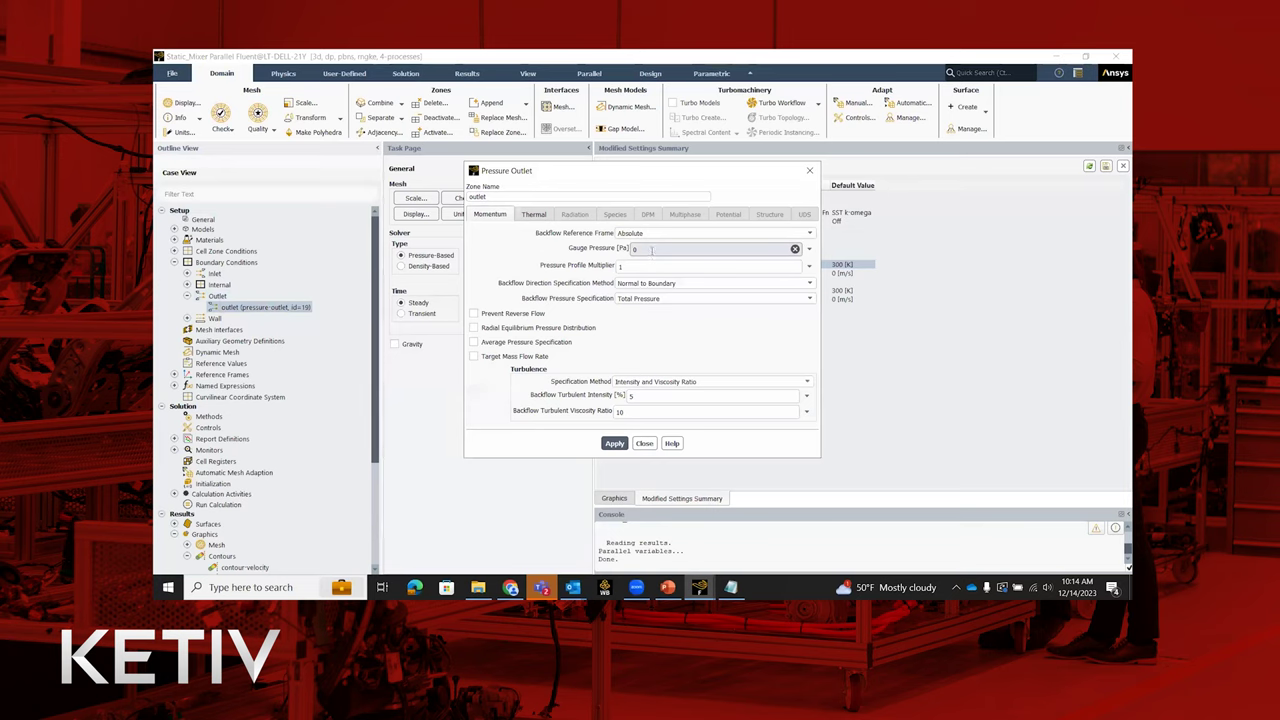
click(809, 234)
click(546, 250)
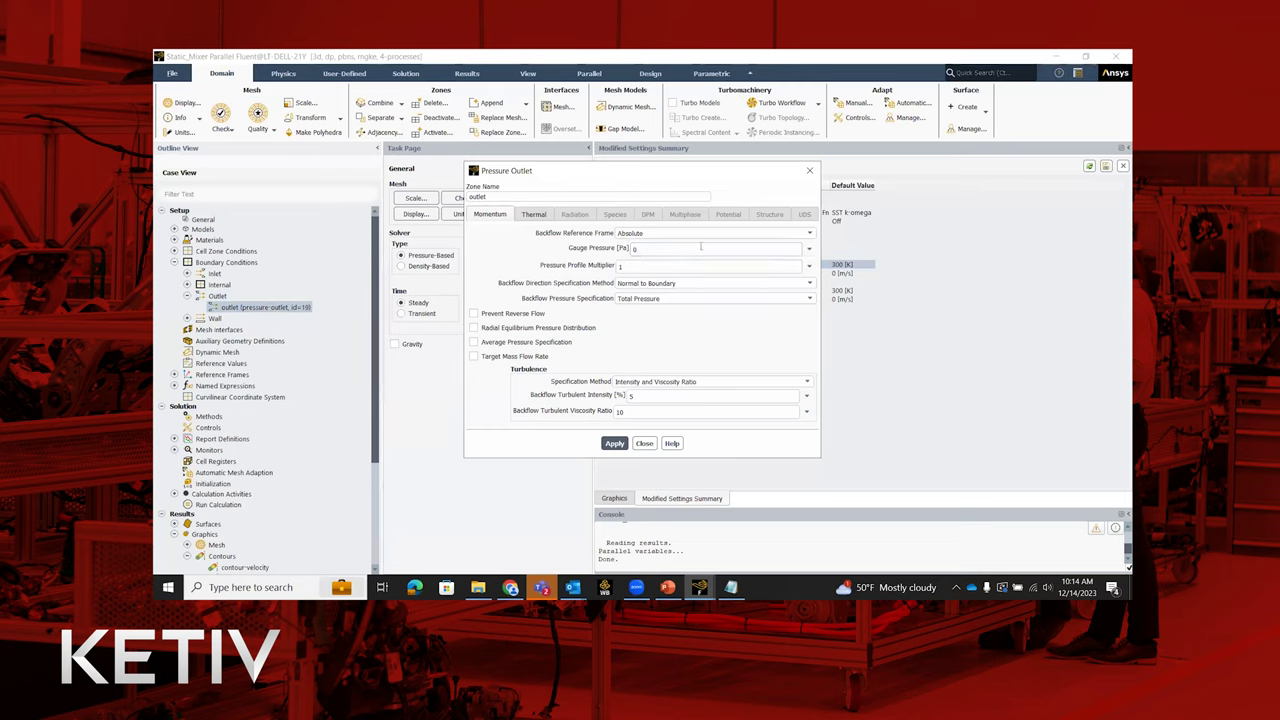
click(810, 251)
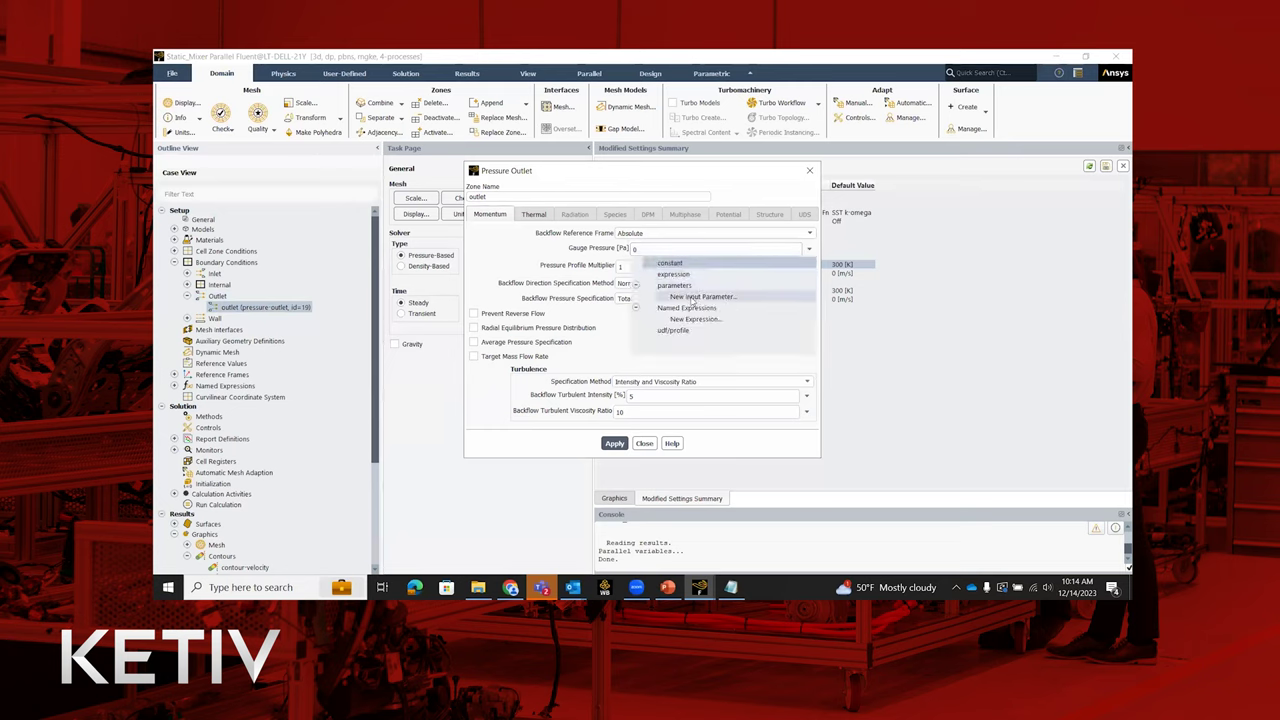
click(692, 296)
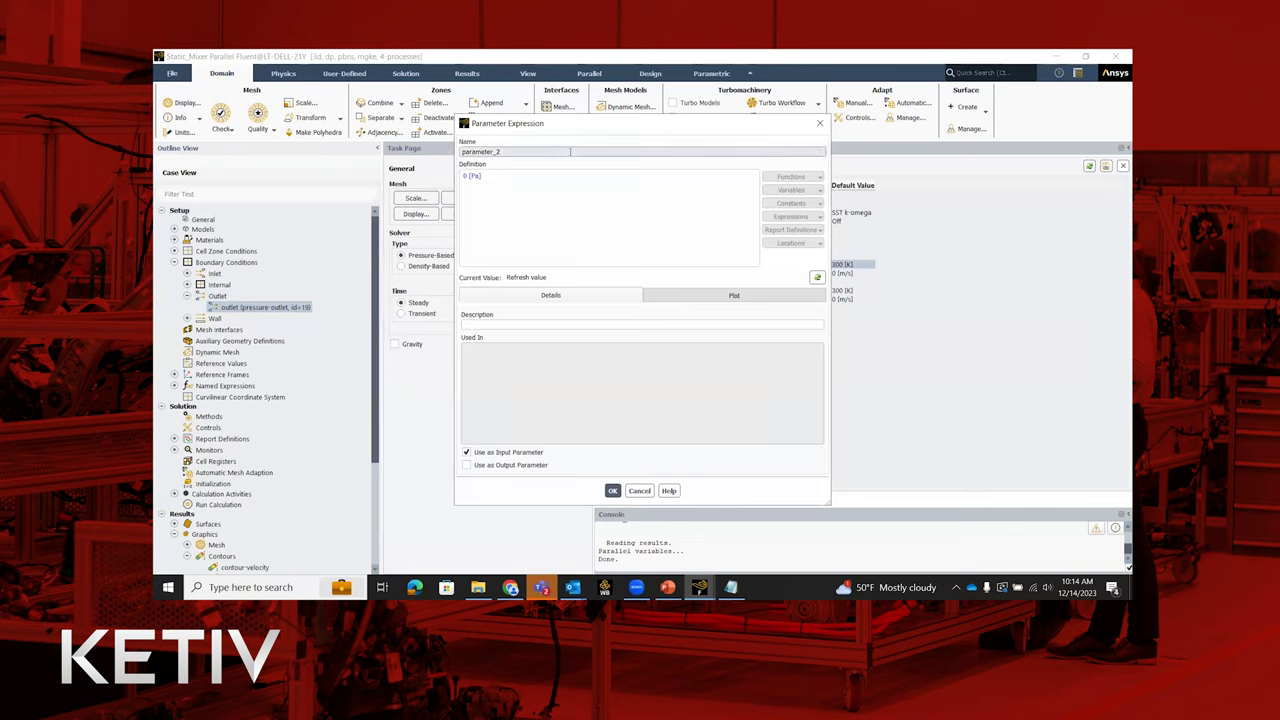
Step: Rename the gauge pressure parameter from parameter_2 to gp
double_click(464, 152)
text(pr)
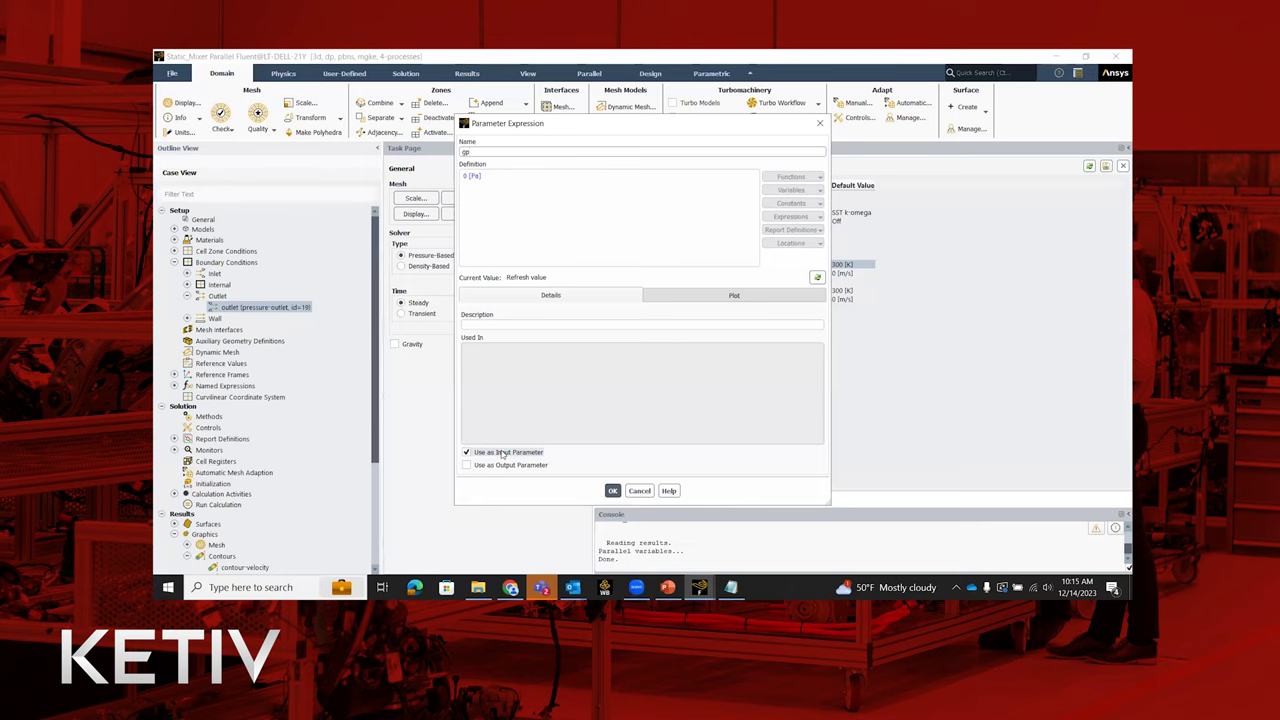
Step: Confirm the gp parameter, close the outlet settings, and expand Report Definitions
click(613, 490)
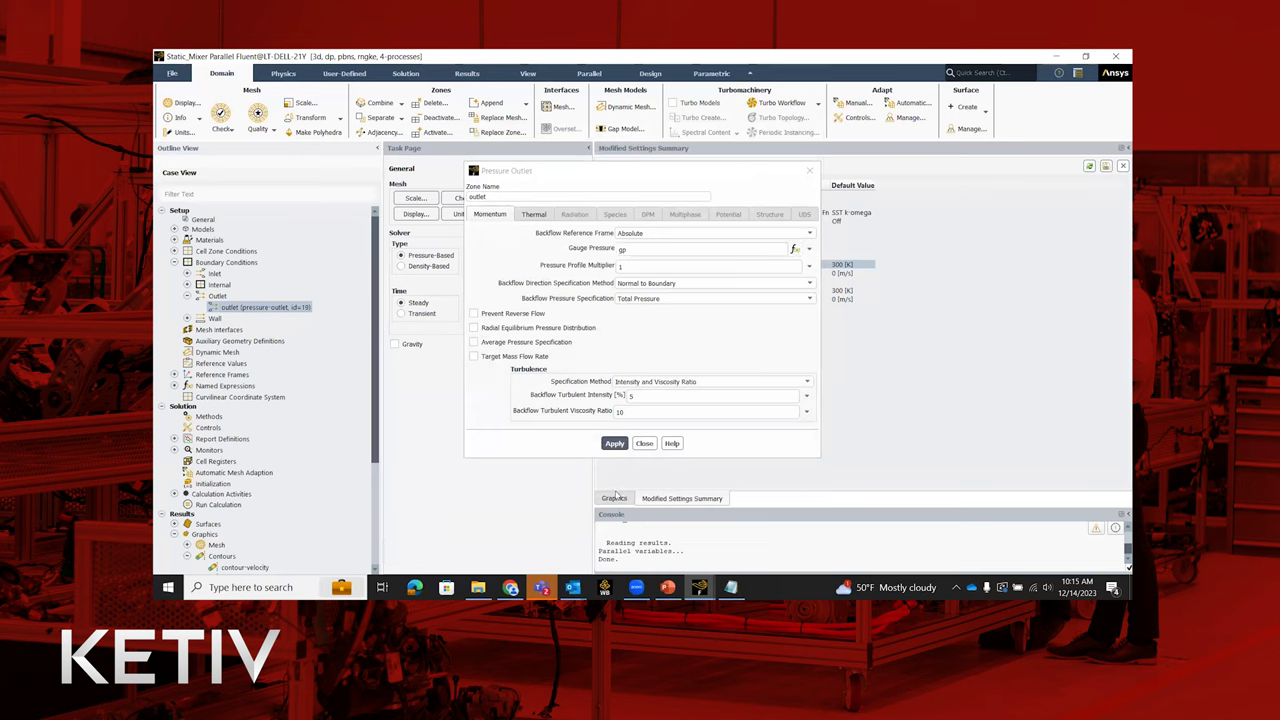
click(644, 443)
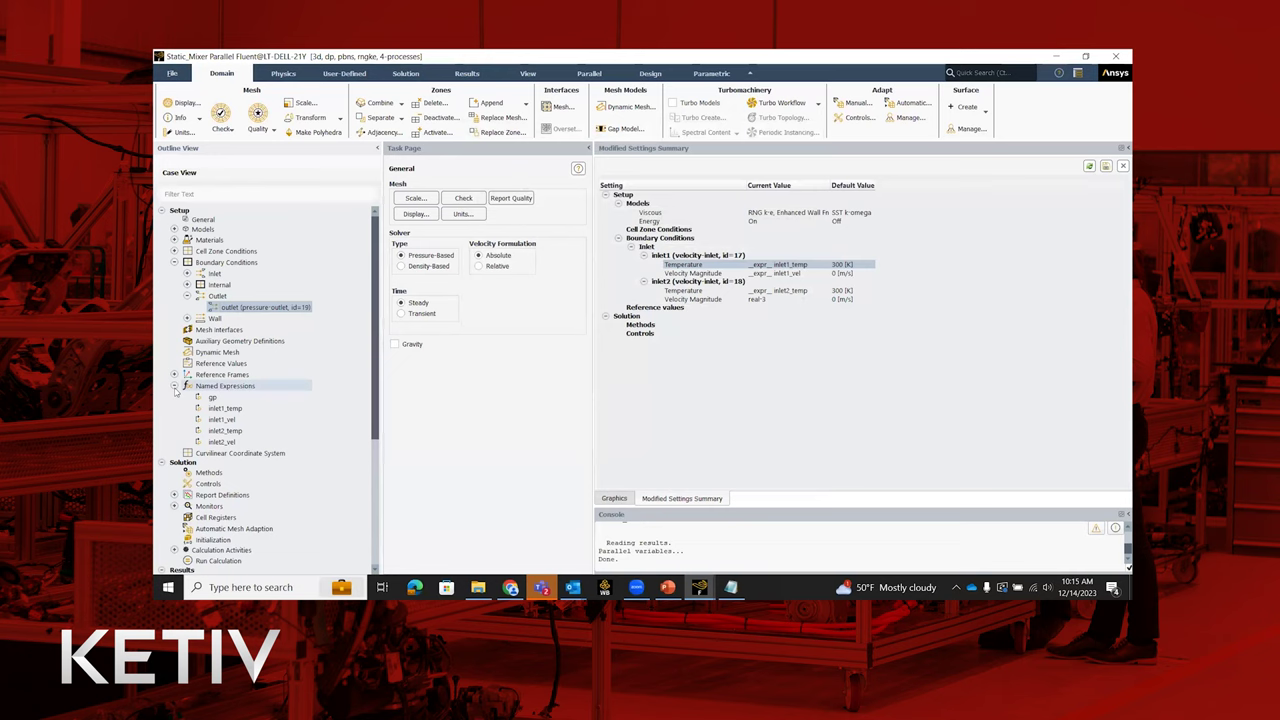
mouse_move(231, 397)
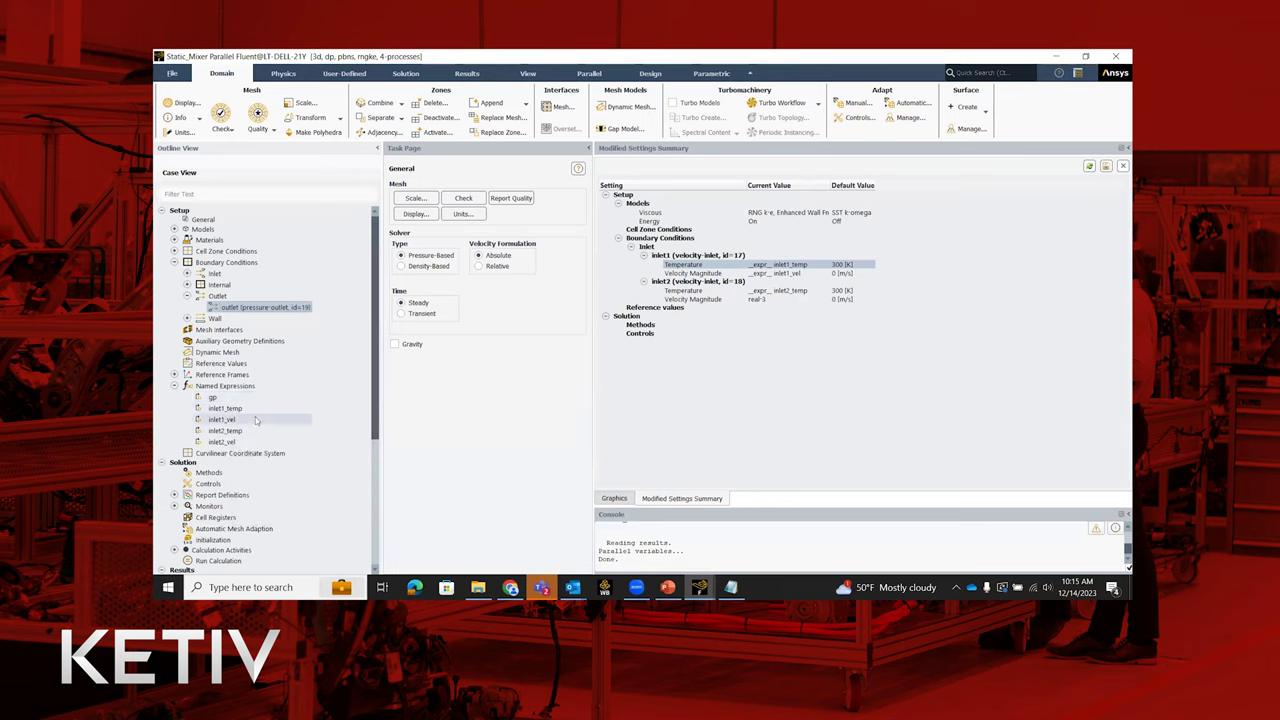
mouse_move(256, 421)
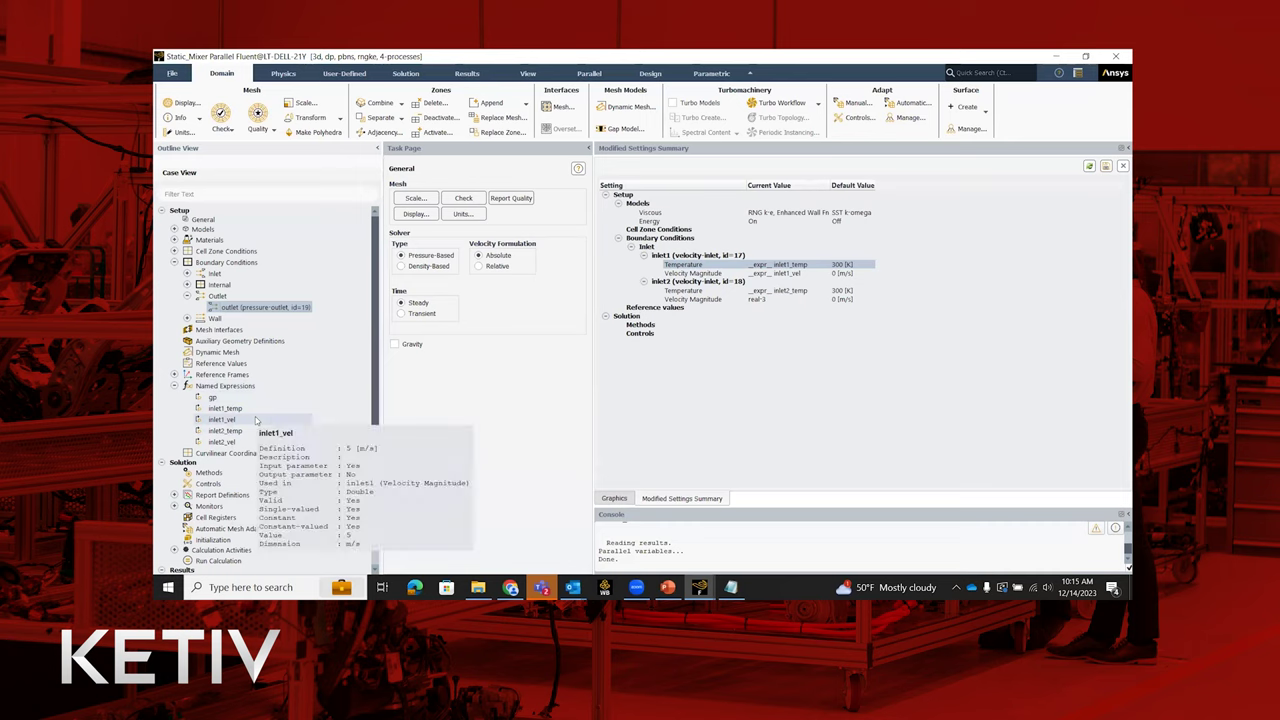
scroll(275, 350, down, 3)
scroll(282, 345, up, 2)
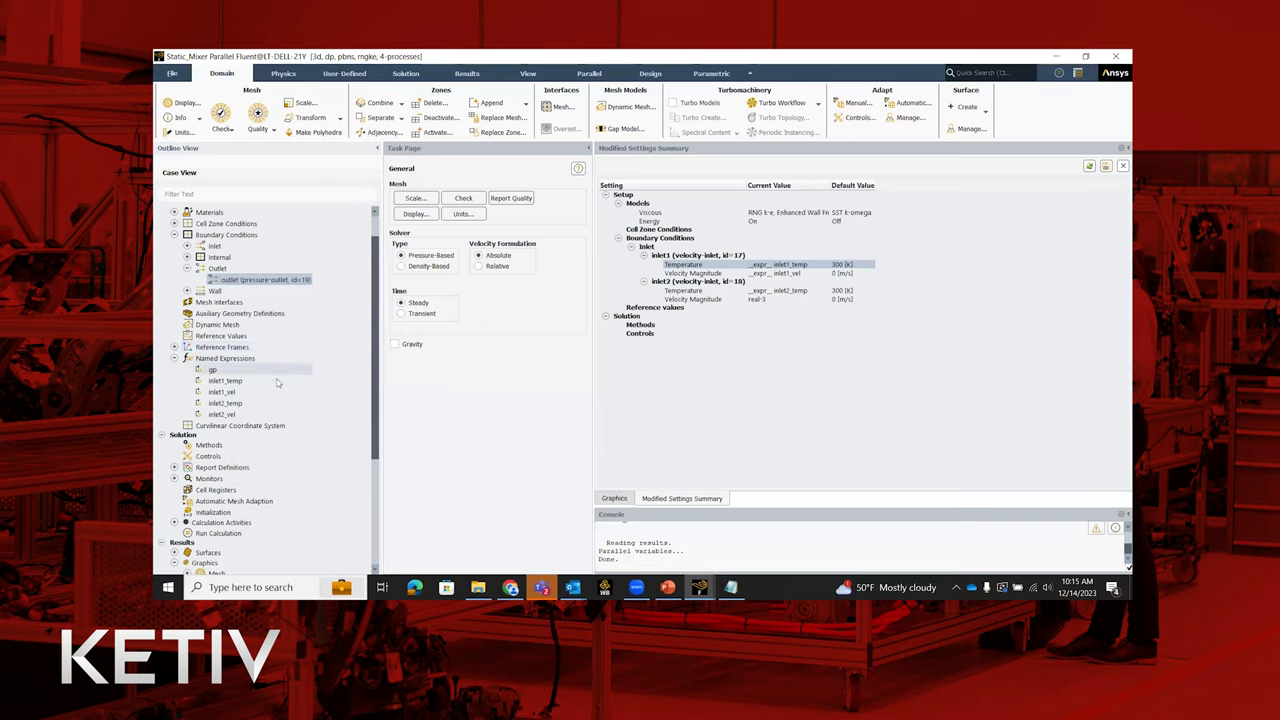
click(174, 467)
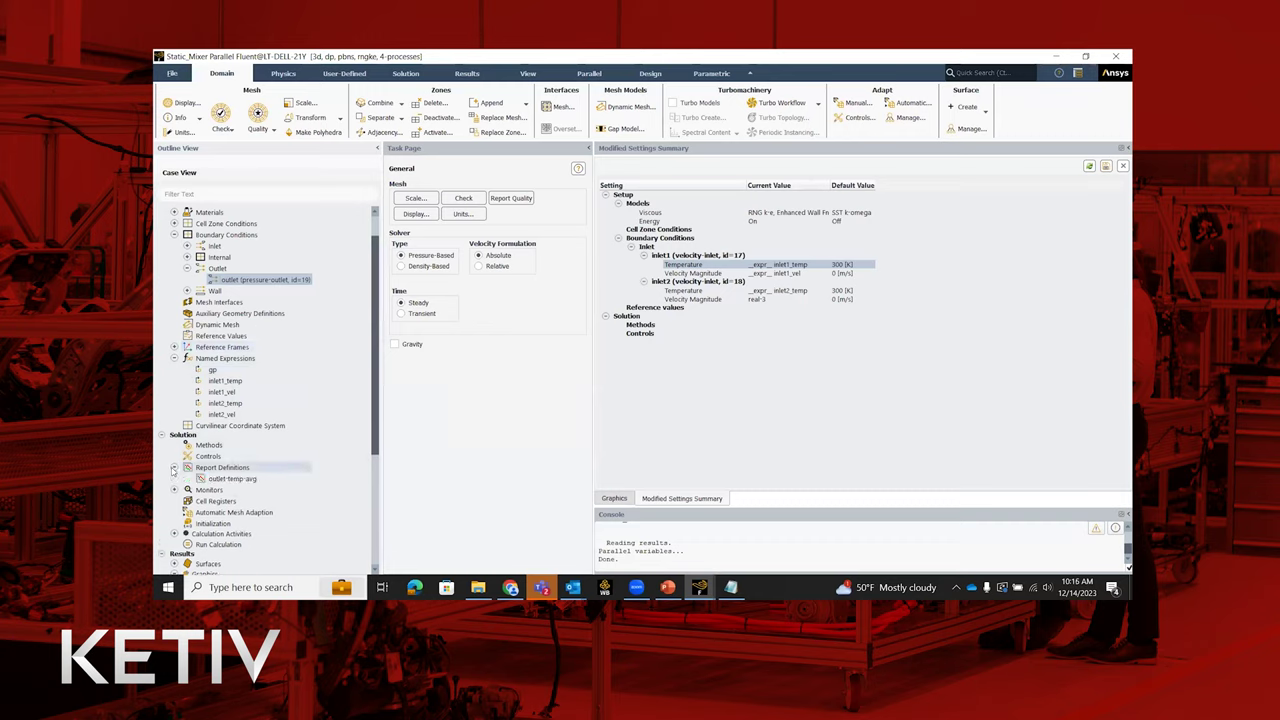
double_click(252, 480)
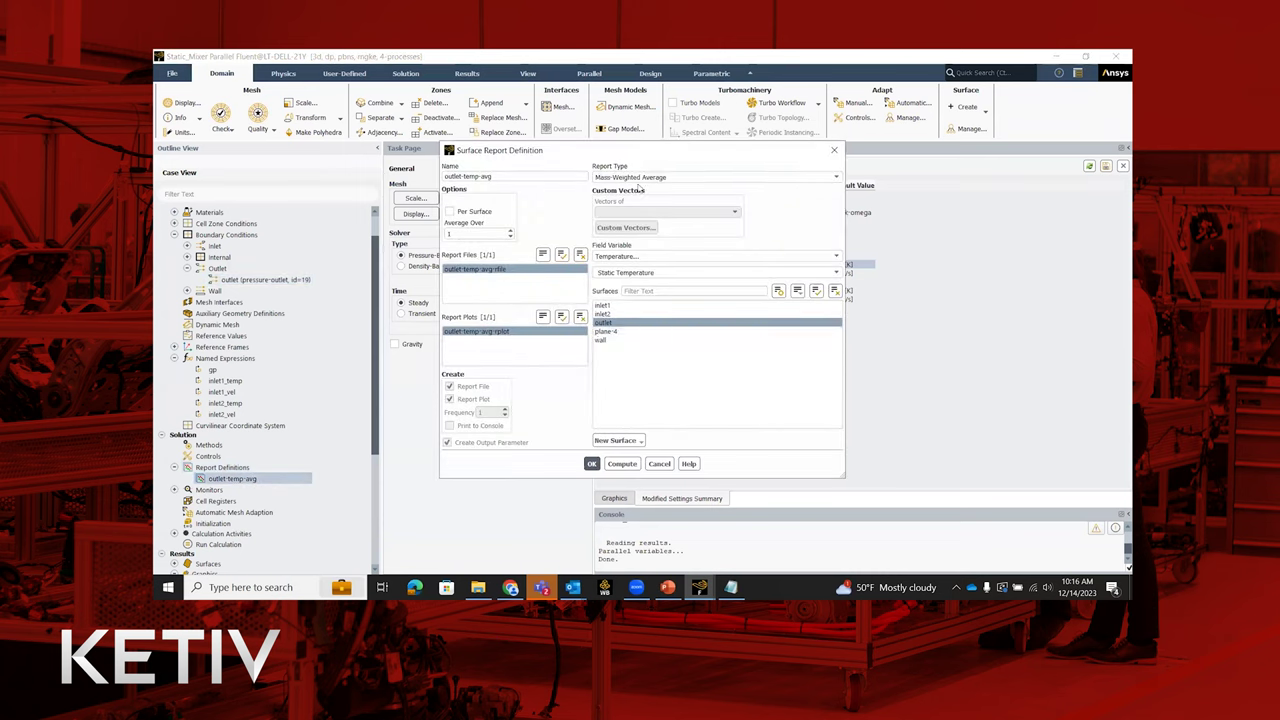
click(626, 323)
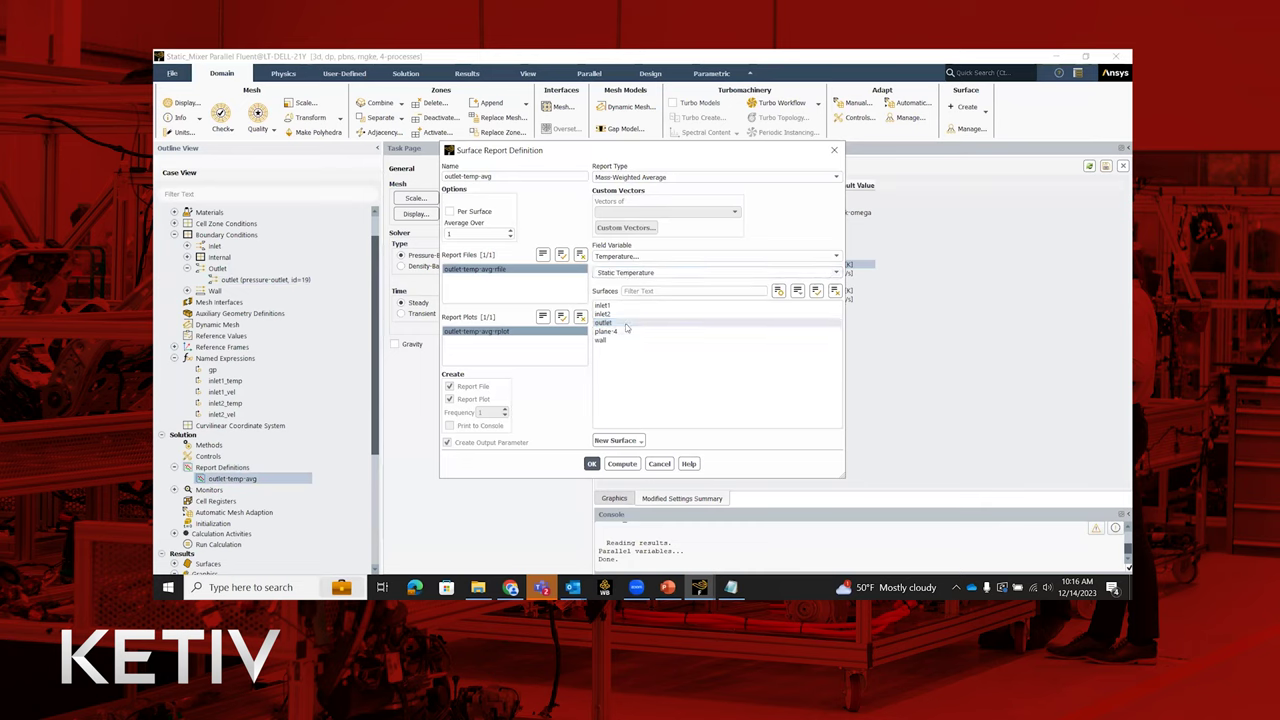
click(626, 324)
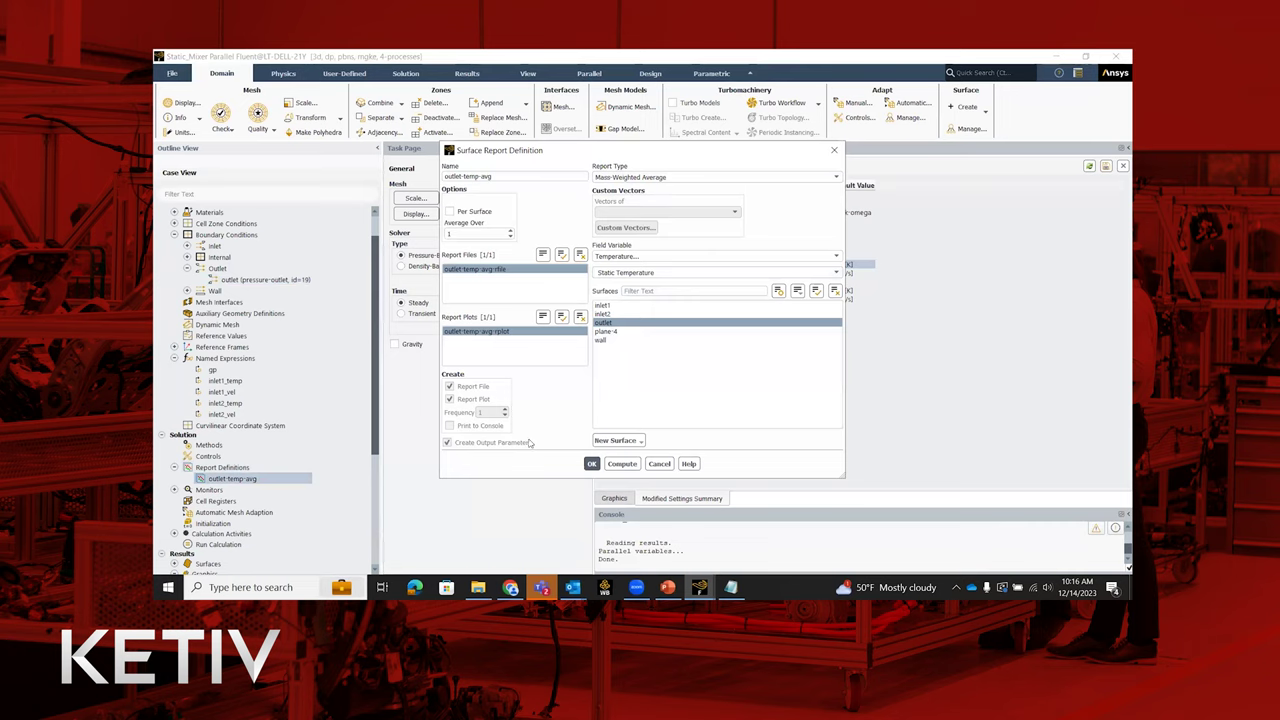
click(659, 463)
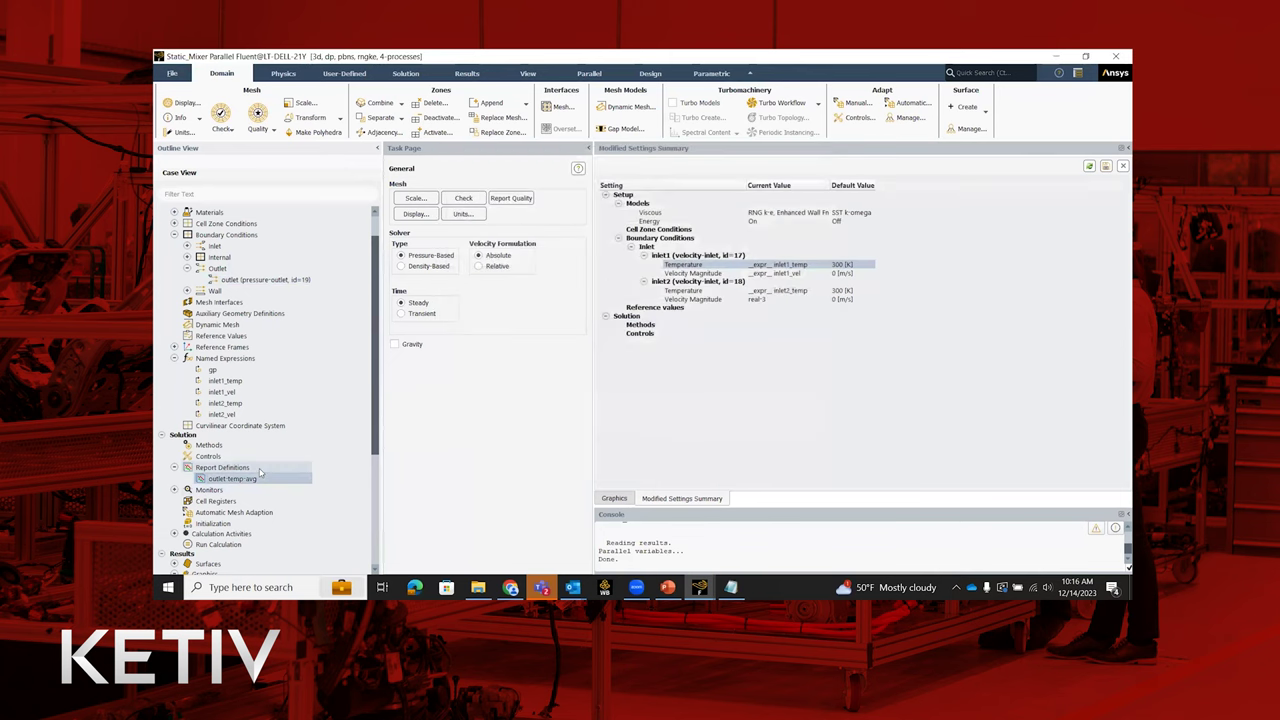
Step: Create out-vel, a mass-weighted average velocity report on outlet with an output parameter
right_click(260, 470)
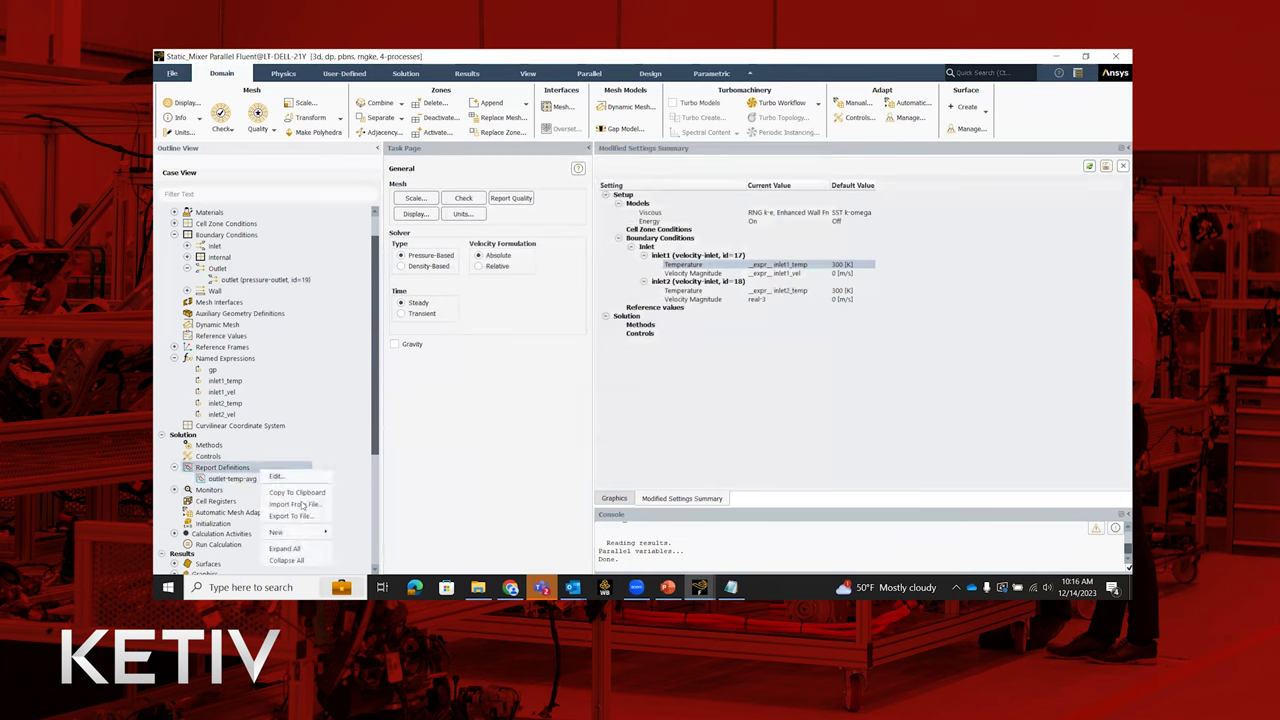
mouse_move(307, 533)
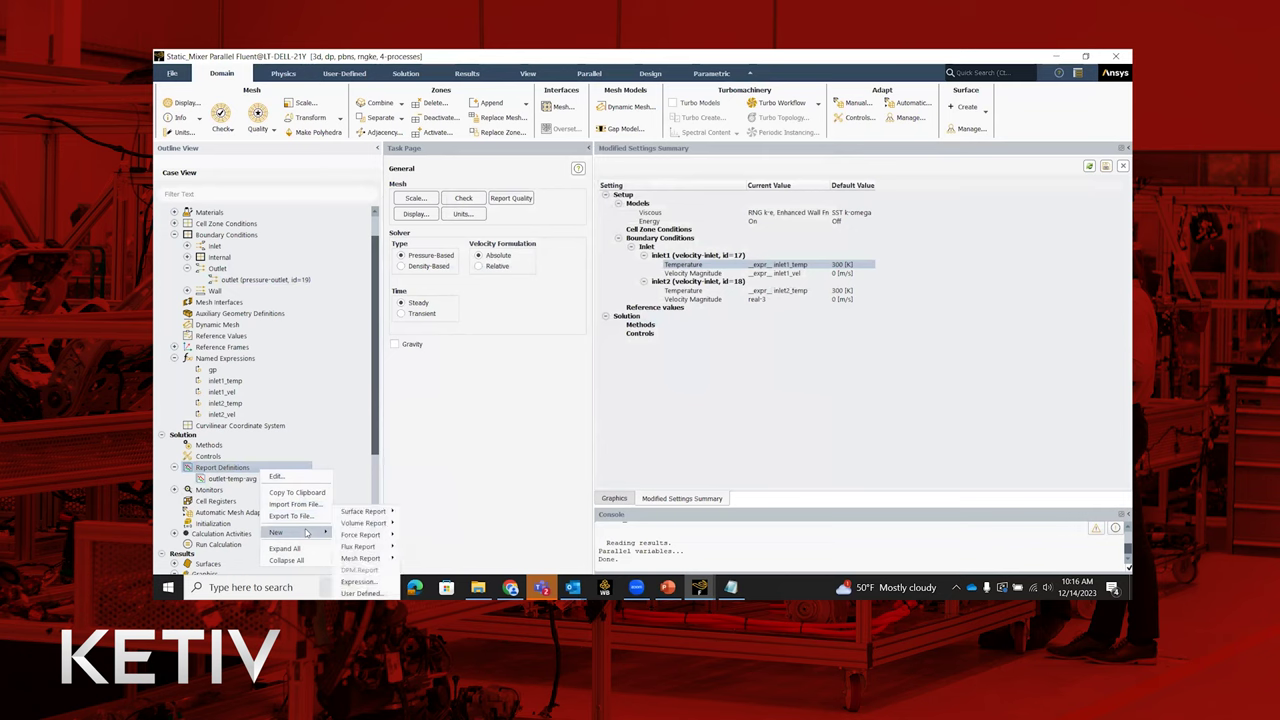
mouse_move(365, 511)
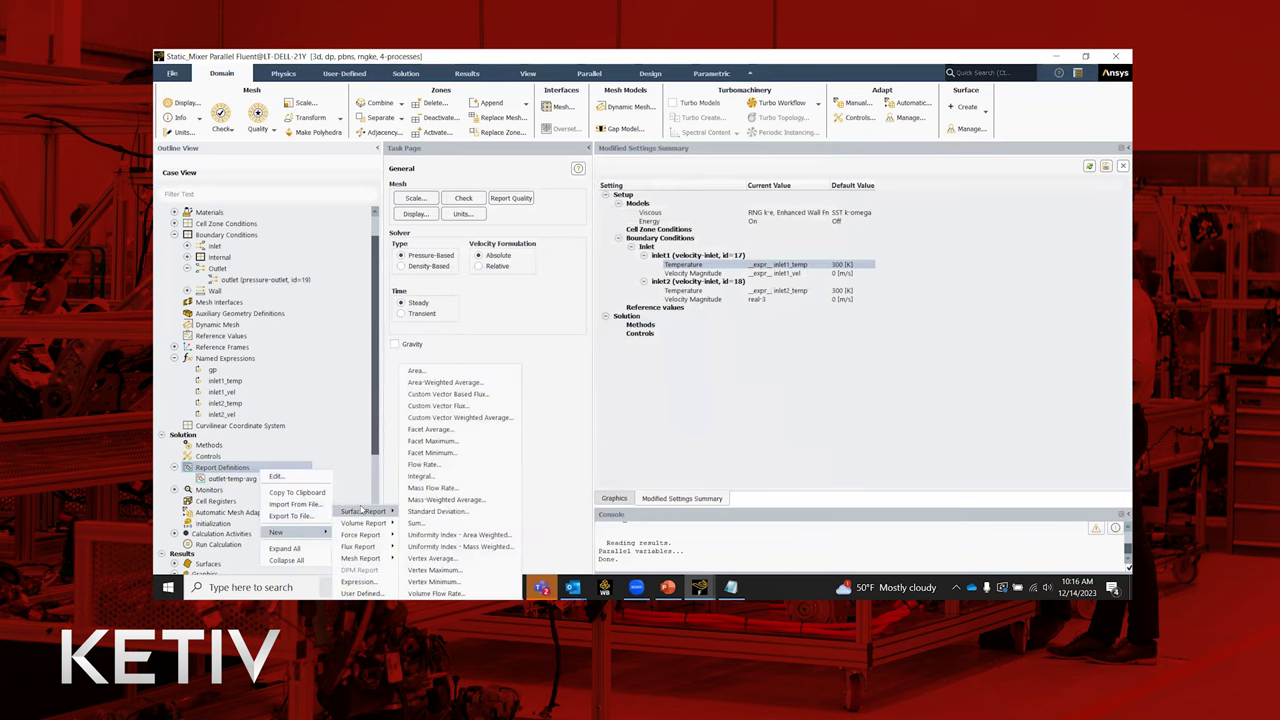
click(432, 500)
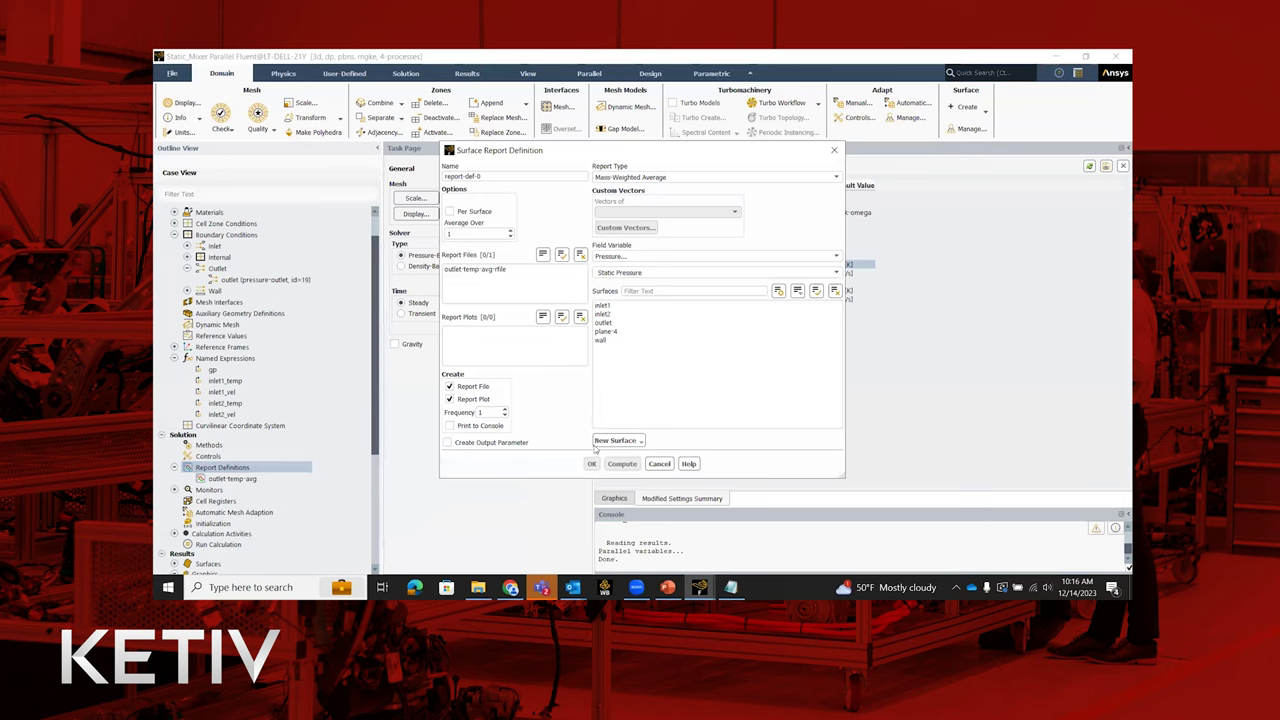
click(736, 258)
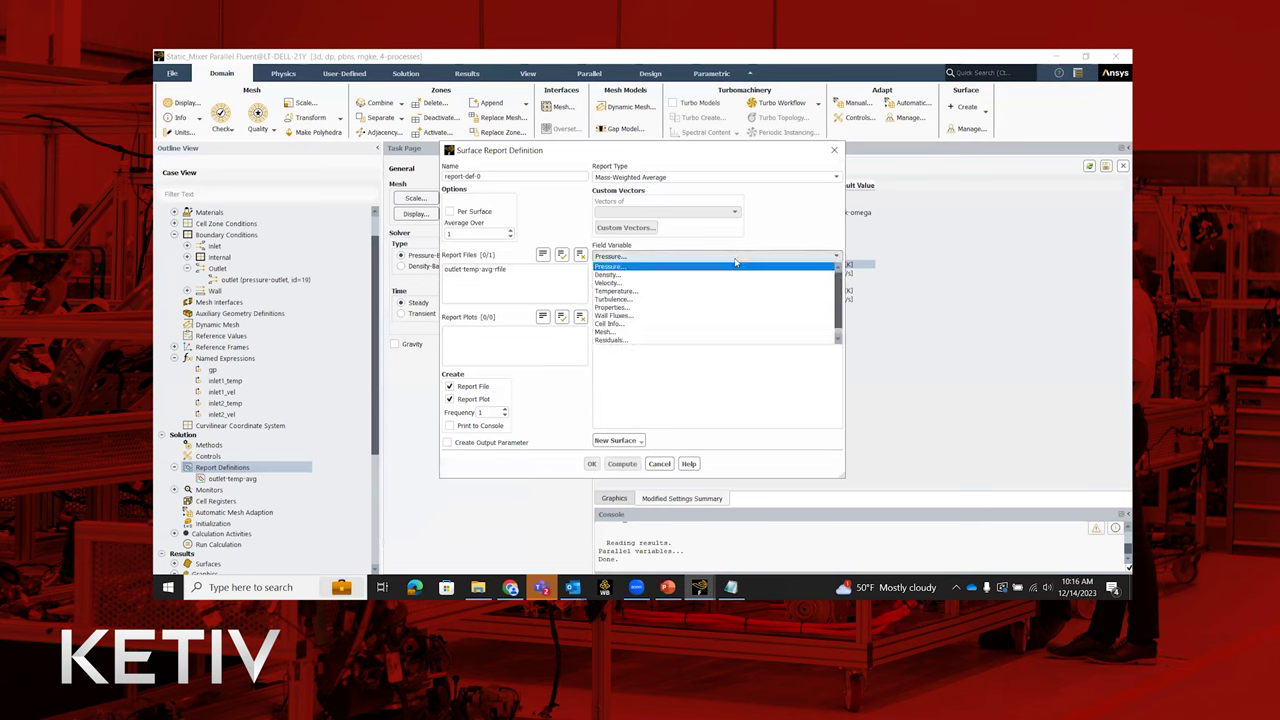
click(660, 283)
click(630, 322)
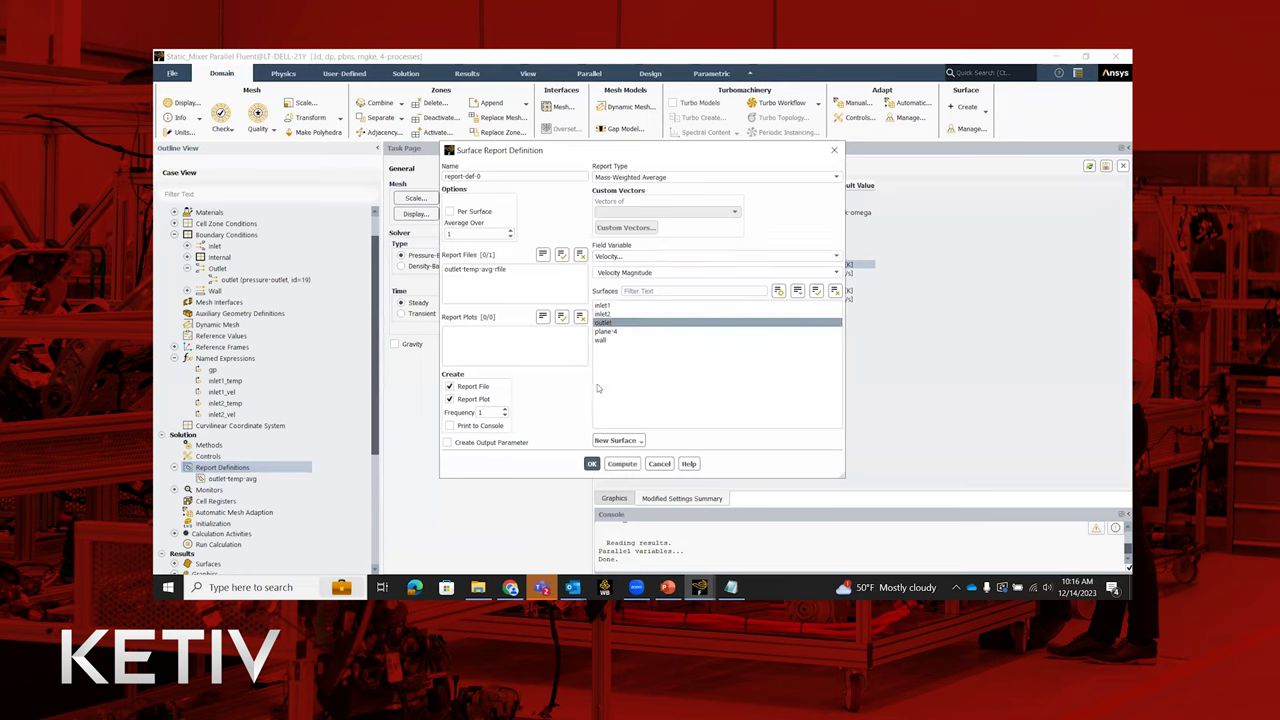
triple_click(484, 176)
drag(484, 176, 391, 183)
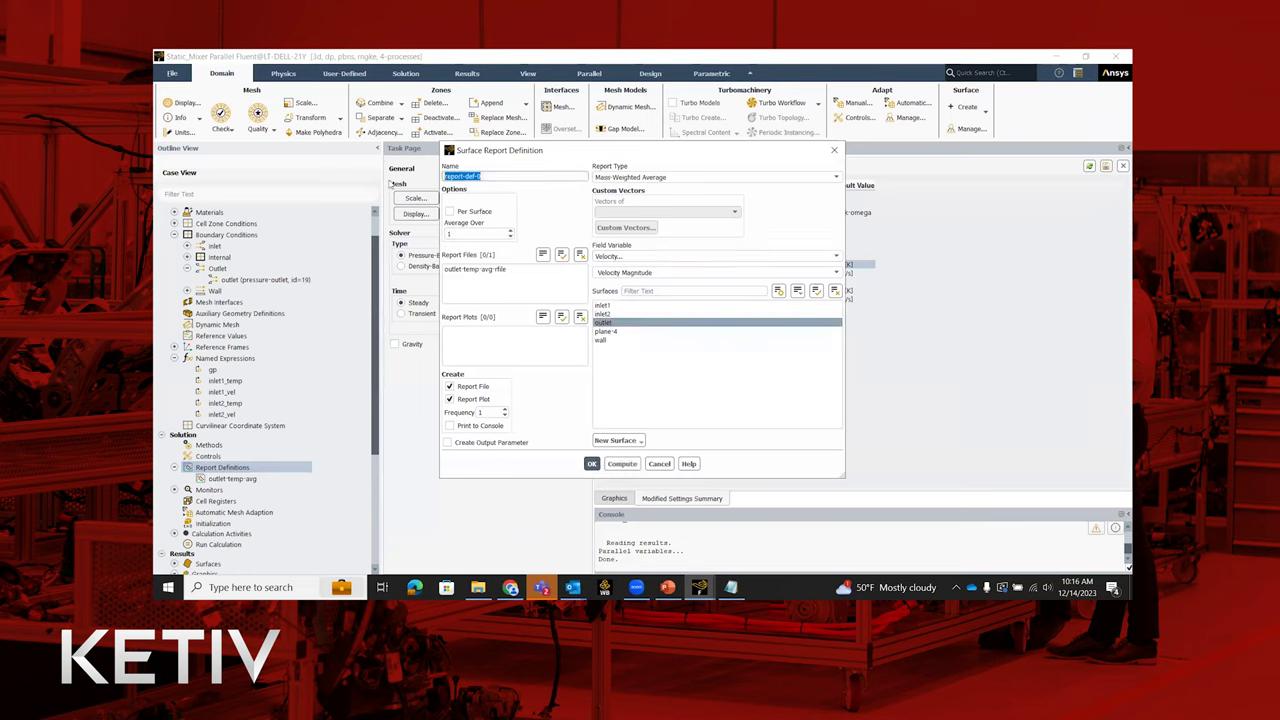
text(out-vel)
click(514, 445)
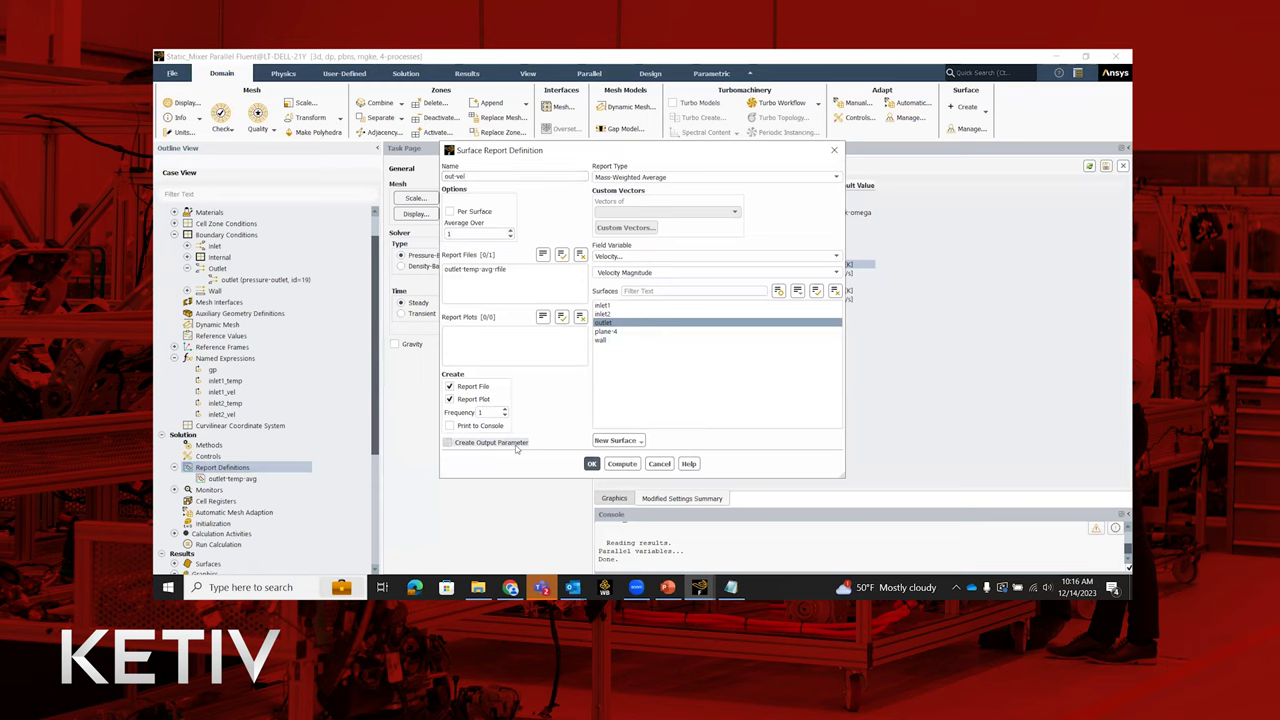
click(592, 463)
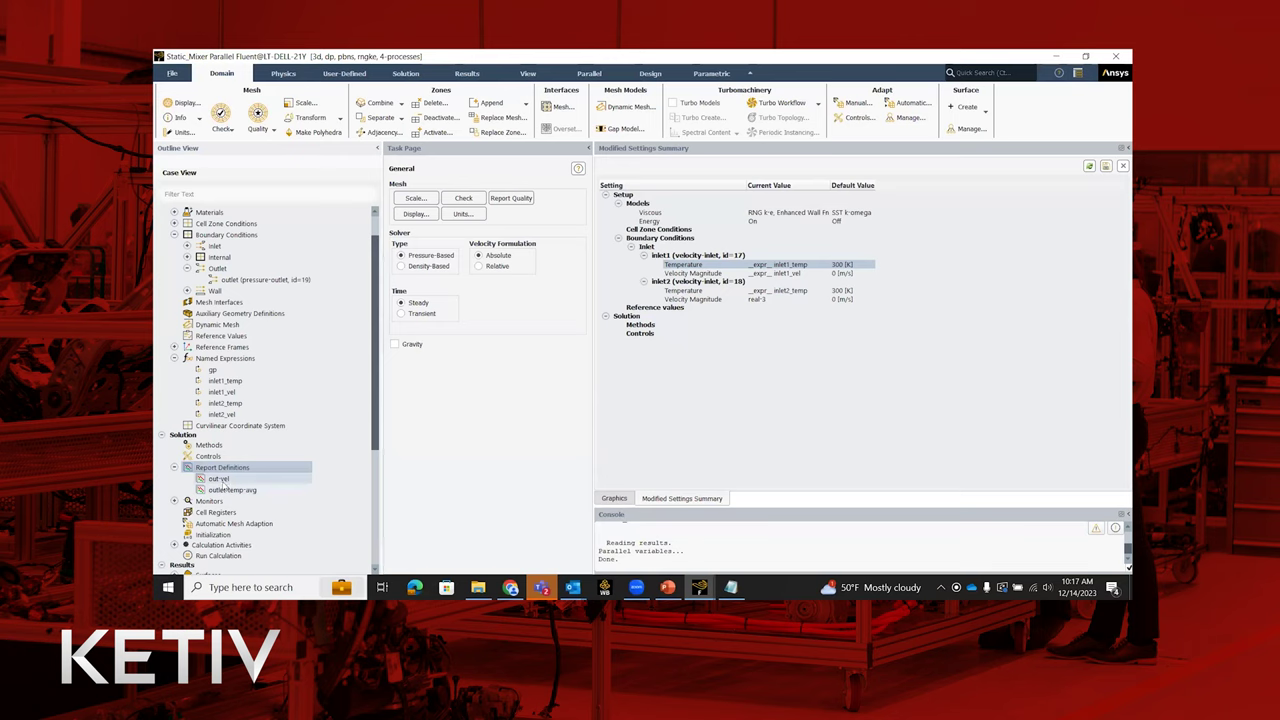
Step: Compute outlet-temp-avg (about 333.33 K) and out-vel (17.796271 m/s) reports in the console
right_click(222, 490)
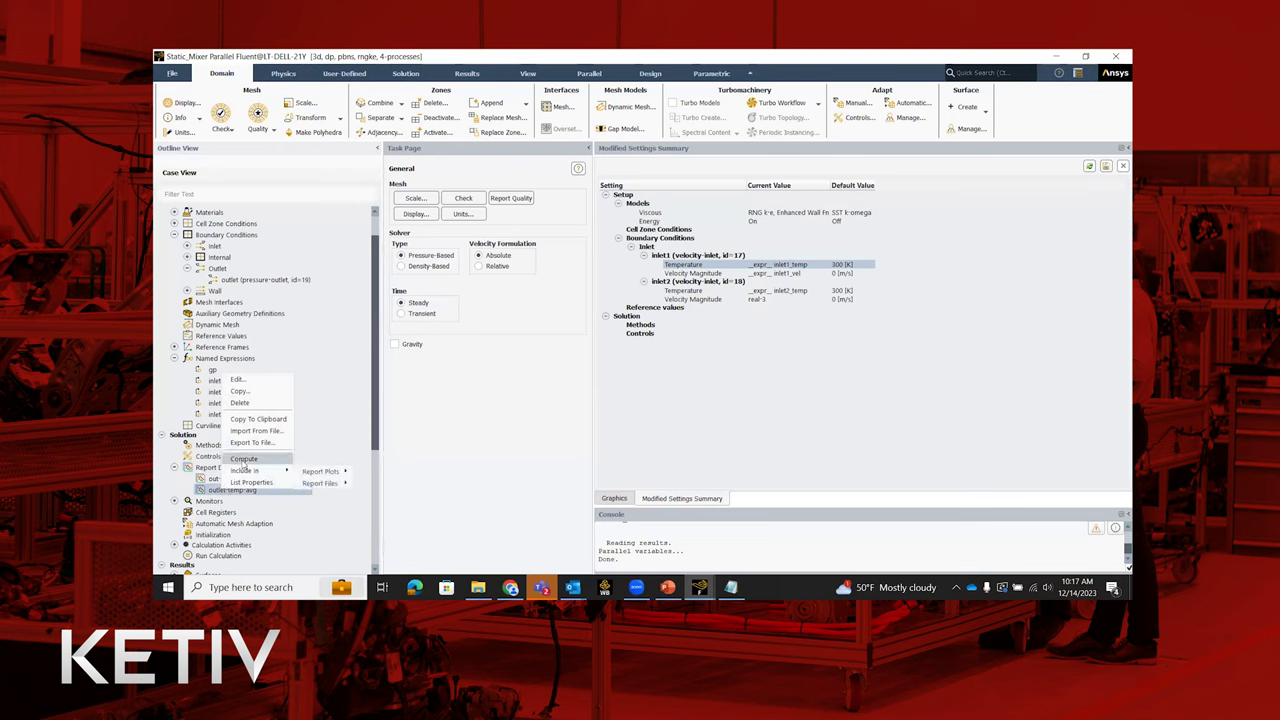
click(244, 458)
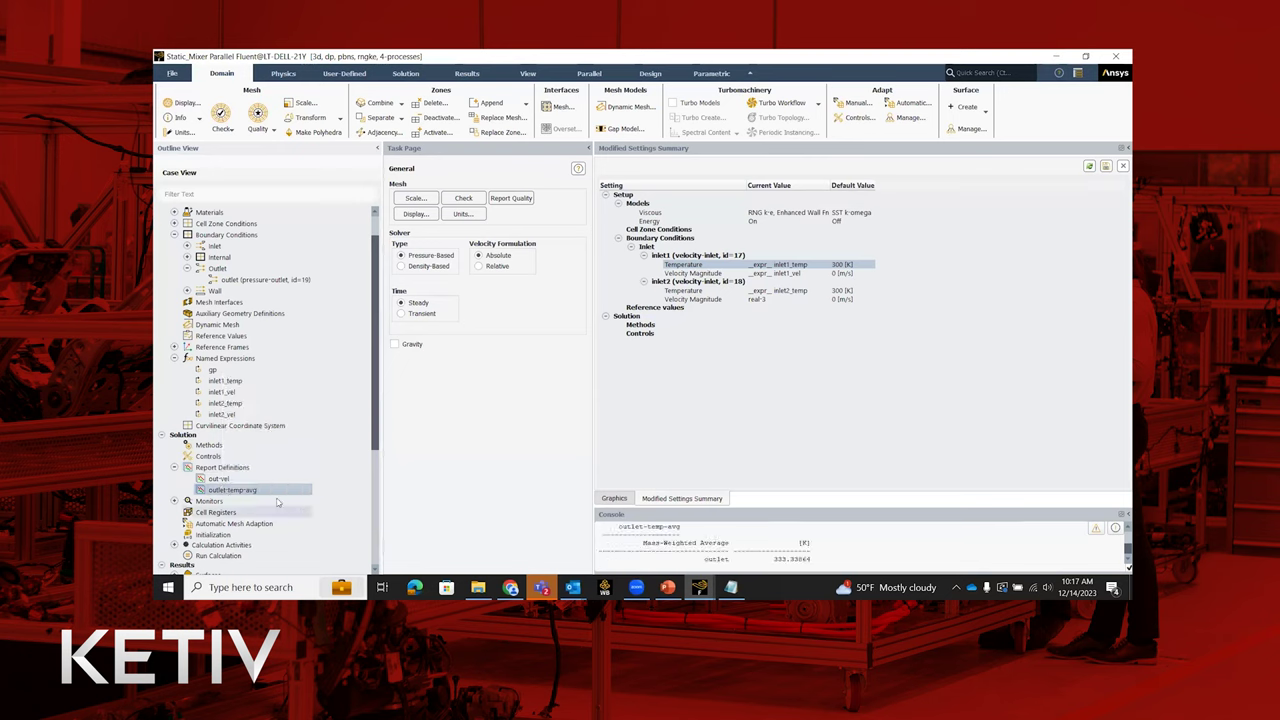
right_click(262, 482)
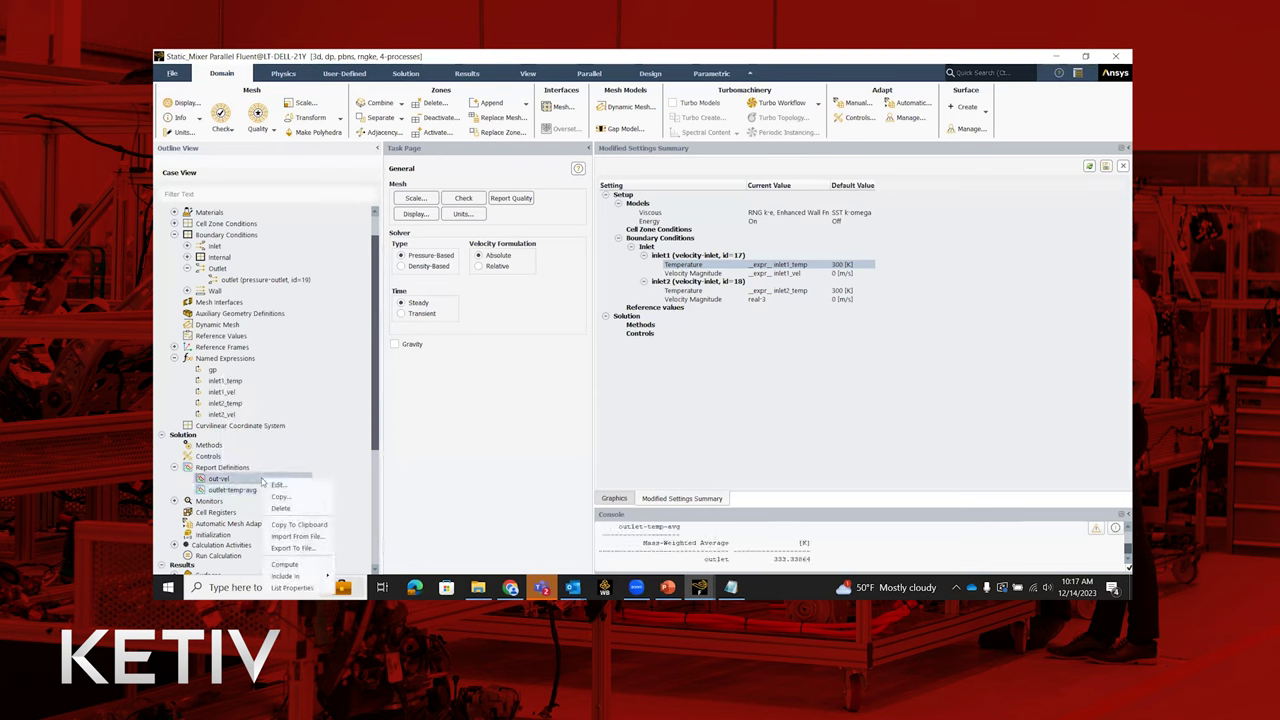
click(297, 565)
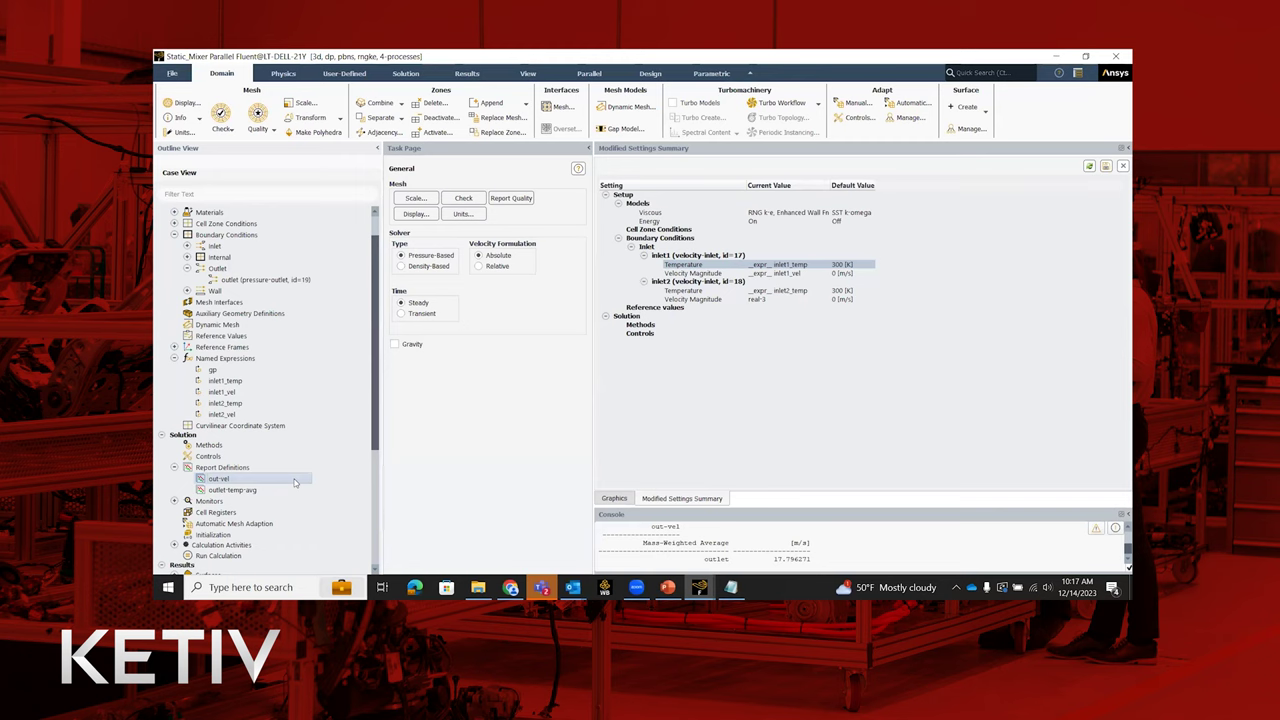
scroll(295, 483, down, 5)
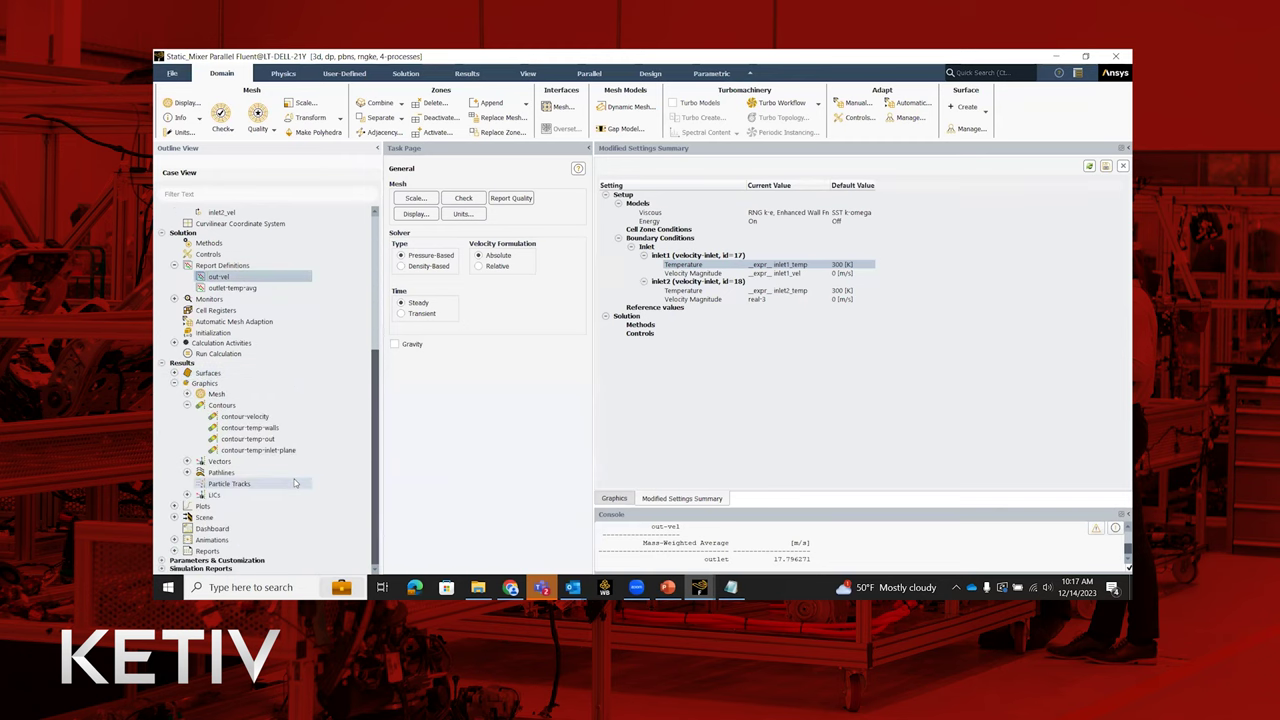
Step: Expand Parameters to list inputs gp and inlet1/inlet2 temperatures and velocities, plus outputs outlet-temp-avg-op and out-vel-op
click(161, 560)
scroll(203, 512, down, 2)
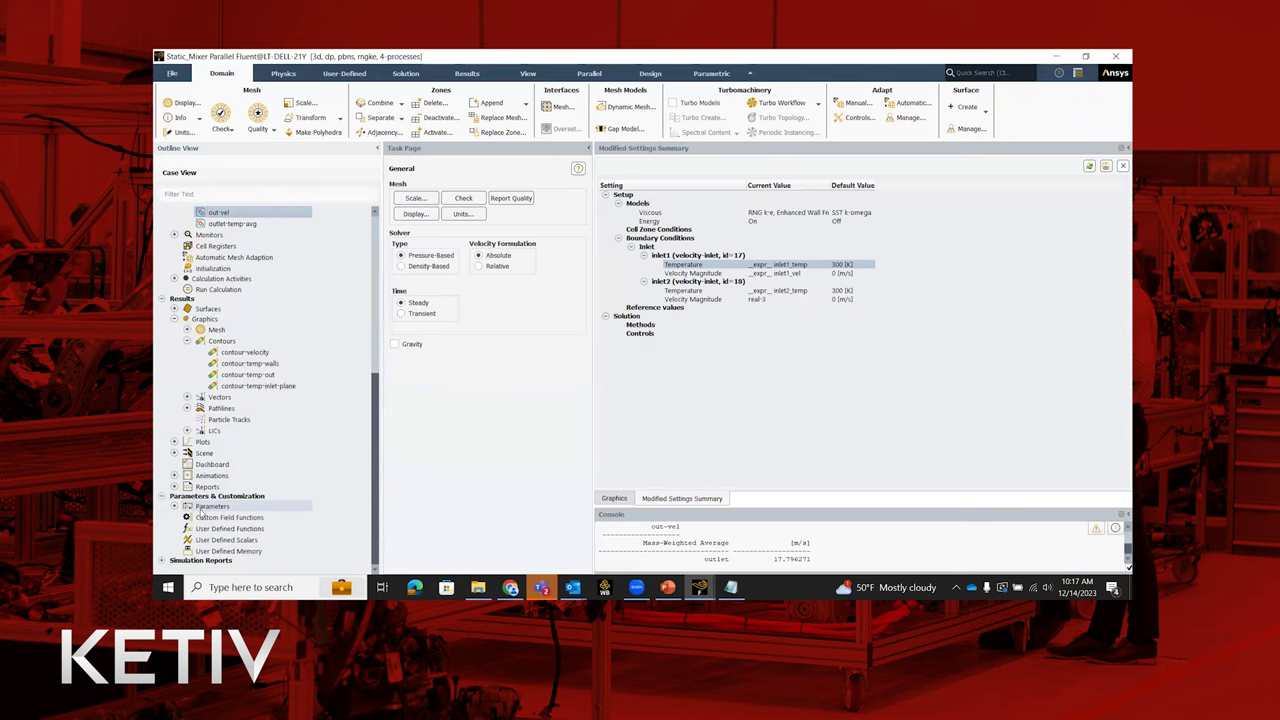
click(175, 507)
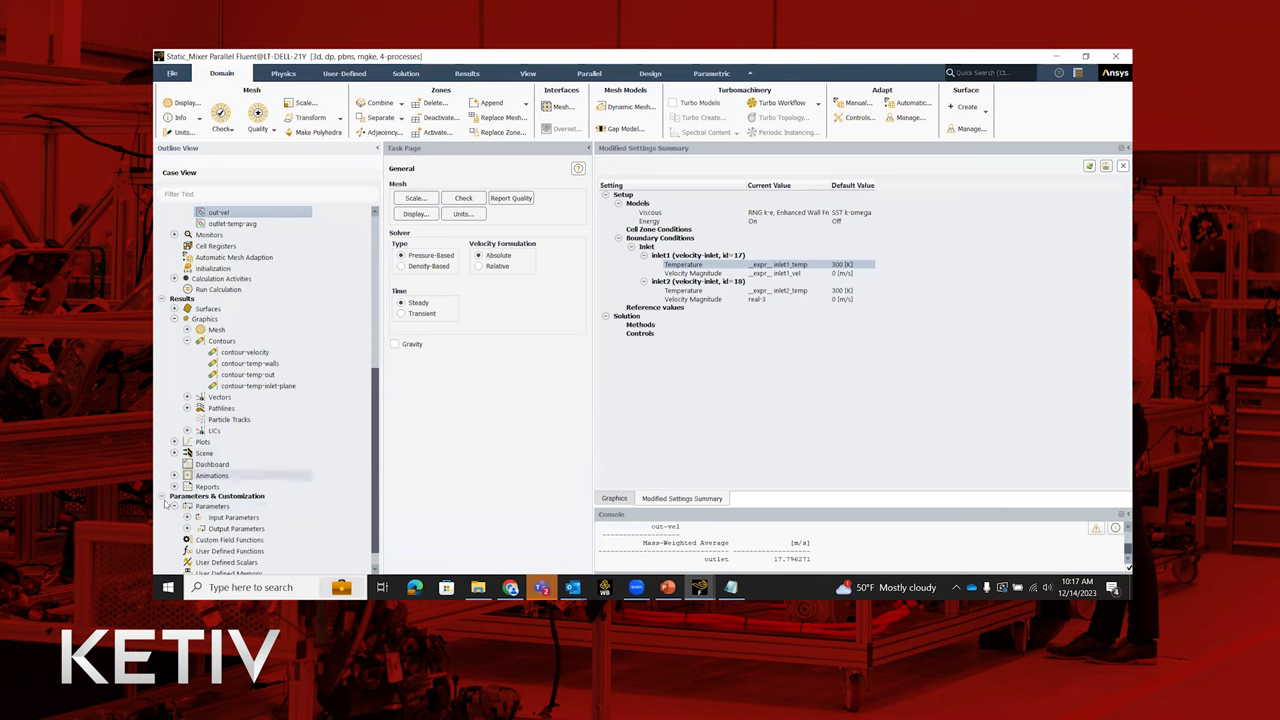
click(188, 519)
scroll(192, 522, down, 2)
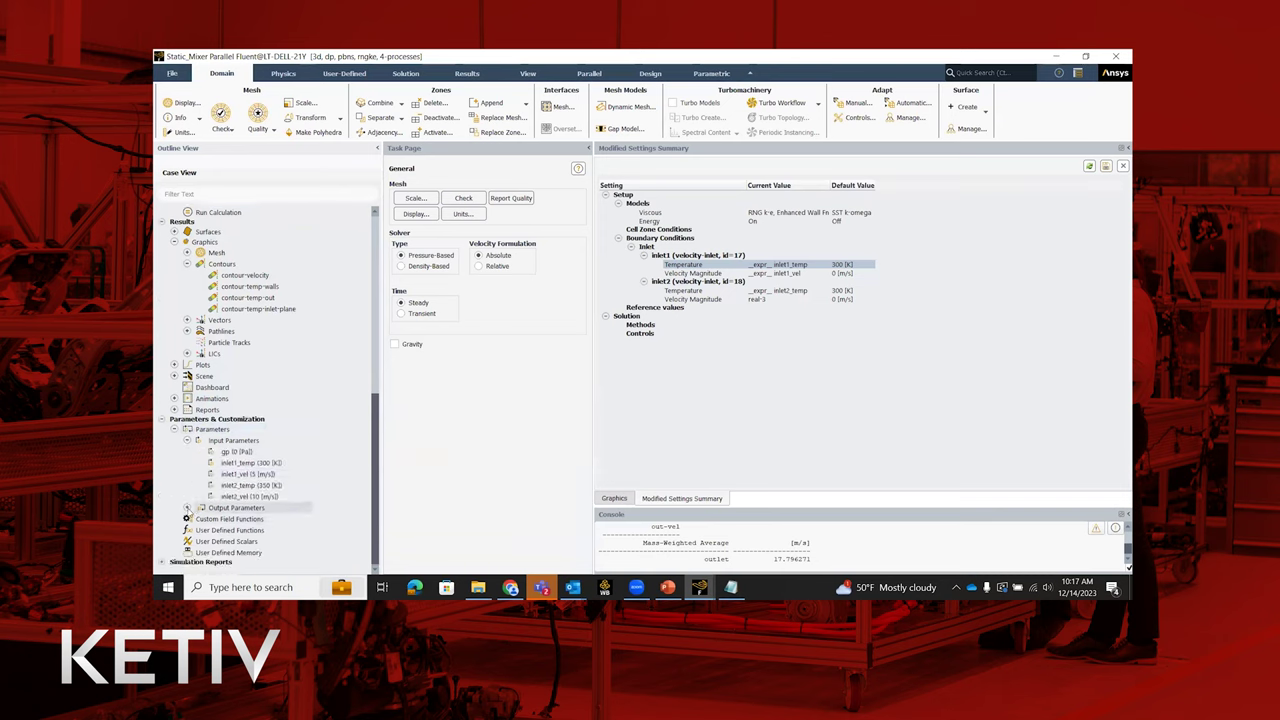
click(188, 508)
scroll(188, 512, down, 1)
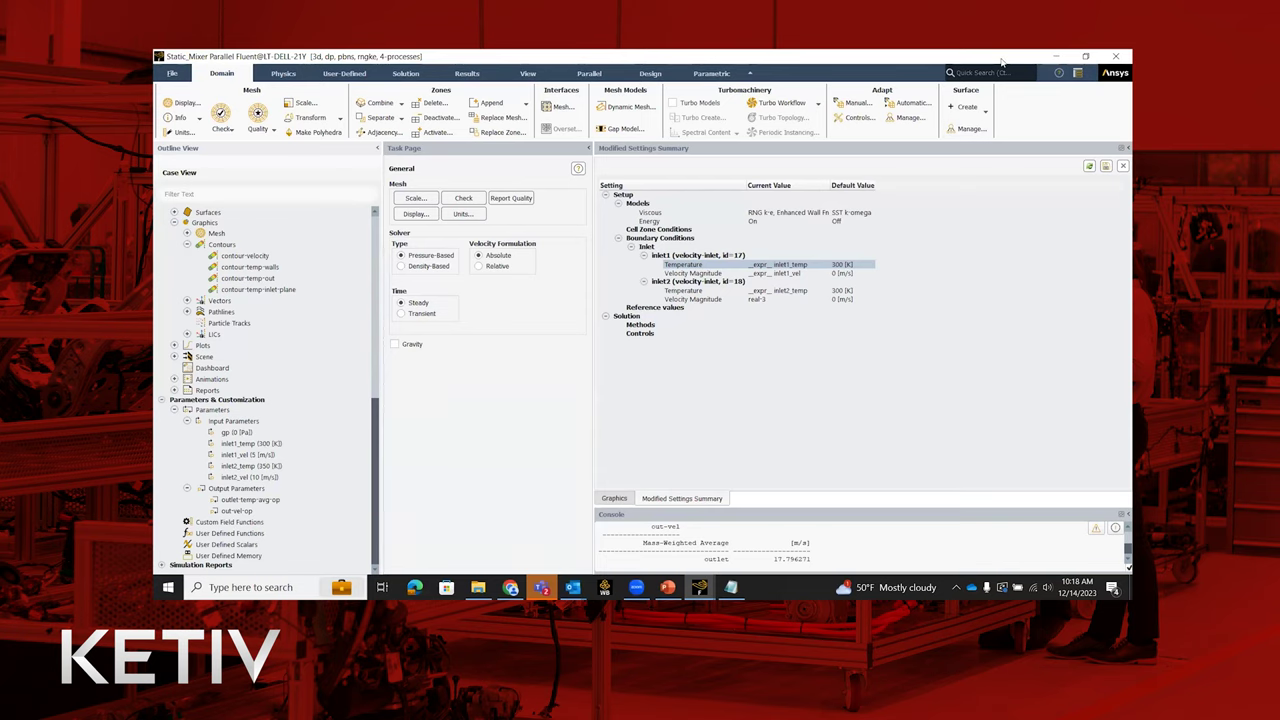
Step: Restore the Fluent window, widen it over the slide deck, and show the Parametric tab
drag(998, 60, 960, 140)
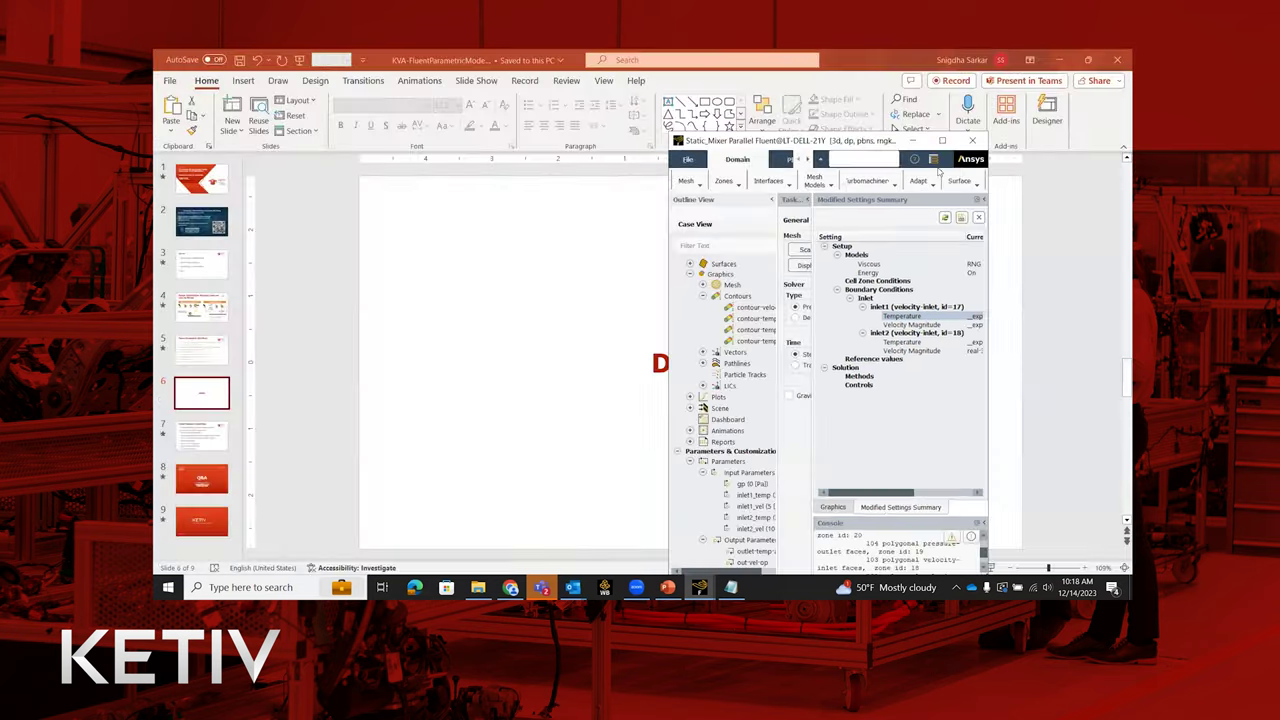
double_click(928, 142)
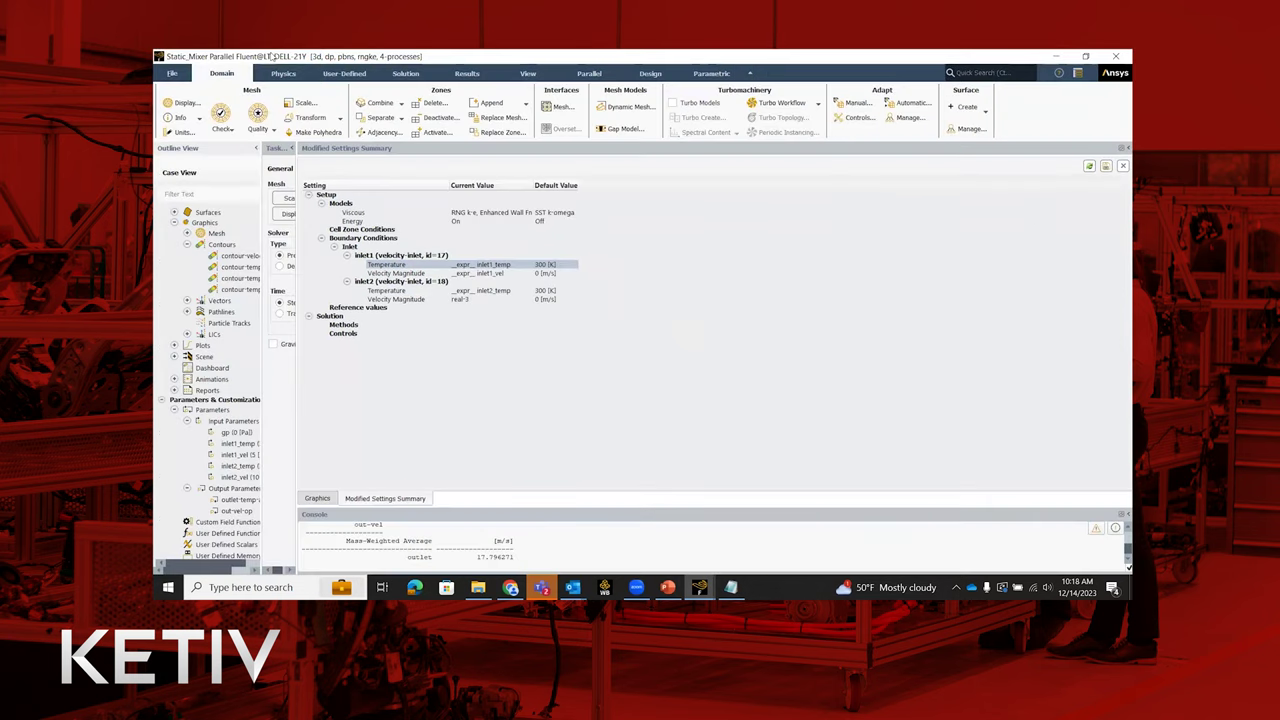
key(super+Down)
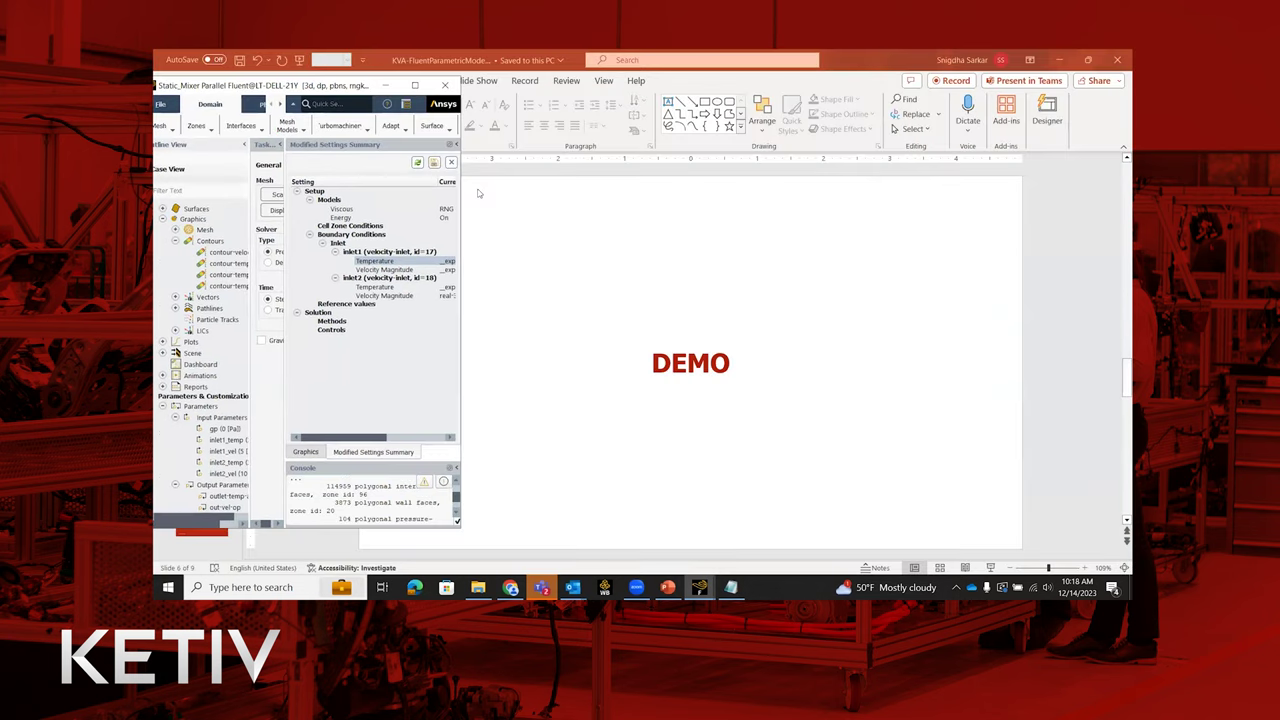
drag(462, 182, 867, 258)
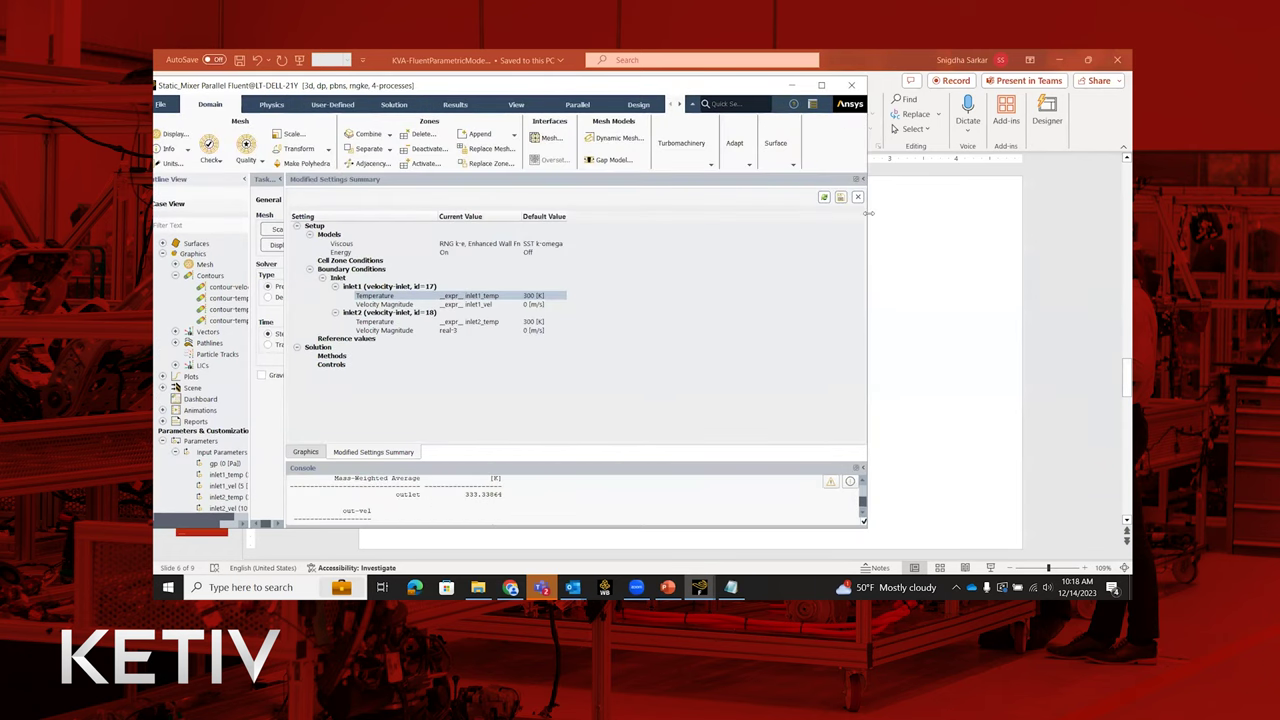
drag(869, 212, 1059, 200)
click(703, 105)
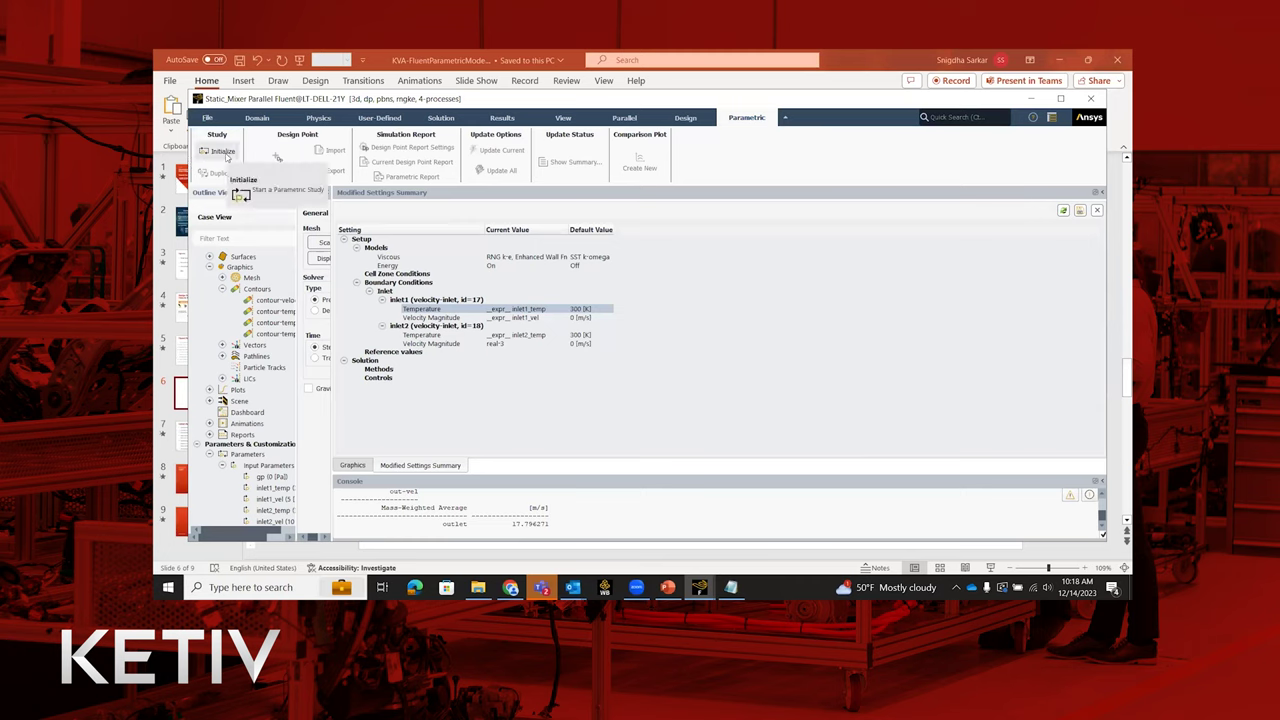
Step: Initialize a parametric study with project Static_Mixer2.flprj, overwriting the existing project file
click(224, 151)
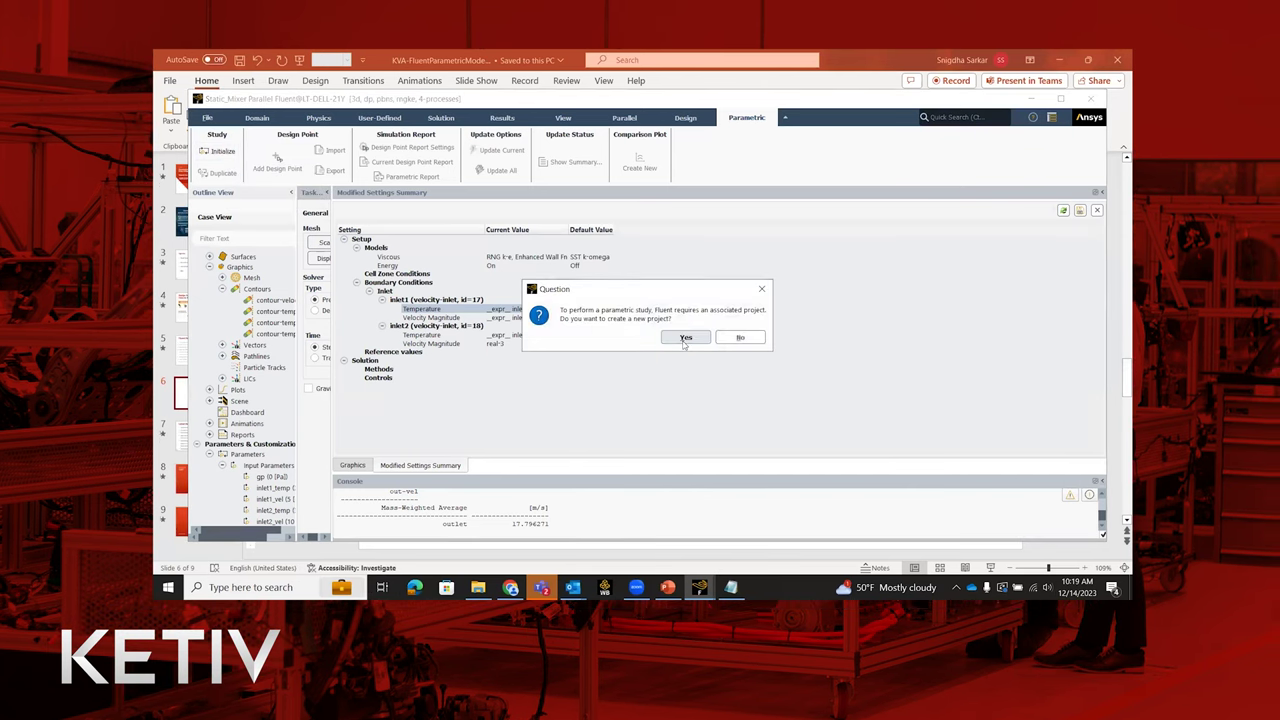
click(685, 338)
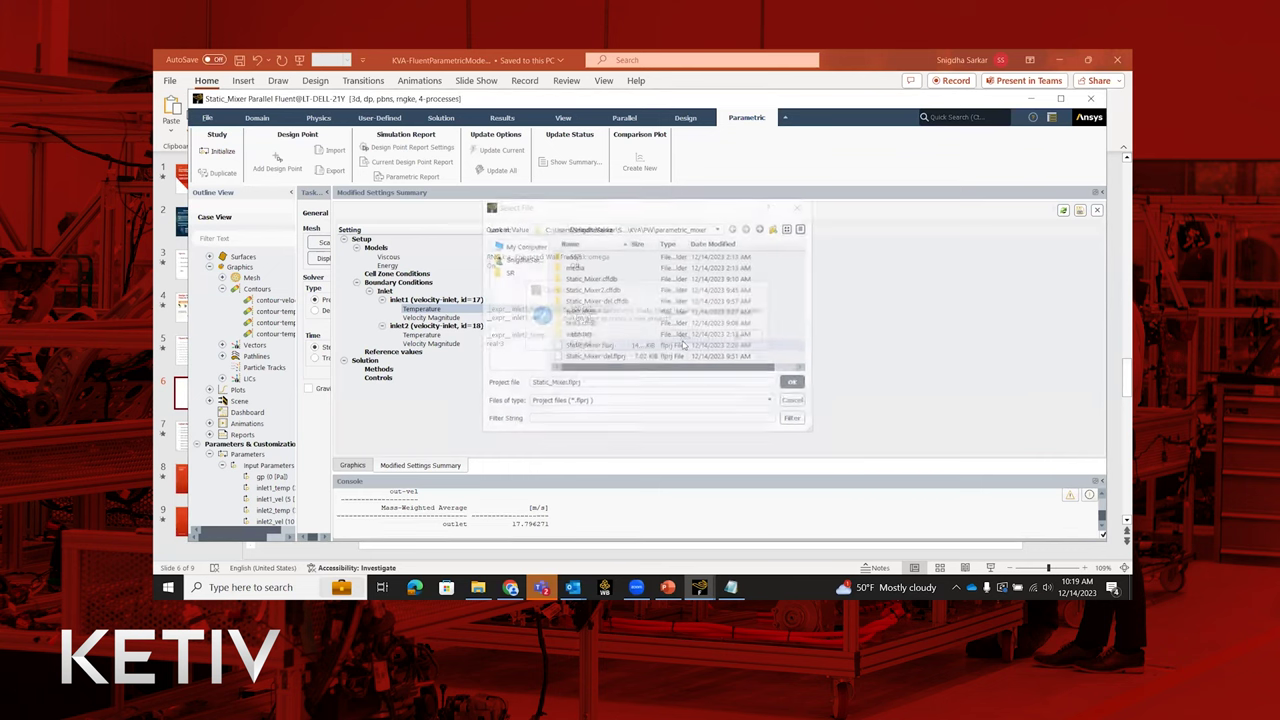
click(590, 345)
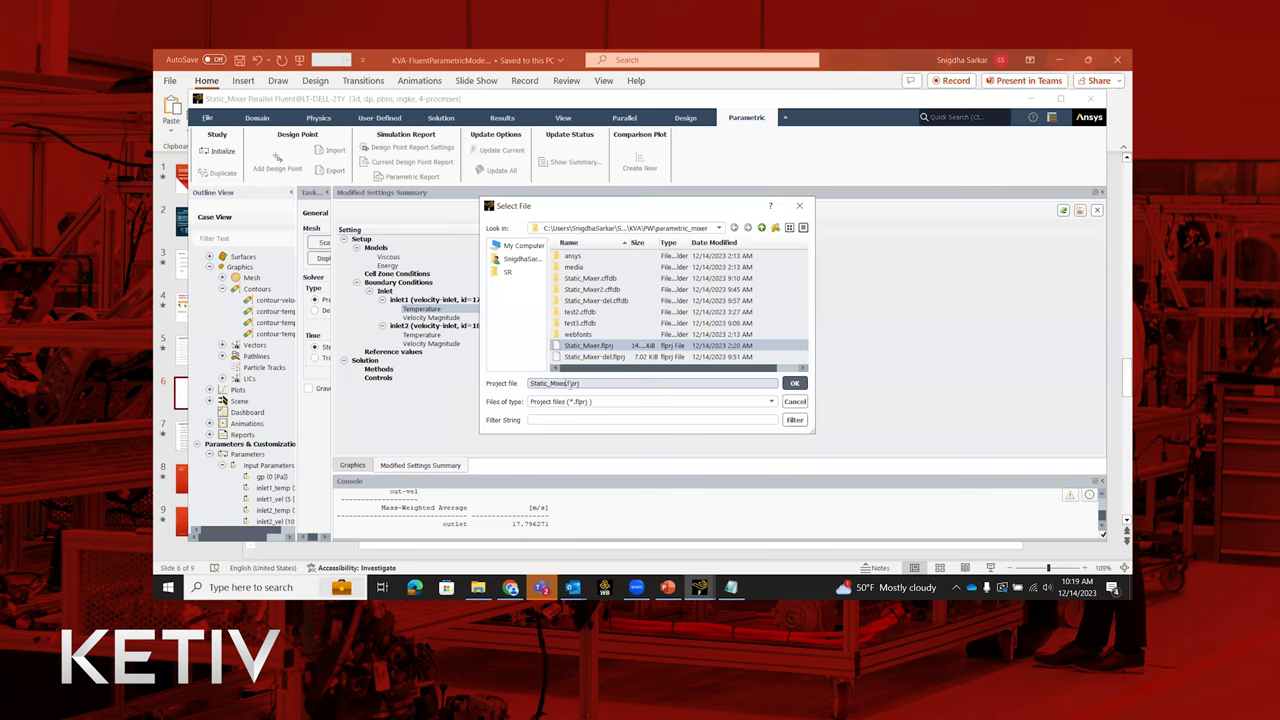
click(569, 383)
text(2)
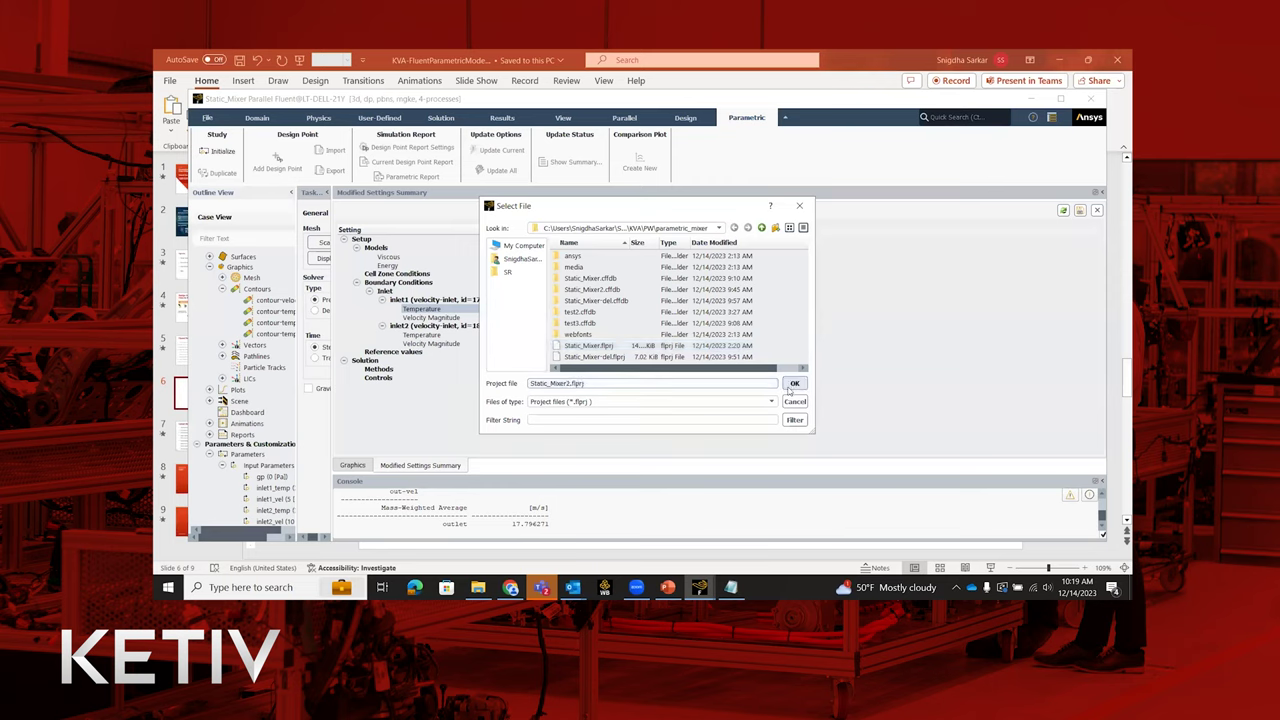
click(792, 384)
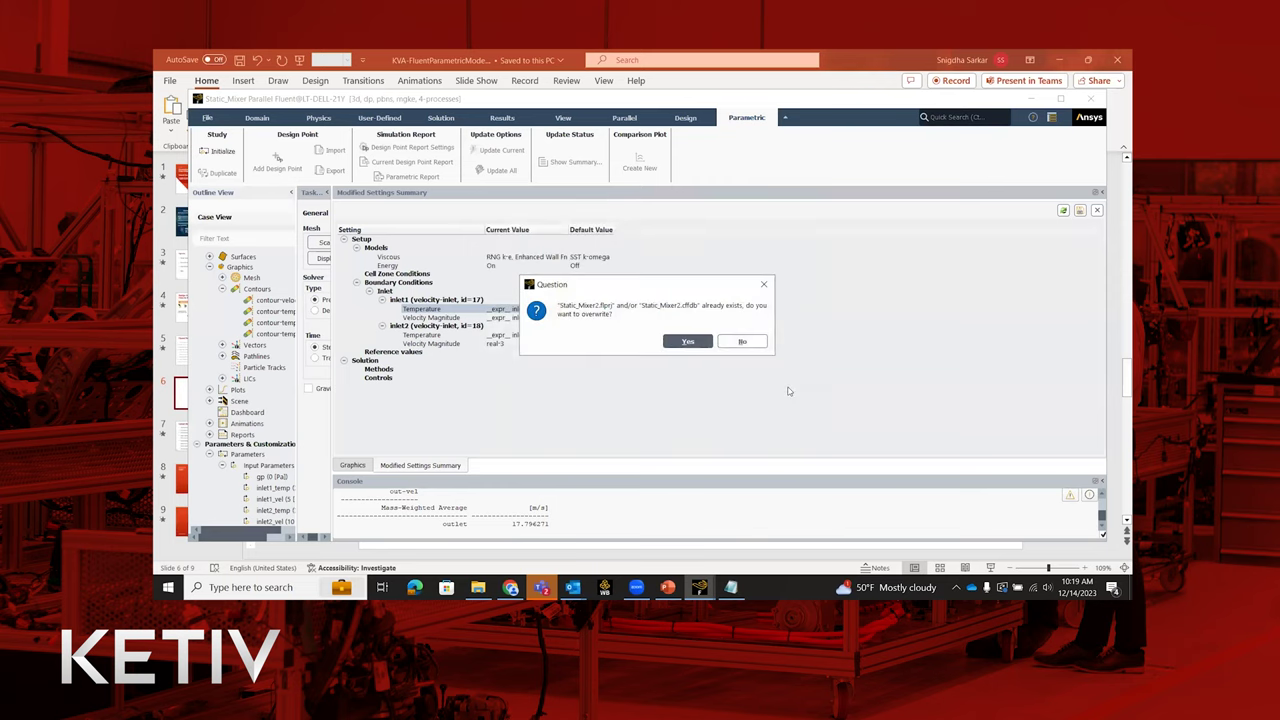
click(688, 342)
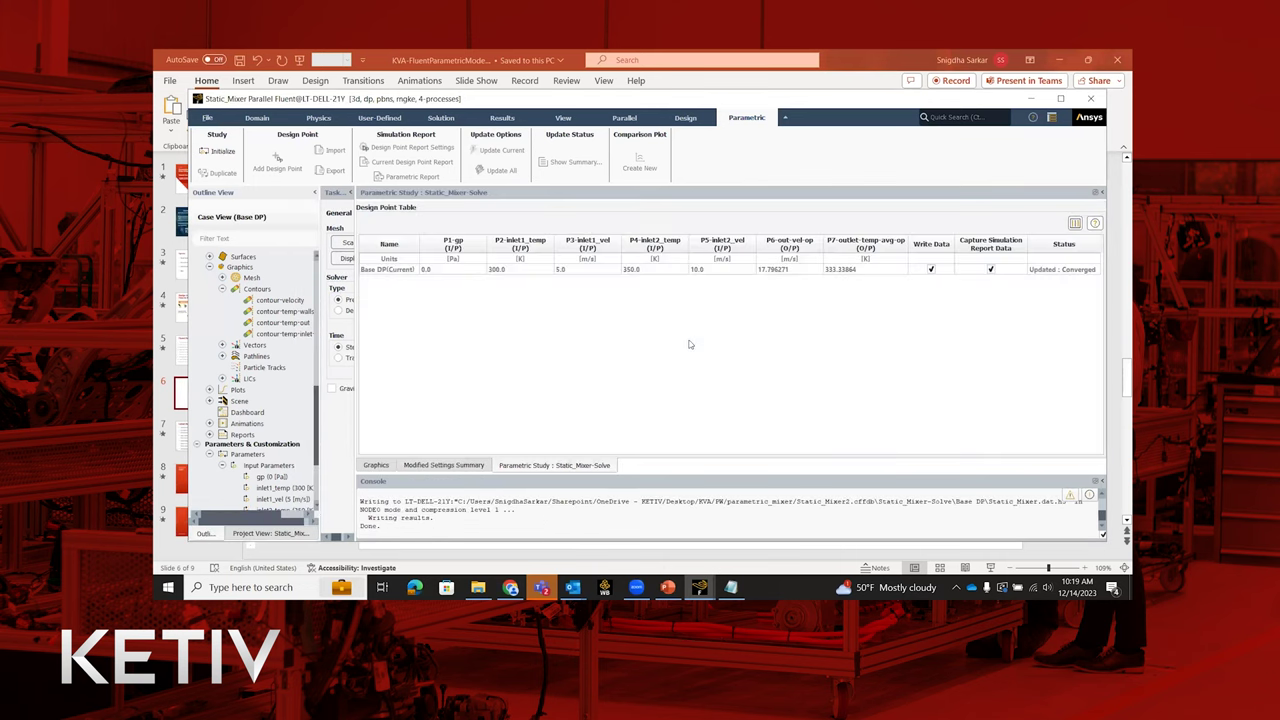
Step: Maximize Fluent and widen the Task Page beside the Static_Mixer-Solve design point table
click(1060, 99)
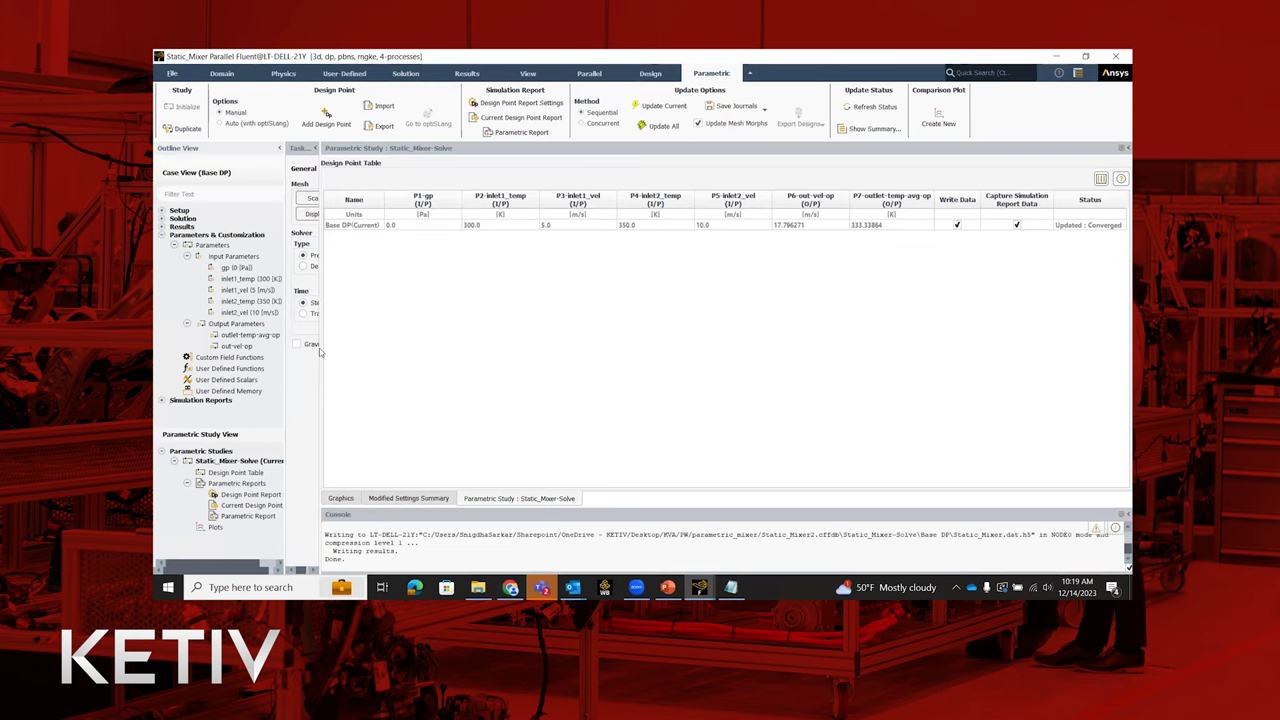
drag(320, 347, 461, 342)
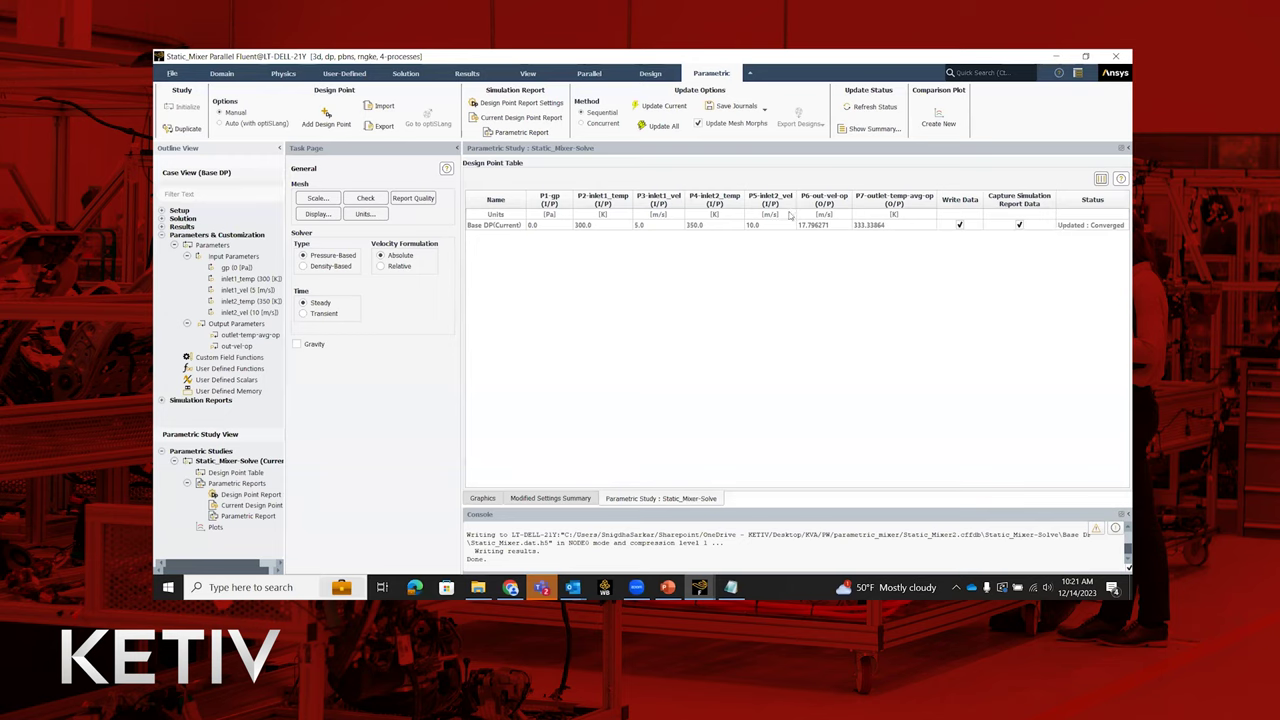
Step: Leave all table columns visible in Set Visible Columns, then collapse the Task Page
click(1101, 179)
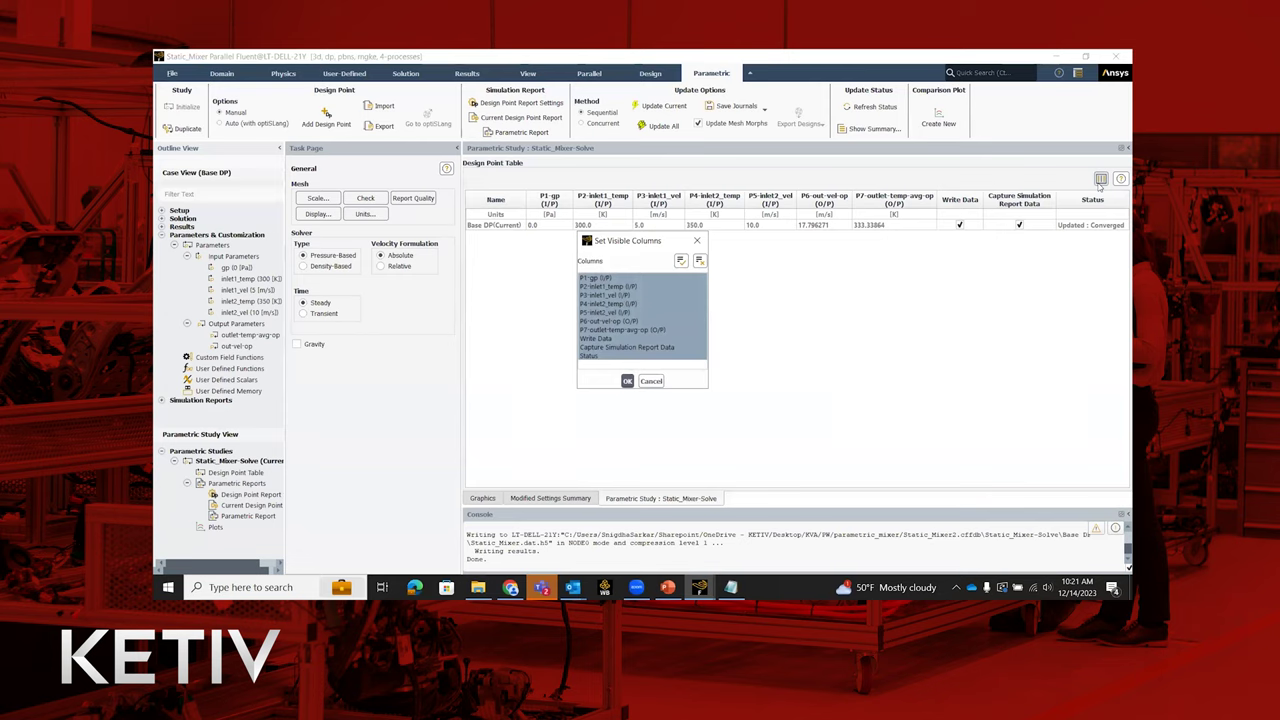
click(705, 339)
click(705, 339)
click(698, 241)
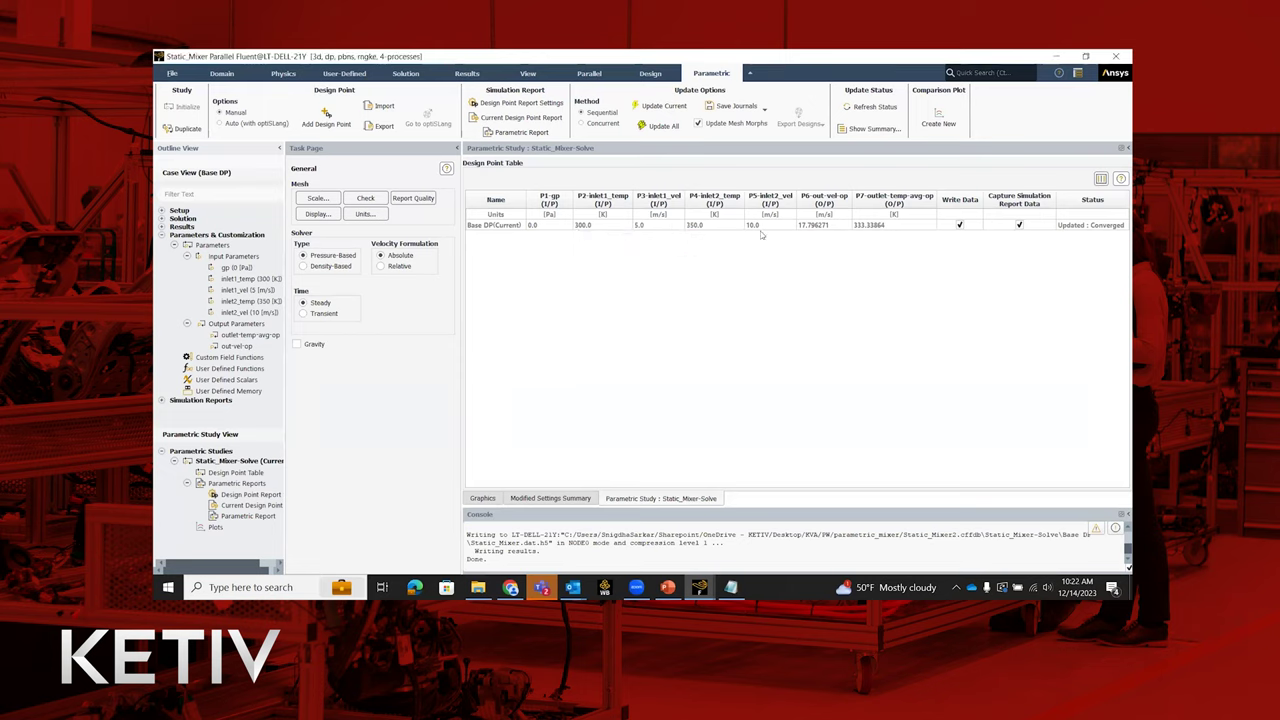
click(459, 148)
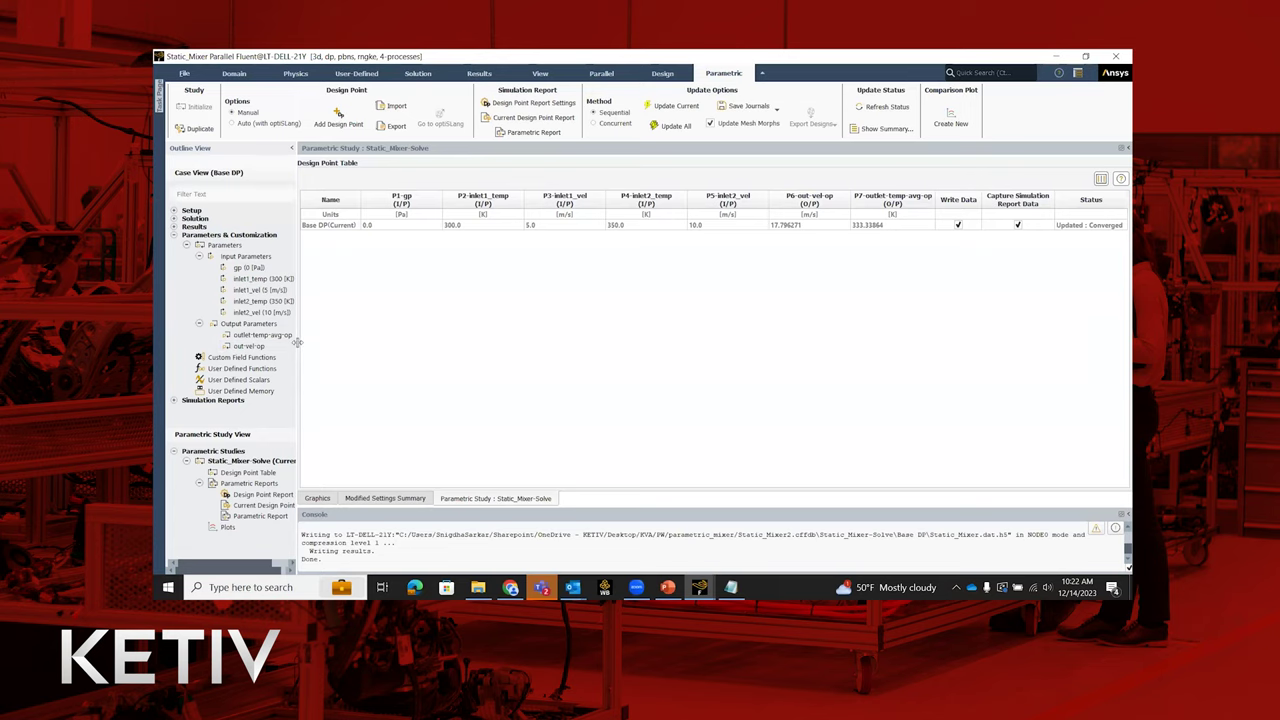
Step: Widen the Outline View so the Static_Mixer-Solve study name reads in full
drag(297, 342, 389, 341)
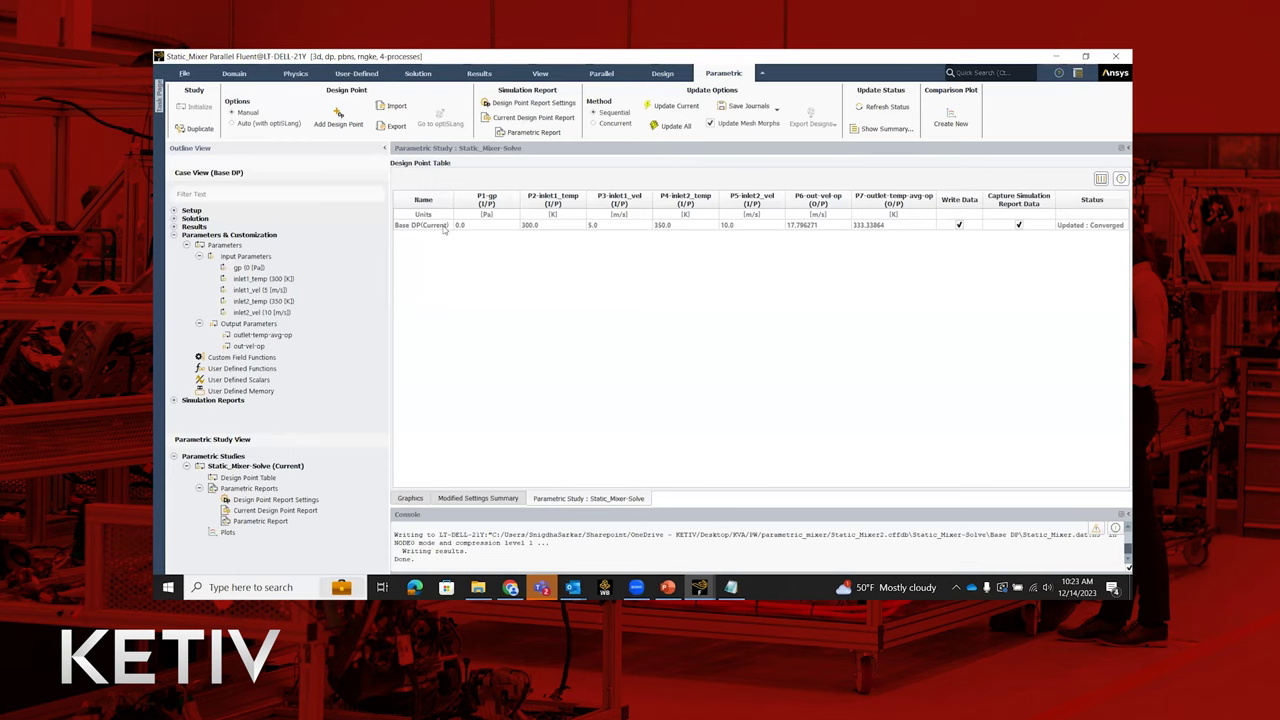
Step: Add design points DP1 and DP2 using Add Design Point twice
click(334, 124)
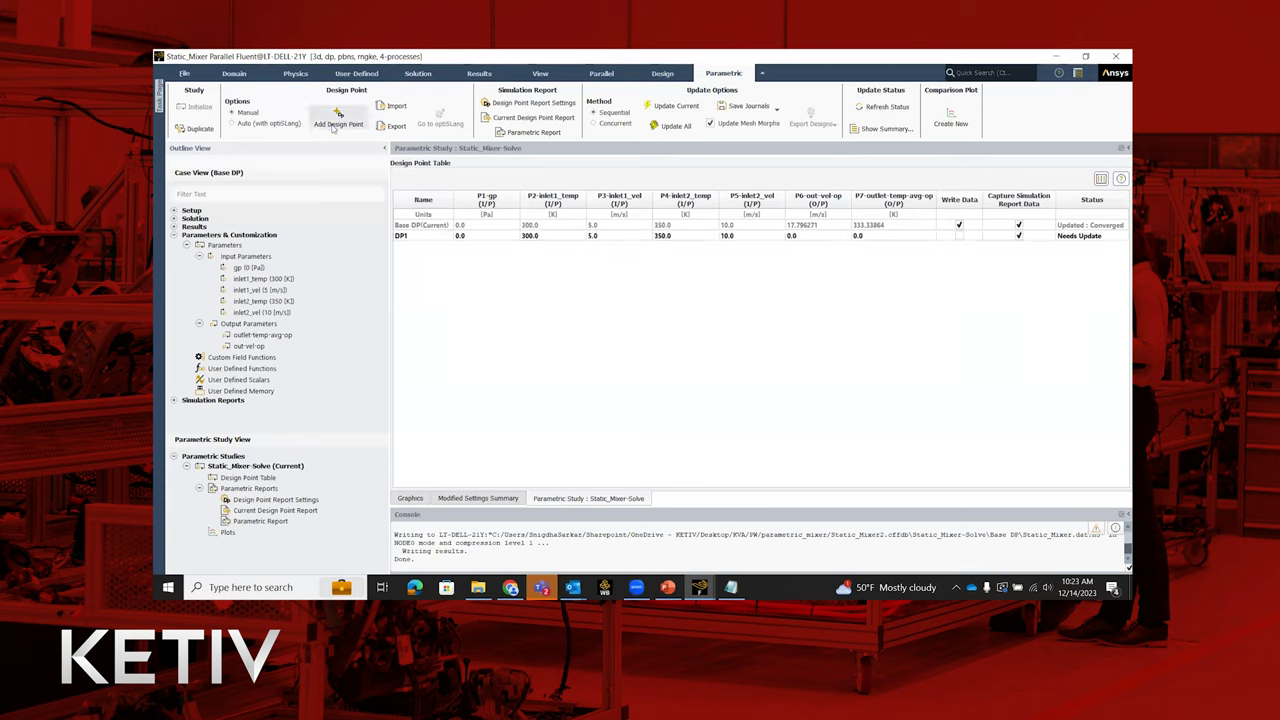
click(334, 126)
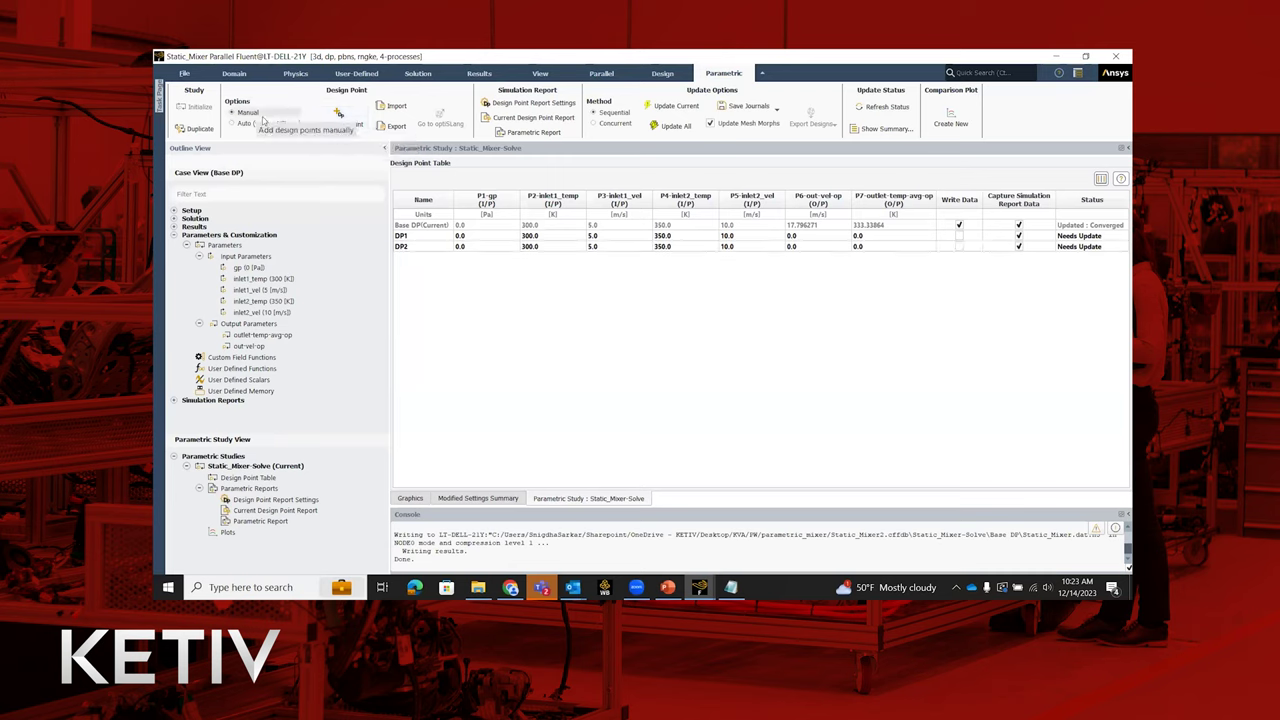
Step: Set inlet1_vel to 6 for DP1 and 7 for DP2 in the design point table
double_click(604, 236)
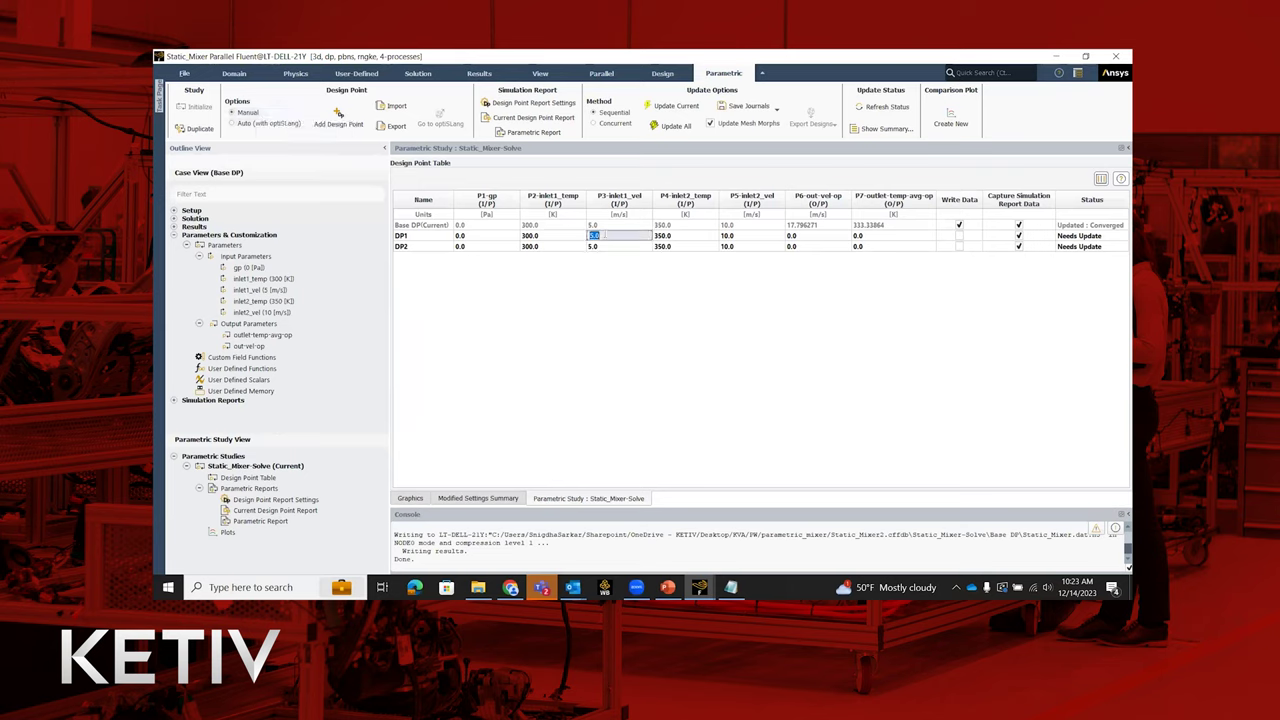
text(6)
double_click(613, 246)
text(7)
key(Return)
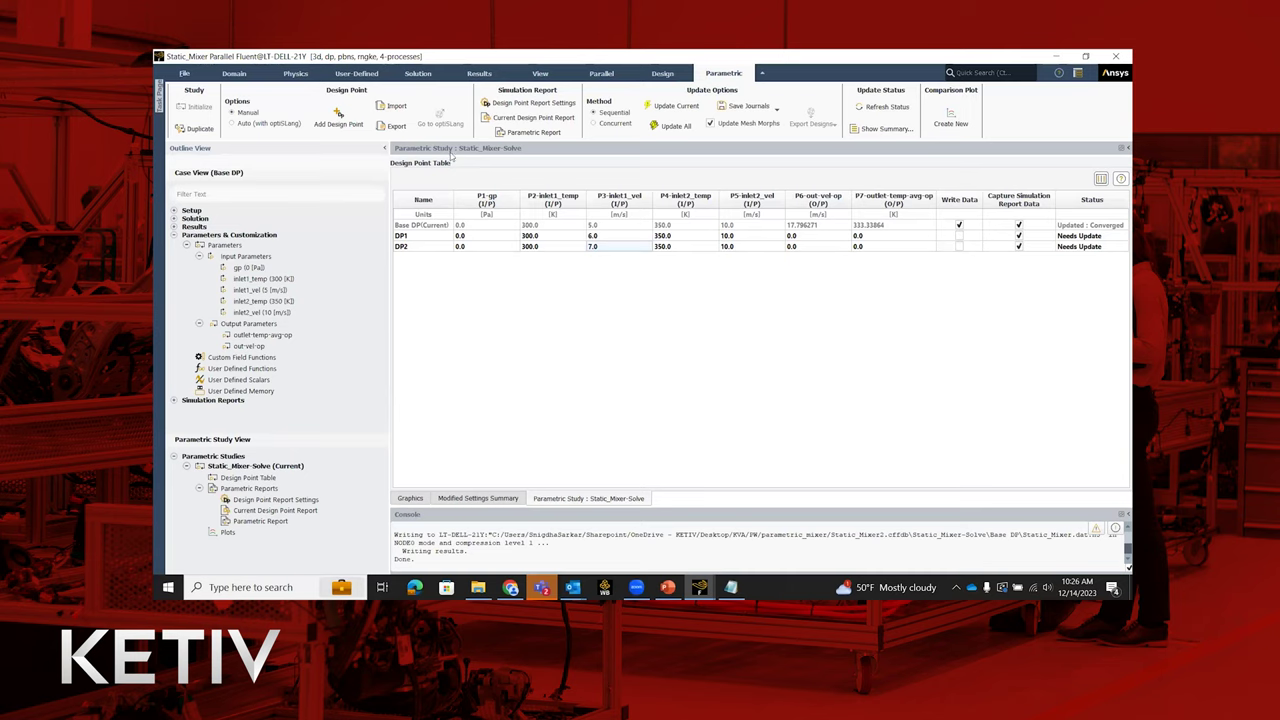
Step: Create 100 design points by Advanced Latin Hypercube Sampling with Auto (optiSLang)
click(268, 124)
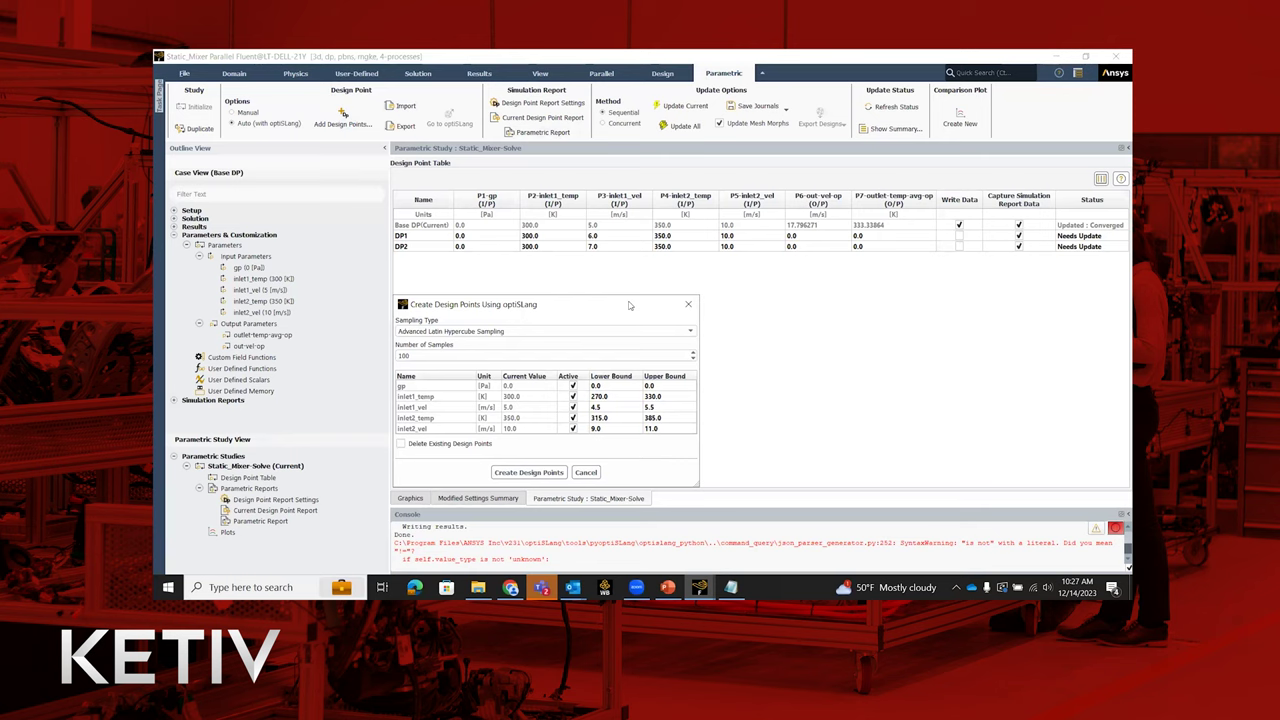
click(633, 331)
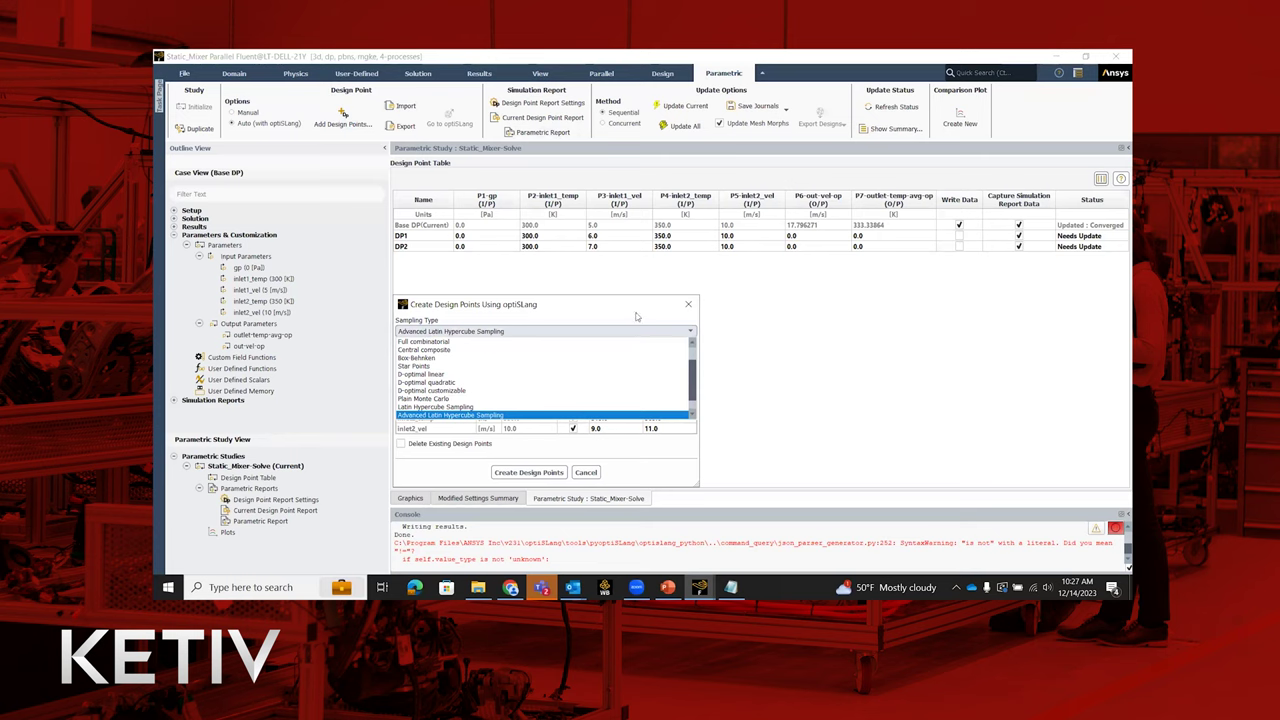
click(636, 316)
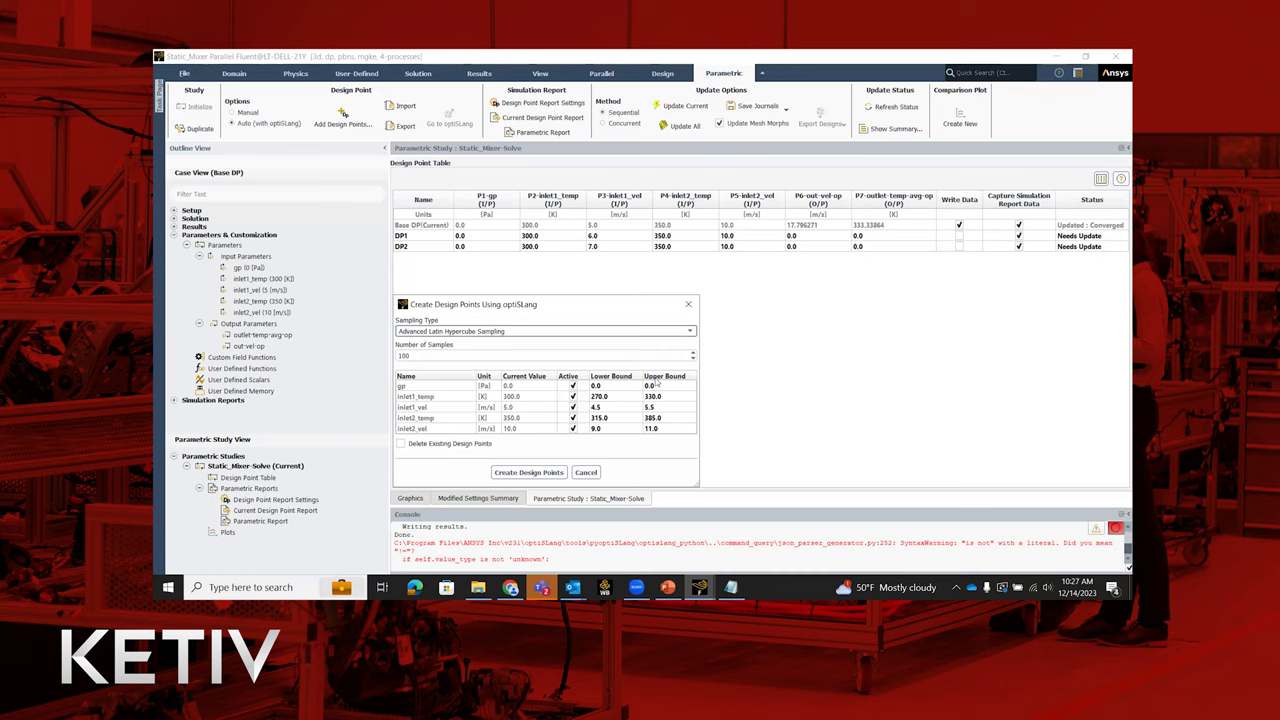
click(540, 472)
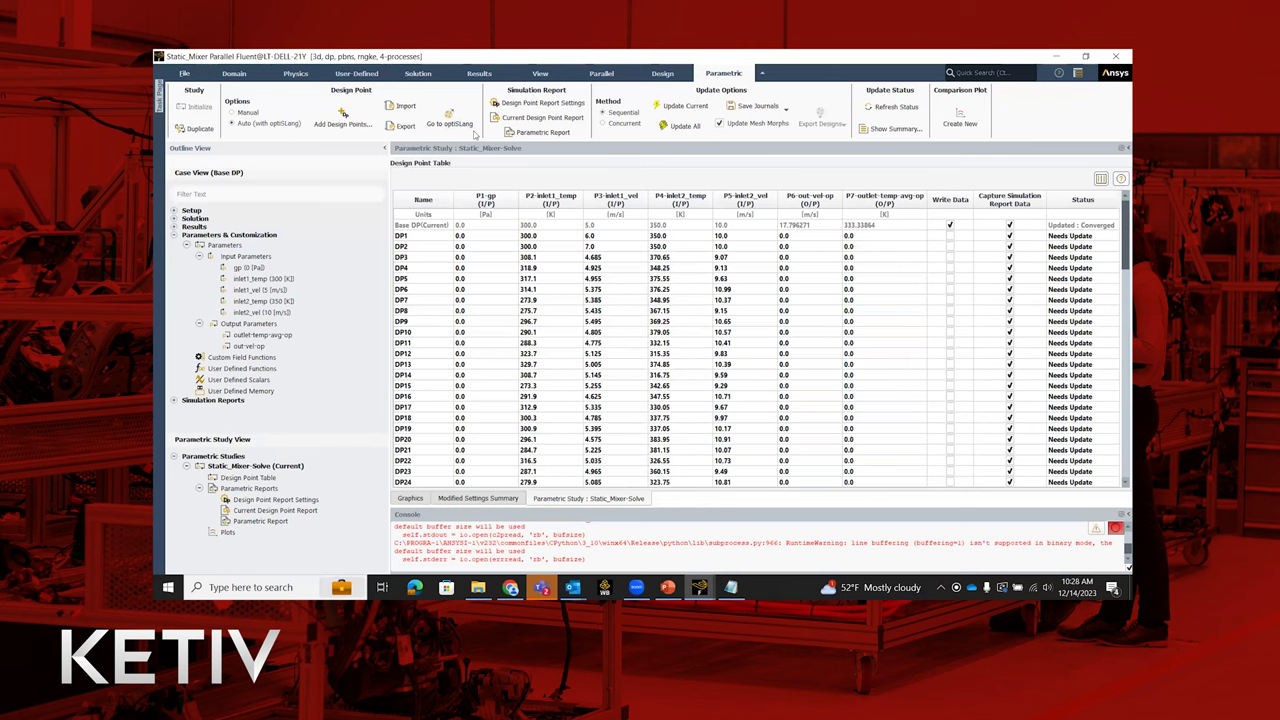
Step: Select design points DP1 through DP102 and delete them, confirming with Yes
scroll(563, 282, down, 14)
scroll(563, 282, down, 11)
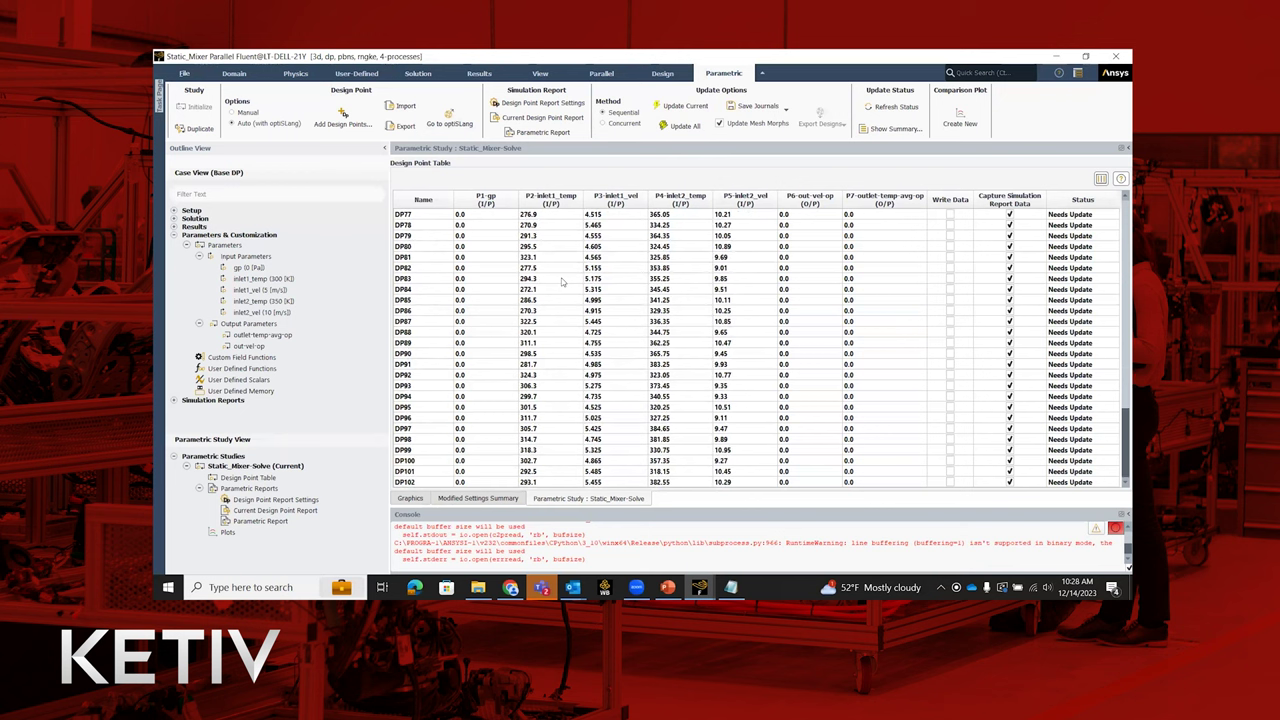
scroll(563, 282, up, 20)
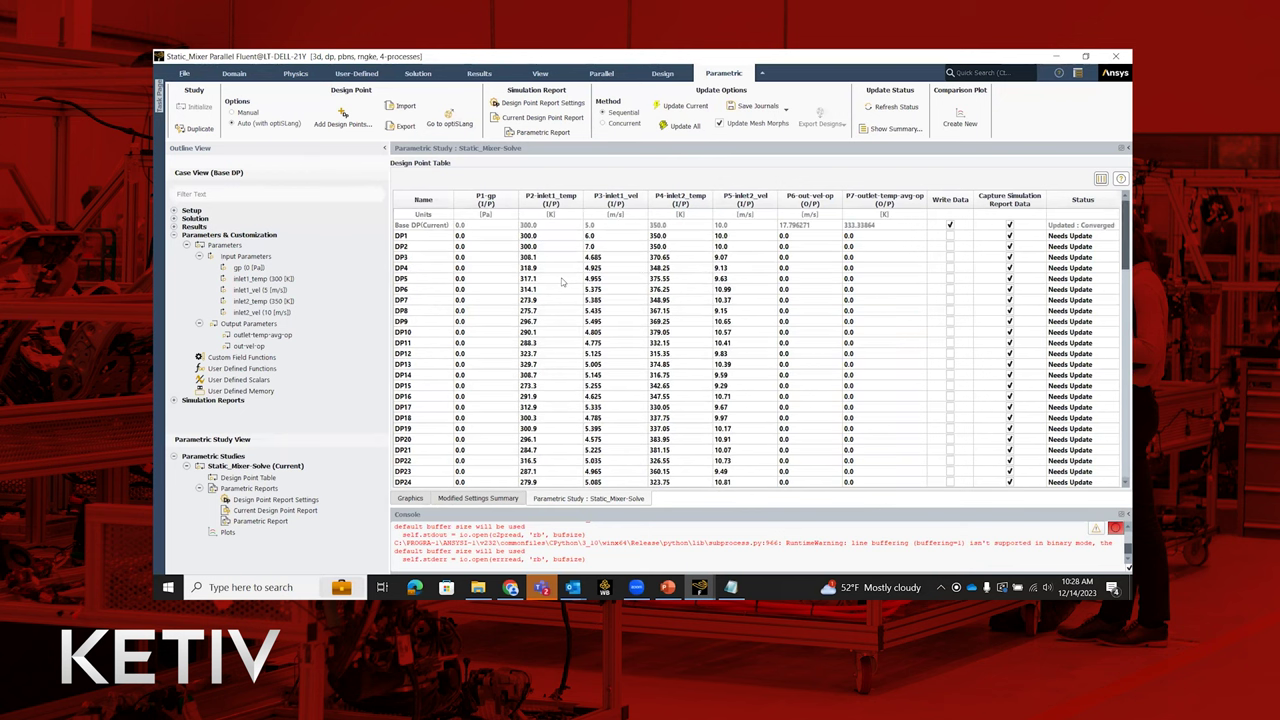
click(436, 236)
scroll(453, 300, down, 20)
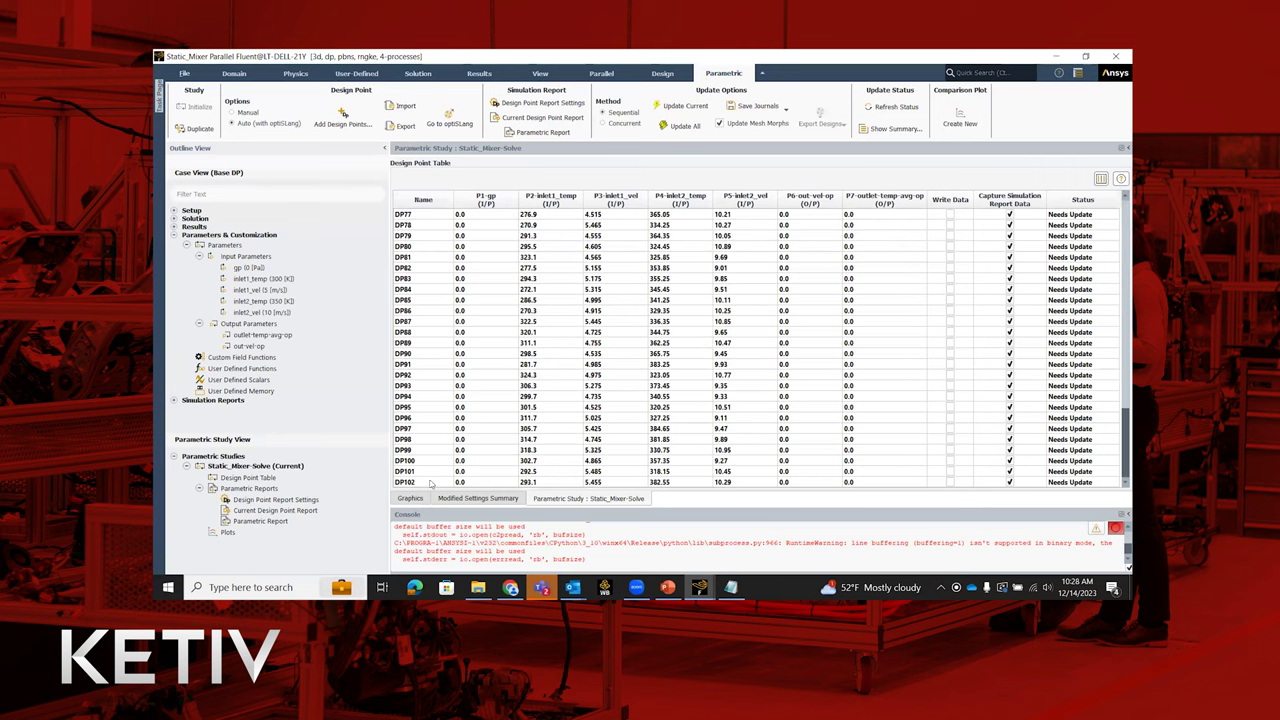
shift+click(430, 482)
right_click(431, 483)
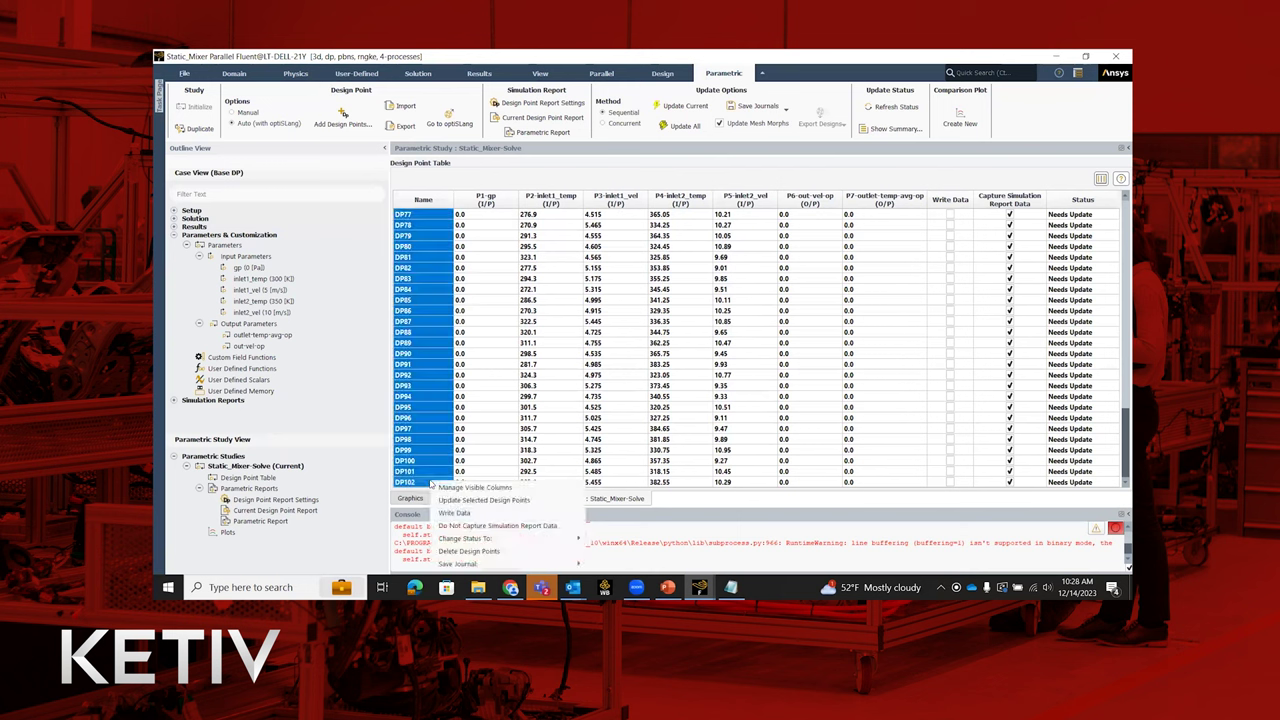
click(478, 551)
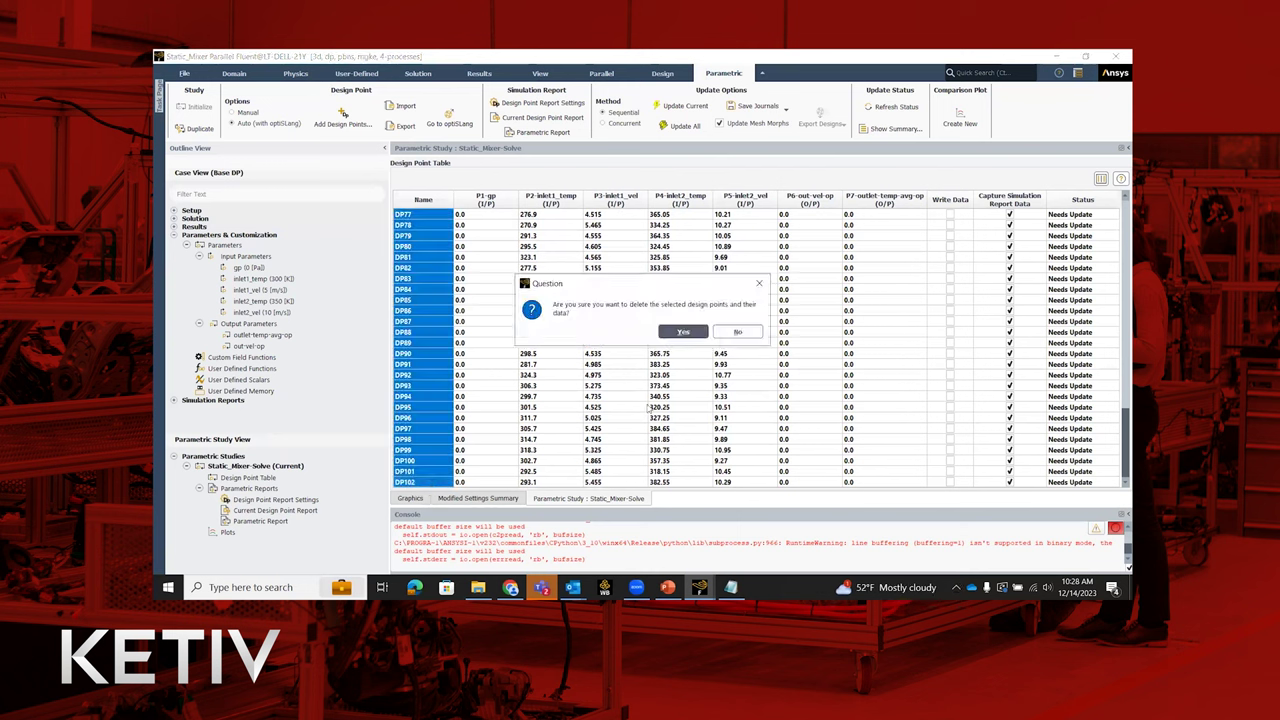
click(683, 331)
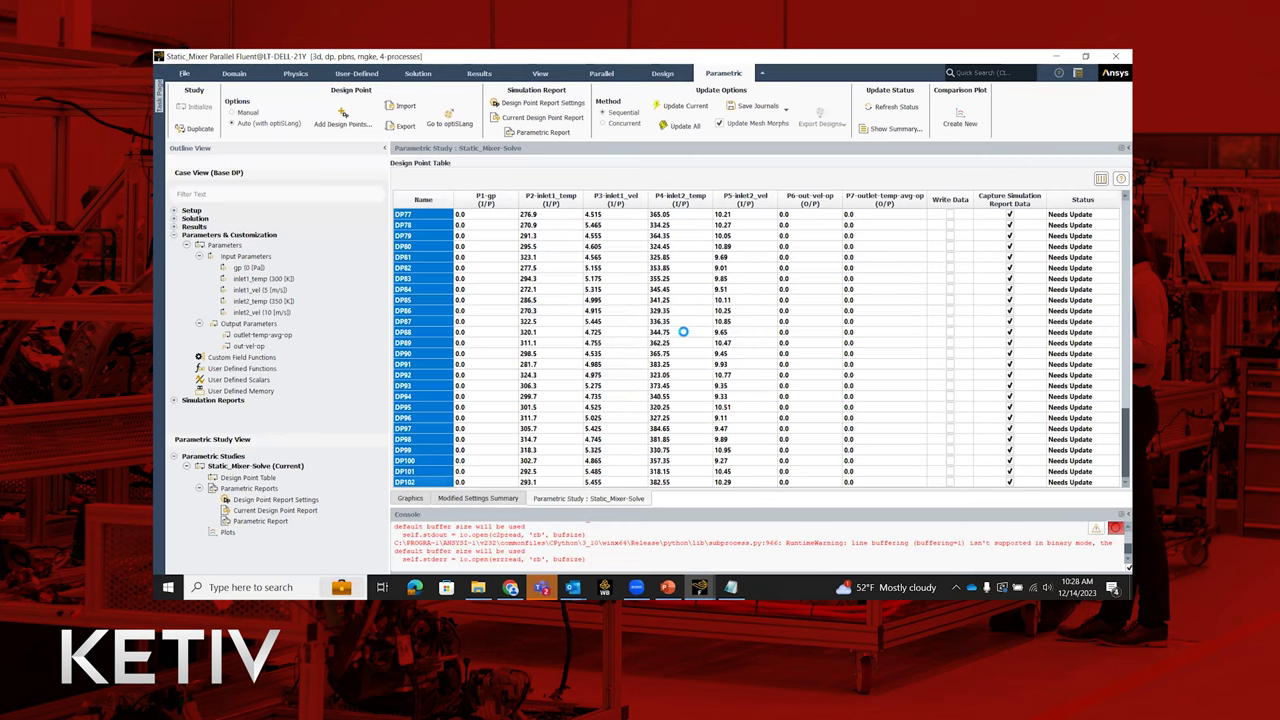
Step: Switch to the other Fluent session, close the plot2 graph, and collapse the Task Page
mouse_move(699, 587)
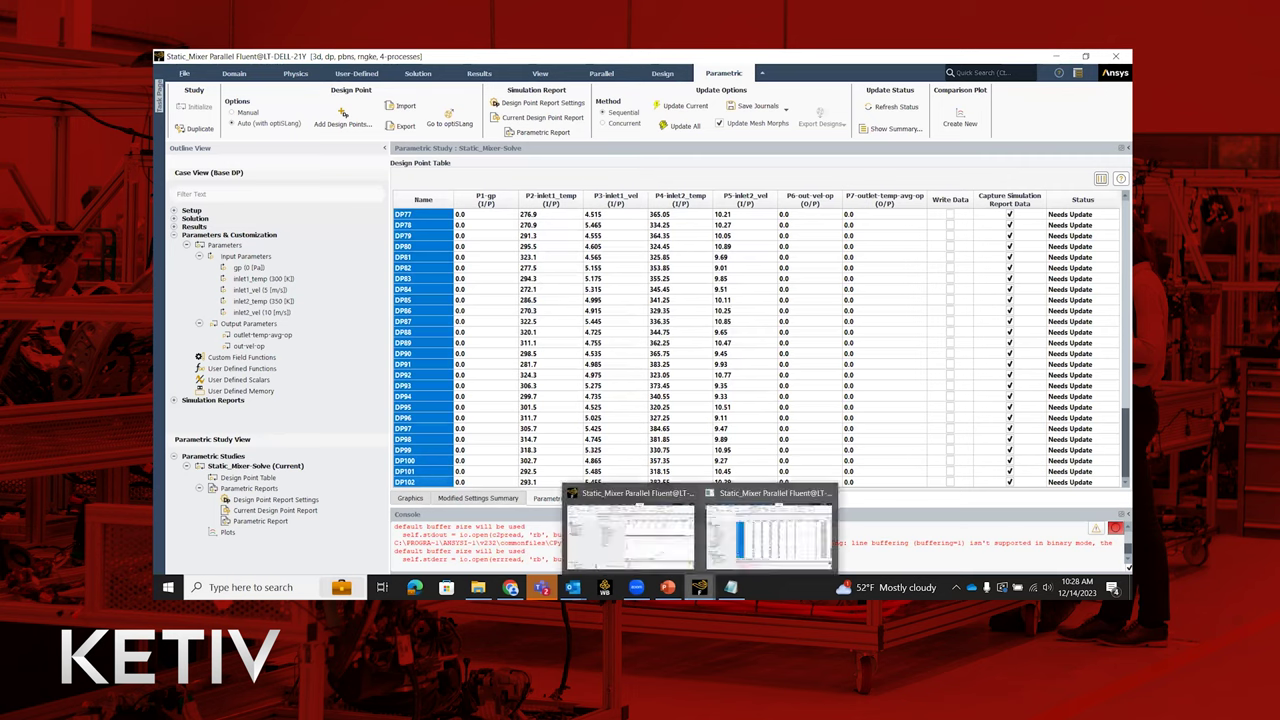
click(663, 551)
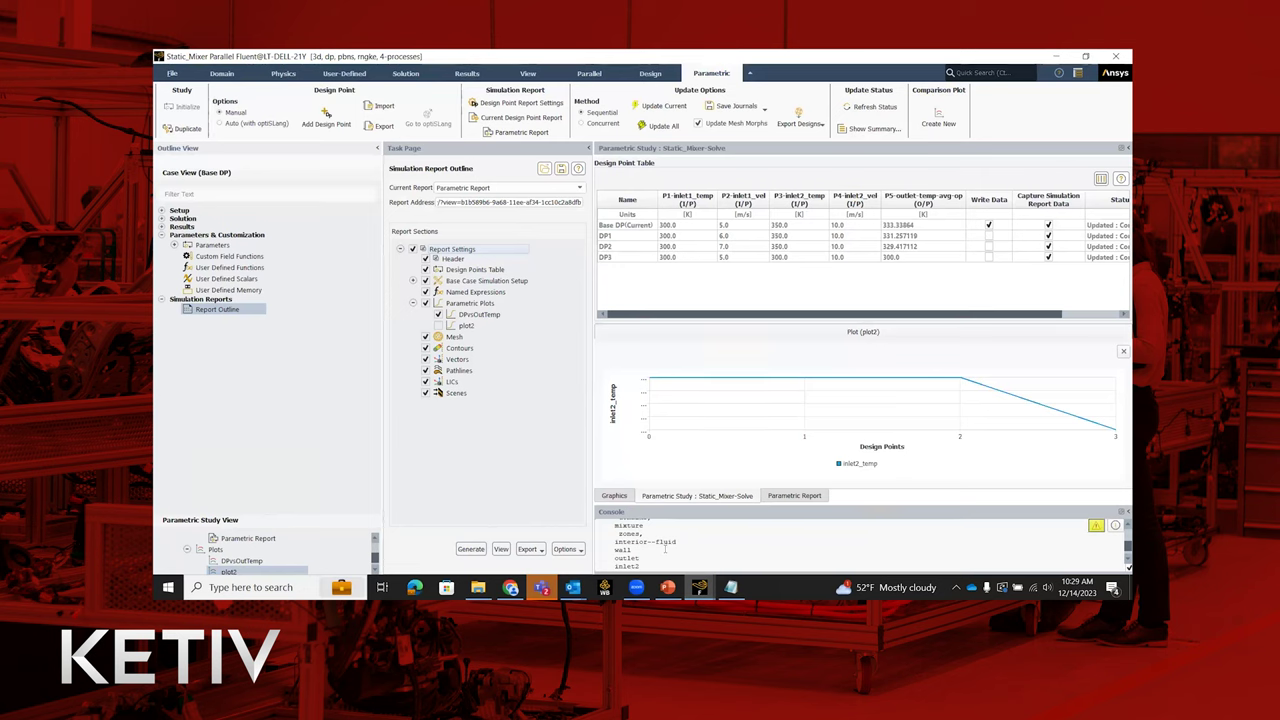
click(1121, 352)
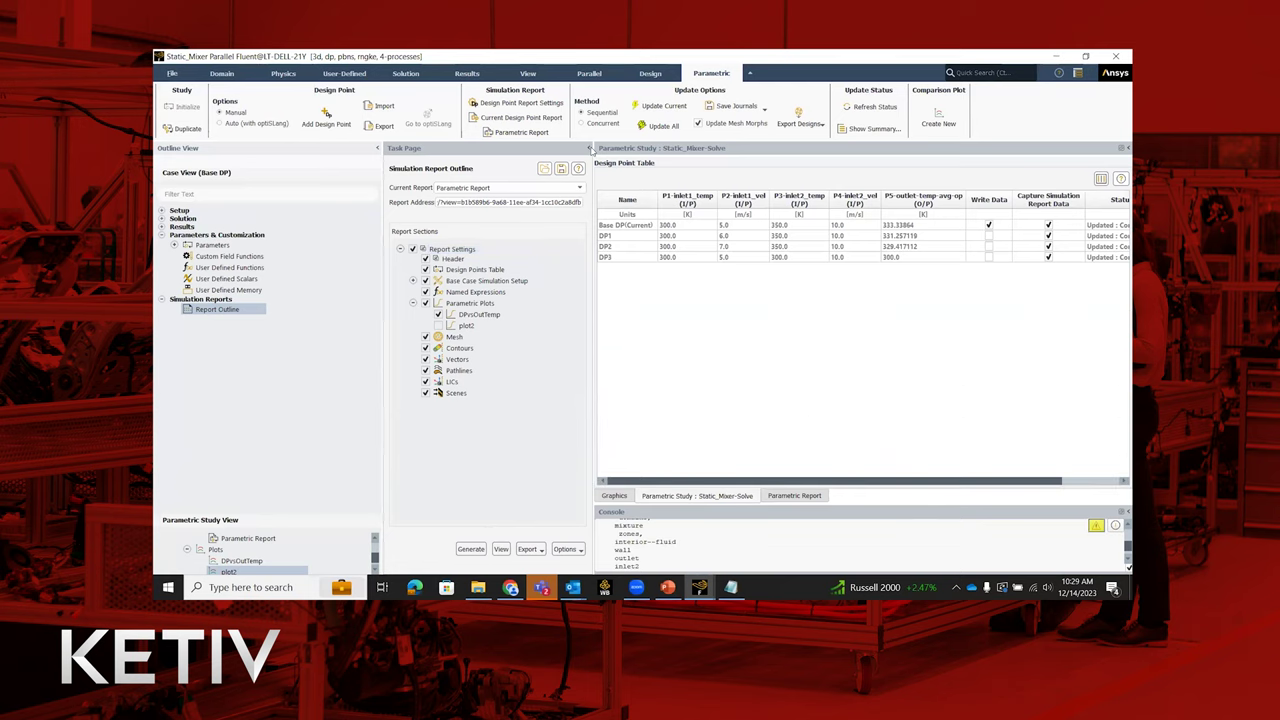
click(590, 148)
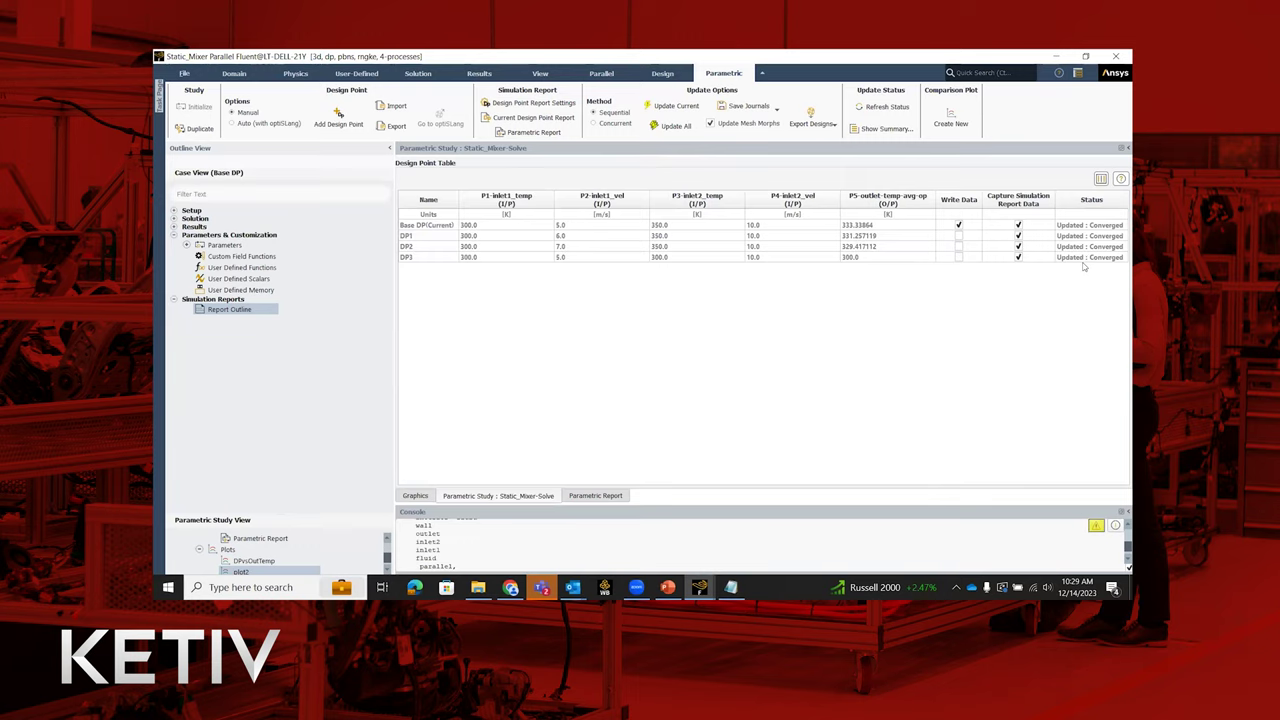
click(189, 77)
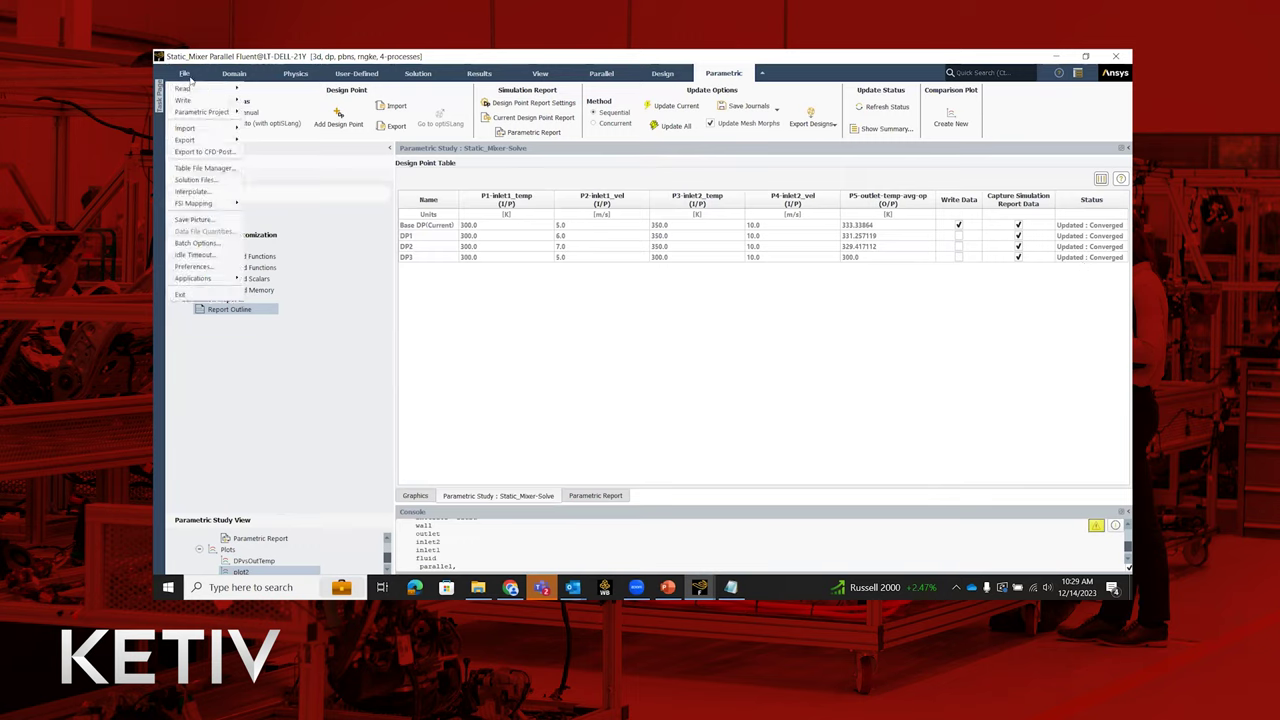
mouse_move(193, 112)
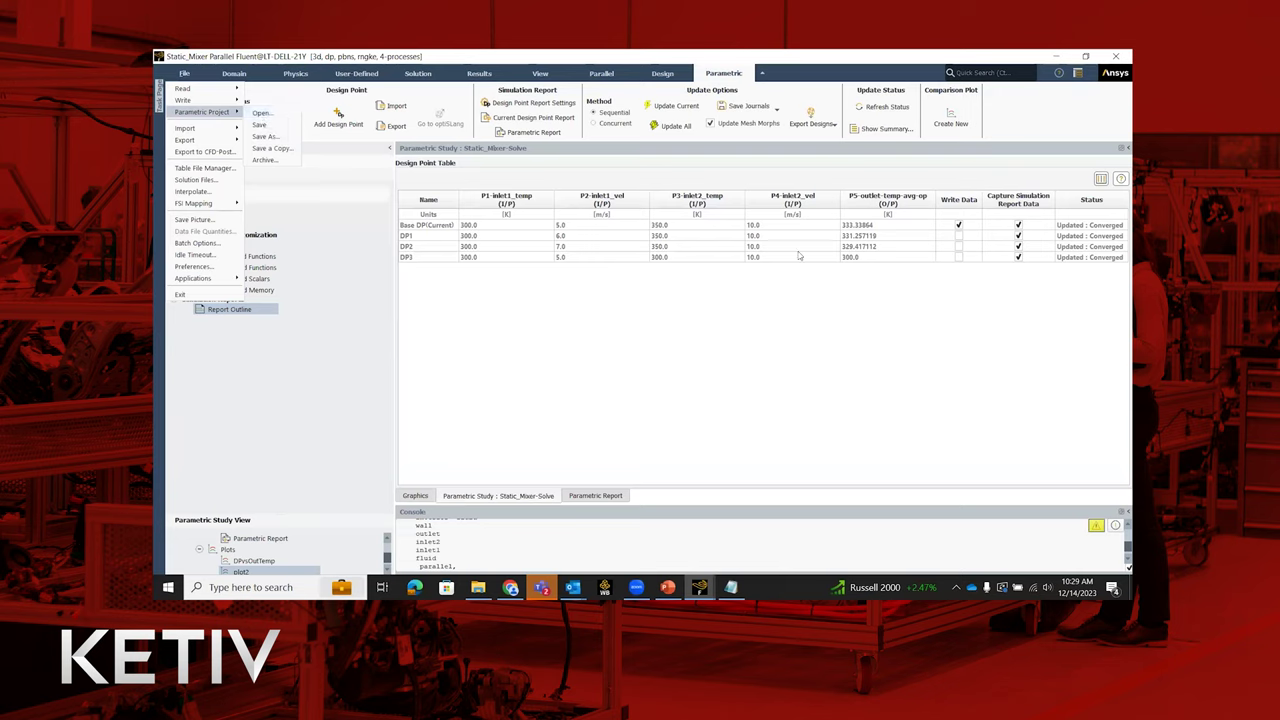
click(828, 368)
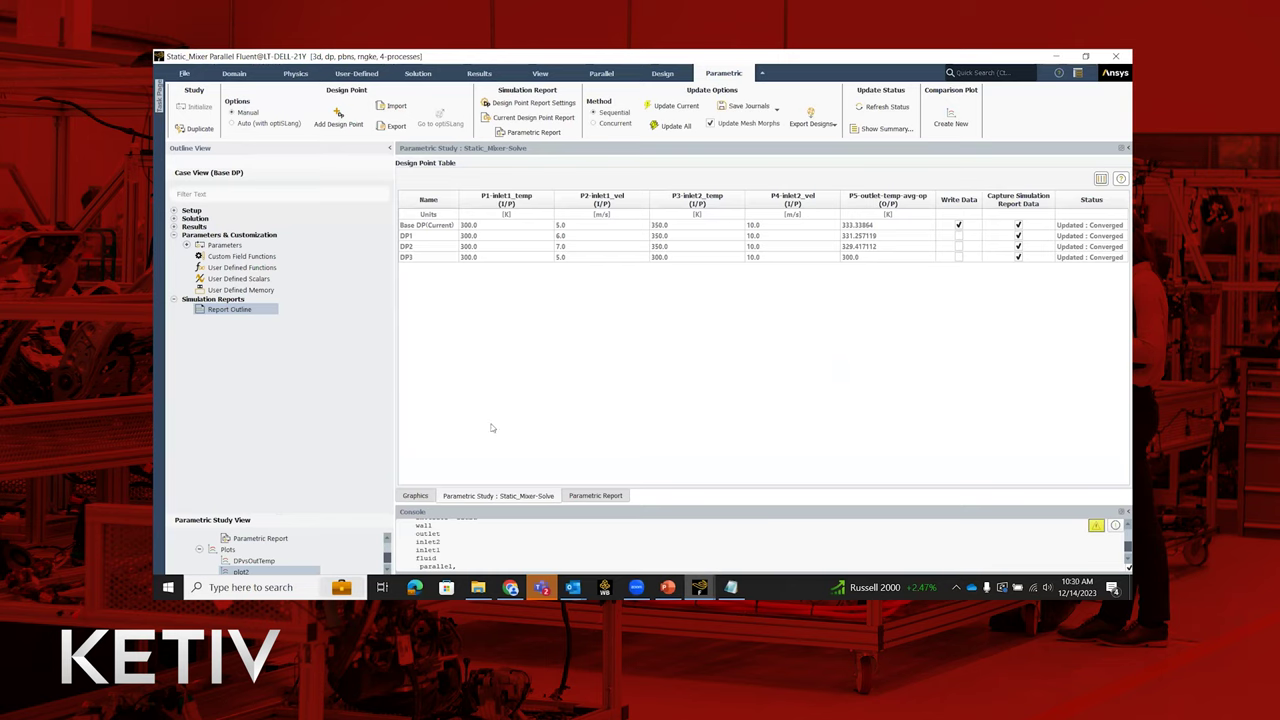
Step: Open the Simulation Report Outline and keep Parametric Report as the current report
double_click(233, 310)
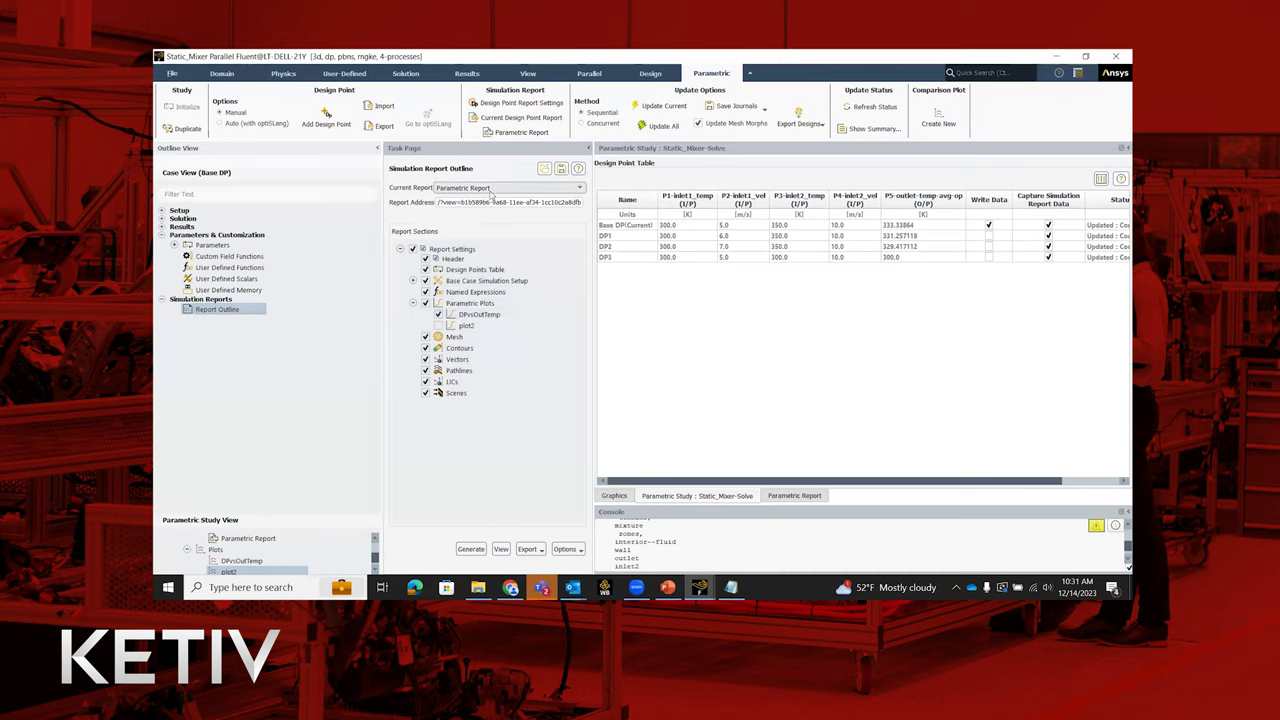
click(491, 191)
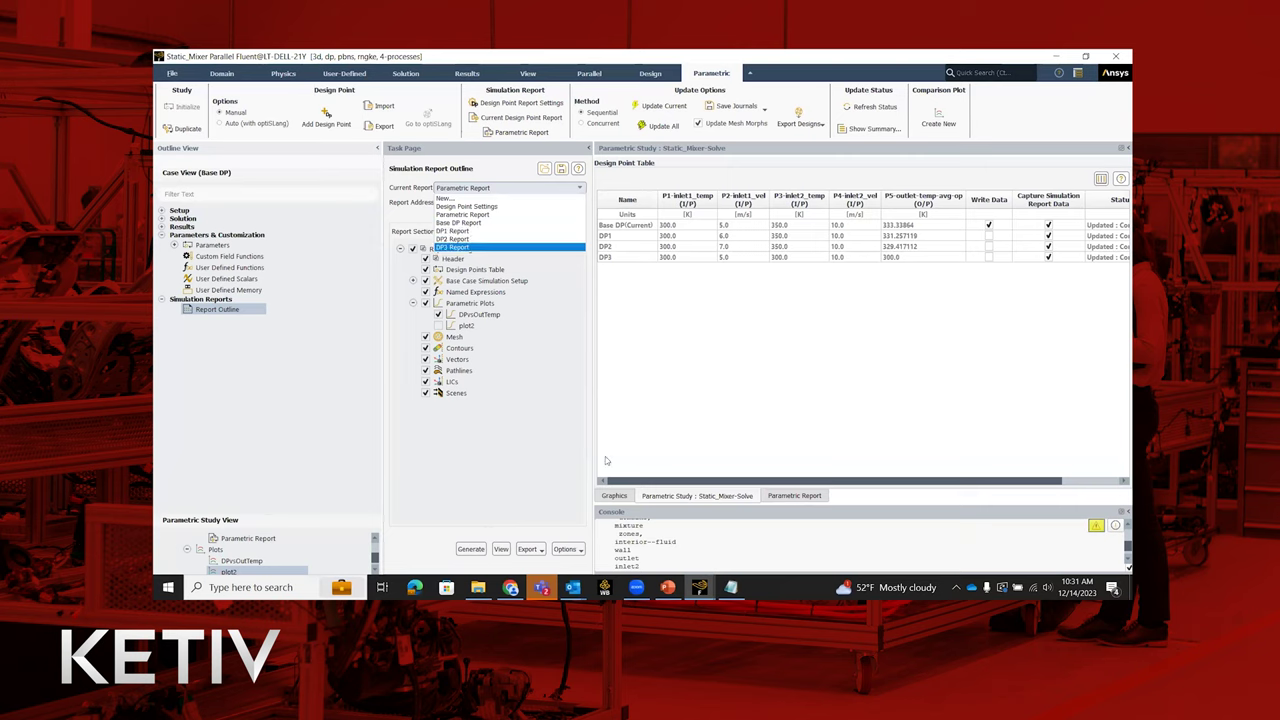
click(581, 477)
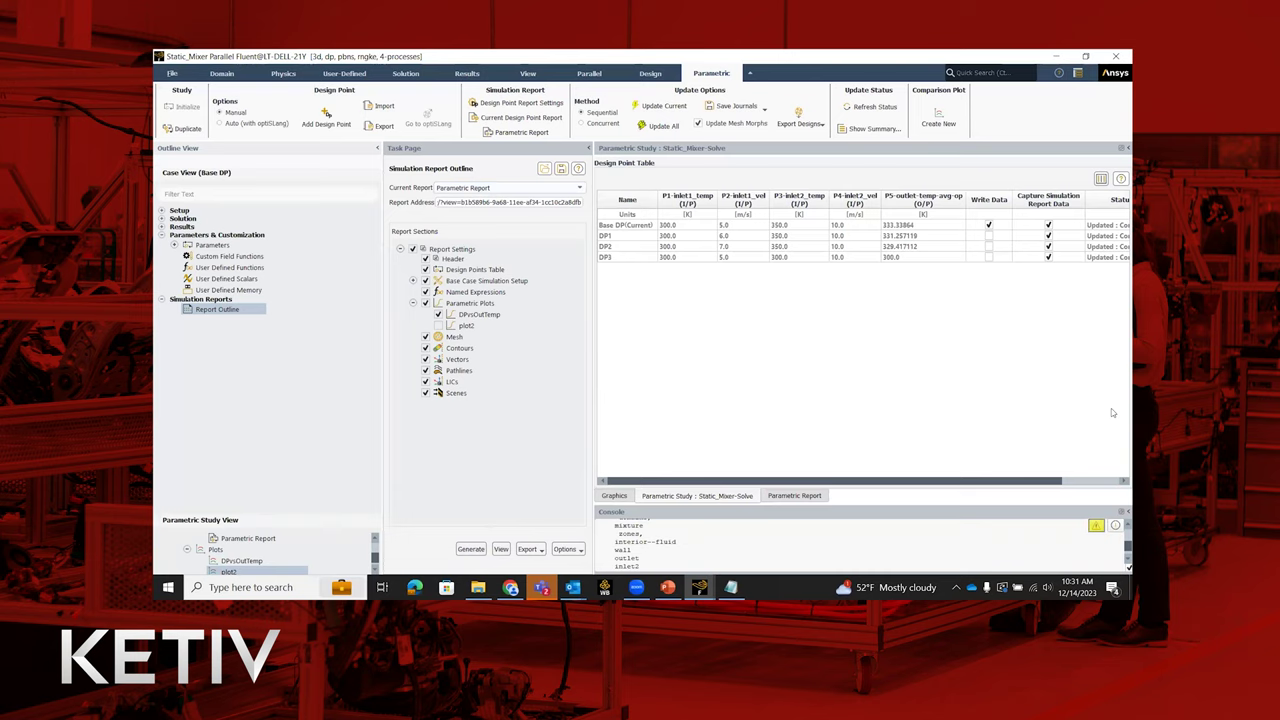
Step: Review the report's PDF/HTML export options without exporting, then bring Chrome forward
click(539, 551)
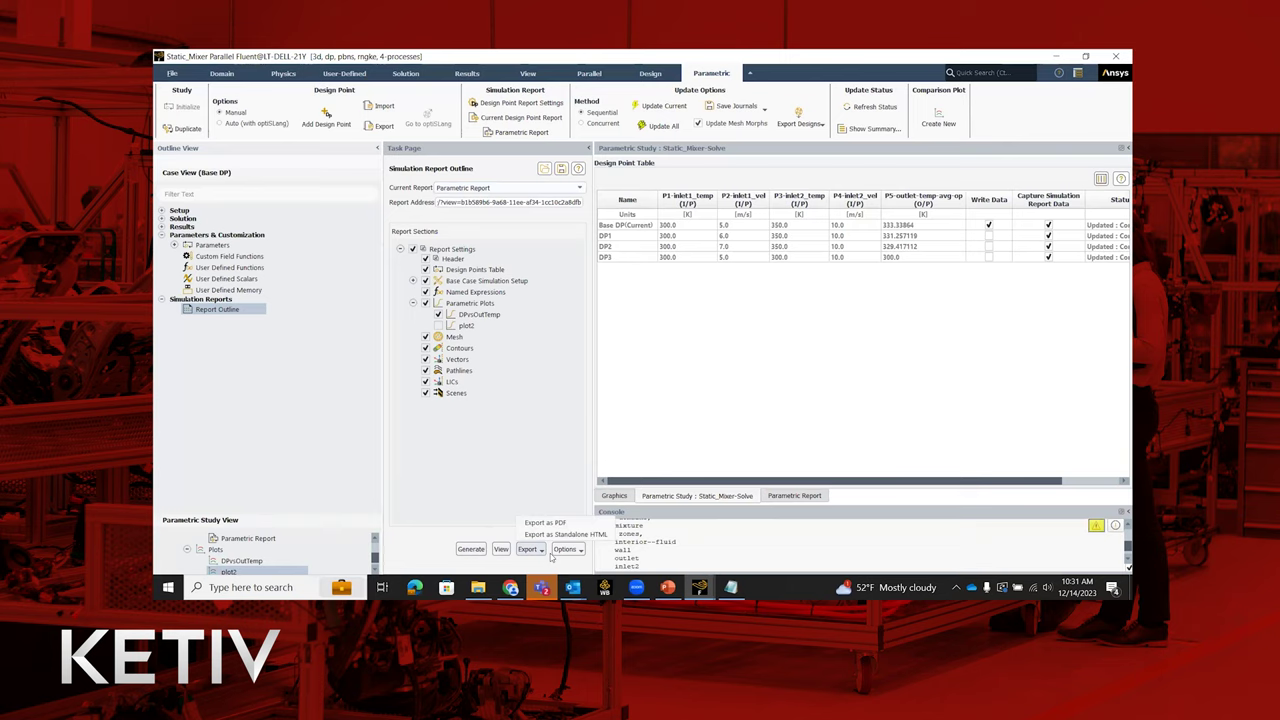
click(585, 476)
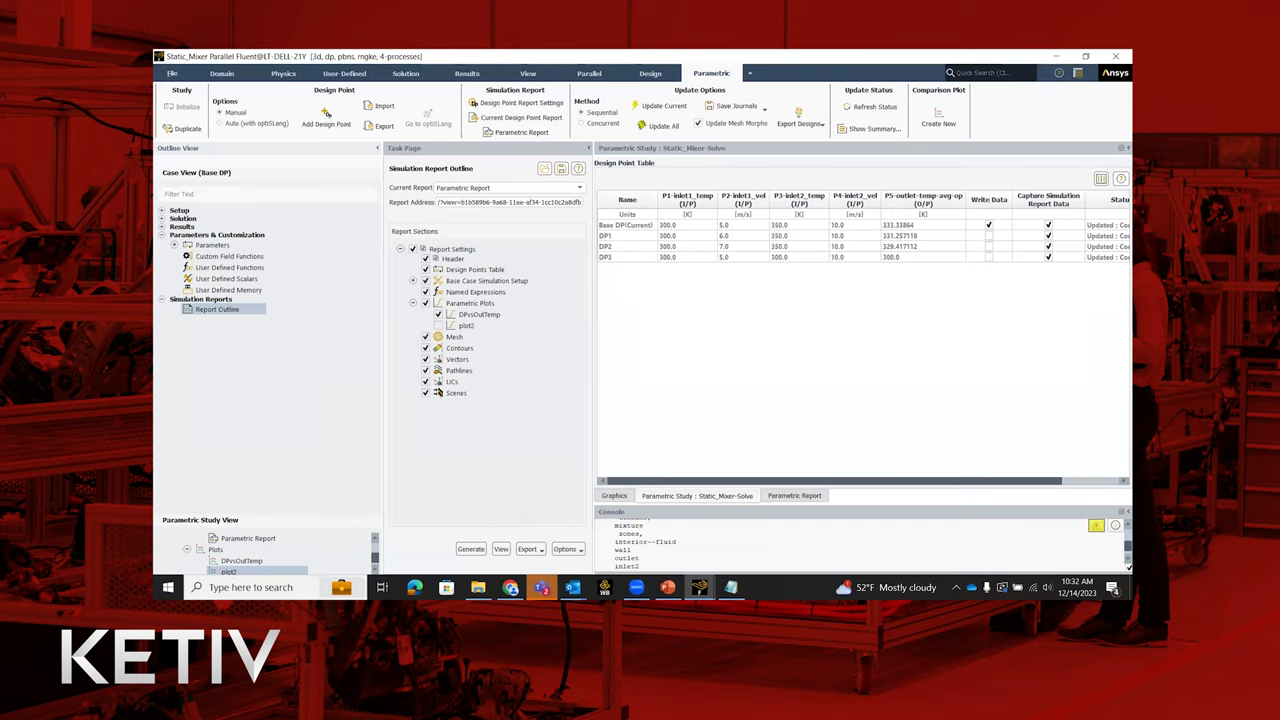
click(510, 587)
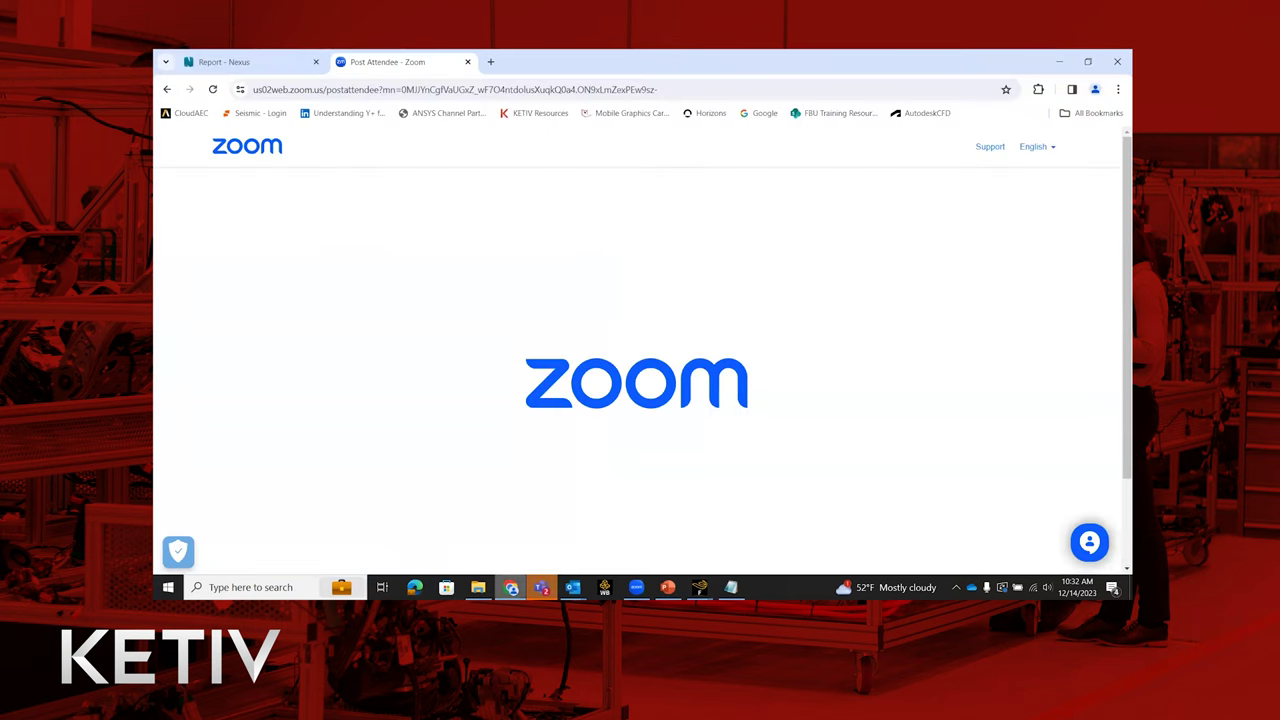
Step: Open index.html from the parametric_mixer folder in File Explorer
click(478, 587)
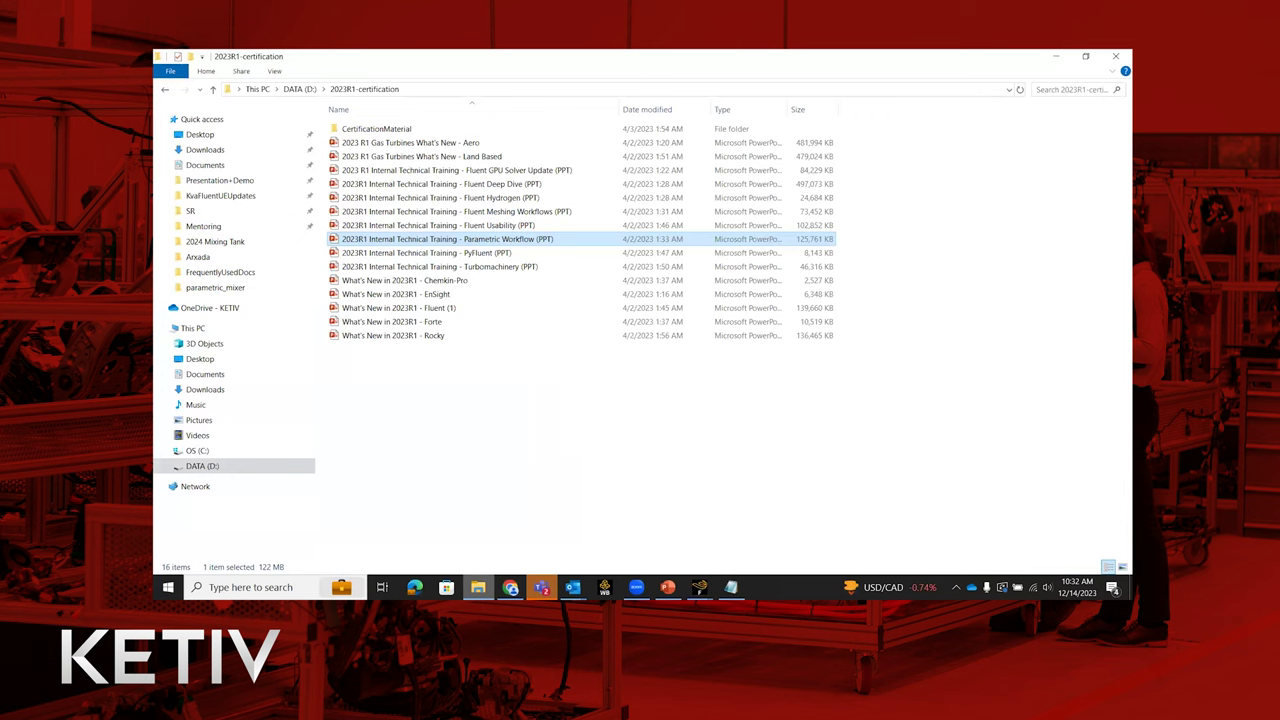
click(215, 288)
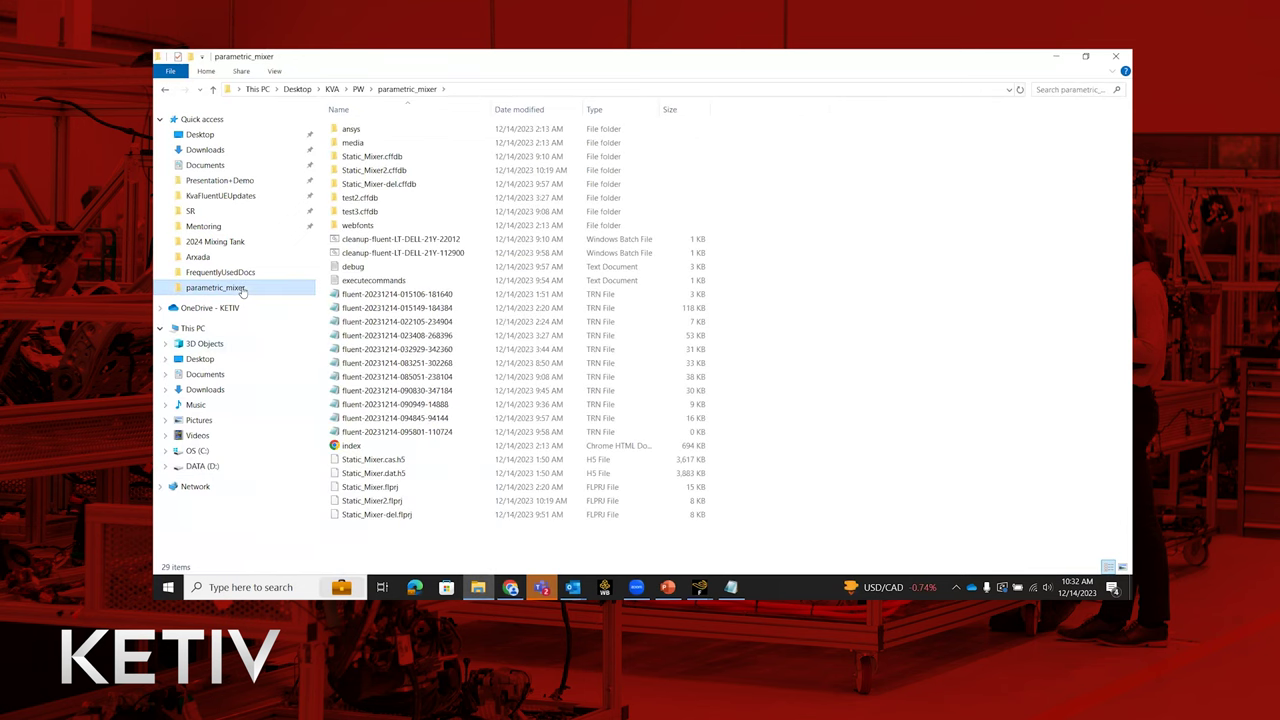
double_click(423, 447)
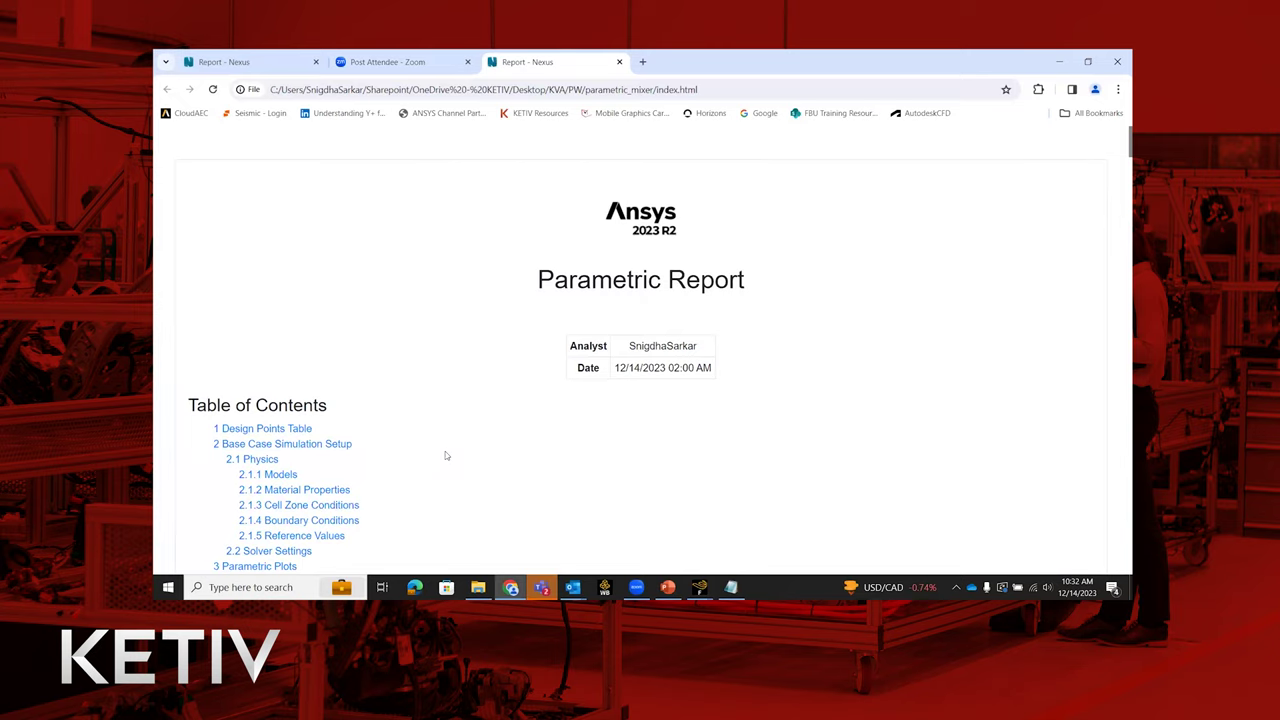
Step: Go to the report's Models section and show the air properties under Fluid materials
scroll(446, 455, down, 3)
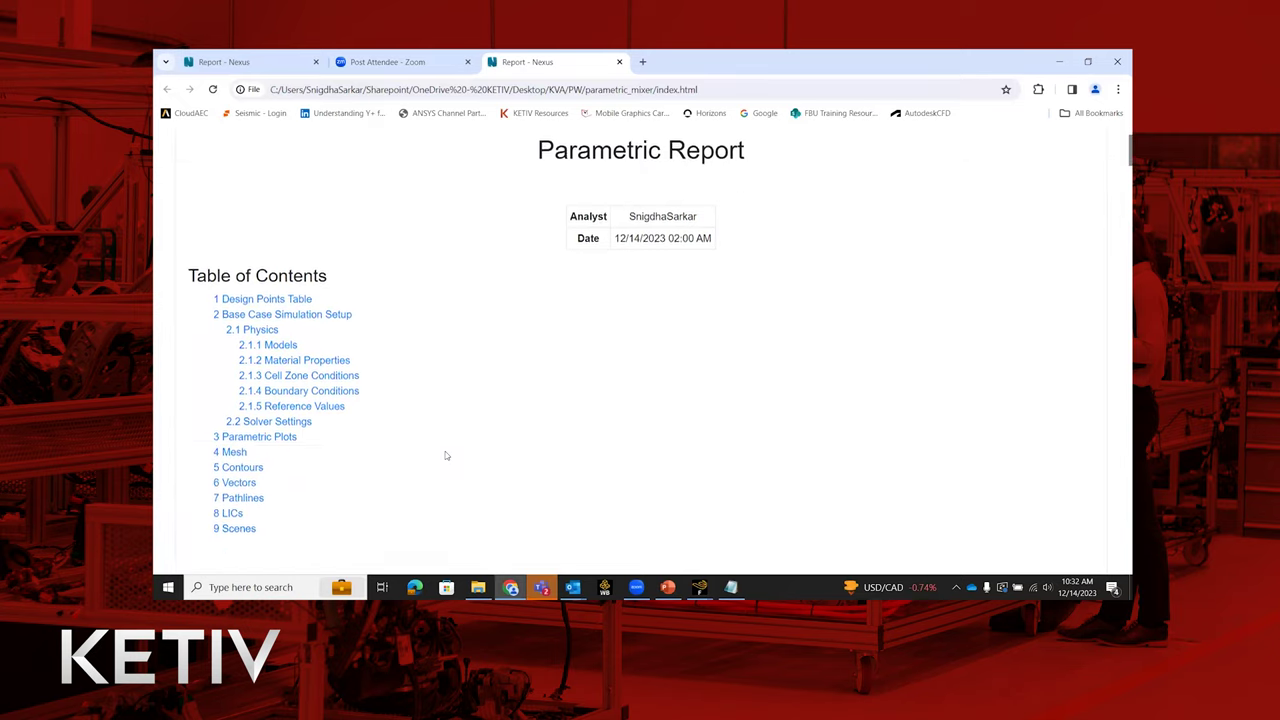
scroll(446, 455, up, 2)
scroll(446, 455, down, 1)
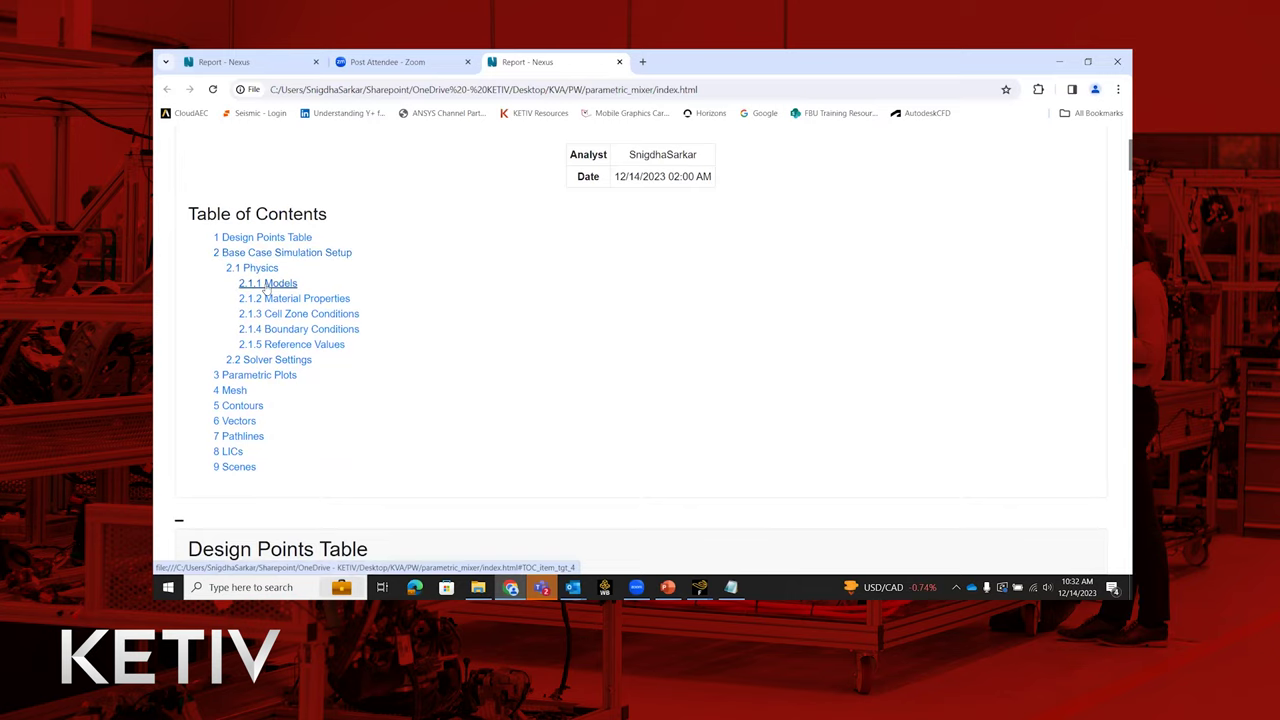
click(265, 285)
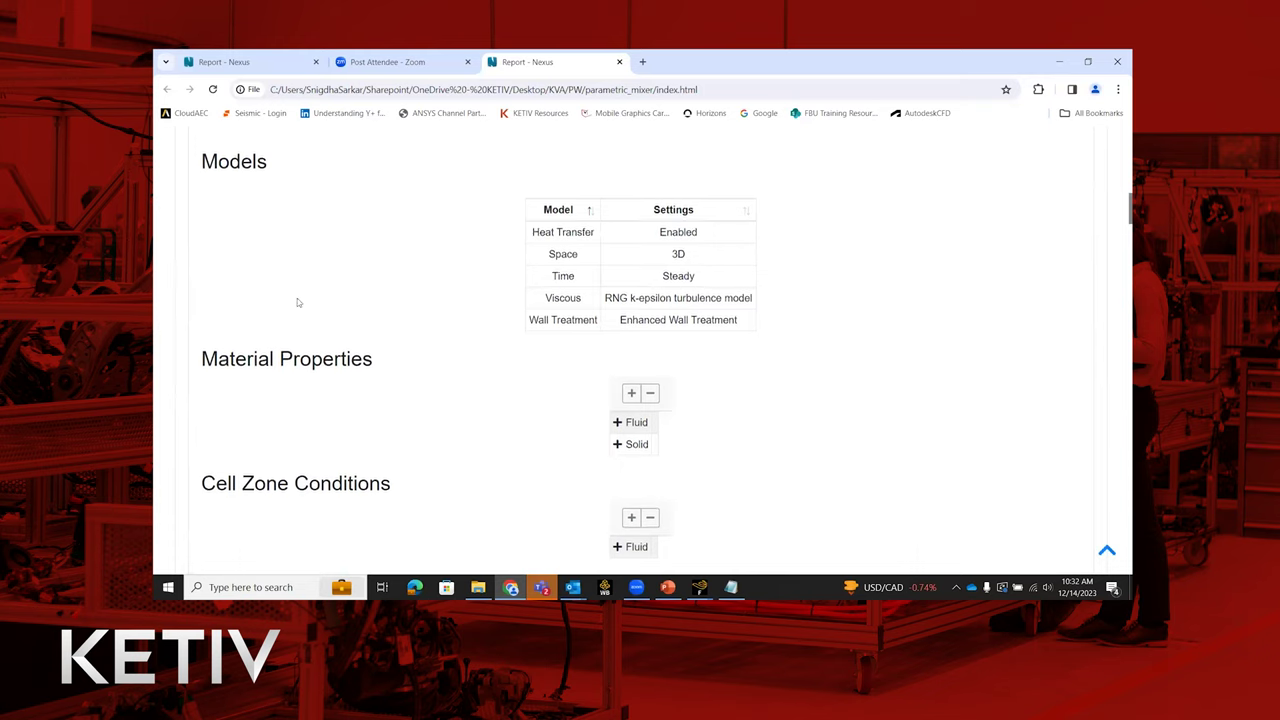
click(616, 422)
scroll(628, 440, down, 2)
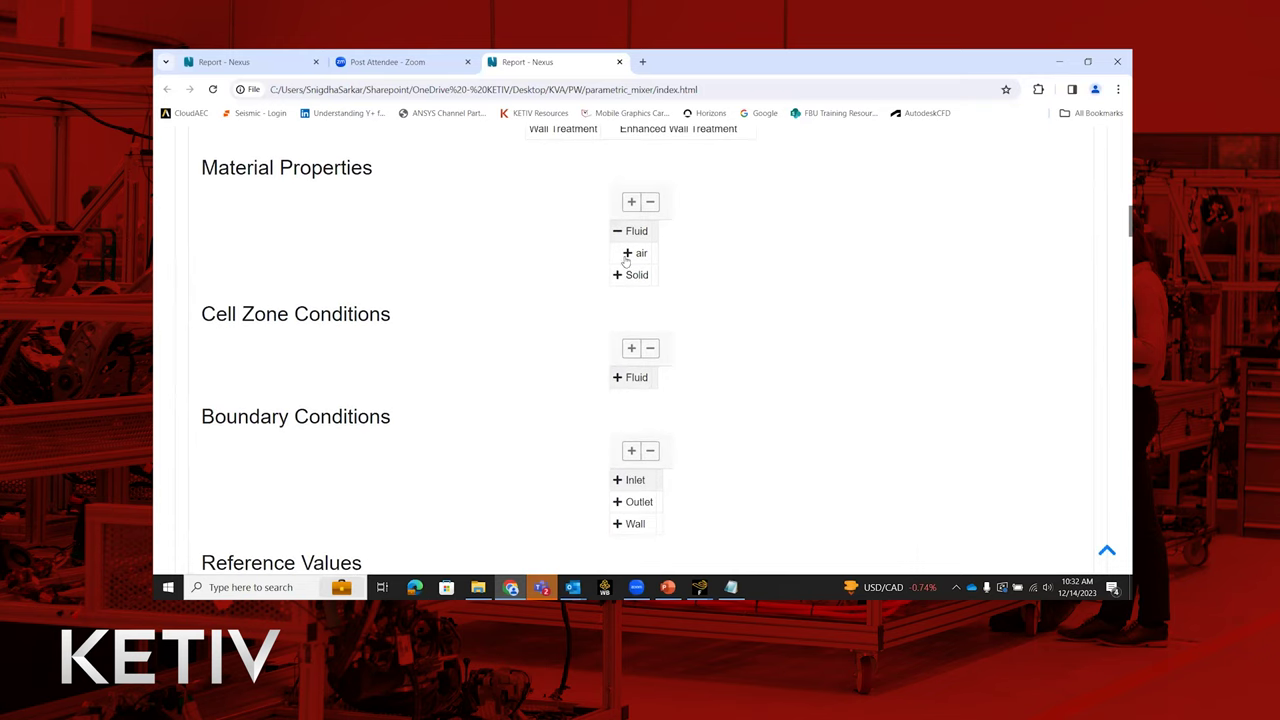
click(626, 260)
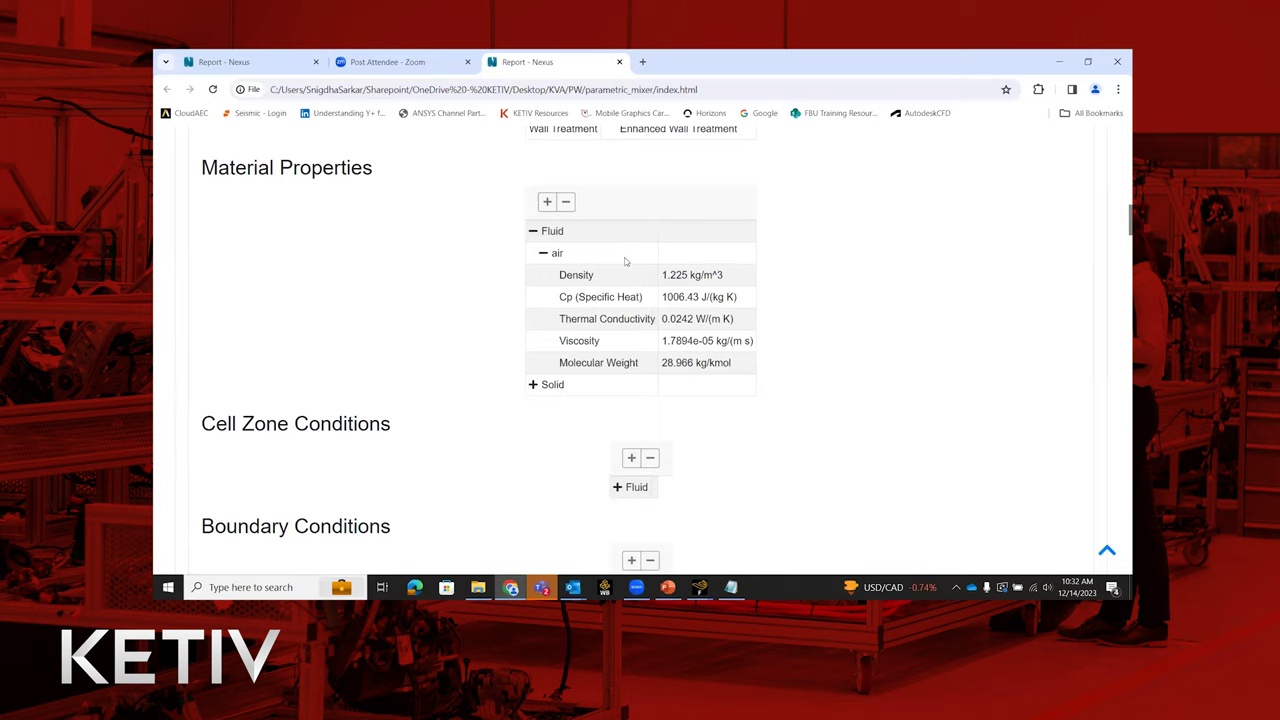
Step: Expand Inlet to show the inlet1 and inlet2 property tables, then return to the Table of Contents
scroll(625, 261, down, 2)
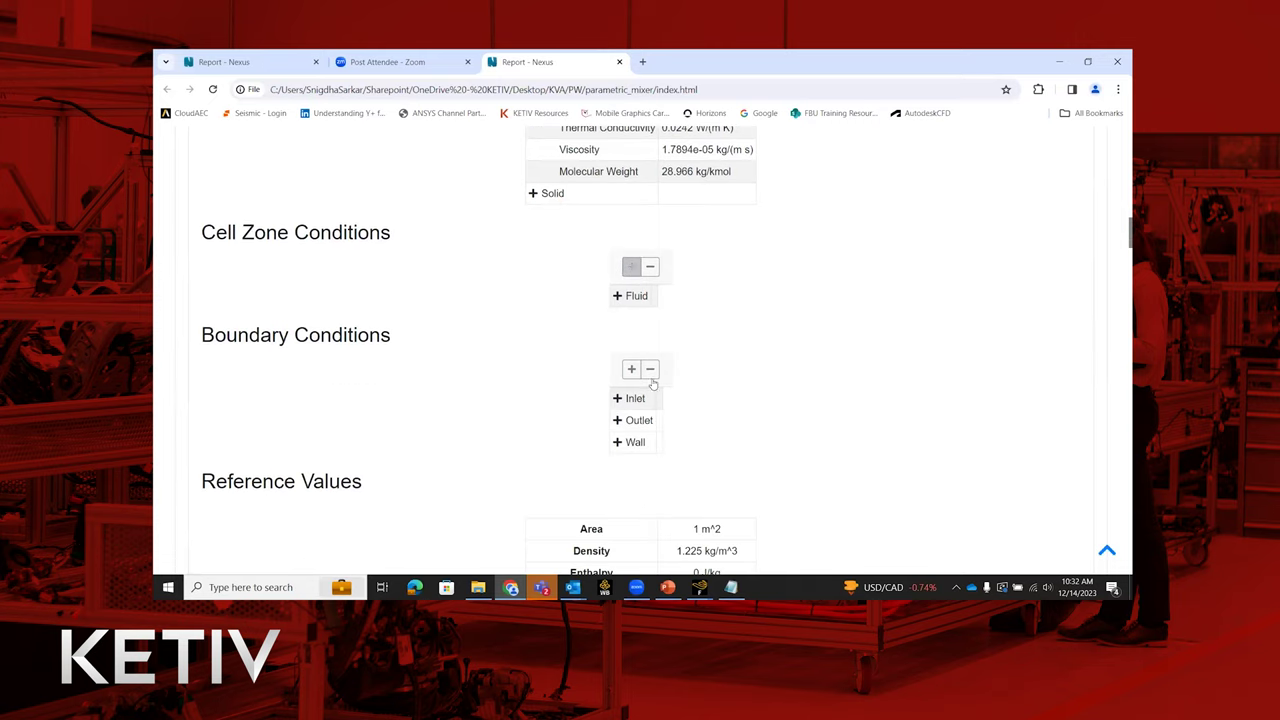
click(618, 400)
click(626, 422)
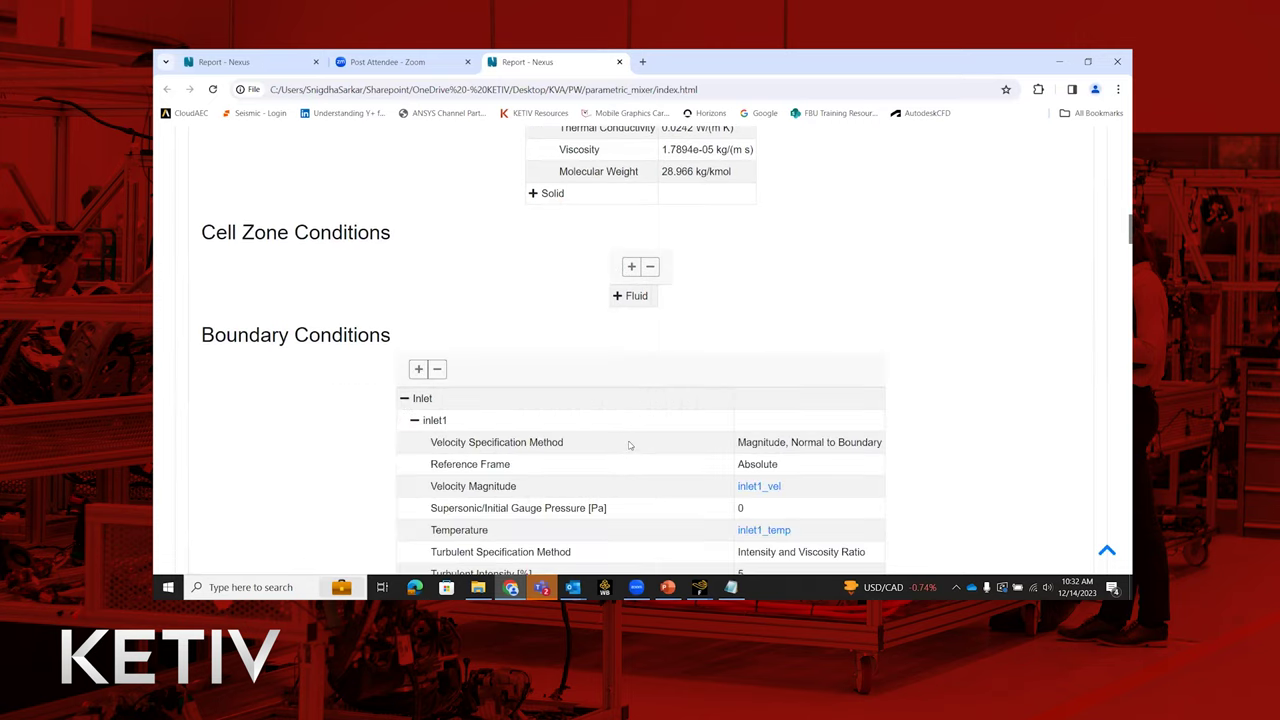
scroll(606, 451, down, 3)
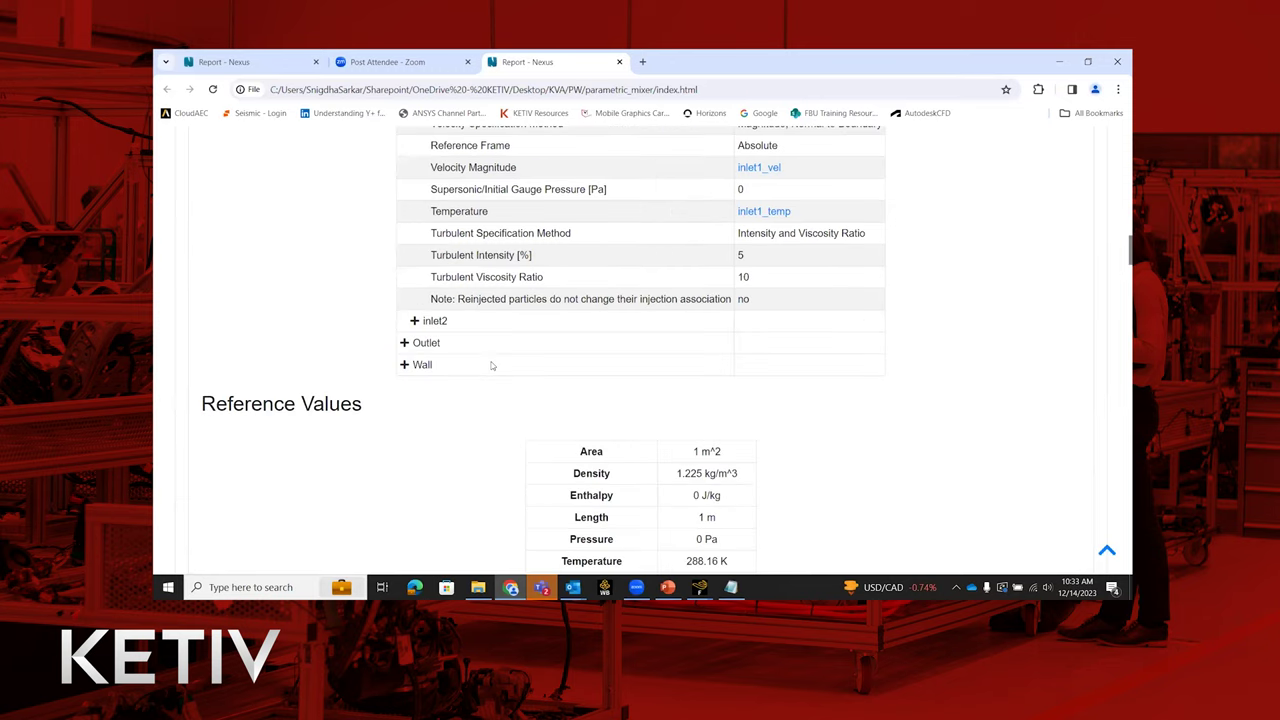
click(417, 324)
scroll(630, 415, down, 4)
scroll(630, 415, up, 10)
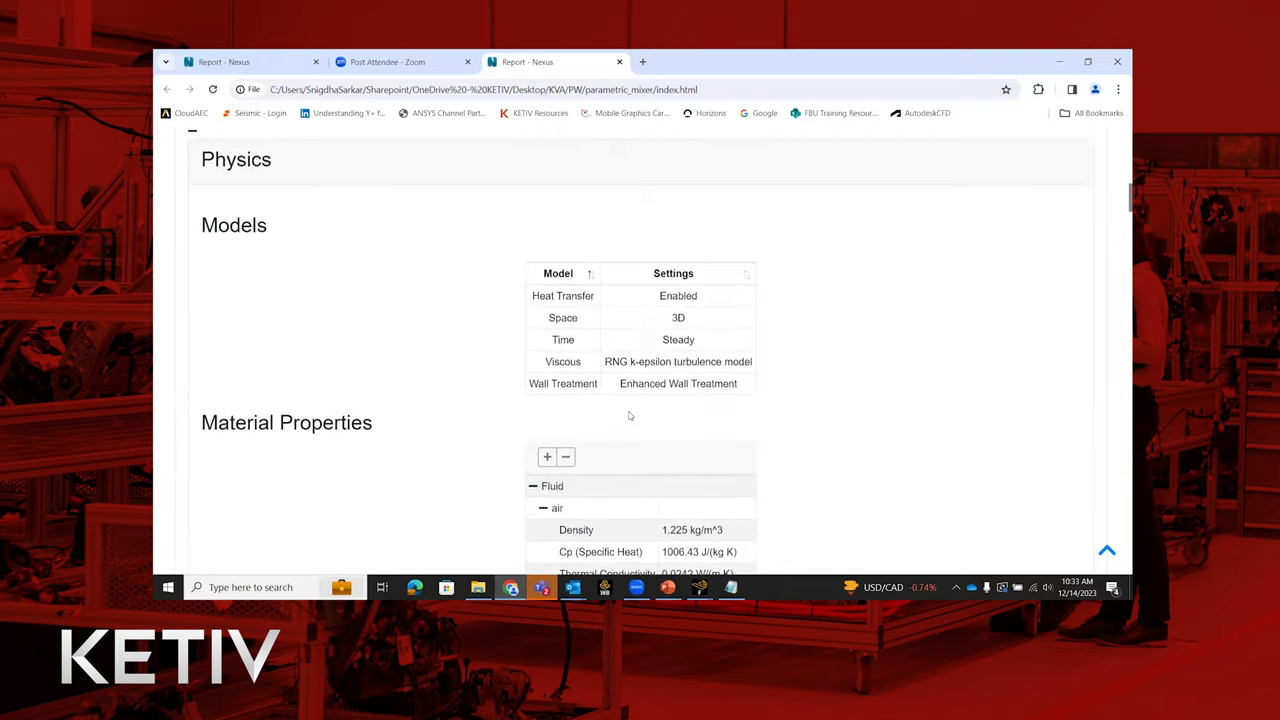
scroll(630, 415, up, 7)
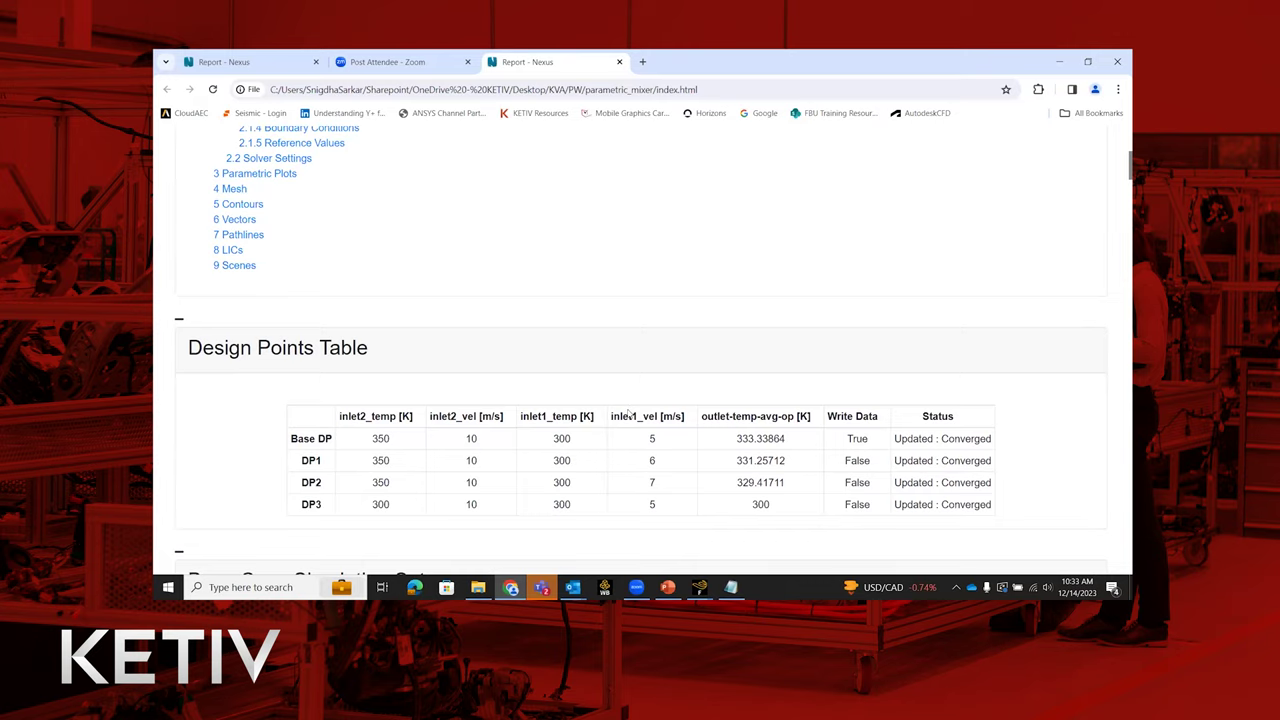
scroll(628, 413, down, 2)
scroll(628, 413, up, 4)
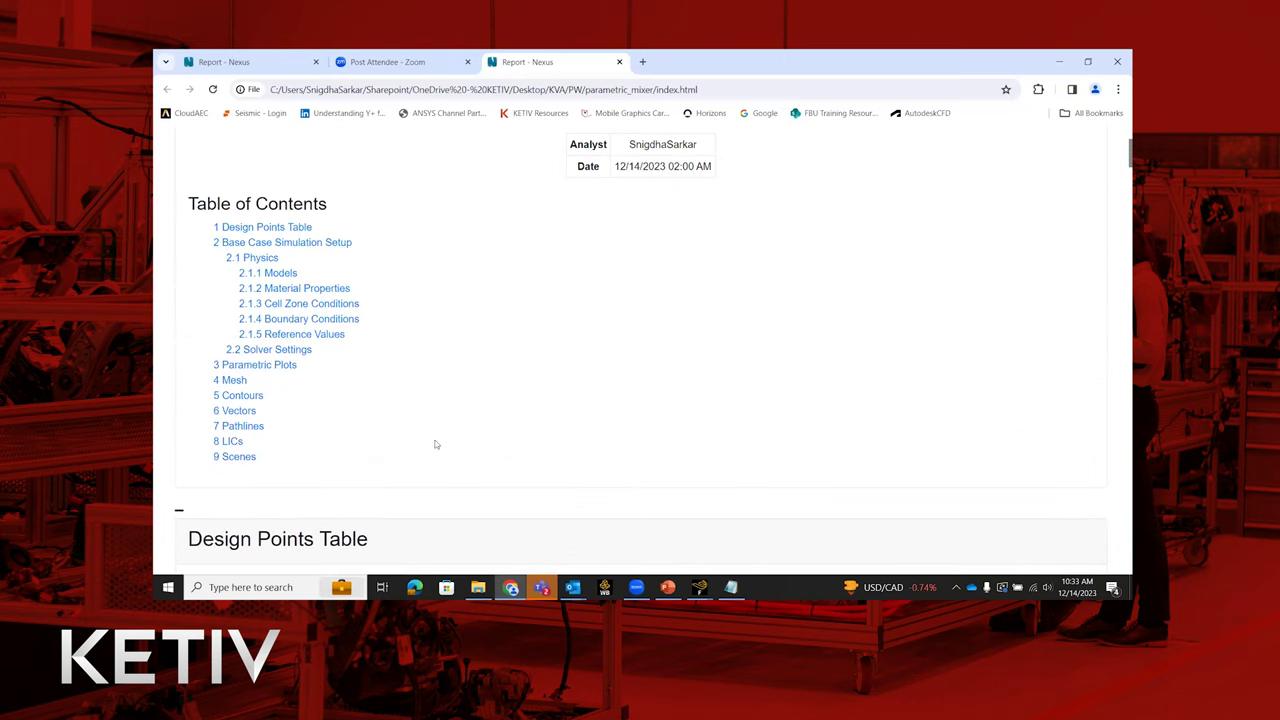
Step: In the Contours section, step the static temperature contour slider to design points 1, 2 and 3
click(238, 395)
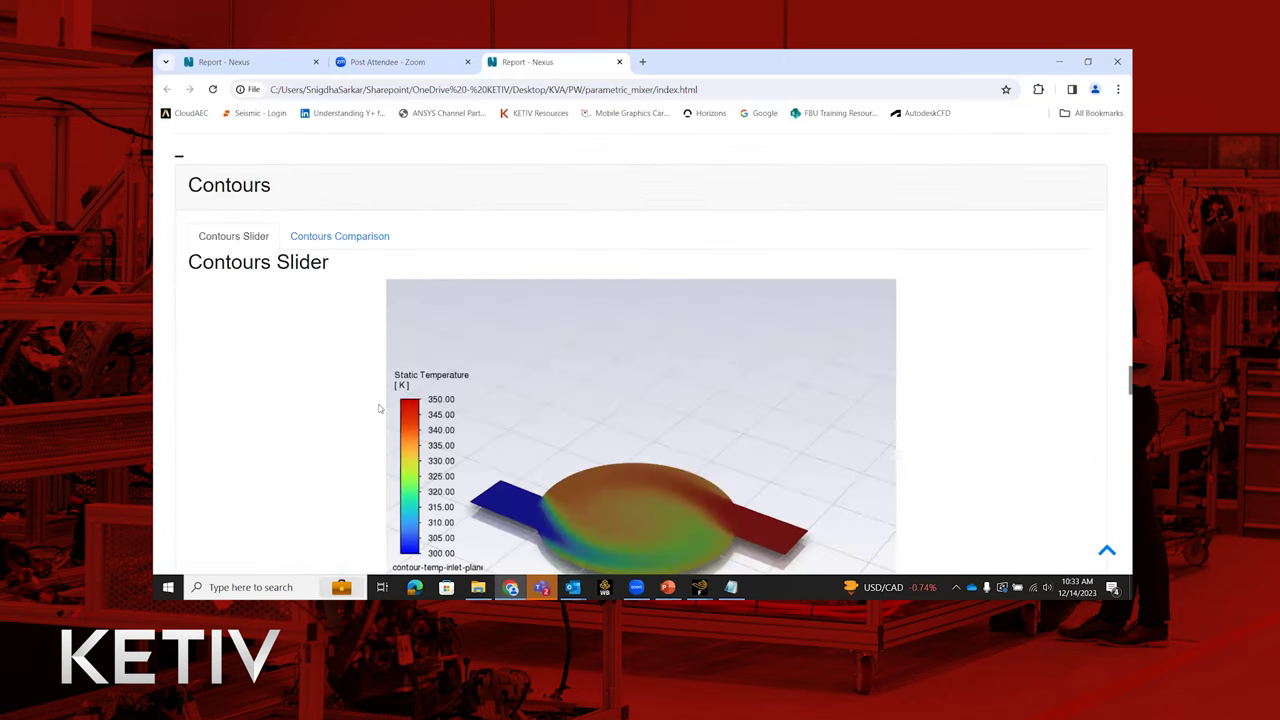
scroll(379, 408, down, 3)
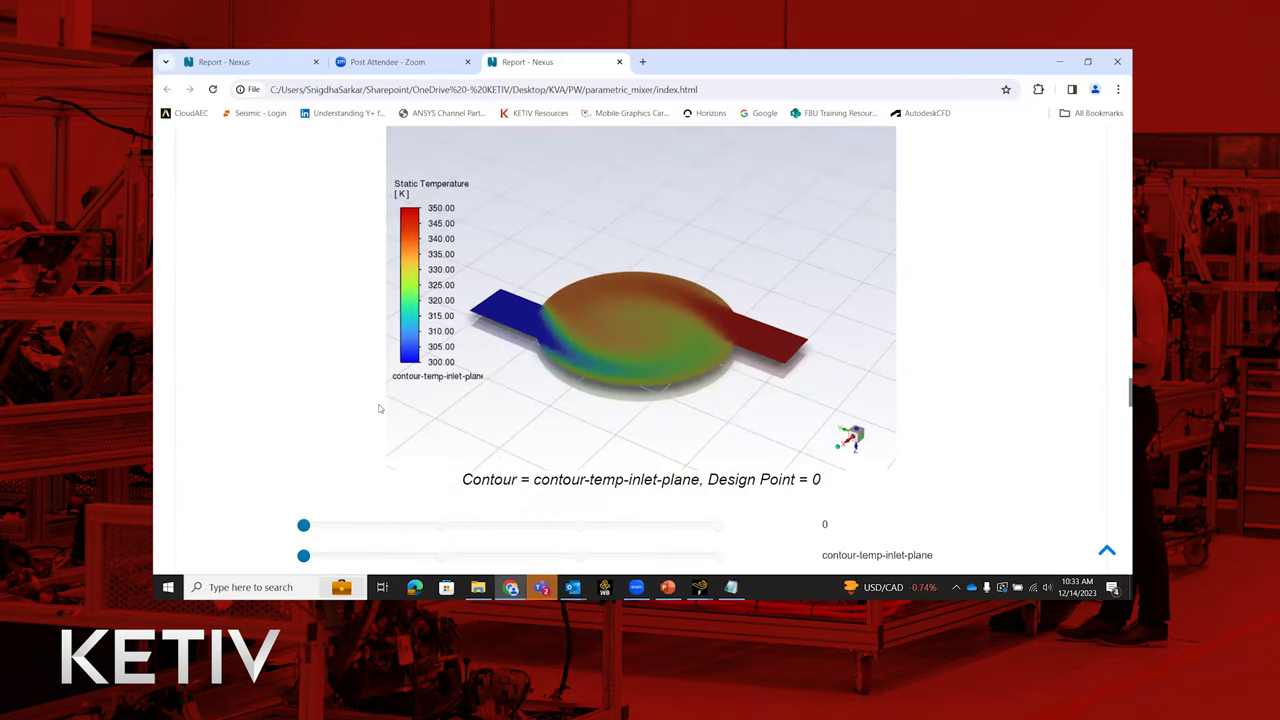
scroll(379, 408, down, 1)
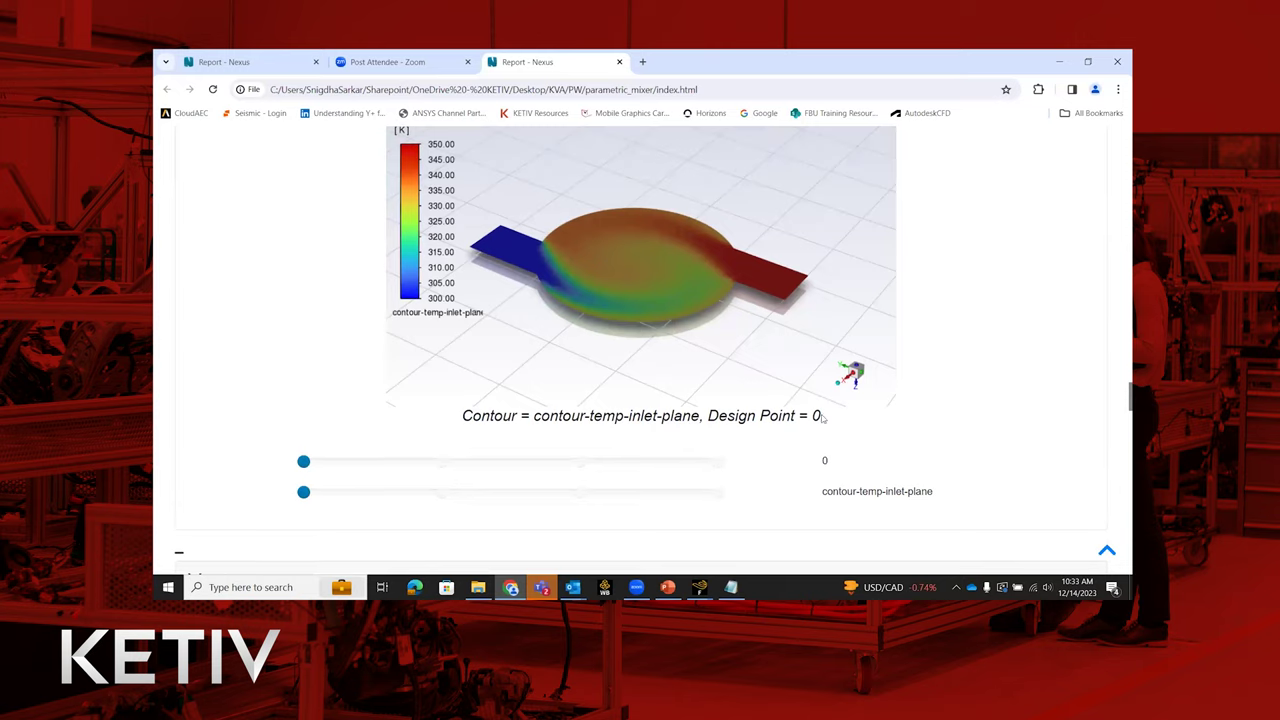
click(442, 463)
click(576, 463)
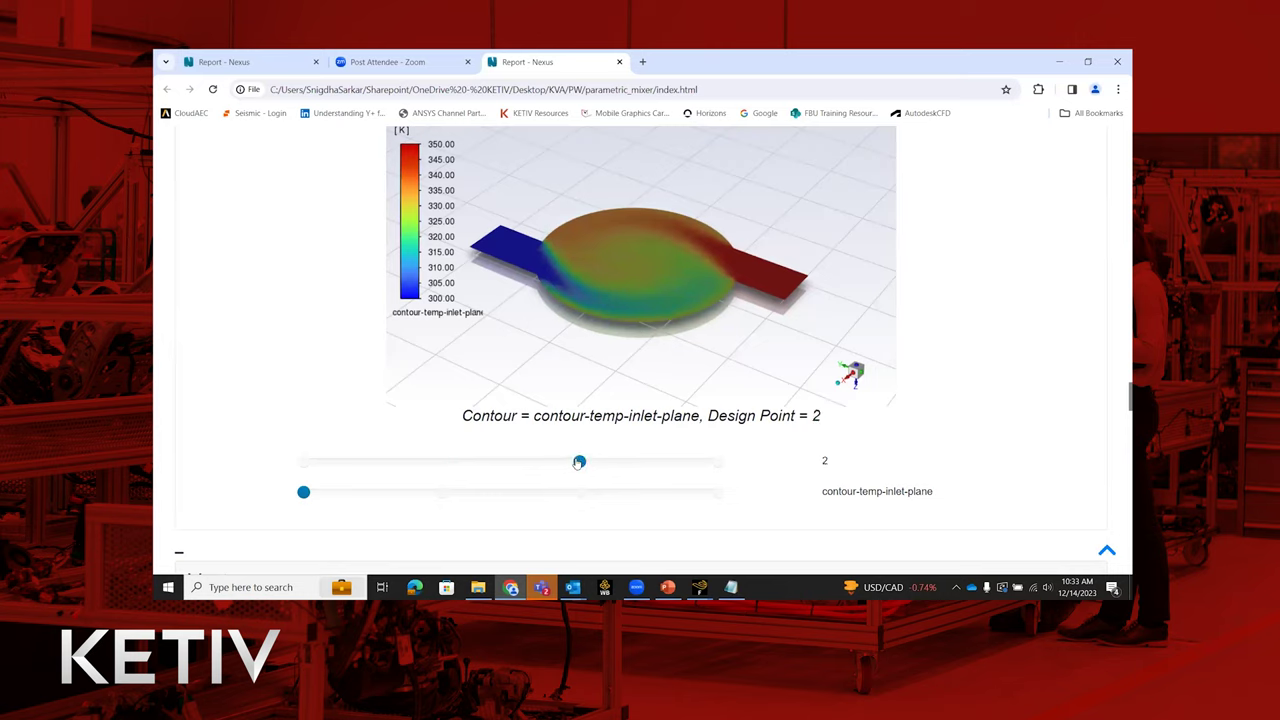
click(718, 463)
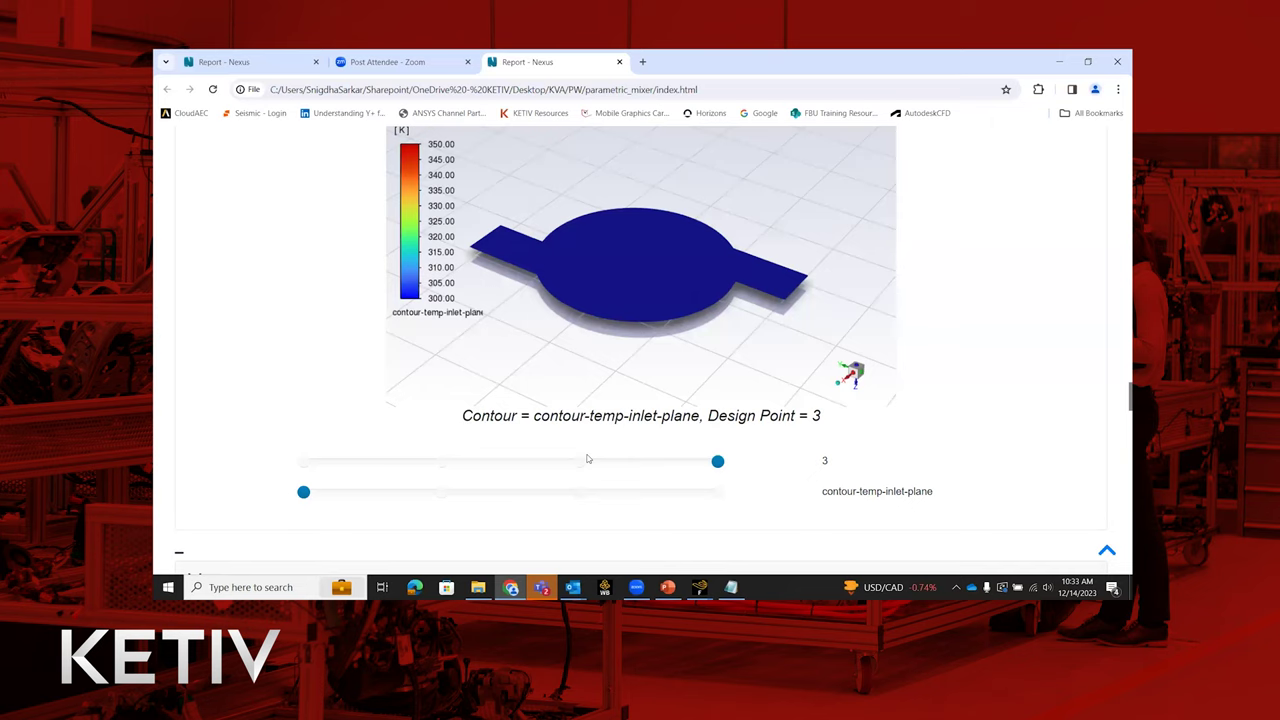
scroll(588, 459, up, 2)
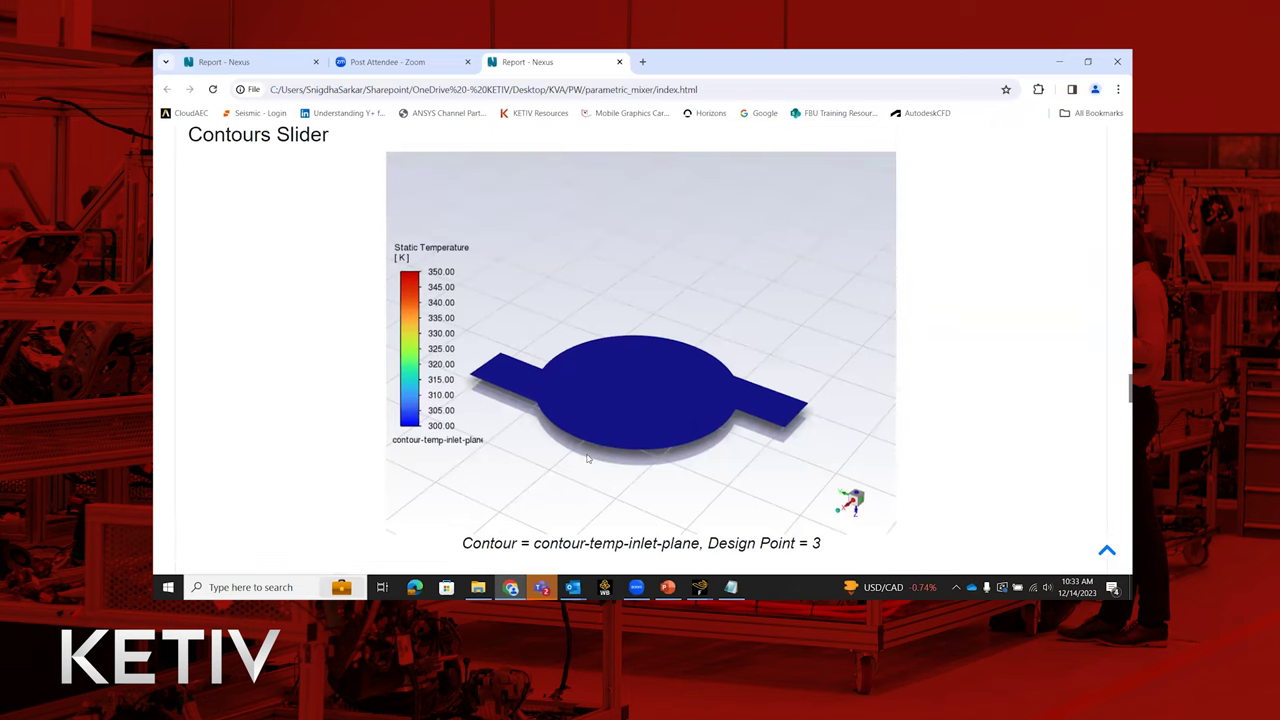
scroll(588, 459, down, 6)
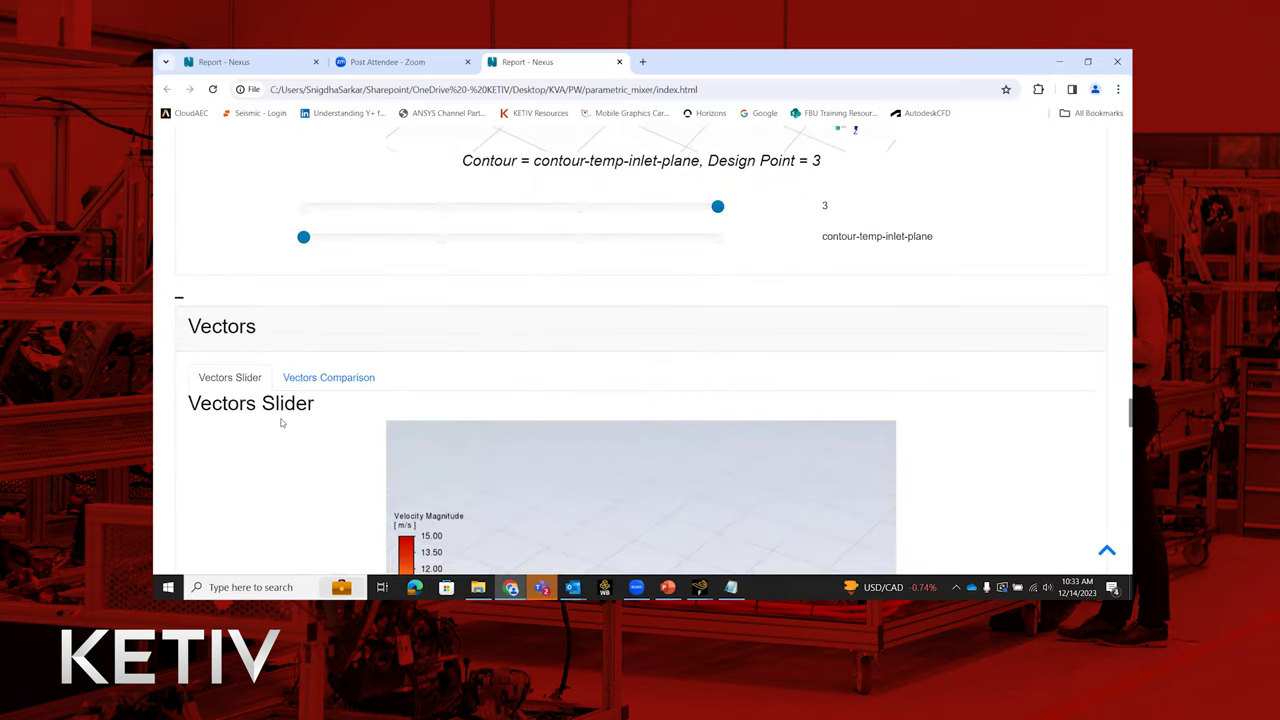
scroll(276, 467, down, 14)
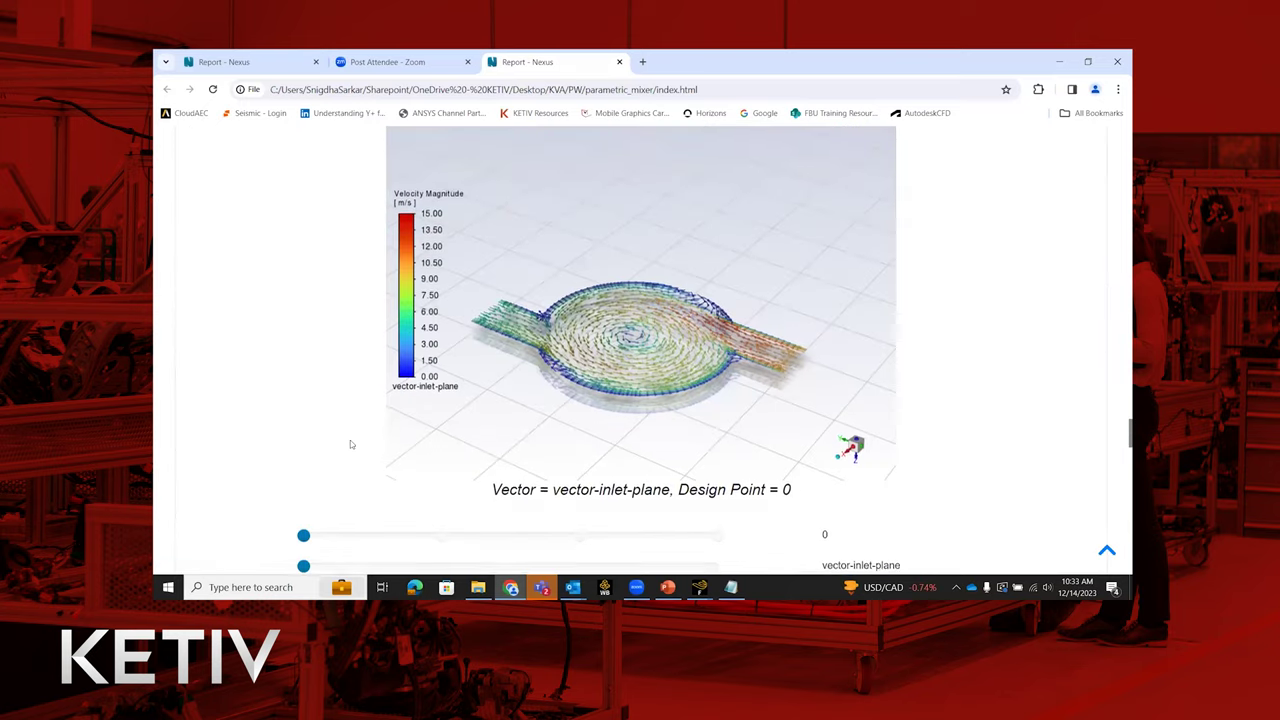
scroll(348, 380, up, 15)
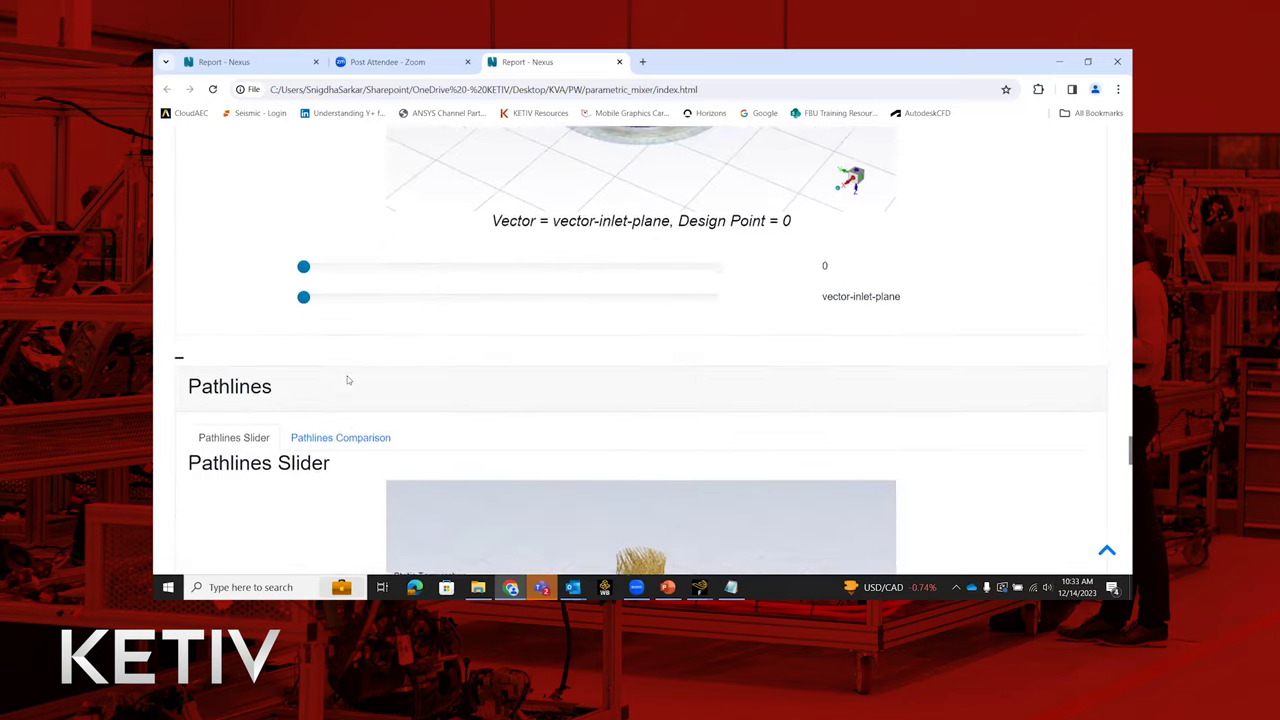
scroll(348, 380, up, 4)
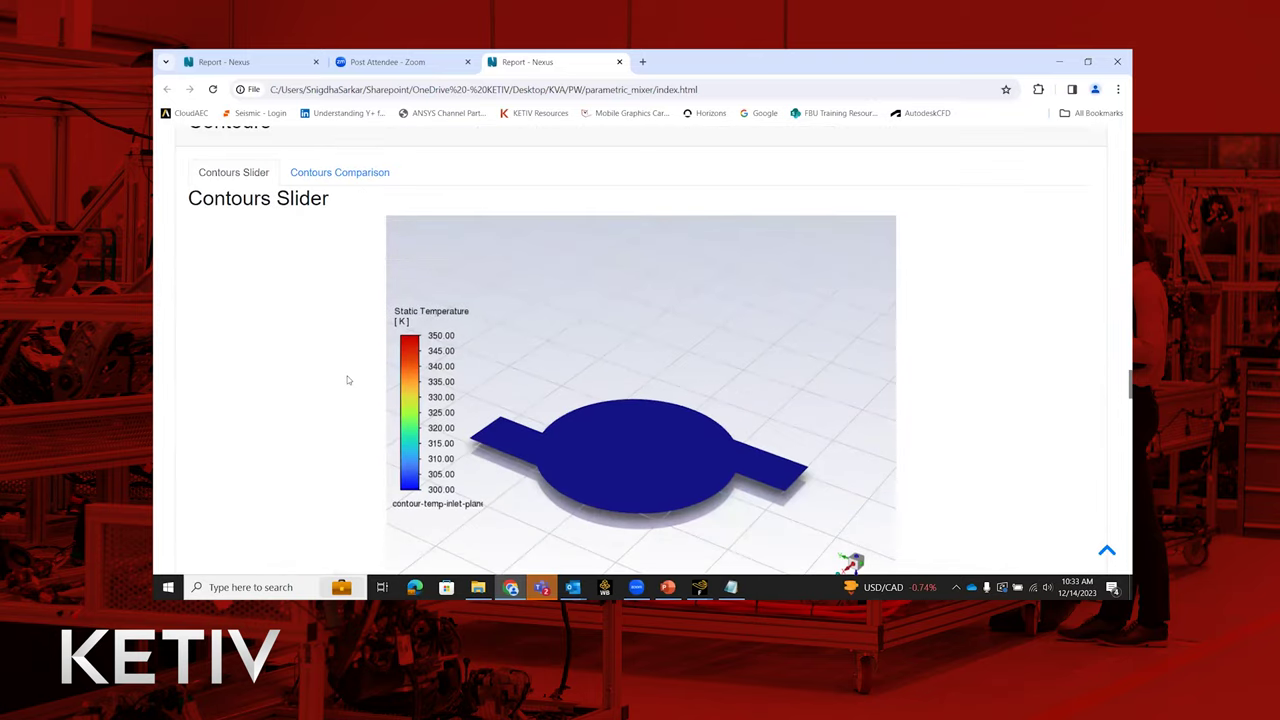
Step: In Contours Comparison, set the right image to design point 1, then design point 3
click(332, 176)
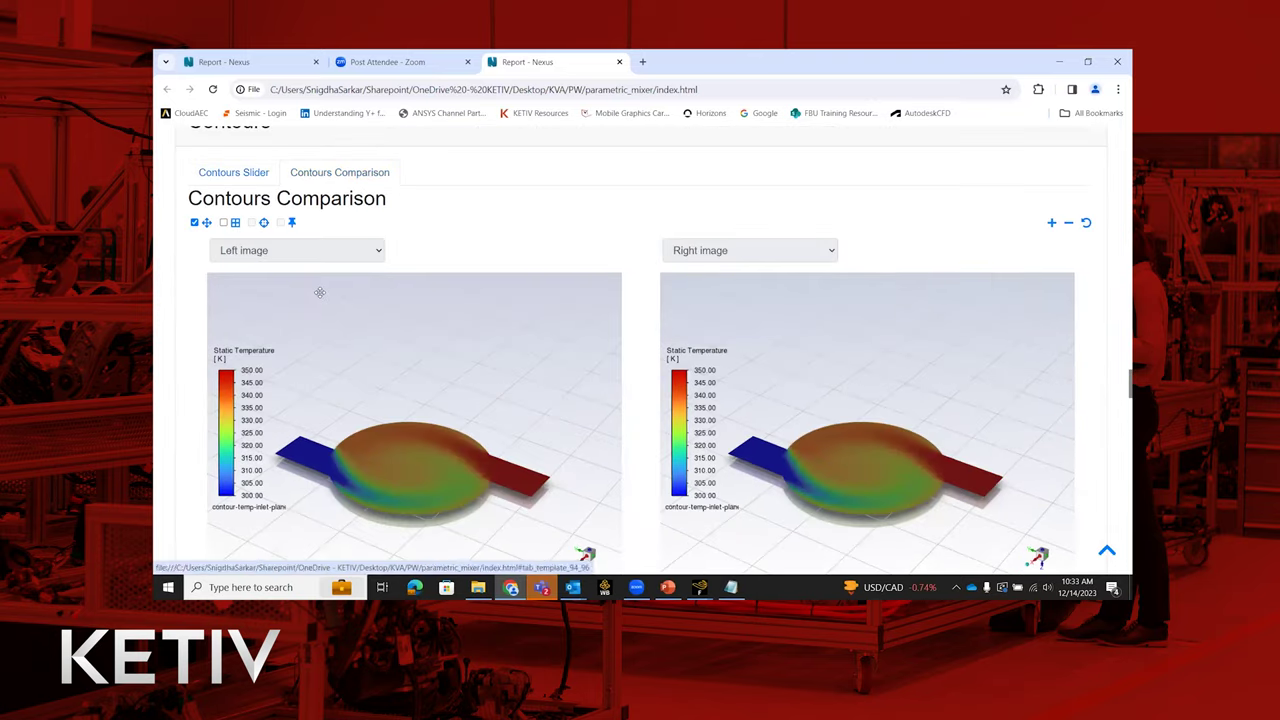
scroll(318, 291, down, 3)
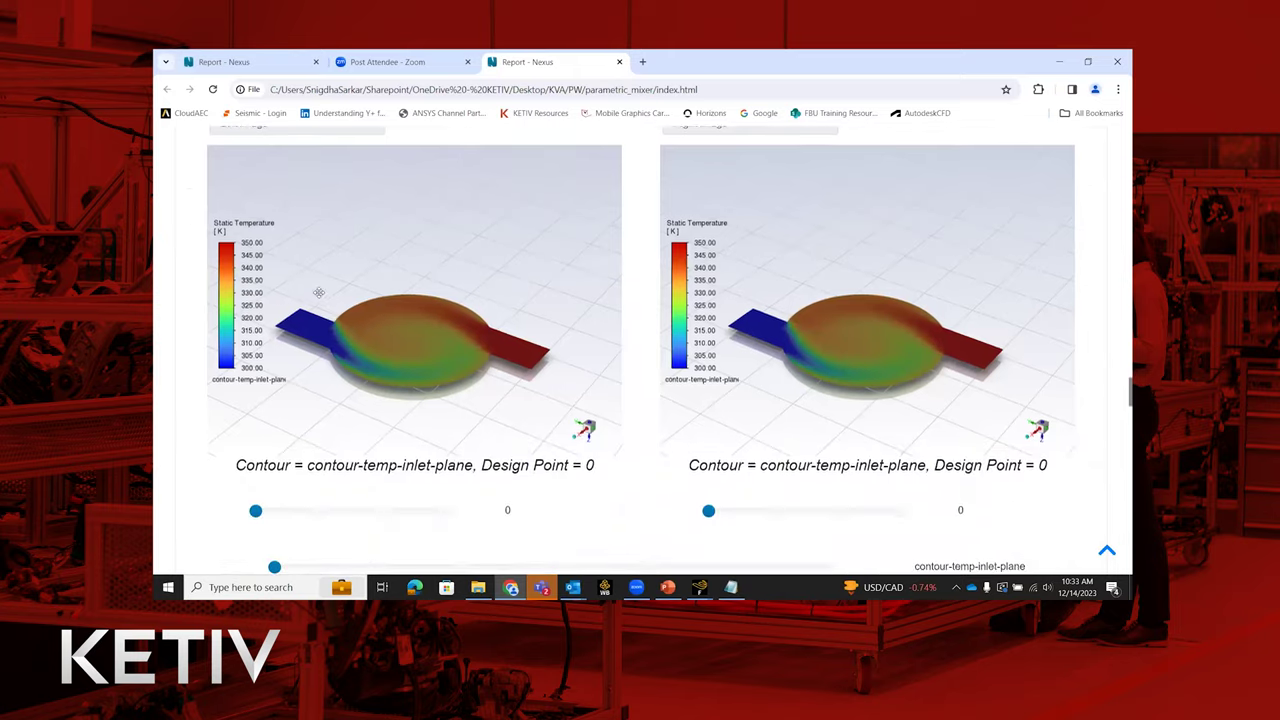
click(774, 389)
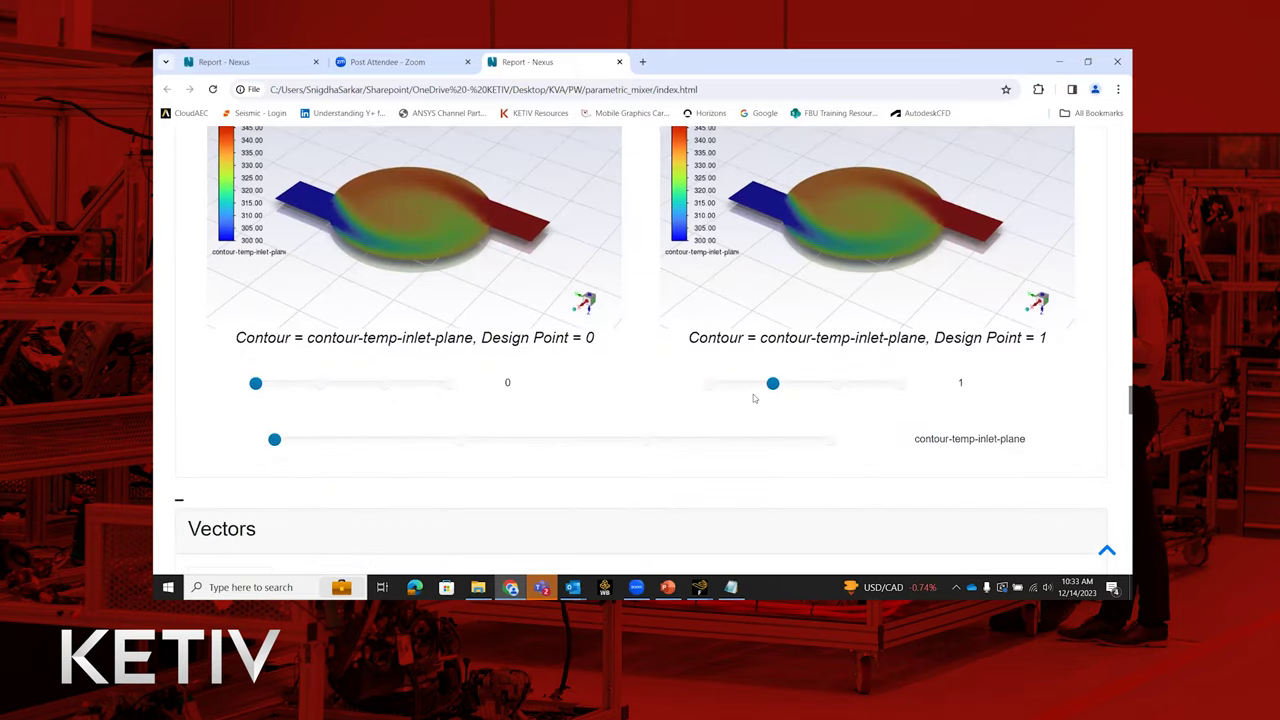
scroll(701, 420, up, 2)
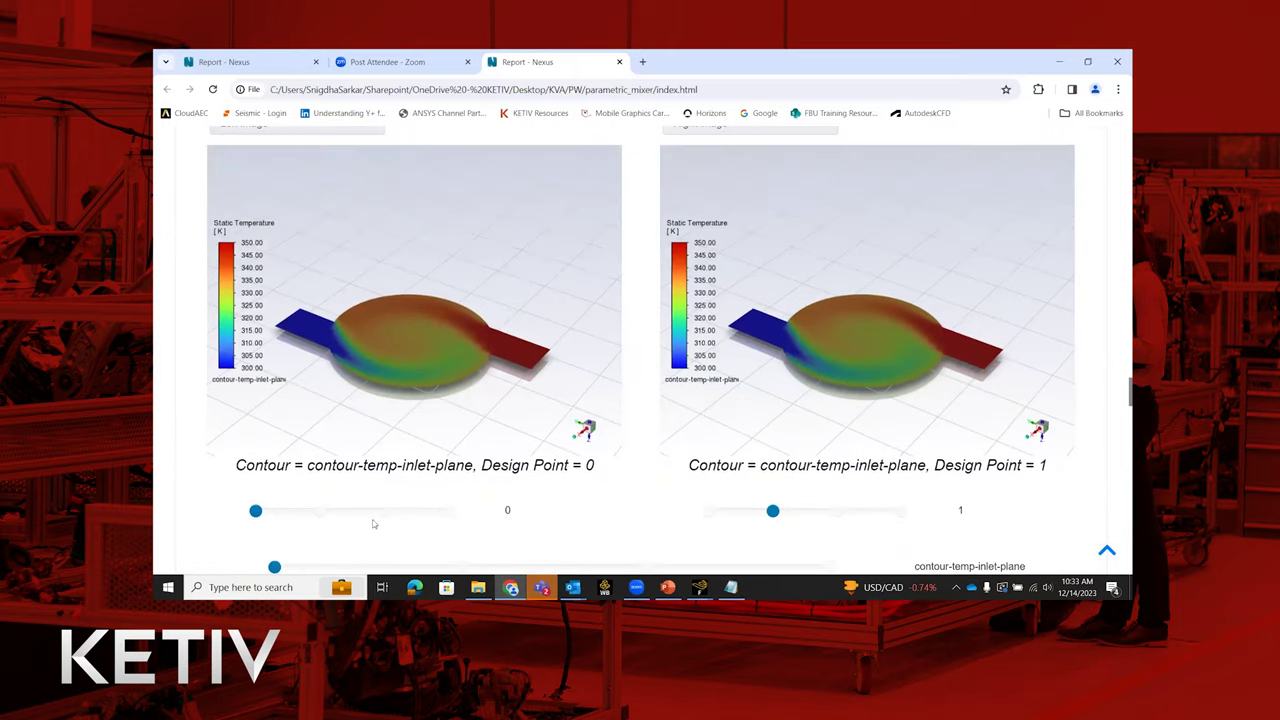
click(901, 512)
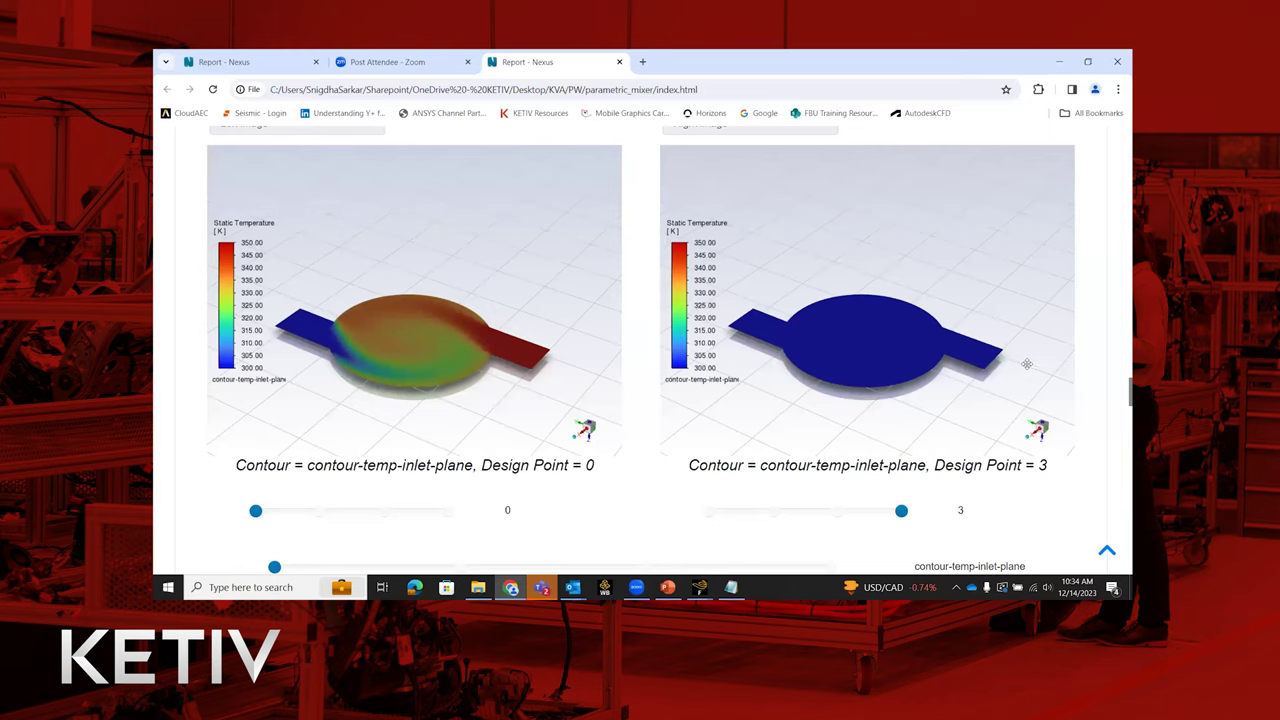
scroll(1026, 364, down, 3)
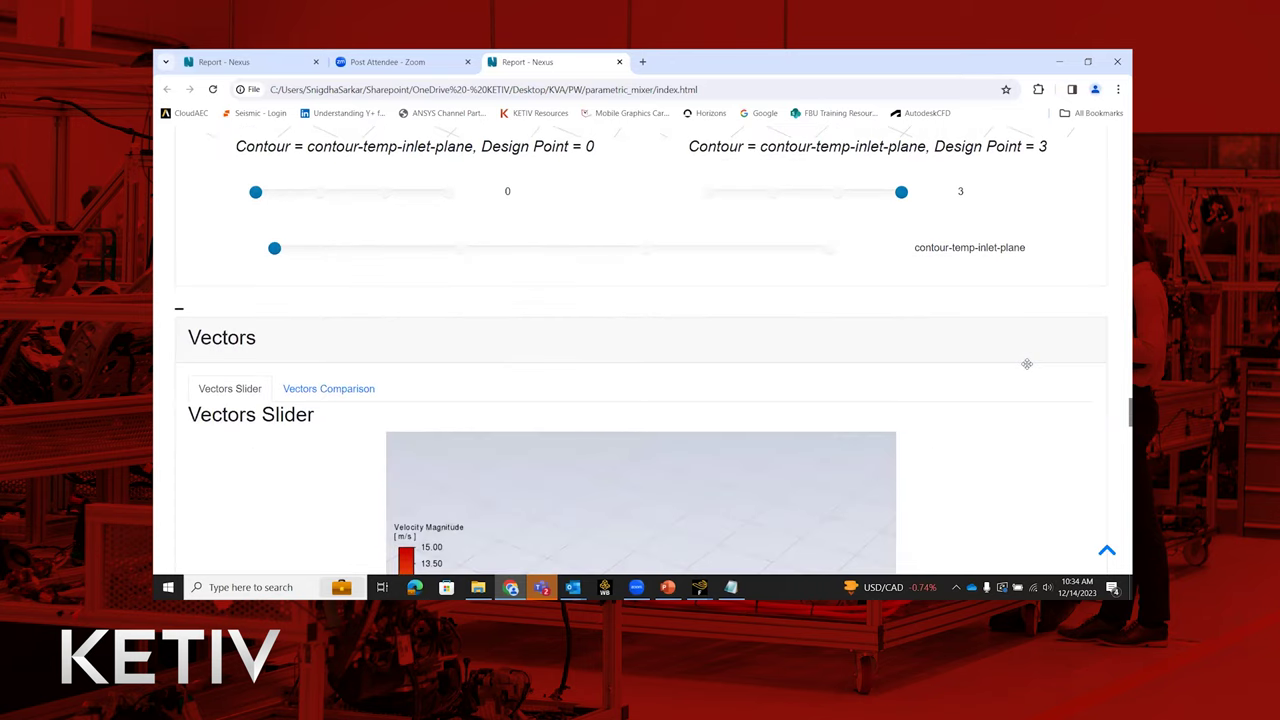
scroll(1024, 363, down, 5)
scroll(1026, 366, down, 8)
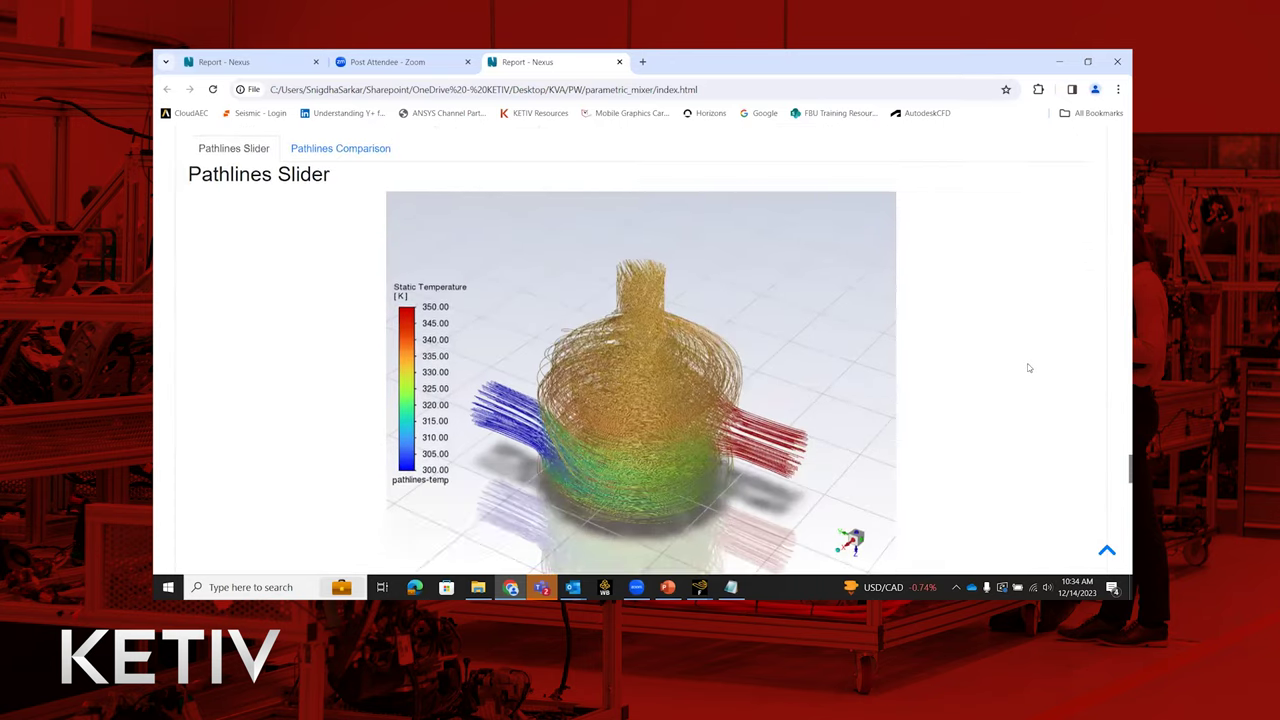
scroll(478, 310, down, 7)
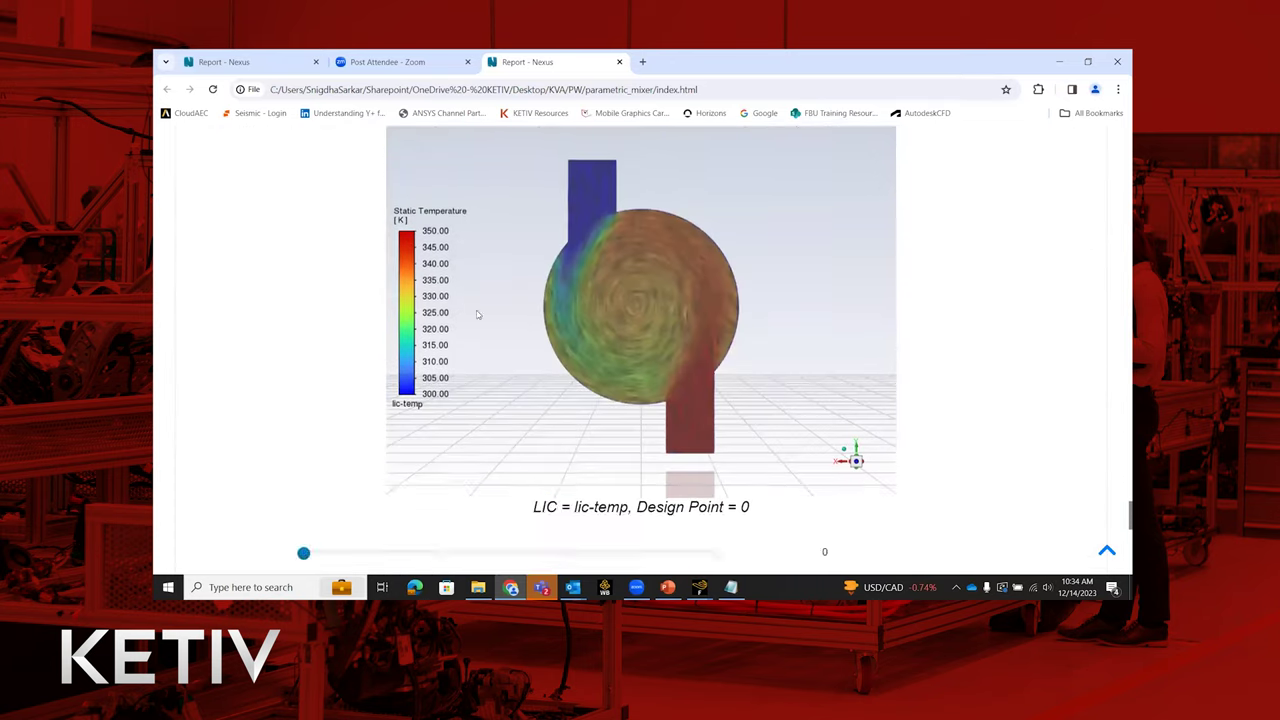
scroll(476, 316, up, 2)
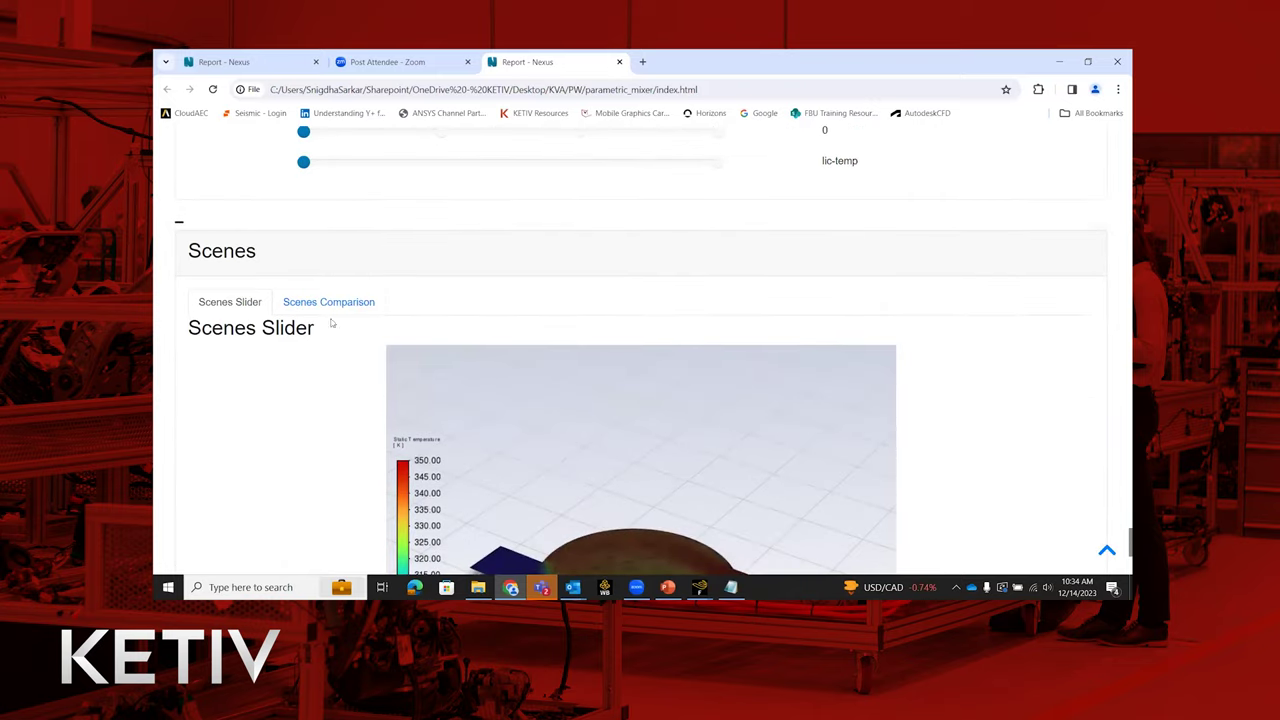
scroll(334, 320, down, 3)
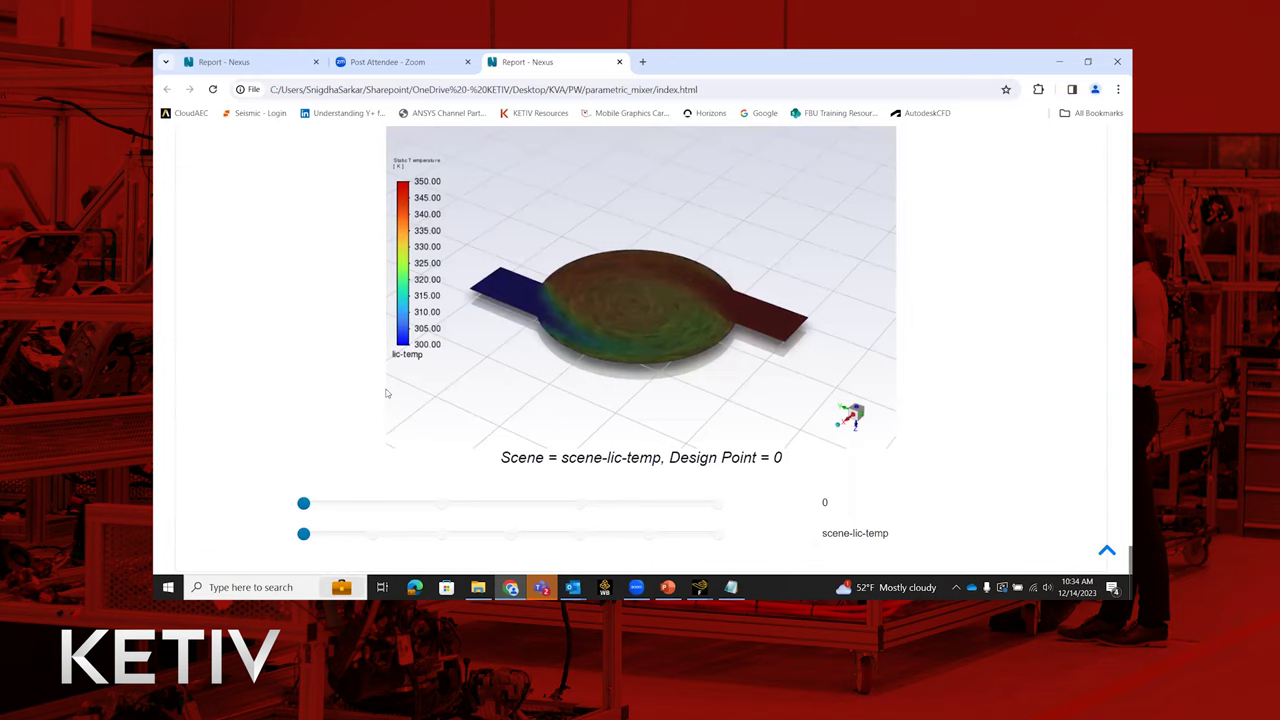
scroll(370, 410, up, 15)
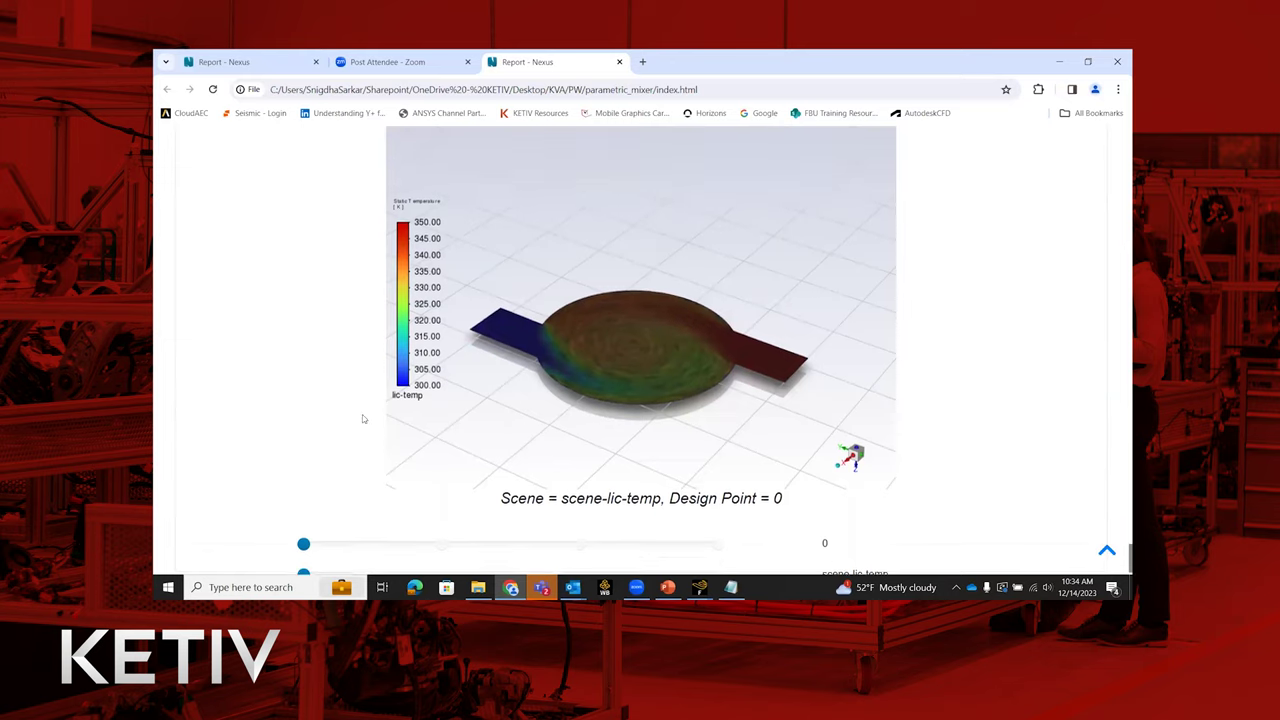
scroll(366, 418, up, 10)
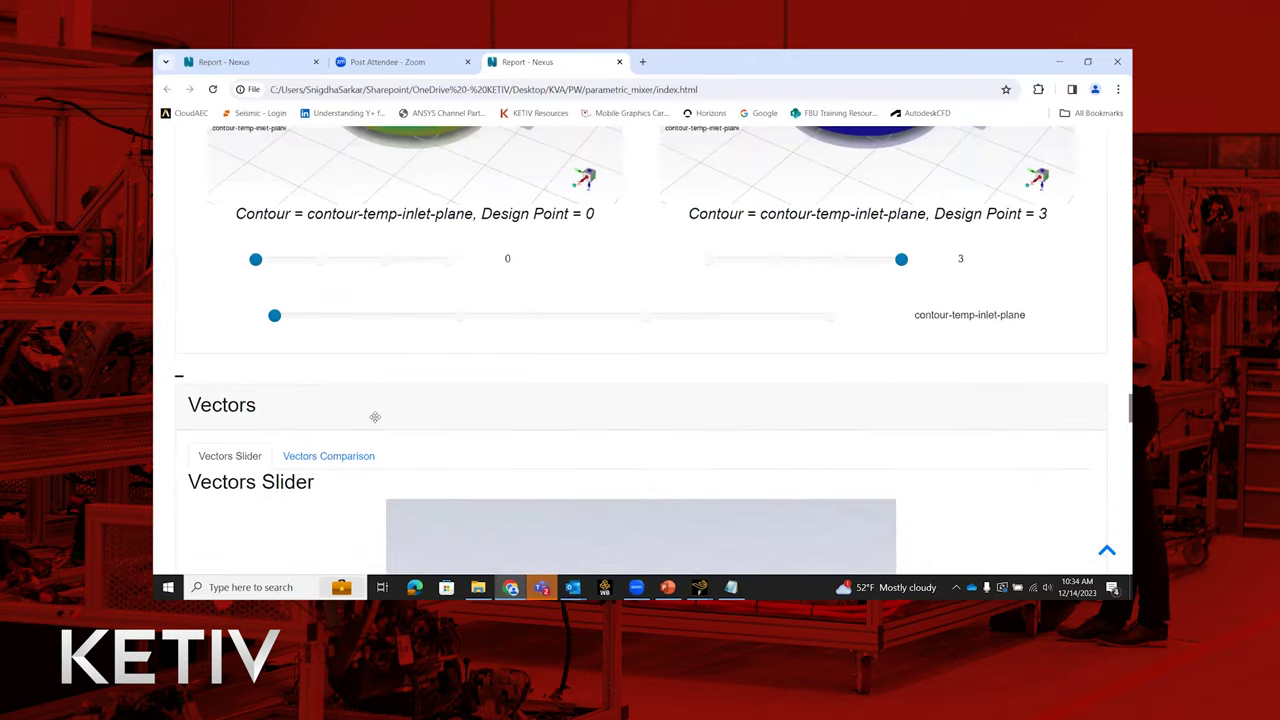
Step: Back in Fluent, hide the report outline and enlarge the parametric study tree panel
mouse_move(699, 587)
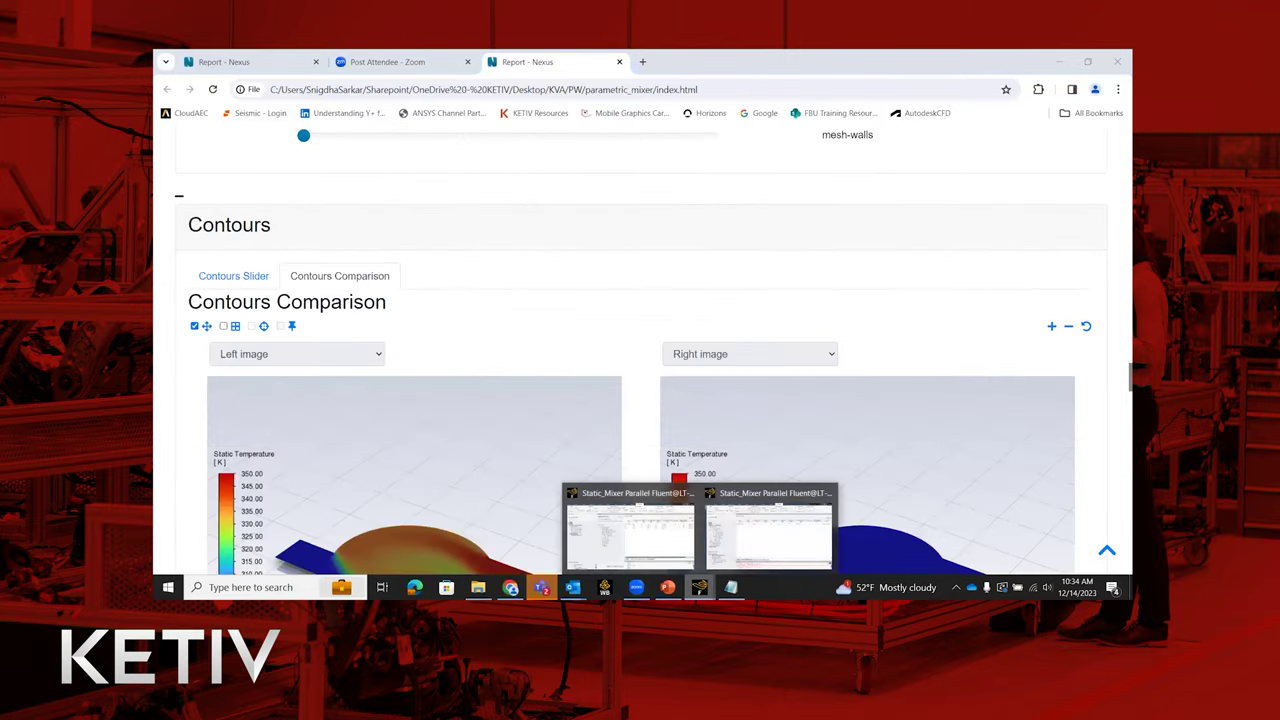
click(630, 545)
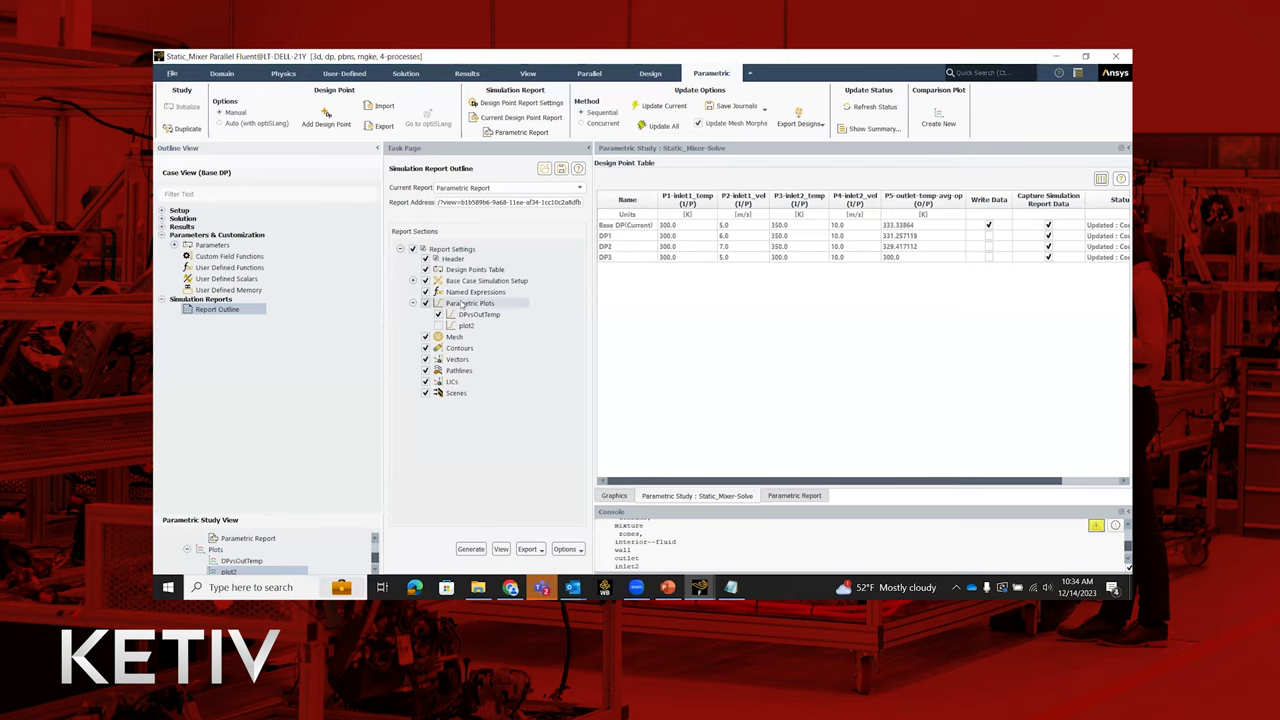
scroll(333, 546, down, 1)
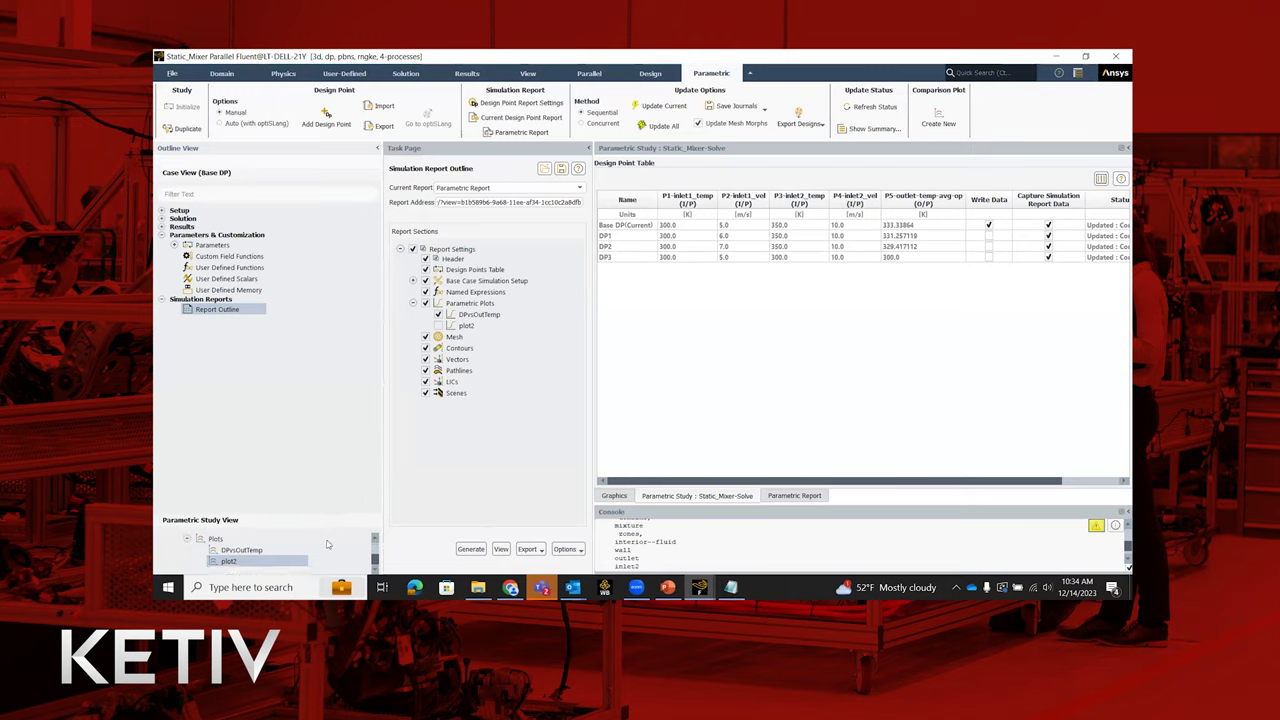
click(588, 148)
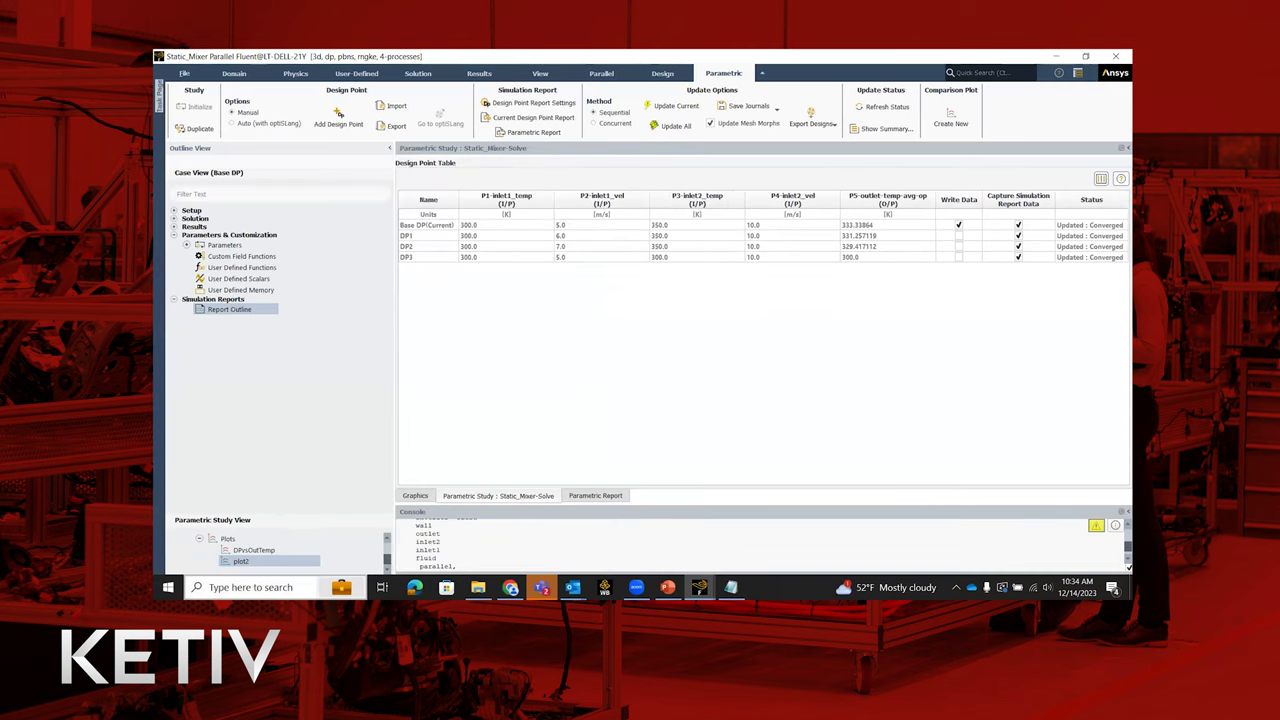
drag(291, 512, 282, 420)
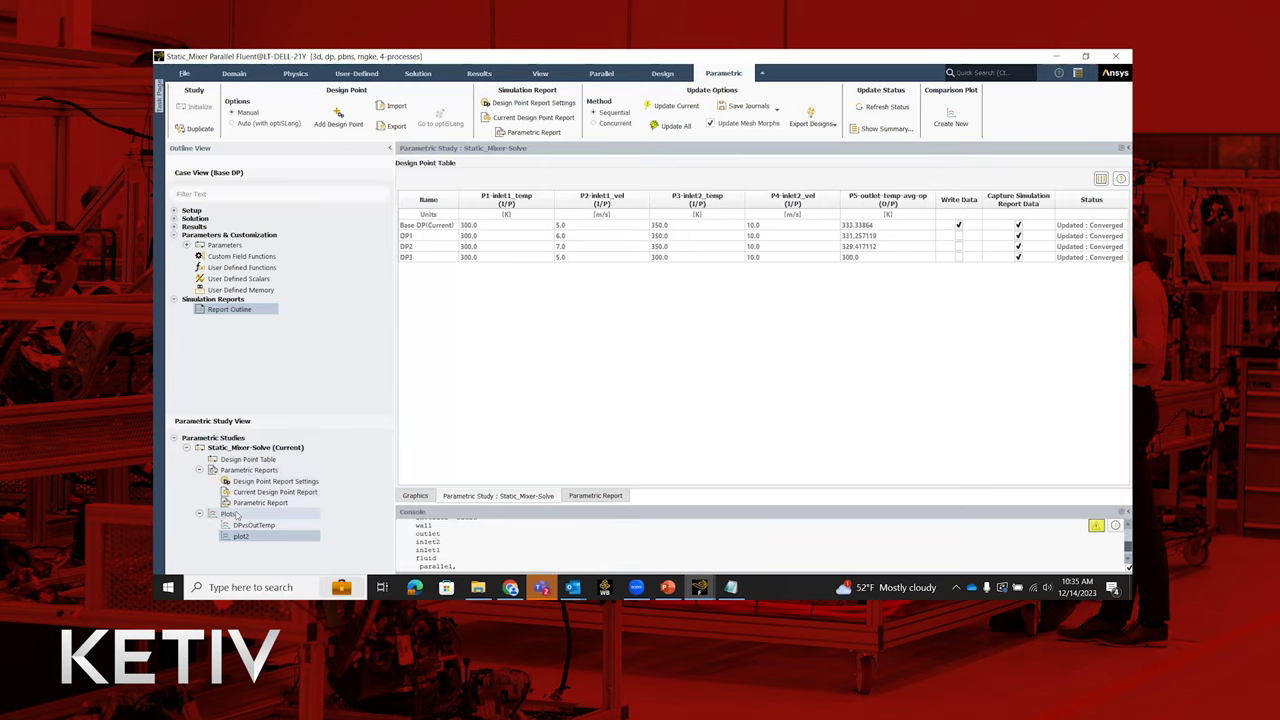
Step: Change DPvsOutTemp to plot inlet2_temp against Design Points and update the plot
double_click(248, 525)
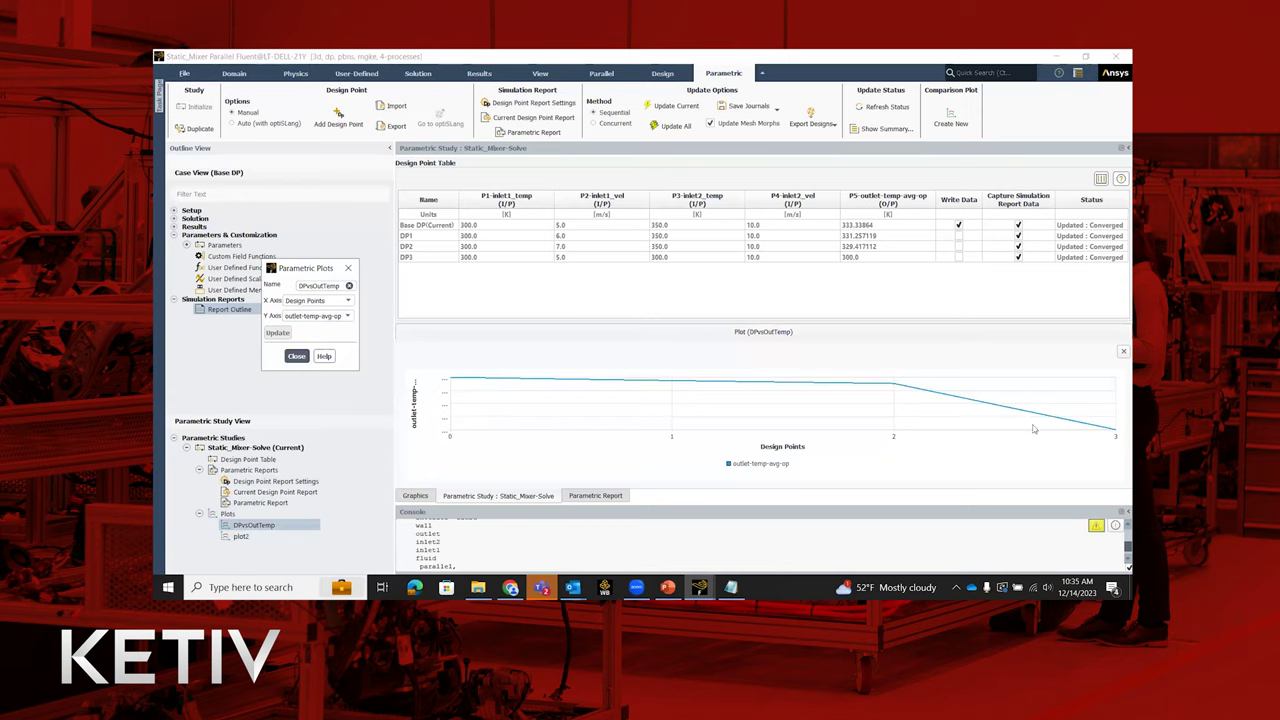
click(316, 300)
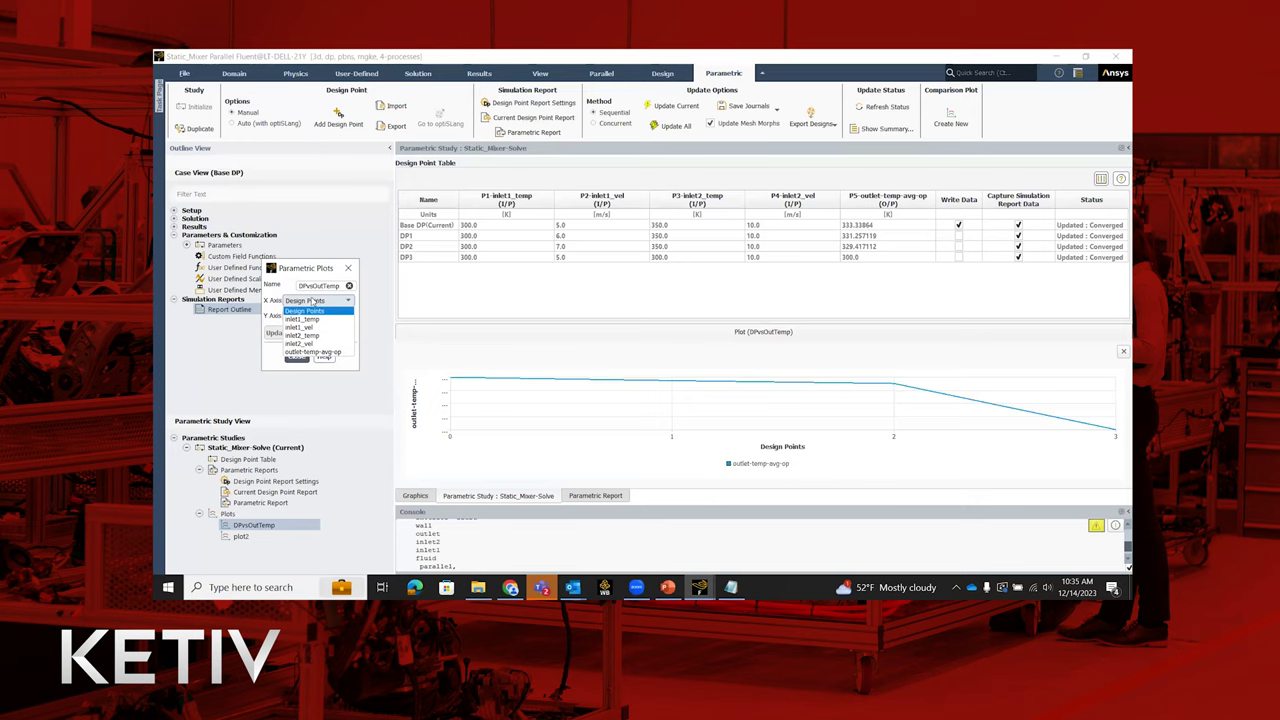
click(305, 311)
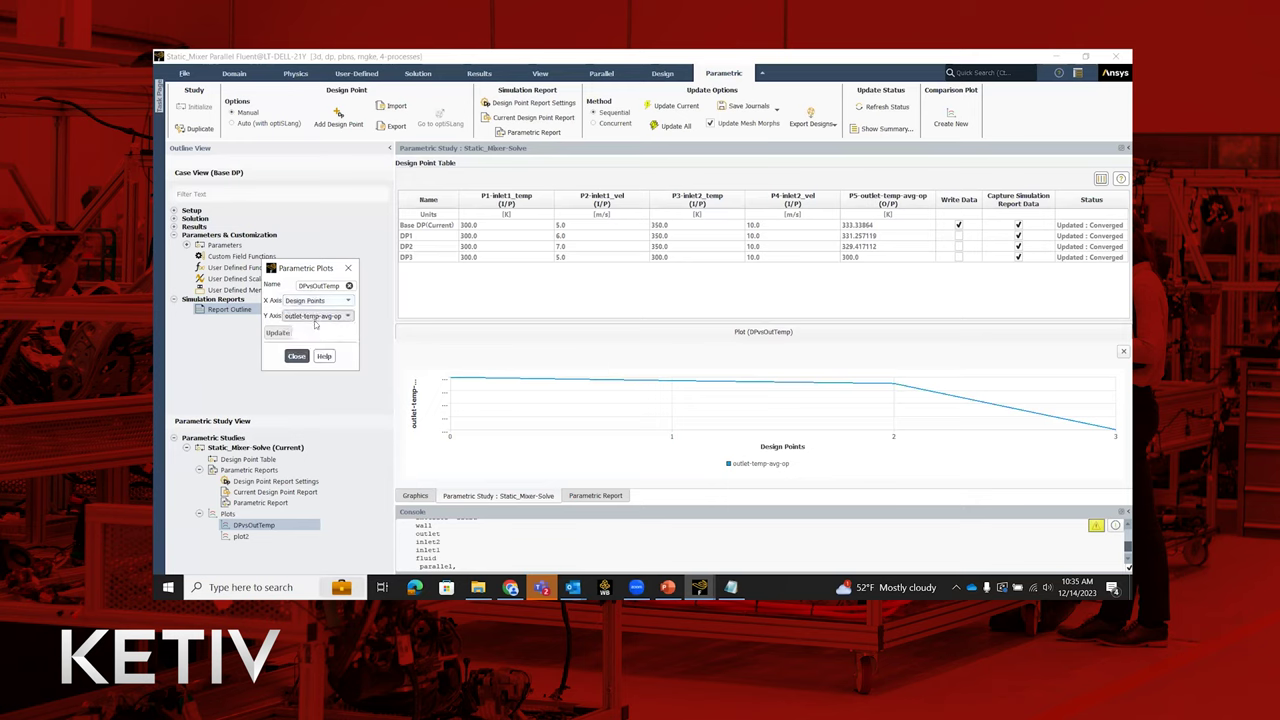
click(316, 315)
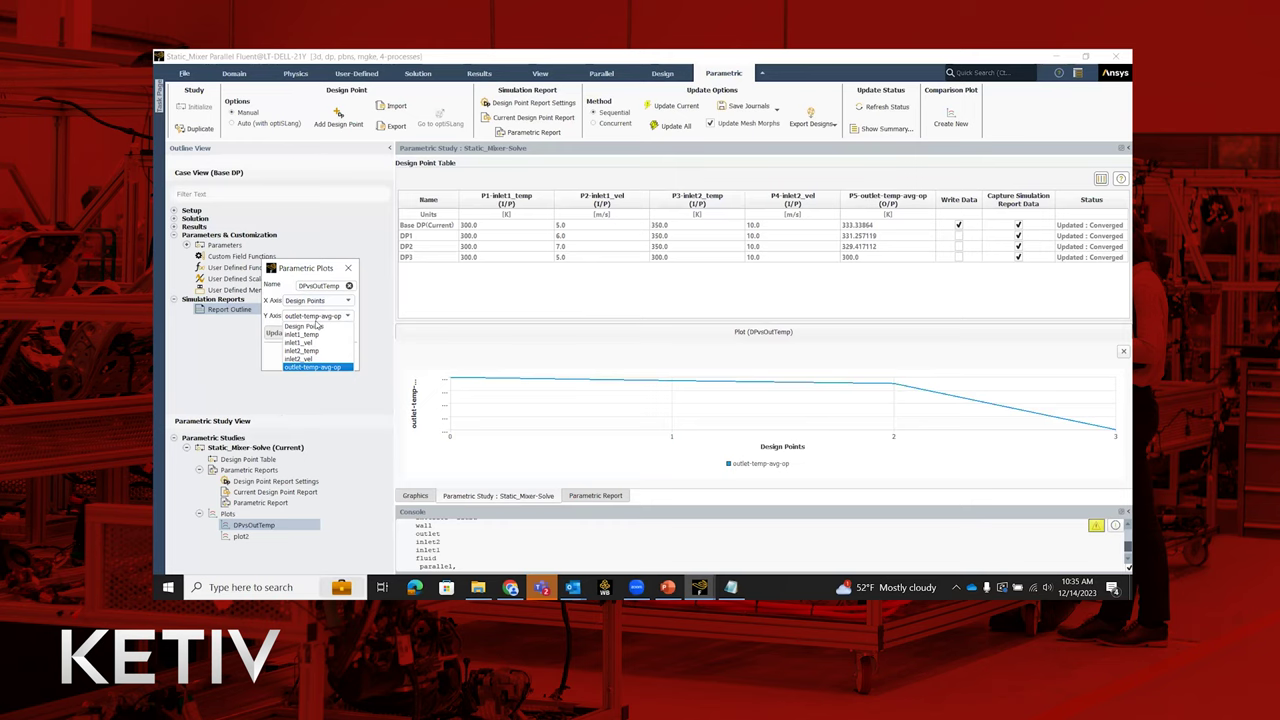
click(303, 350)
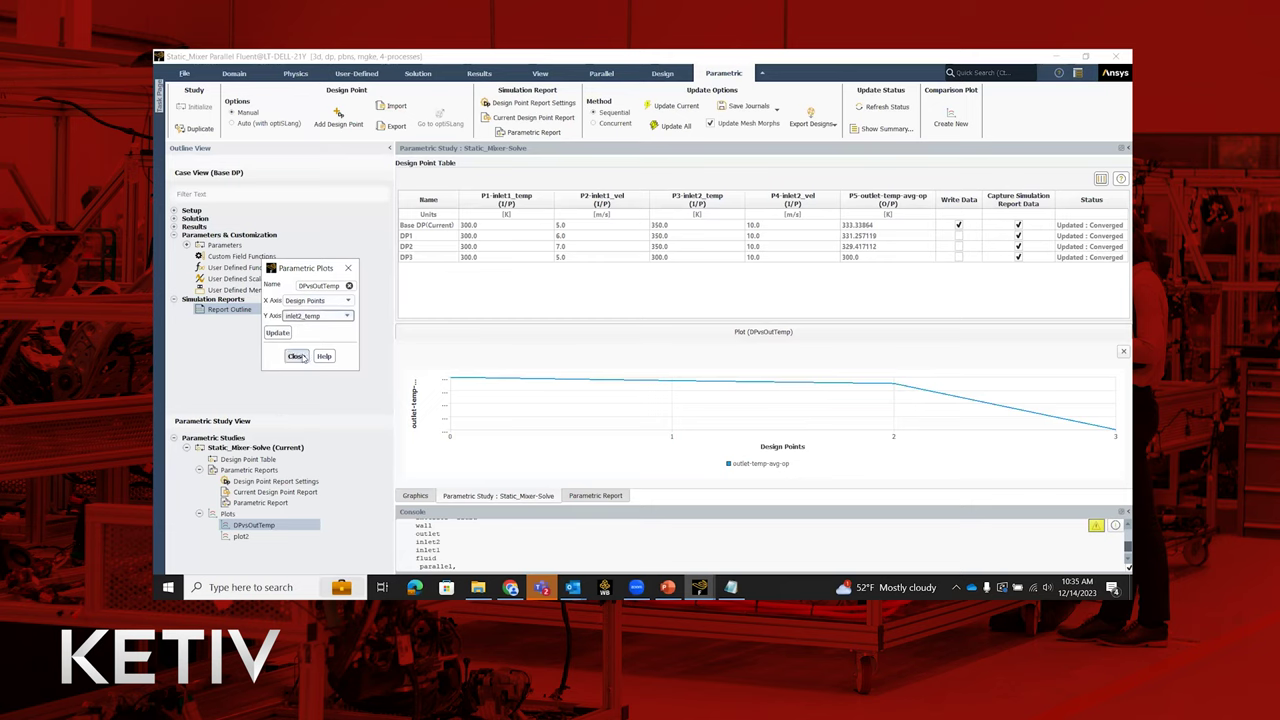
click(279, 333)
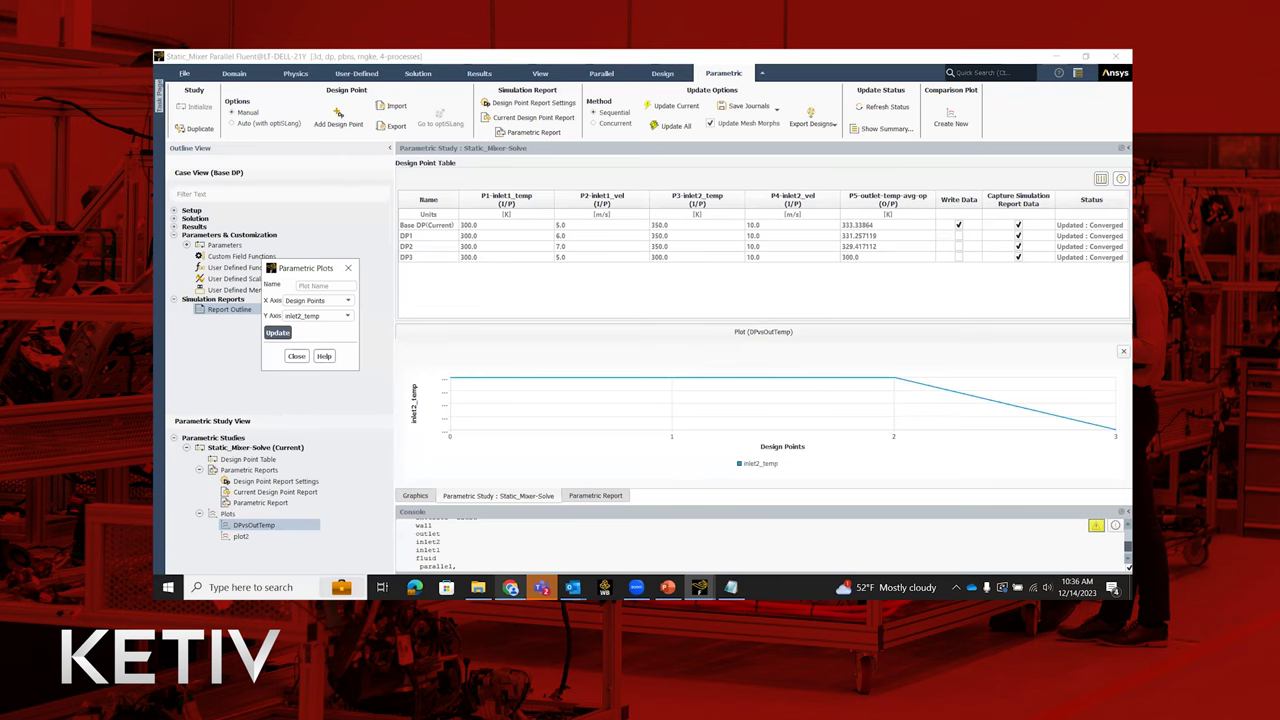
click(511, 587)
Step: Jump from the Table of Contents to 3 Parametric Plots to view the DPvsOutTemp chart
scroll(471, 503, up, 7)
scroll(471, 503, up, 20)
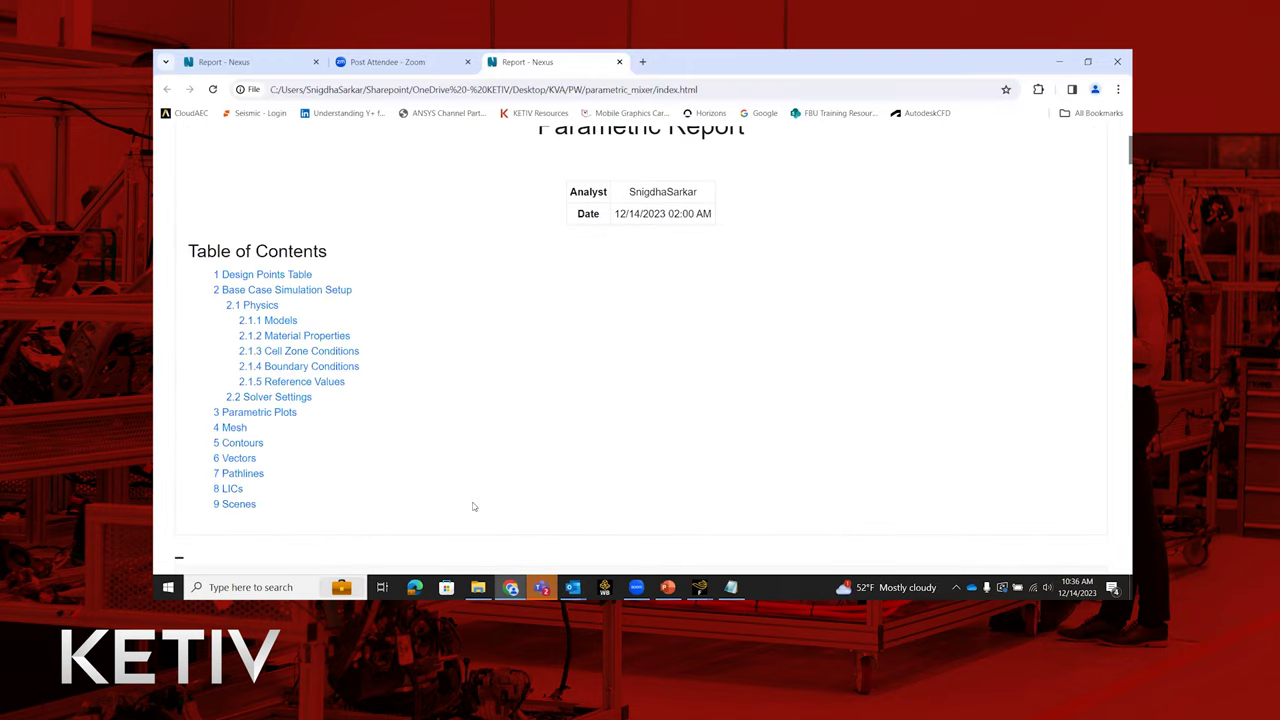
click(283, 418)
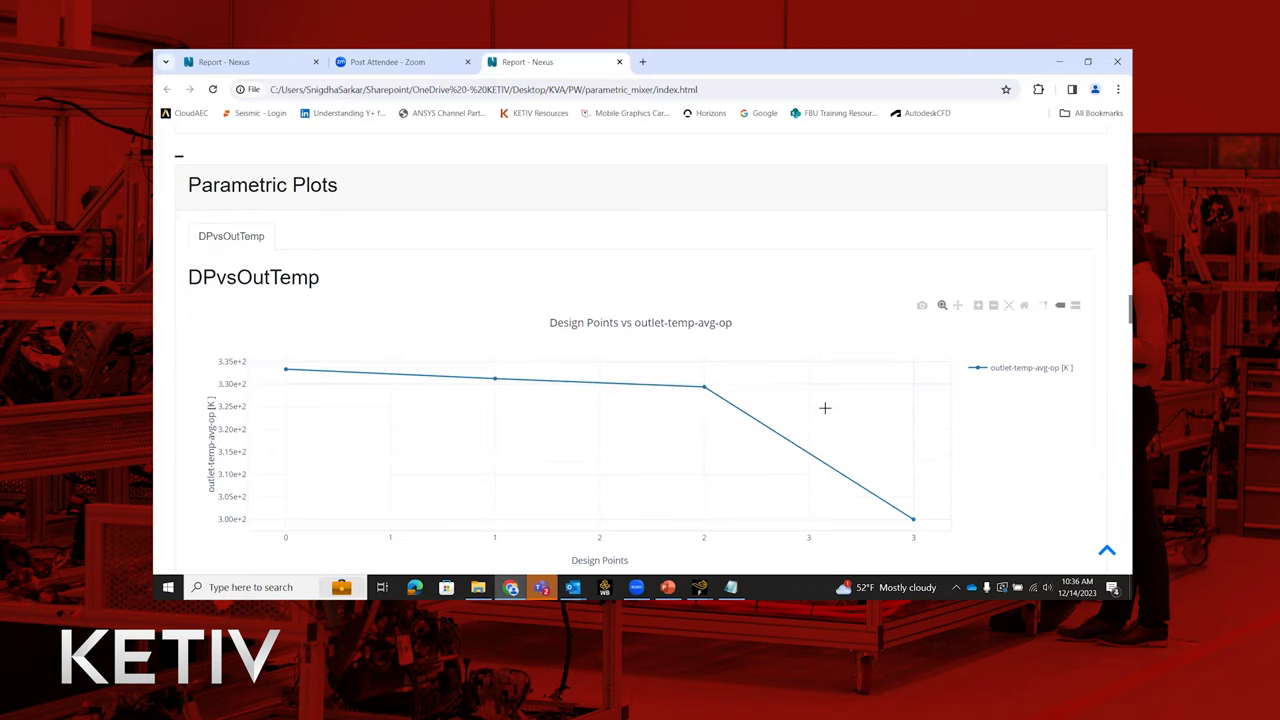
mouse_move(699, 587)
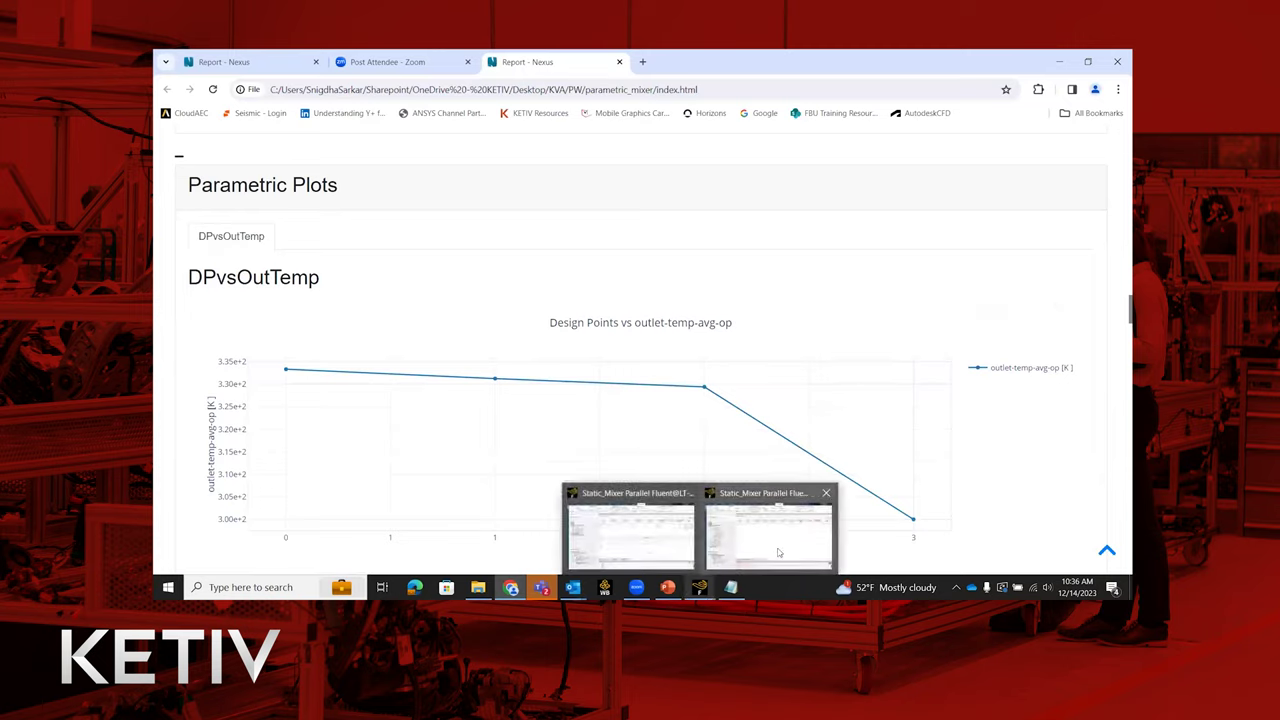
Step: Back in Fluent, close the Parametric Plots dialog and return from Graphics to the Parametric Study view
click(630, 535)
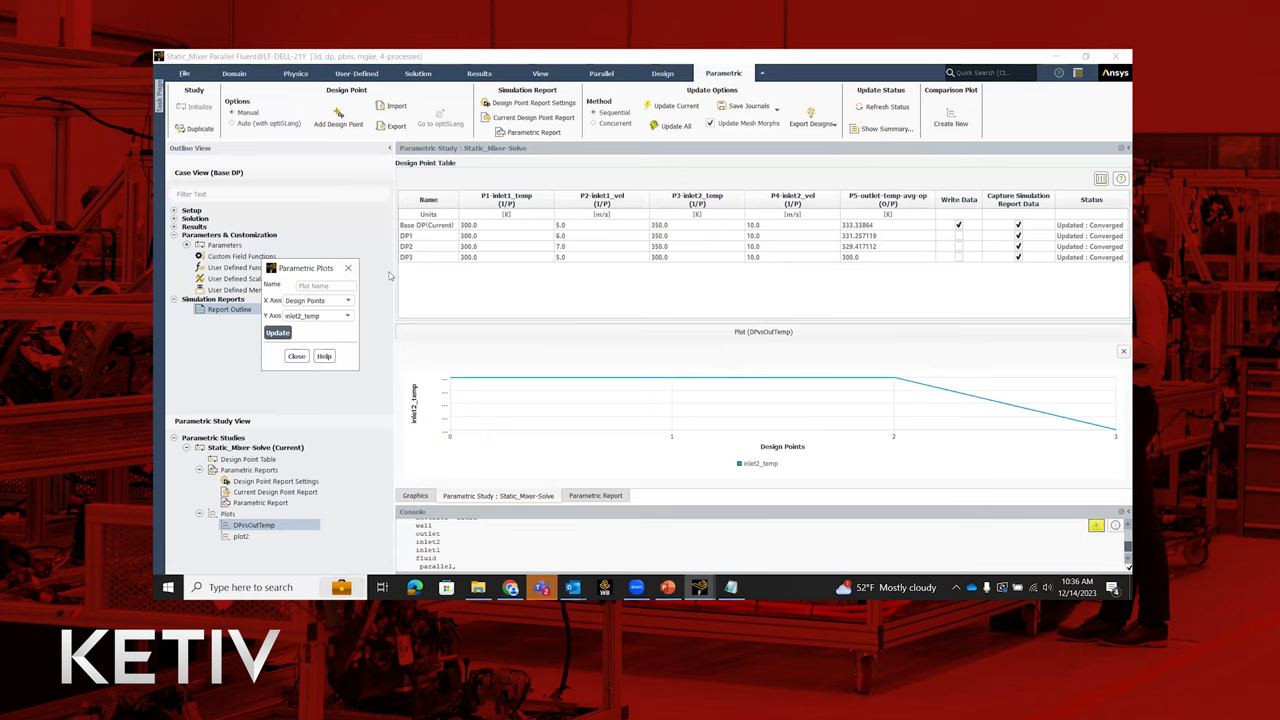
click(348, 268)
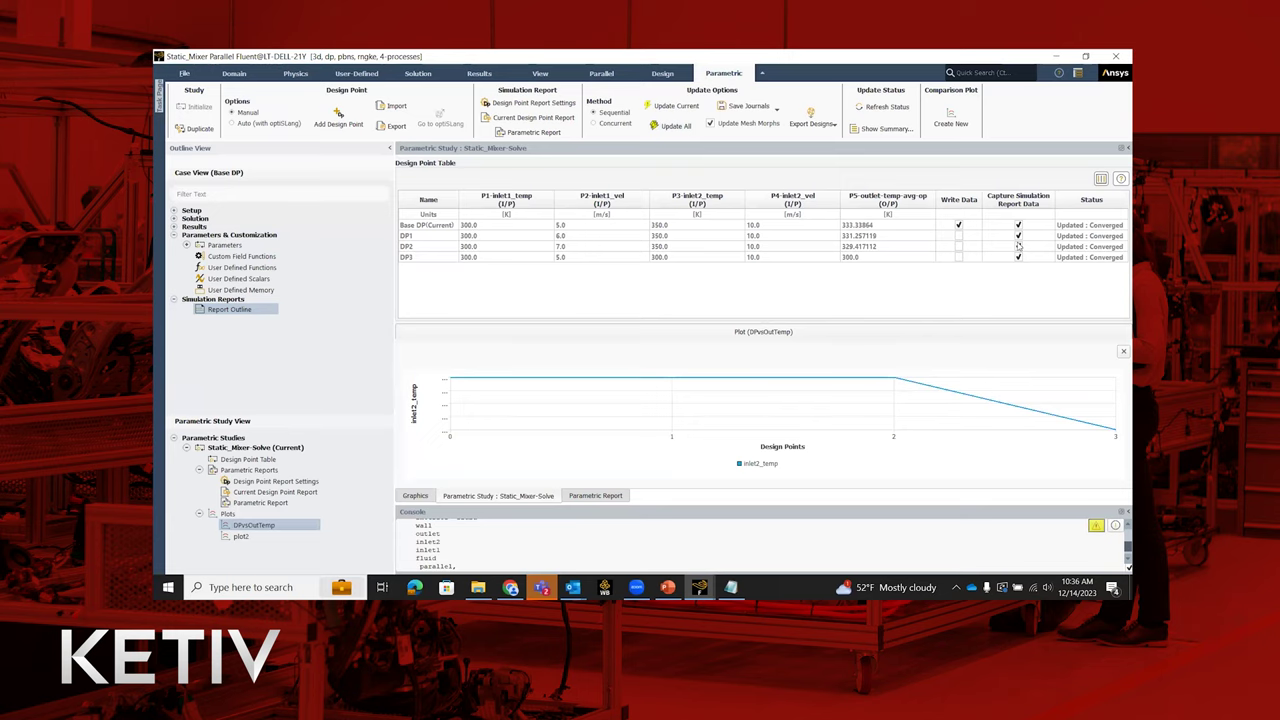
click(420, 497)
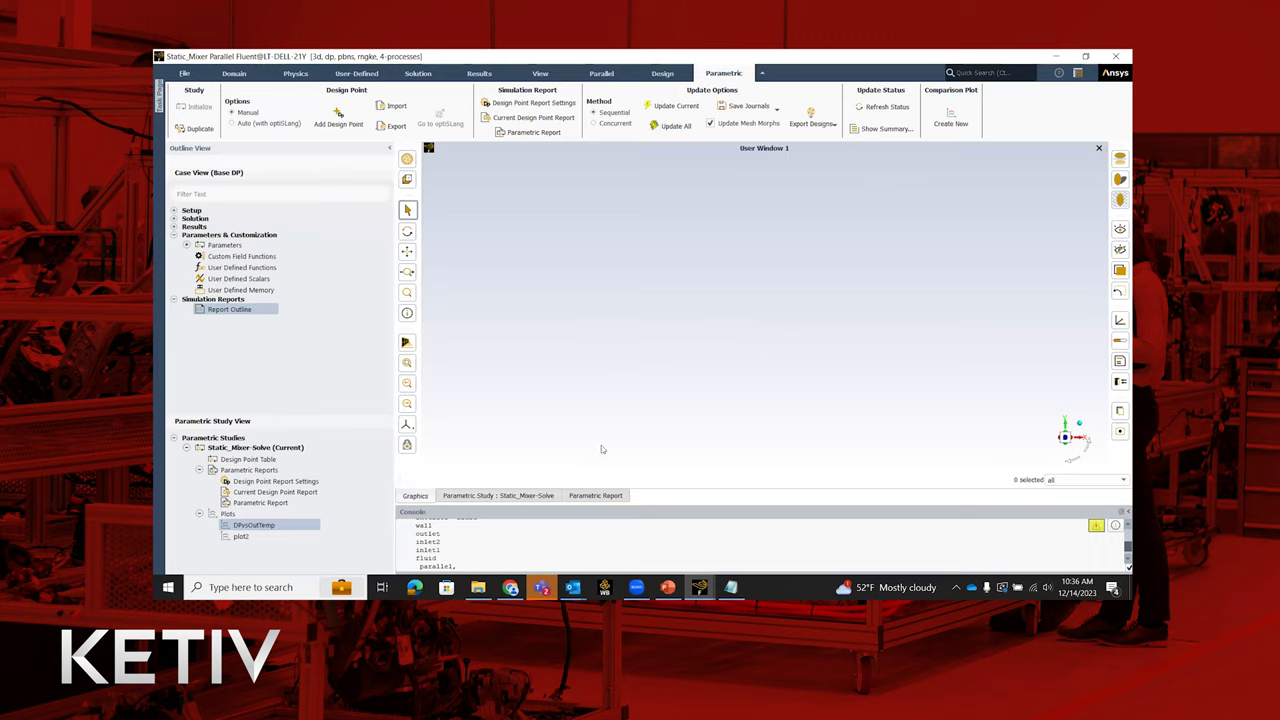
click(549, 497)
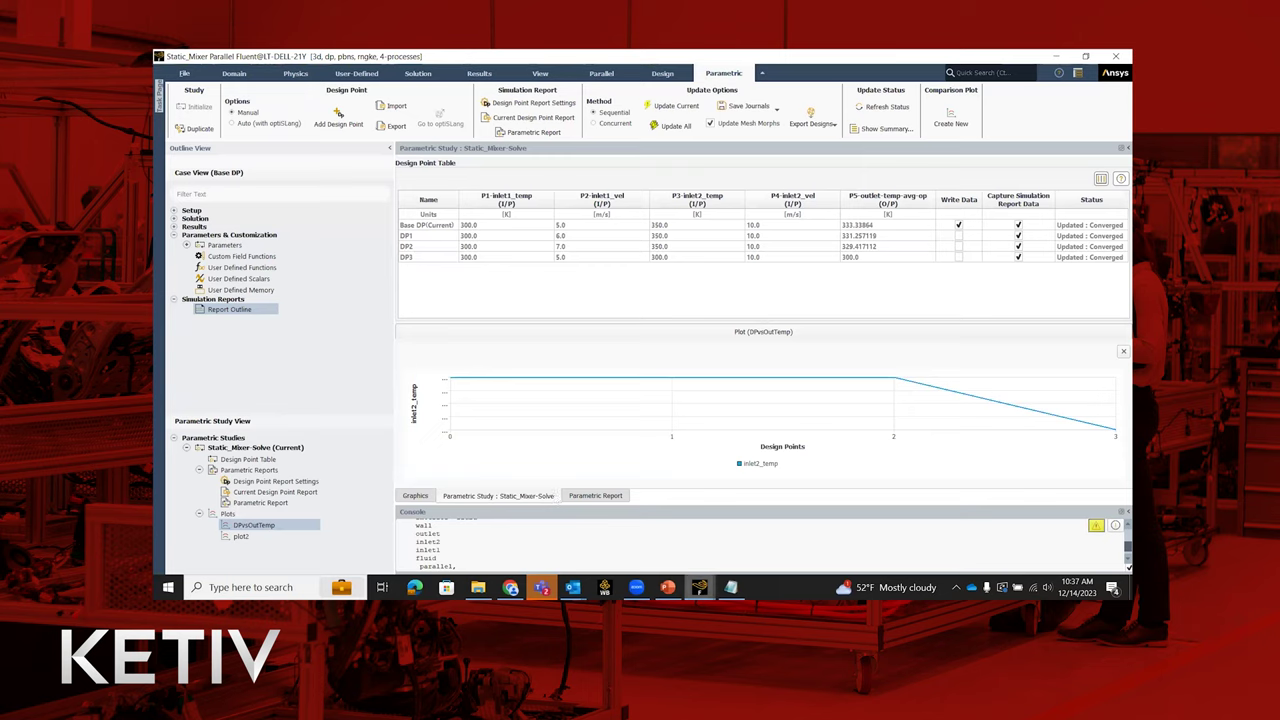
mouse_move(699, 587)
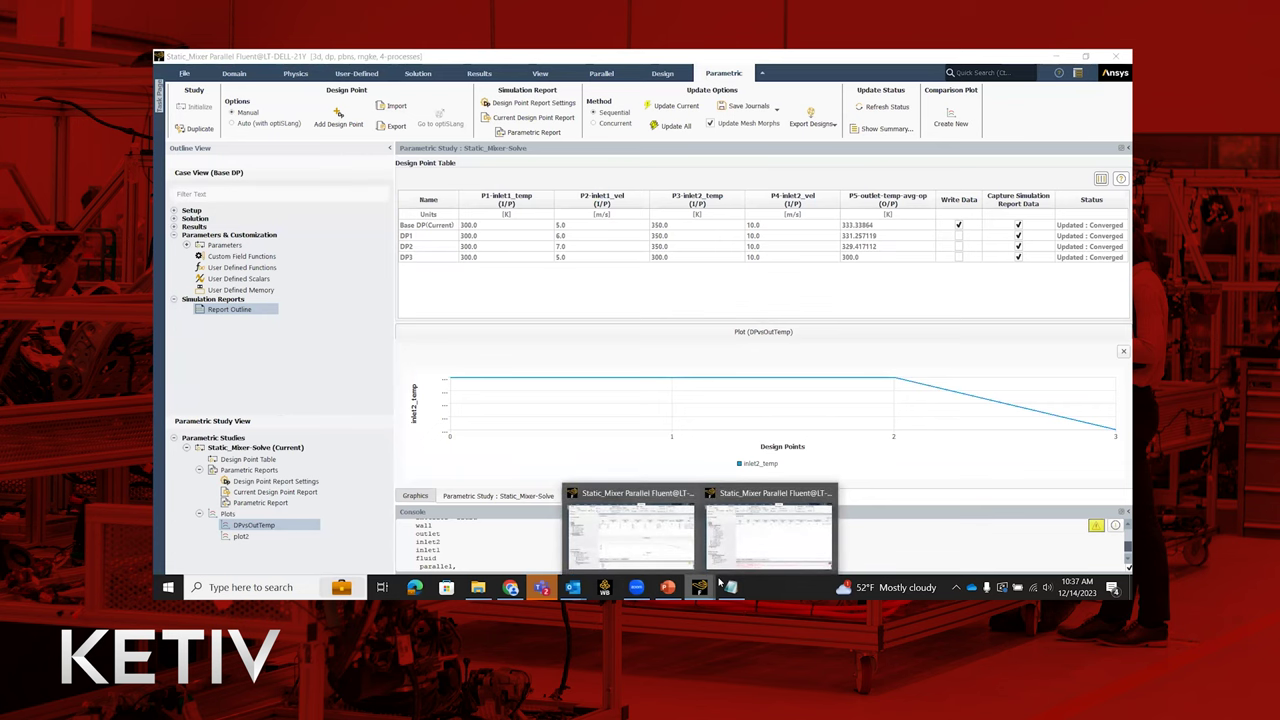
Step: Read the Base DP Static_Mixer.cas.h5 case and data into the second Fluent session, declining to save the parametric project
click(818, 539)
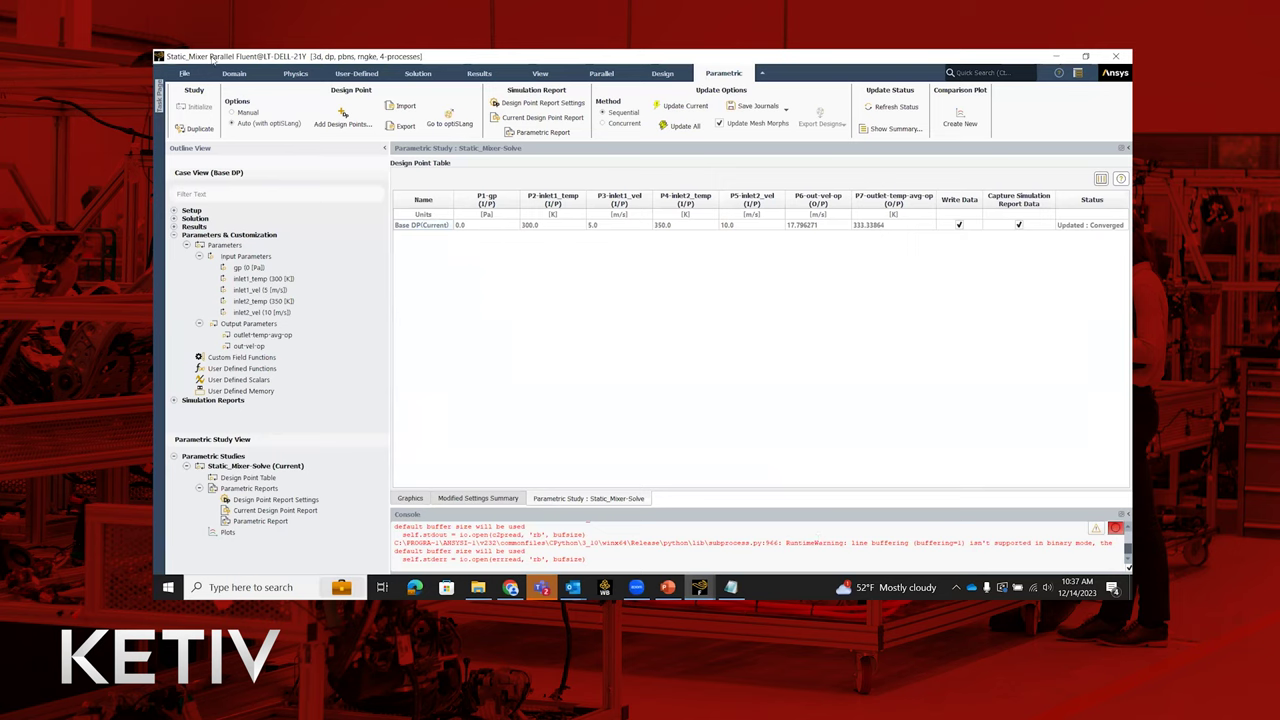
click(184, 73)
mouse_move(185, 88)
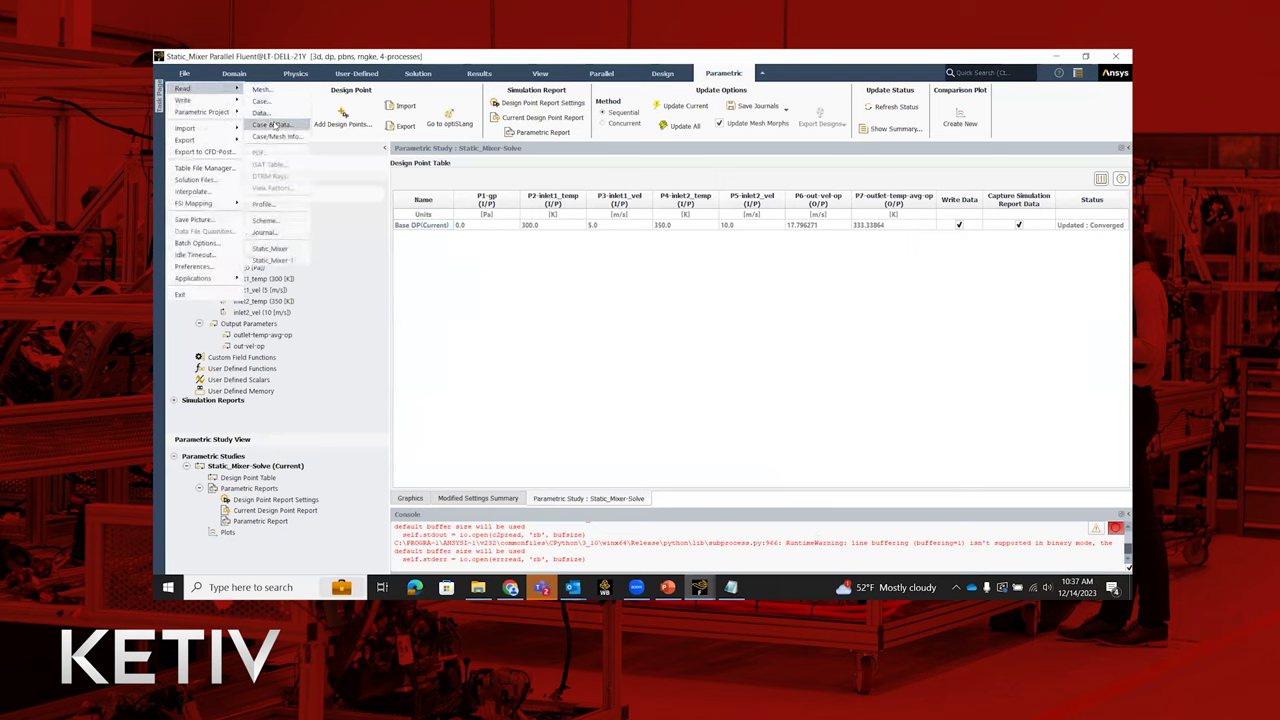
click(262, 101)
click(791, 362)
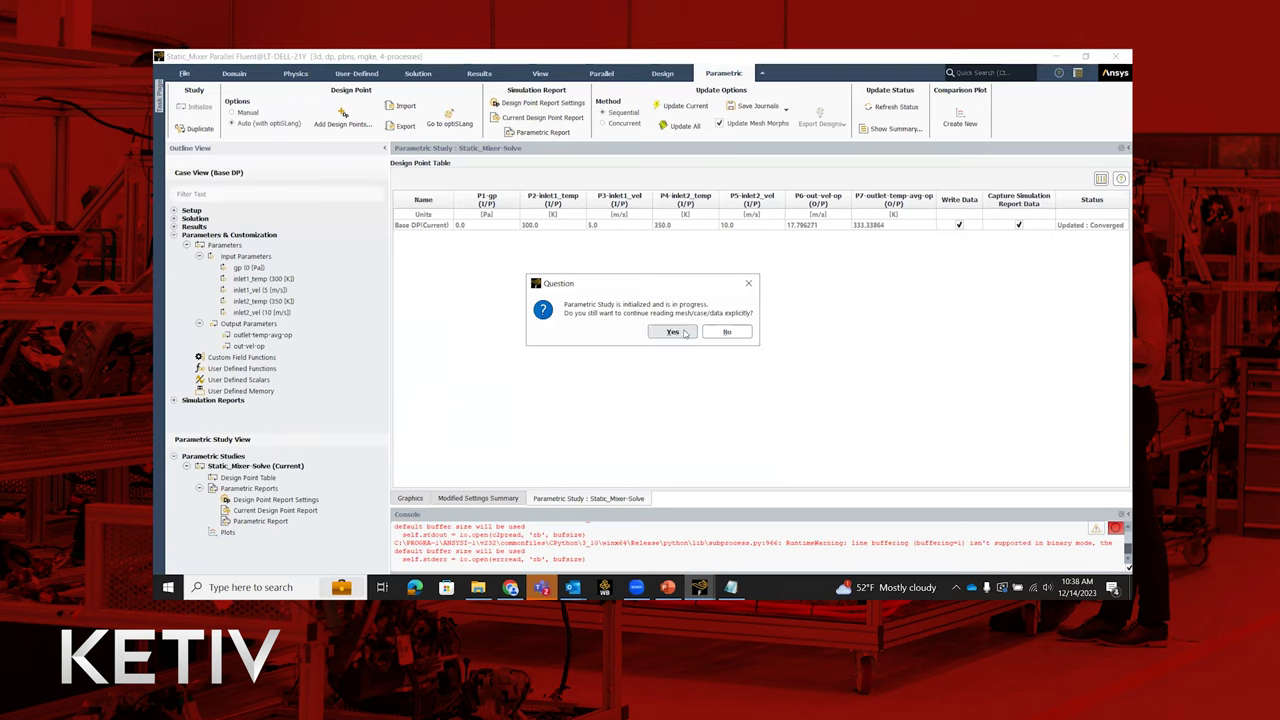
click(673, 332)
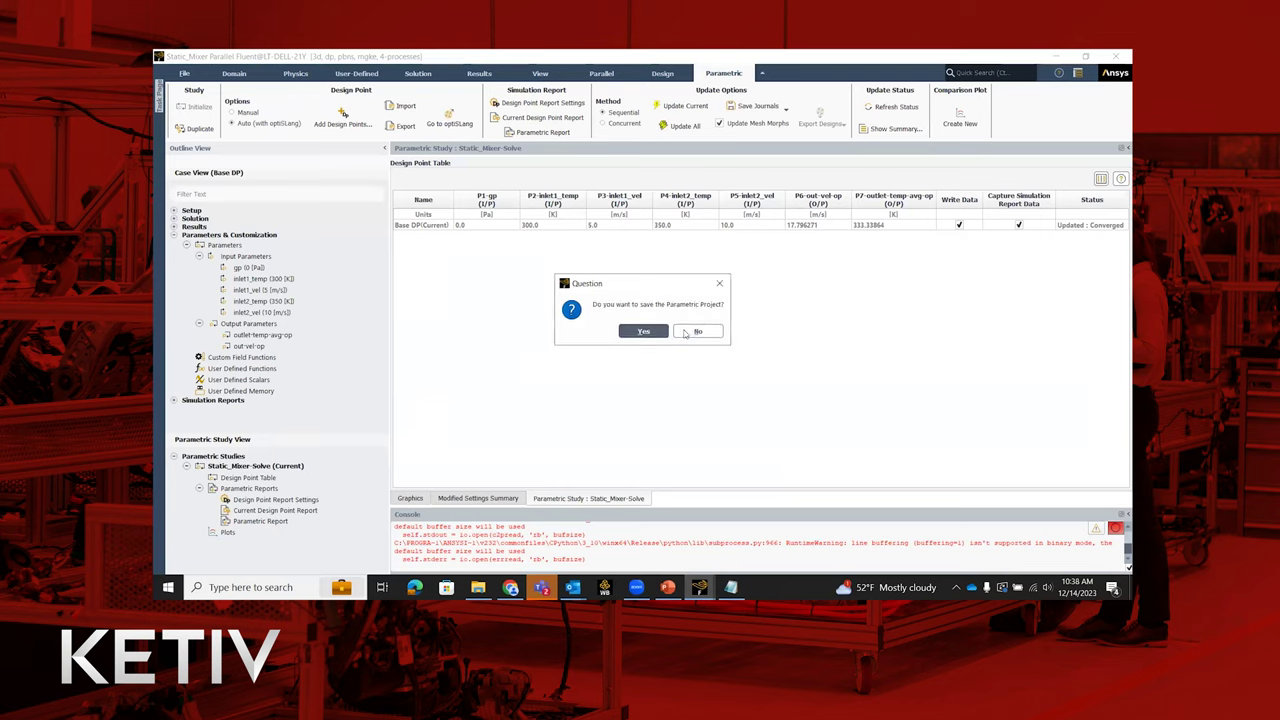
click(686, 332)
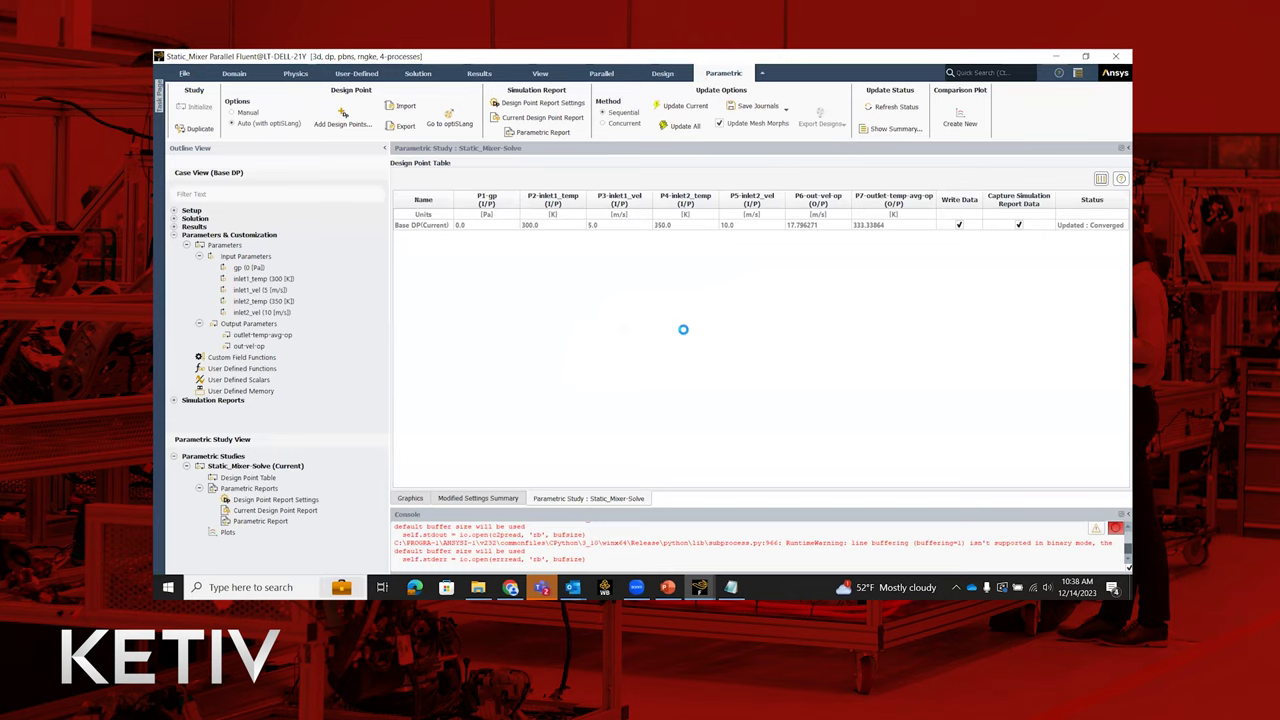
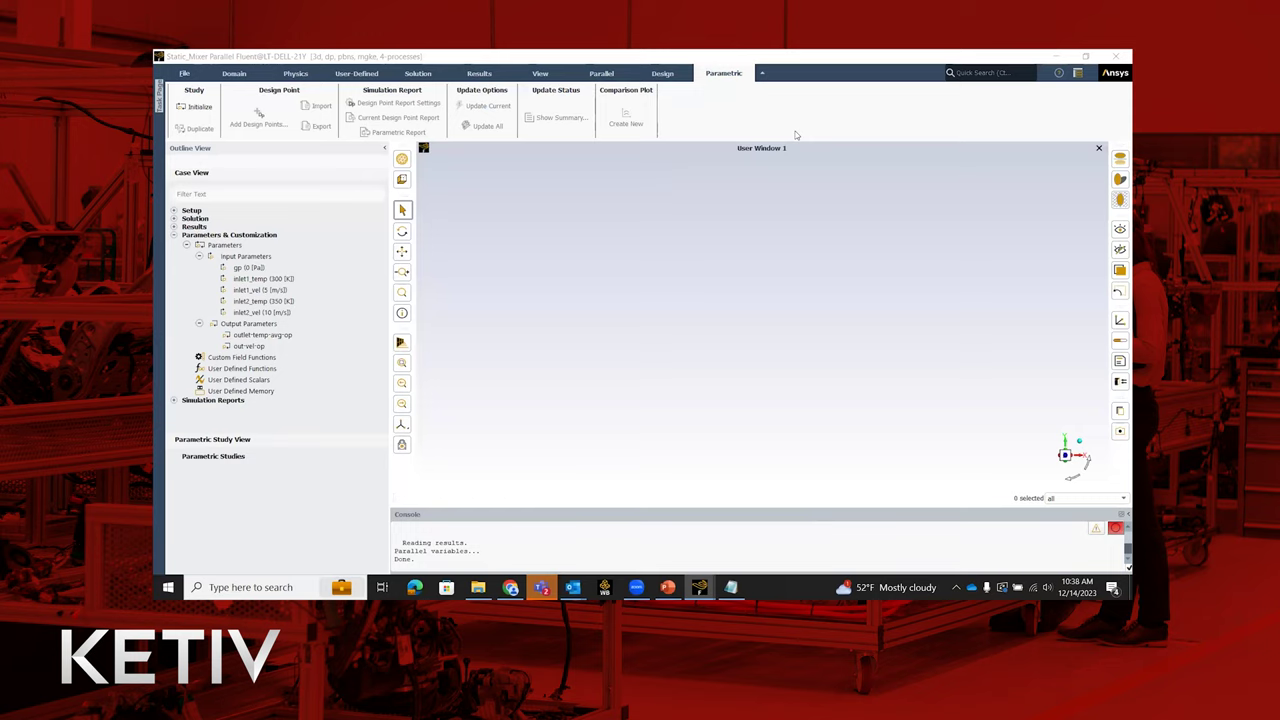
Step: Quit Fluent and launch a fresh Fluent 2023 R2 session from the launcher
click(1118, 58)
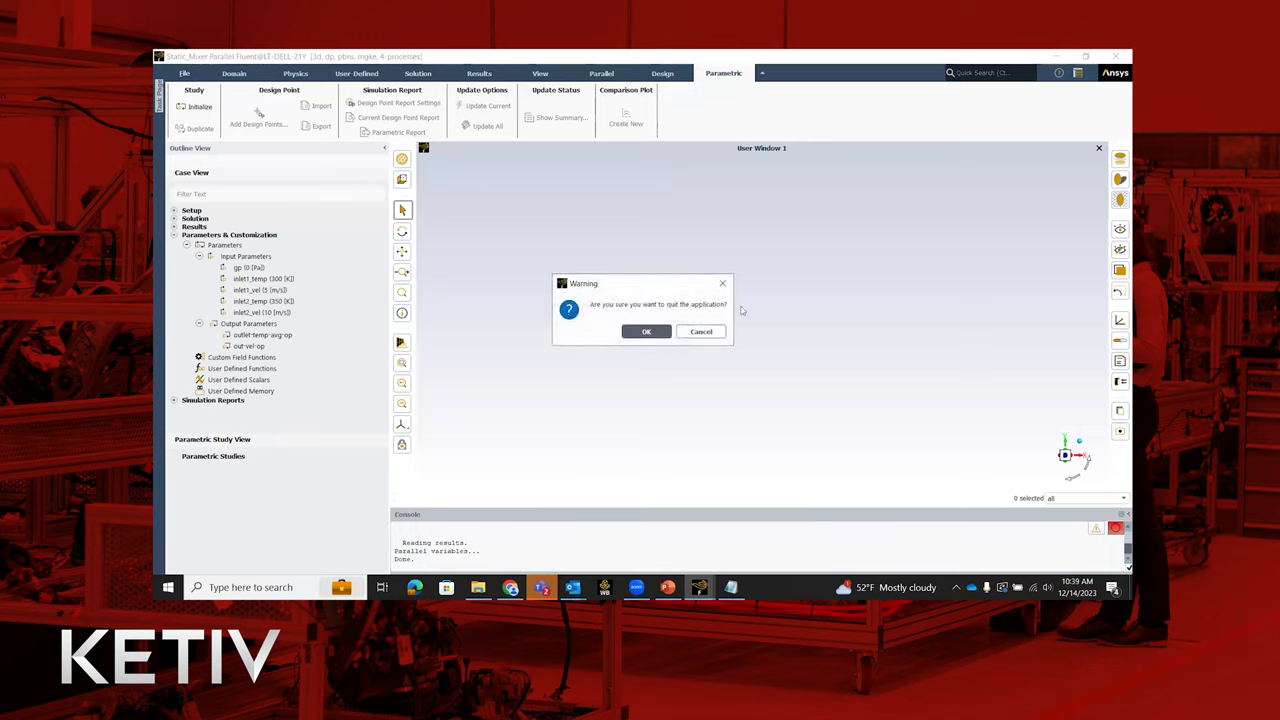
click(646, 332)
click(260, 587)
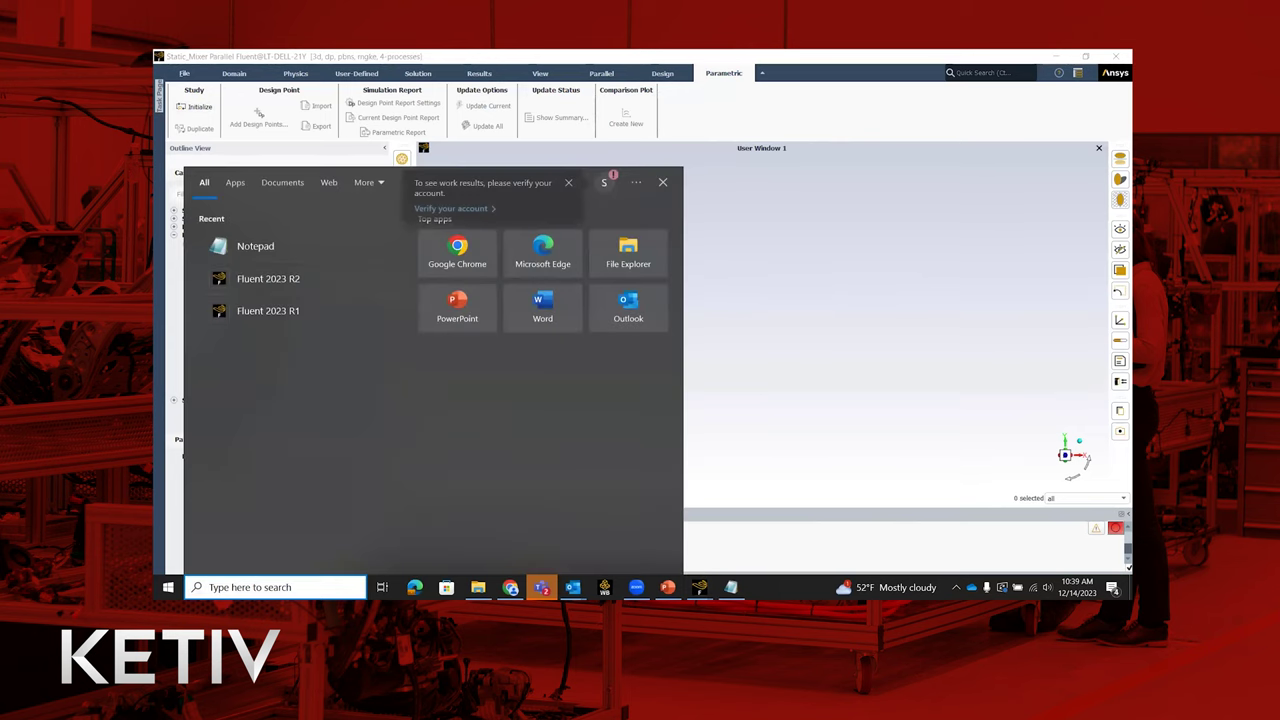
text(flu)
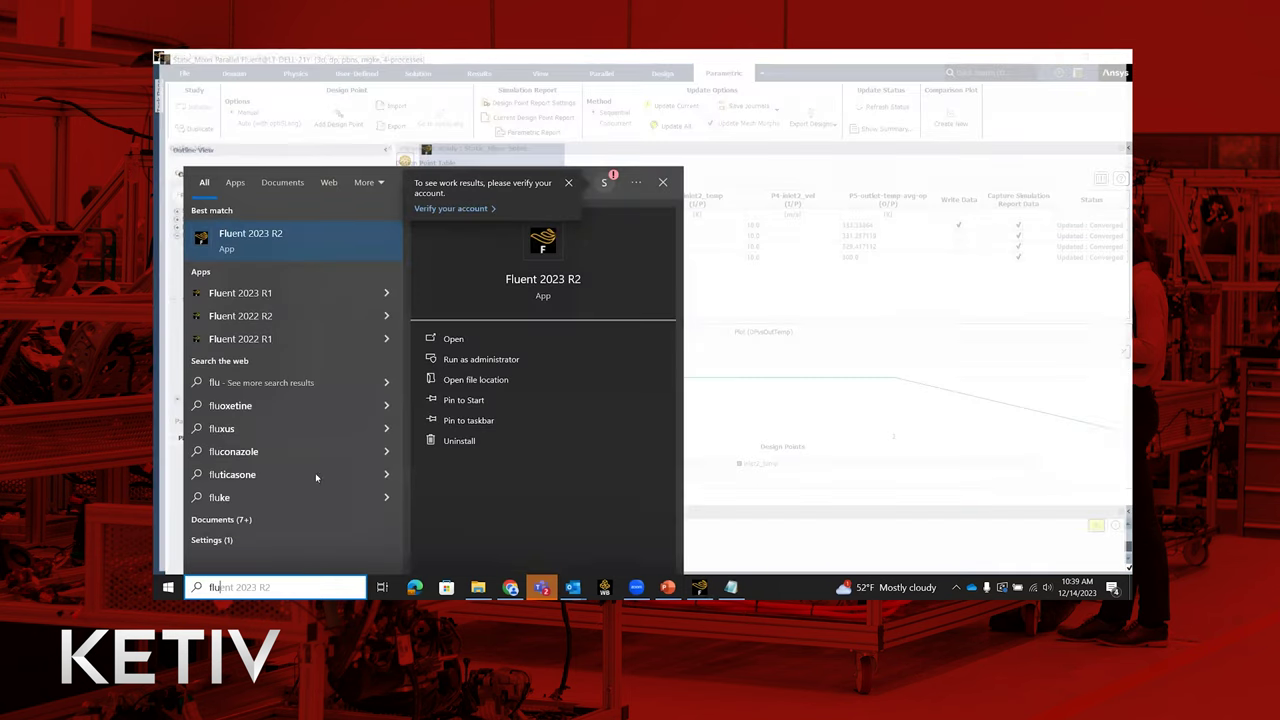
click(750, 160)
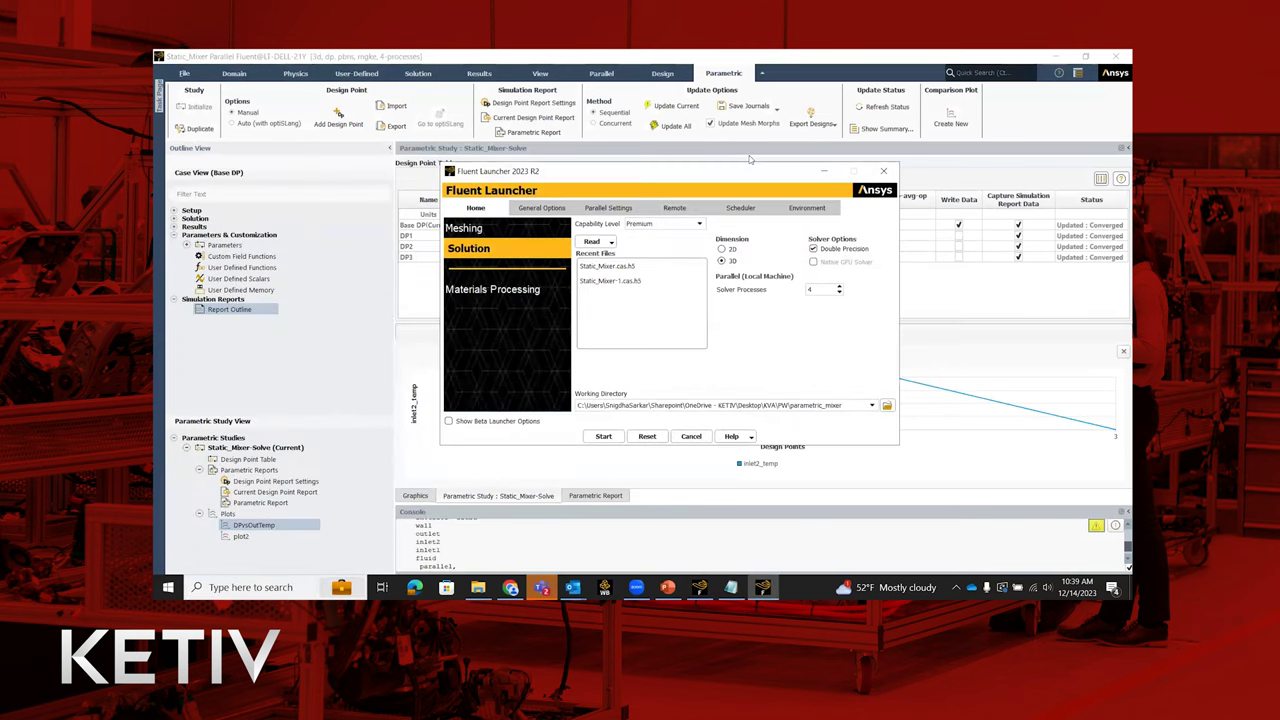
click(603, 436)
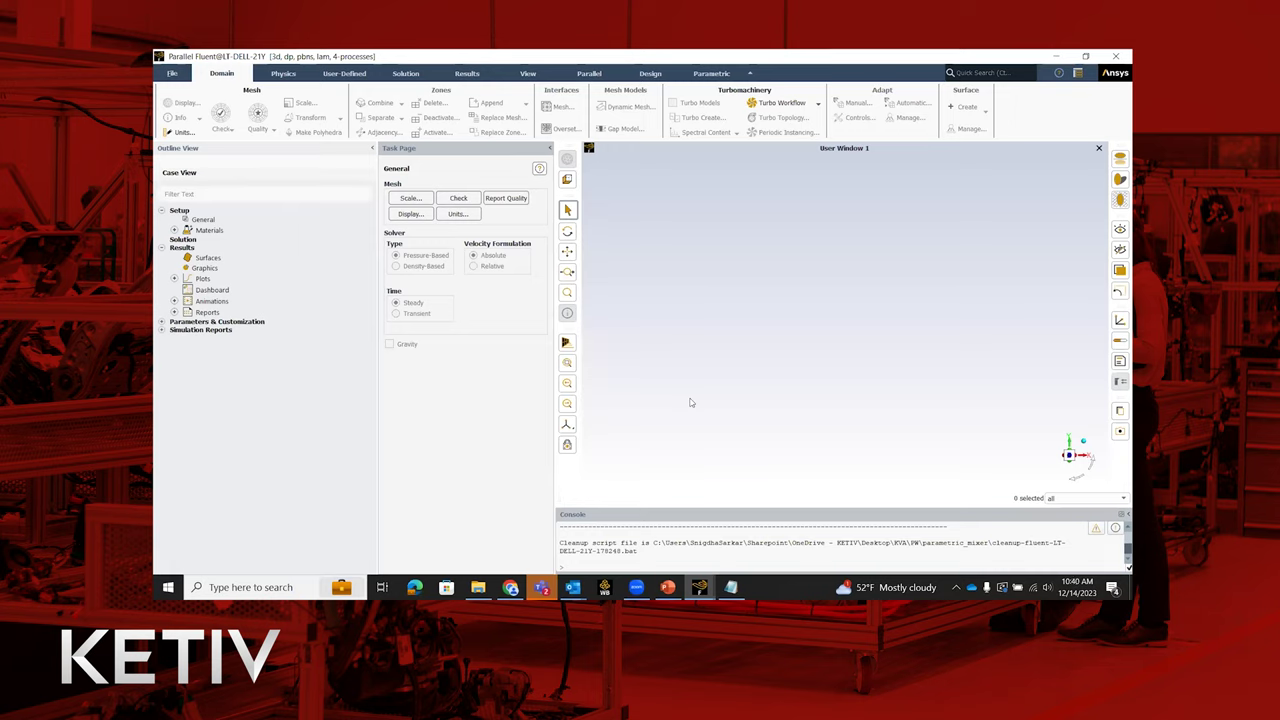
Step: Read the Static_Mixer.cas.h5 case together with its data
click(170, 77)
mouse_move(172, 89)
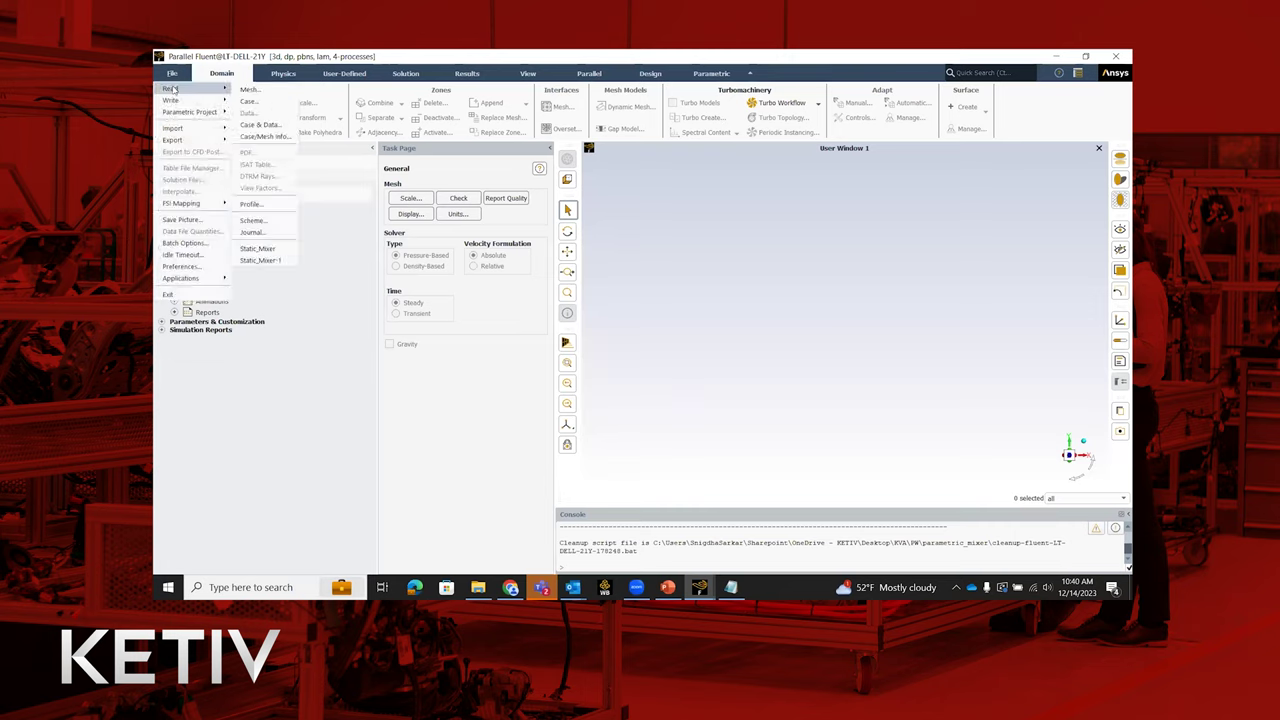
click(259, 124)
click(629, 341)
click(797, 368)
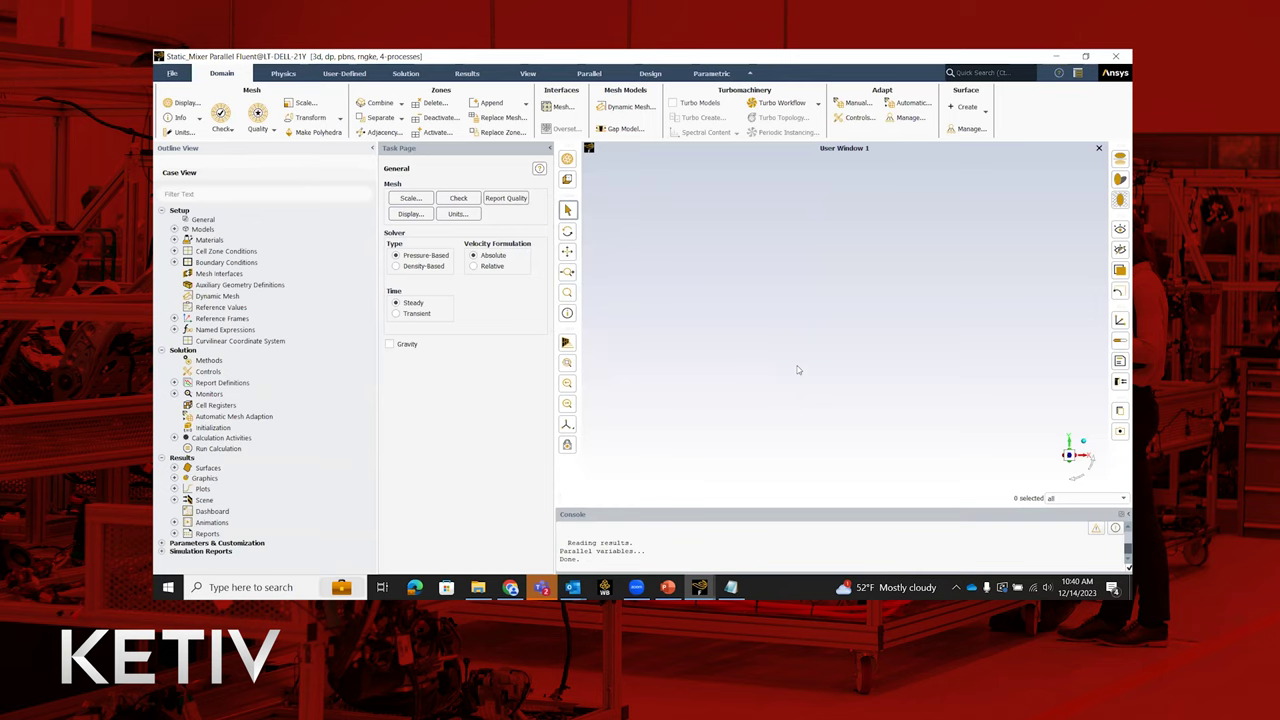
click(566, 160)
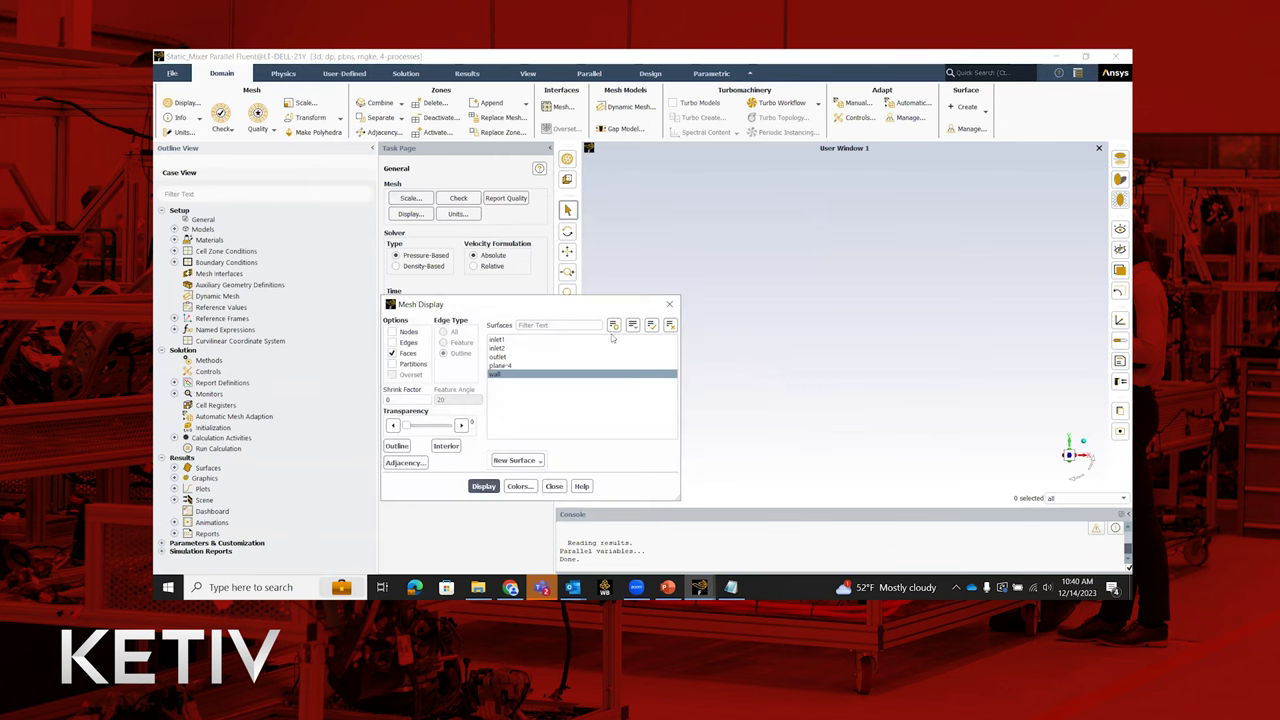
Step: Display every mixer surface except plane-4 and rotate to a side-on 3D view
click(651, 325)
ctrl+click(500, 365)
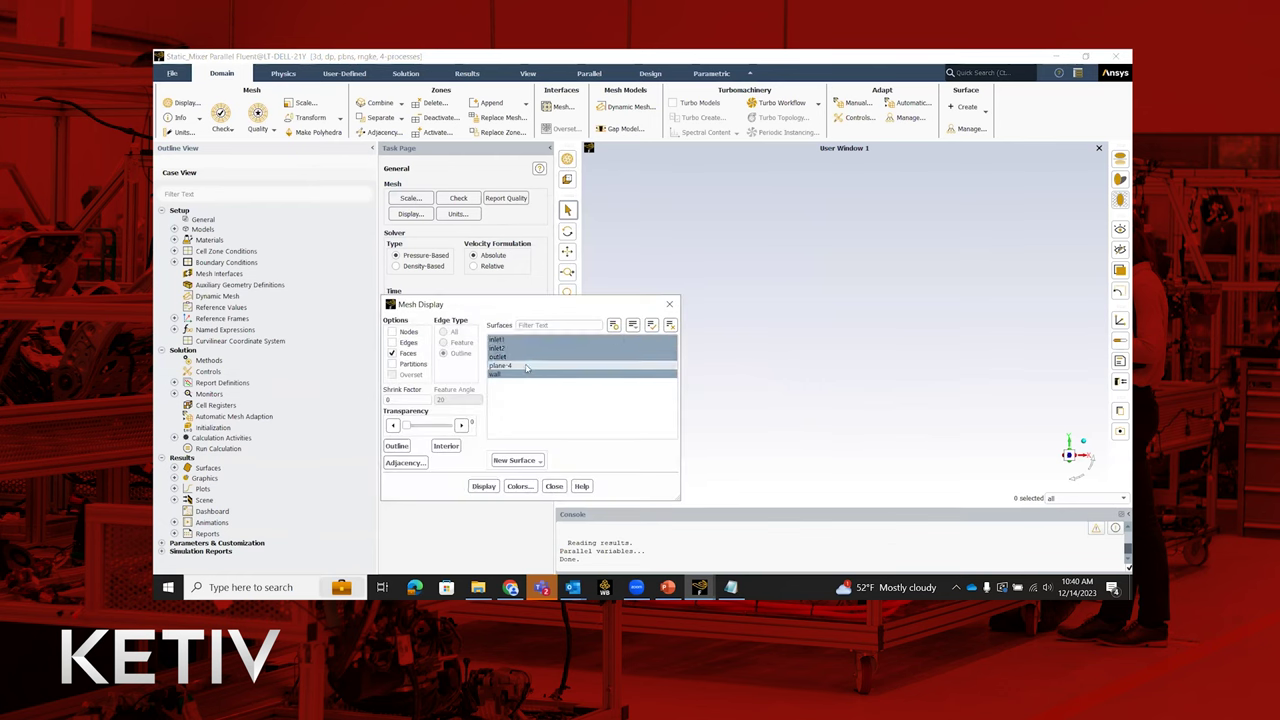
click(484, 486)
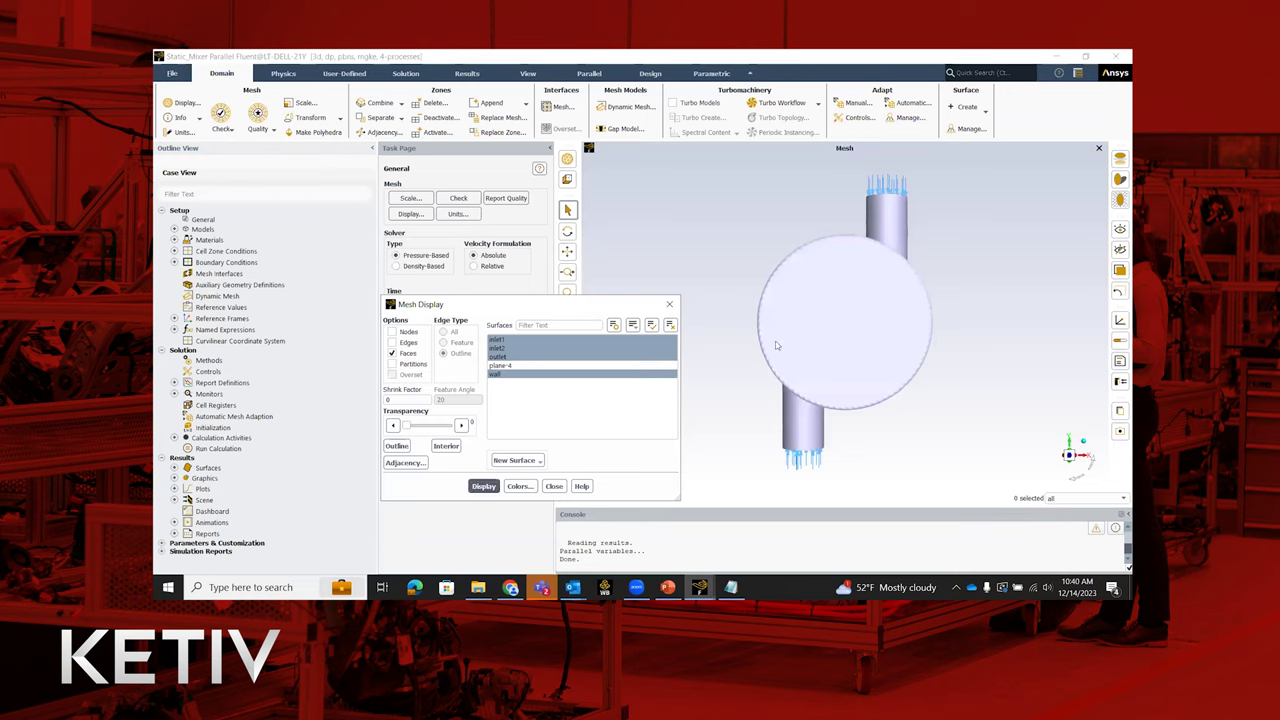
click(553, 486)
drag(817, 237, 893, 330)
drag(892, 264, 976, 237)
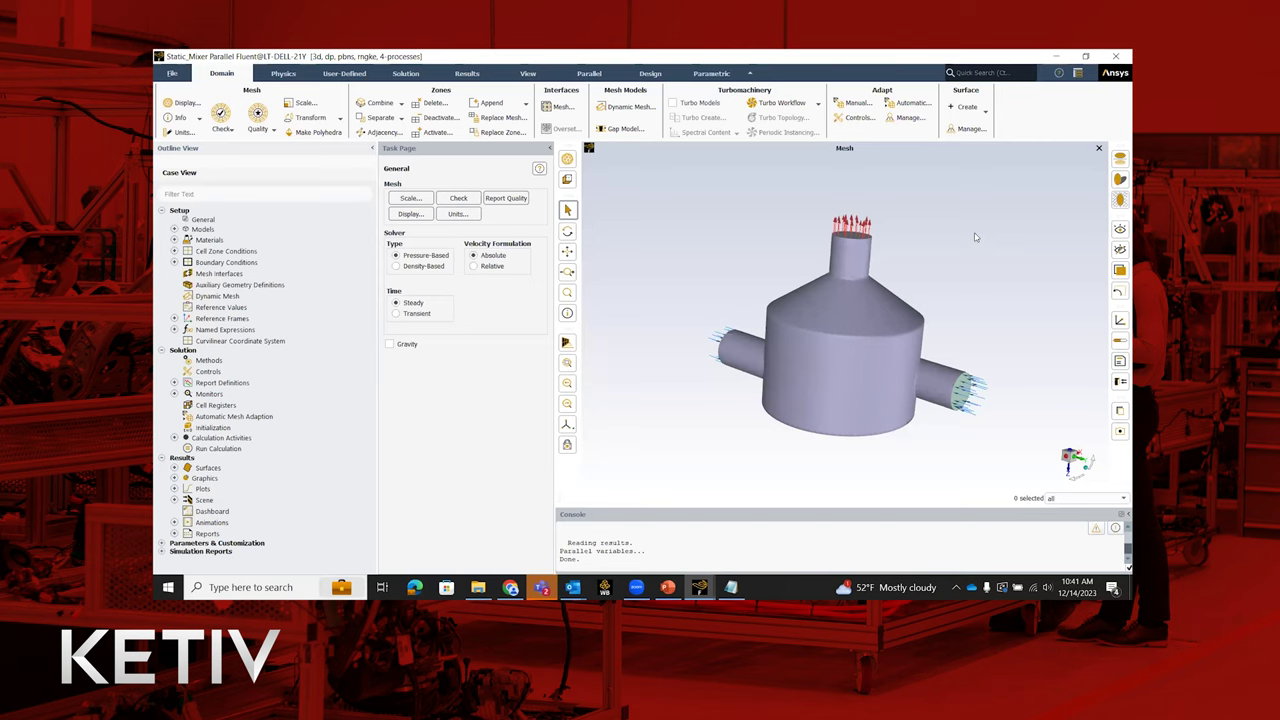
drag(976, 237, 882, 241)
Step: Zoom in on the mixer mesh and bring up the Design ribbon
scroll(885, 216, up, 2)
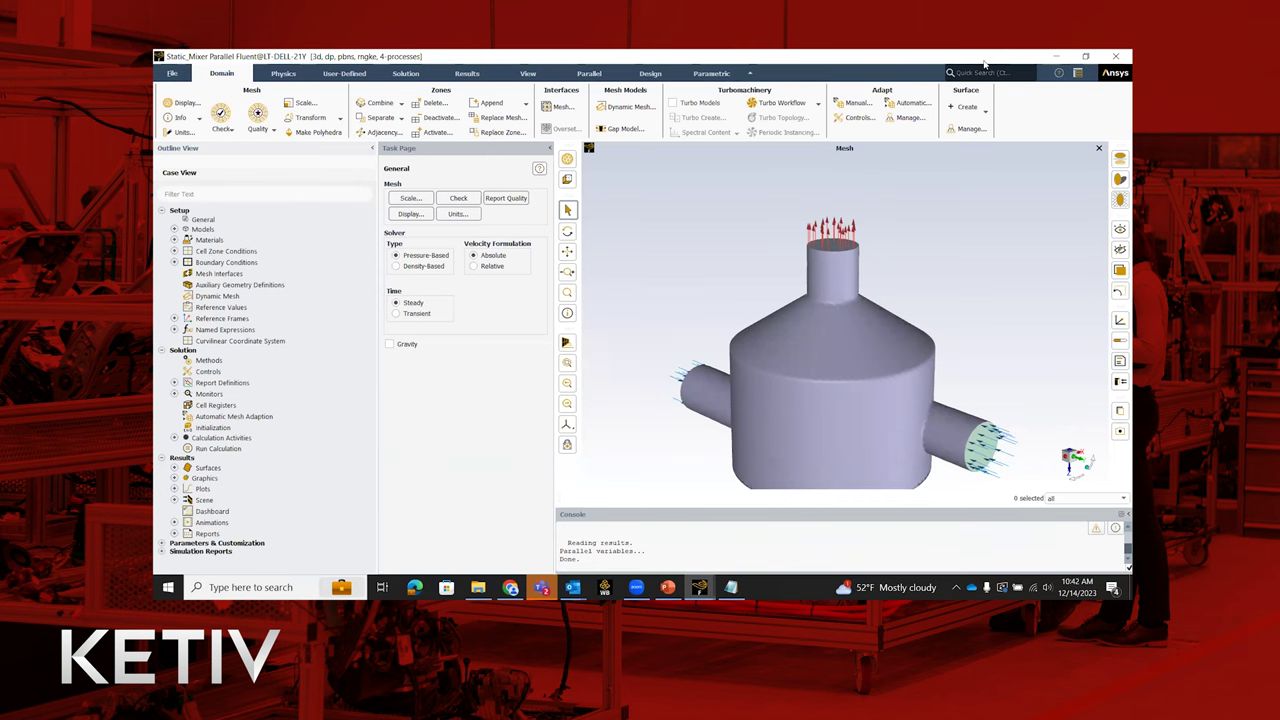
click(704, 115)
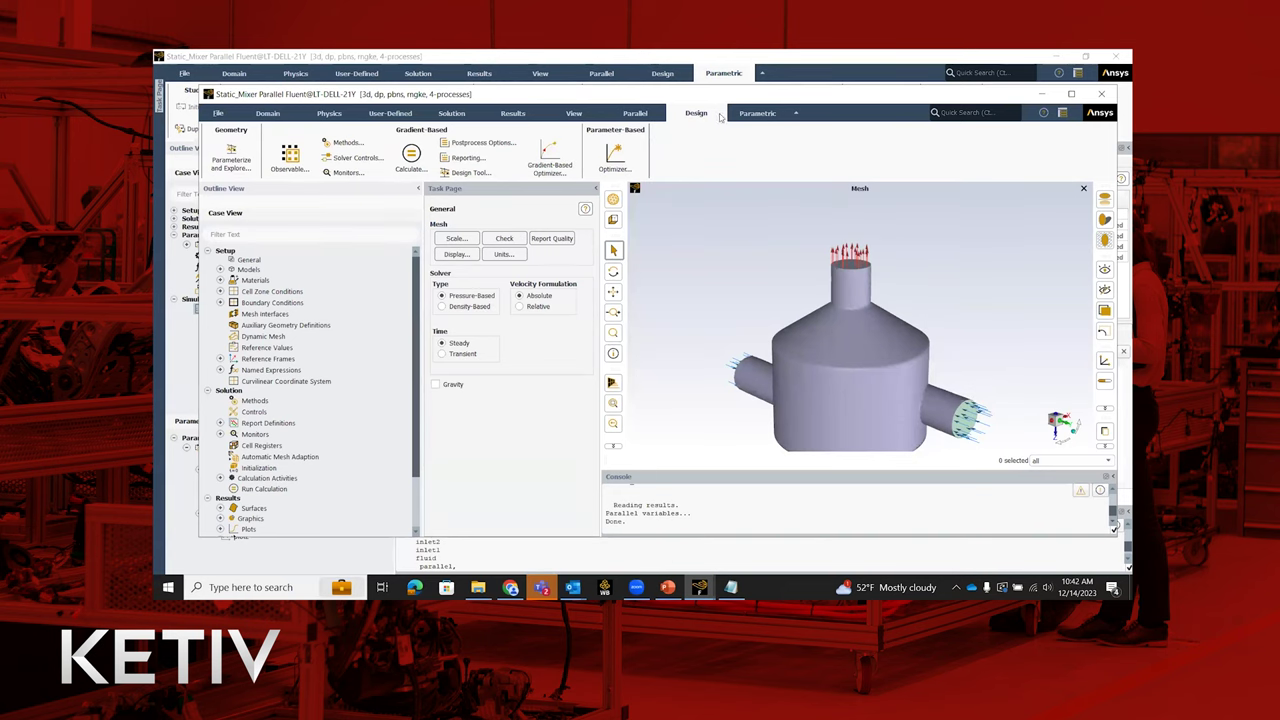
Step: Maximize the Fluent window to full screen
click(1070, 94)
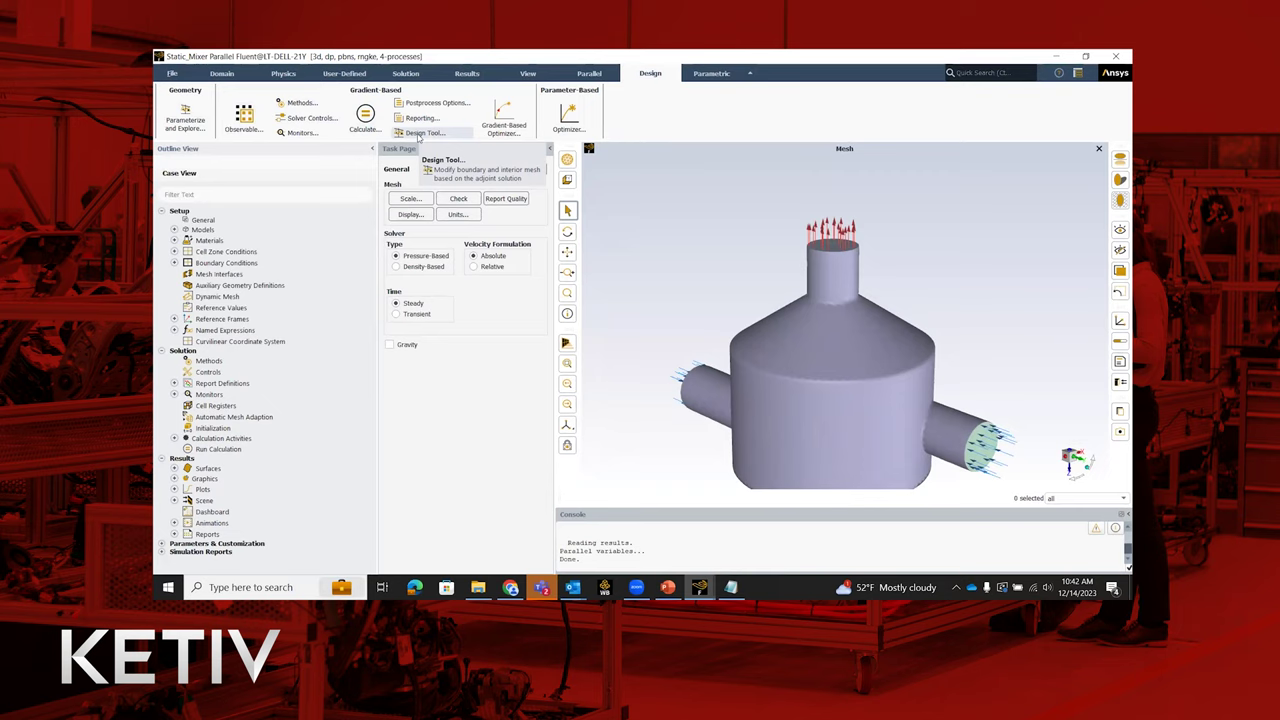
Step: Open Parameterize and Explore beside the model and show its Region extents (-1 to 1 m)
click(196, 120)
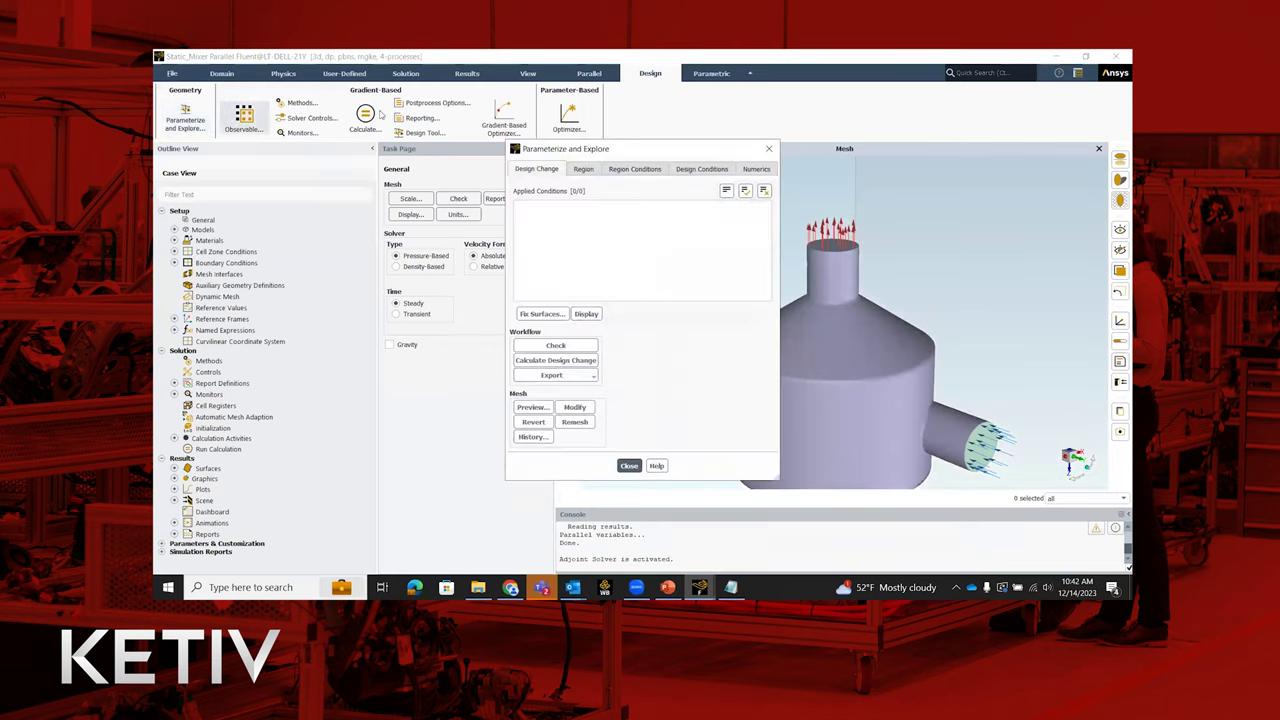
drag(603, 156, 358, 183)
scroll(831, 286, down, 5)
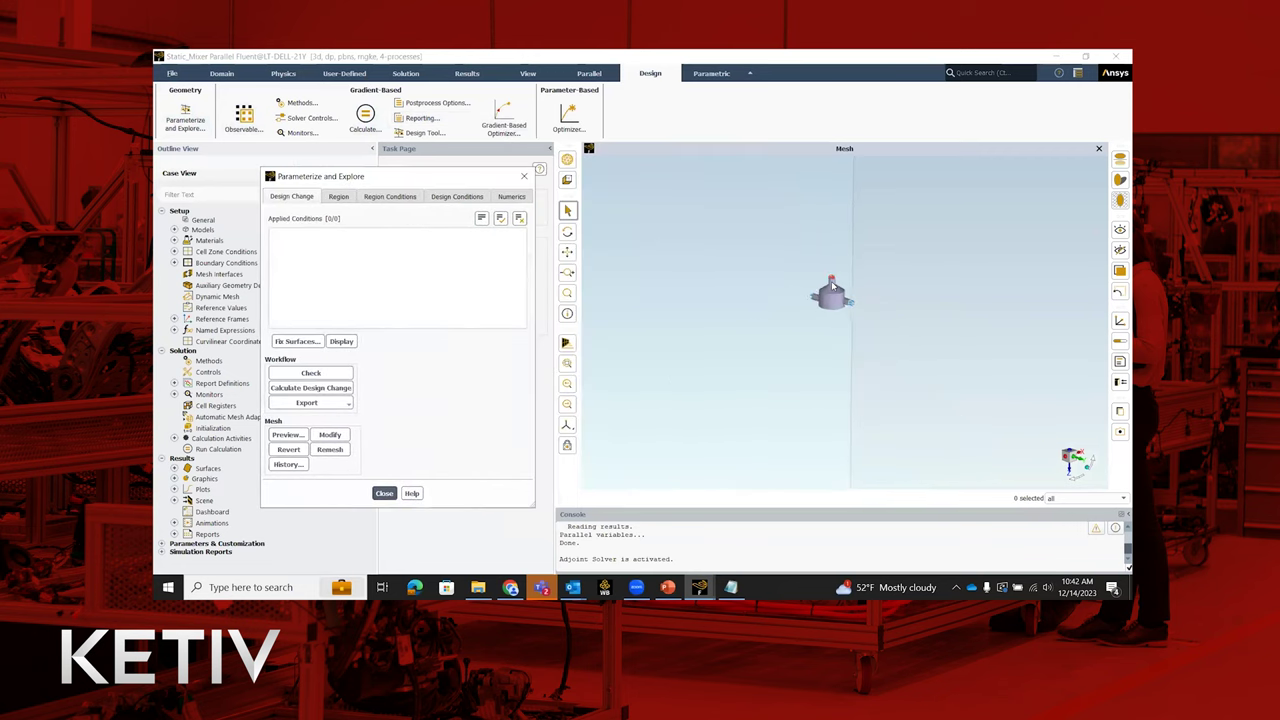
scroll(831, 286, up, 10)
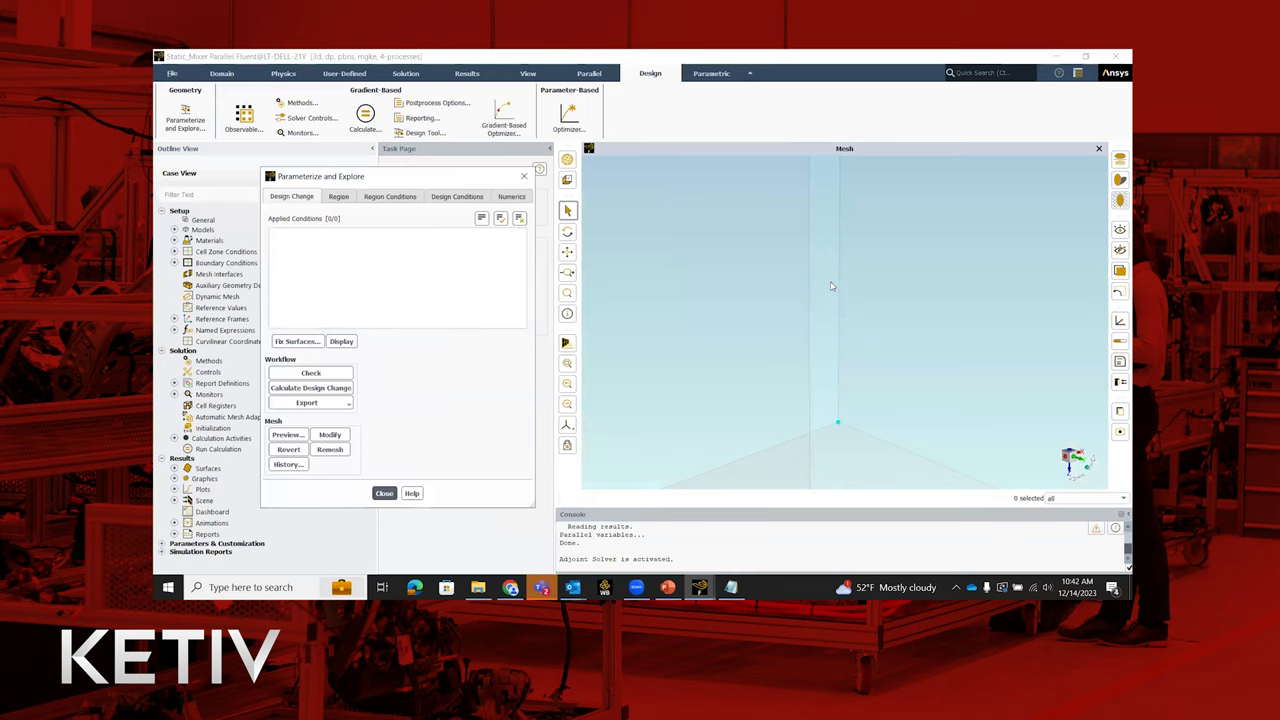
scroll(831, 286, down, 8)
scroll(845, 211, up, 8)
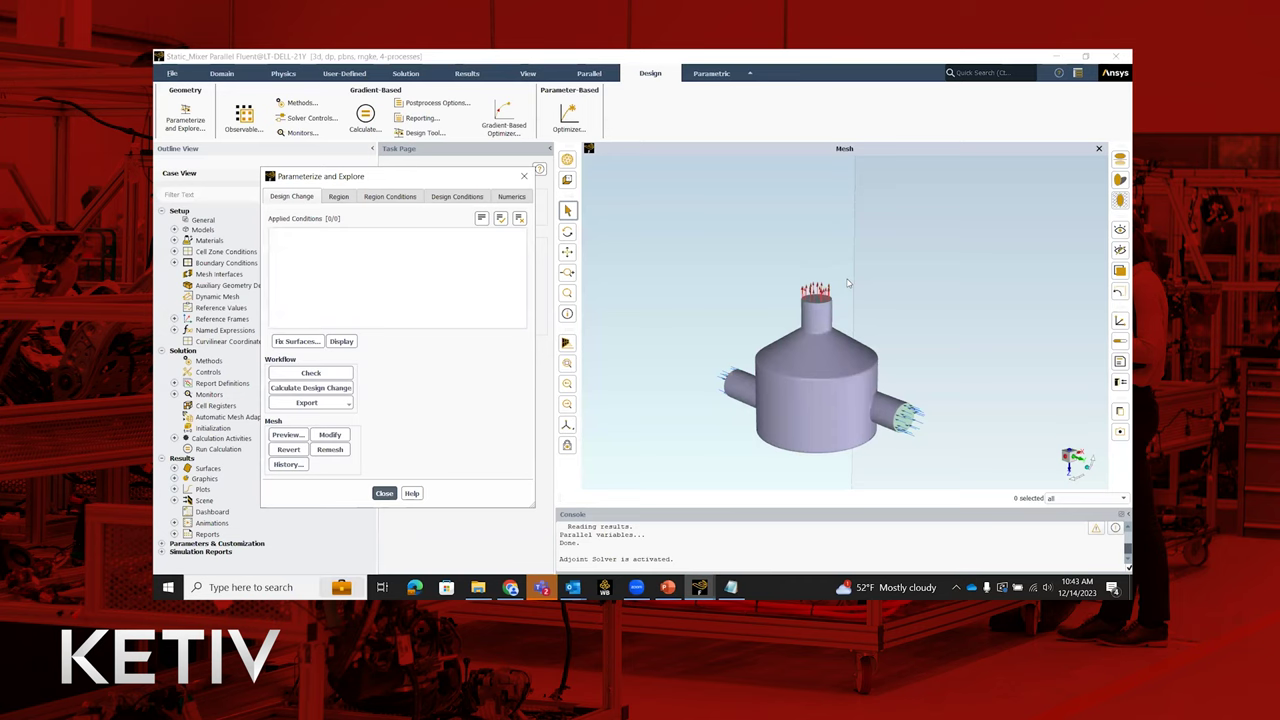
click(350, 200)
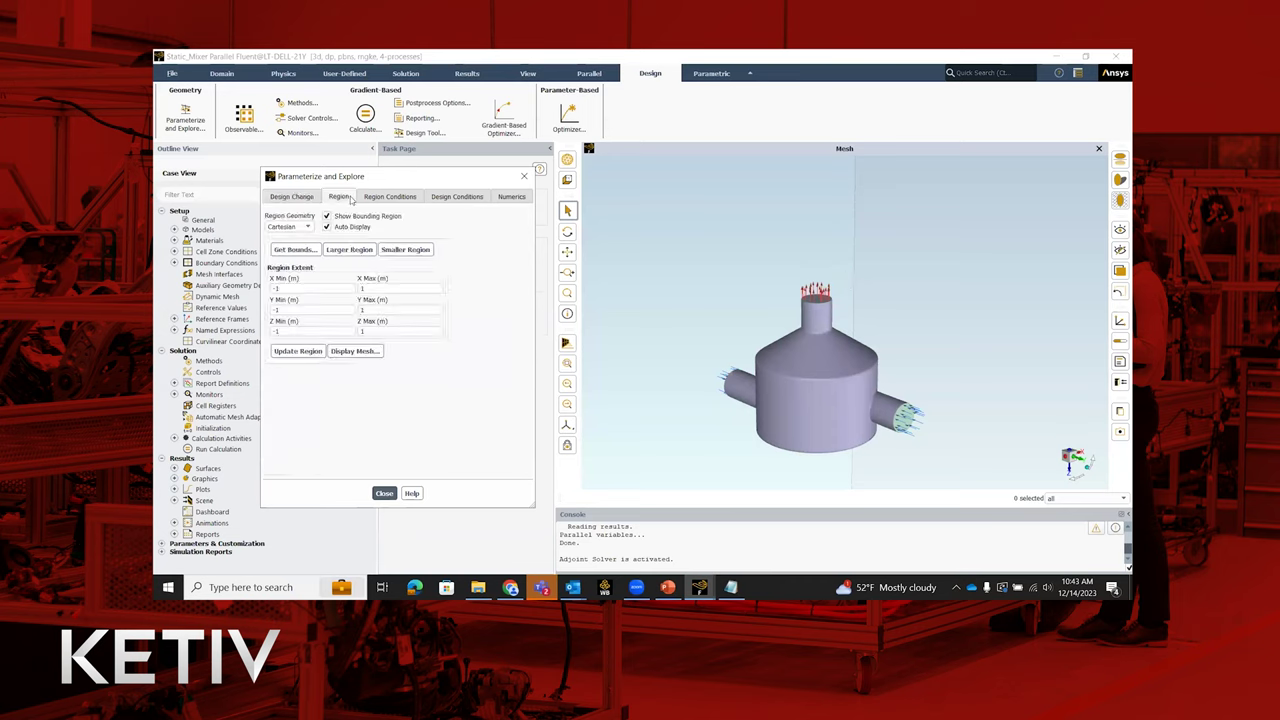
Step: Fill the morphing region extents from the chosen zone and tilt the view onto the outlet
click(306, 252)
click(447, 354)
click(438, 480)
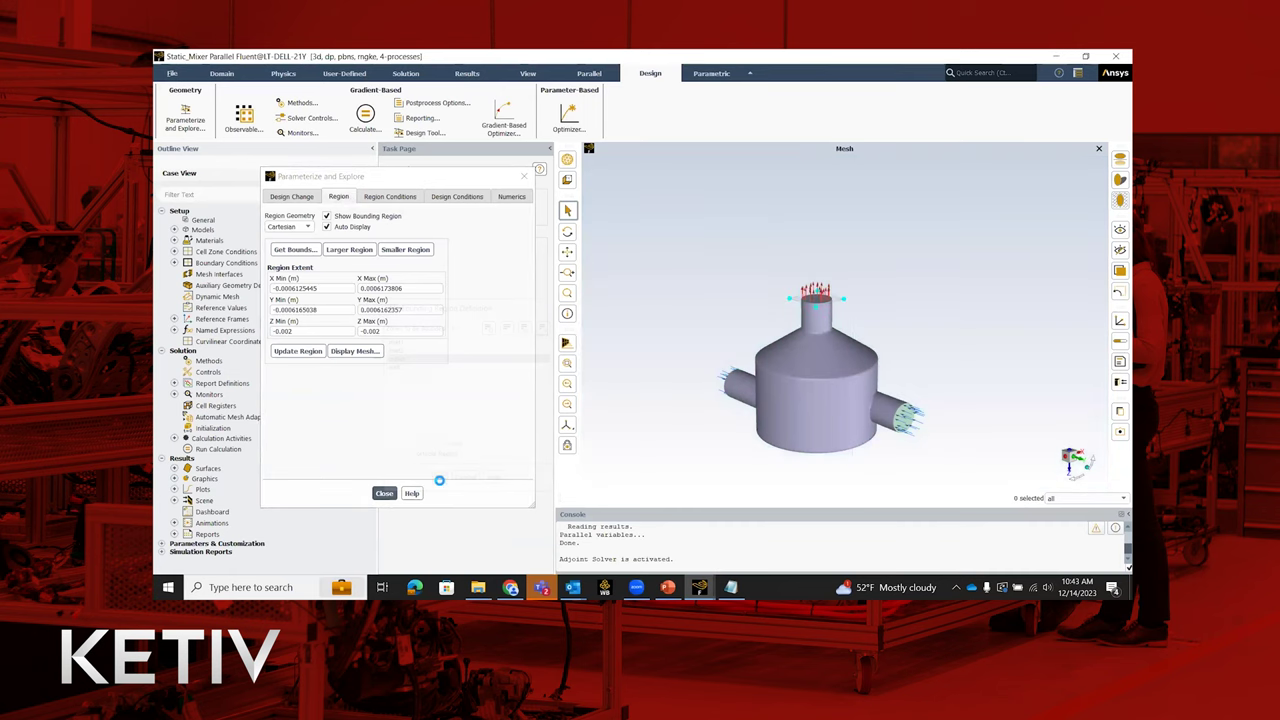
scroll(785, 300, up, 4)
drag(932, 283, 932, 296)
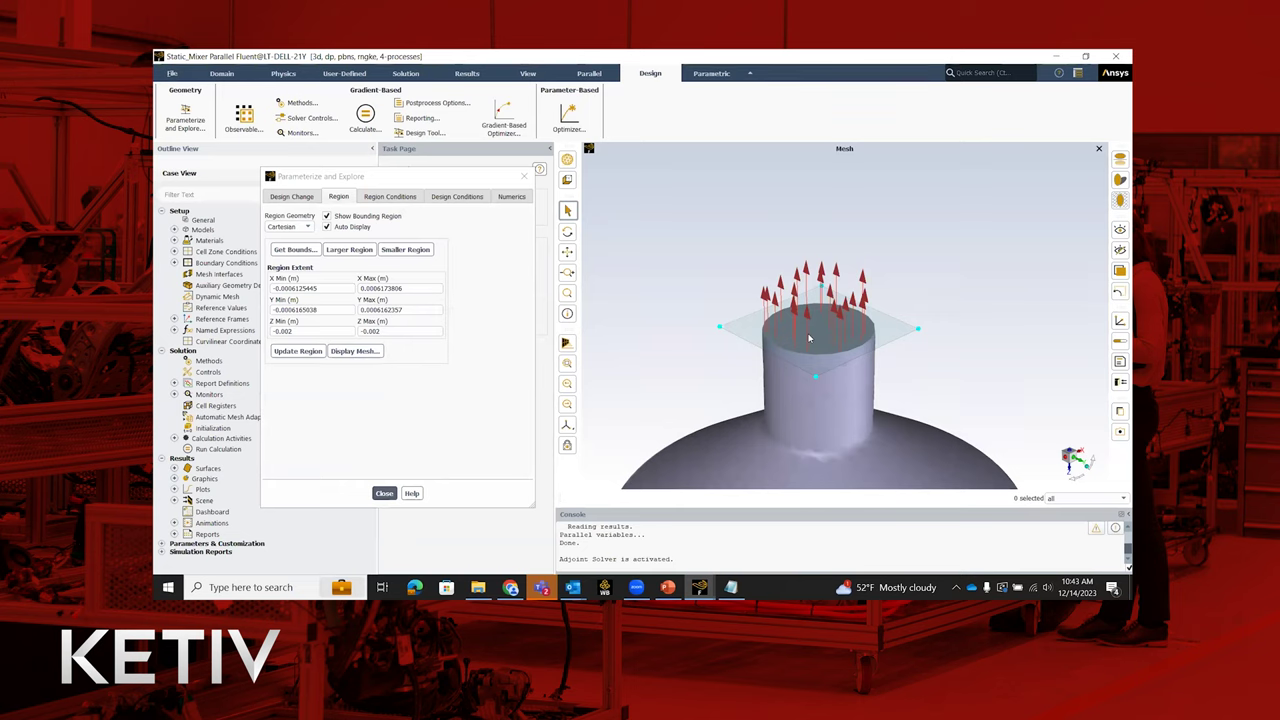
Step: Set the region's Z extent to -0.005 to 0.005 m and update the region
click(343, 331)
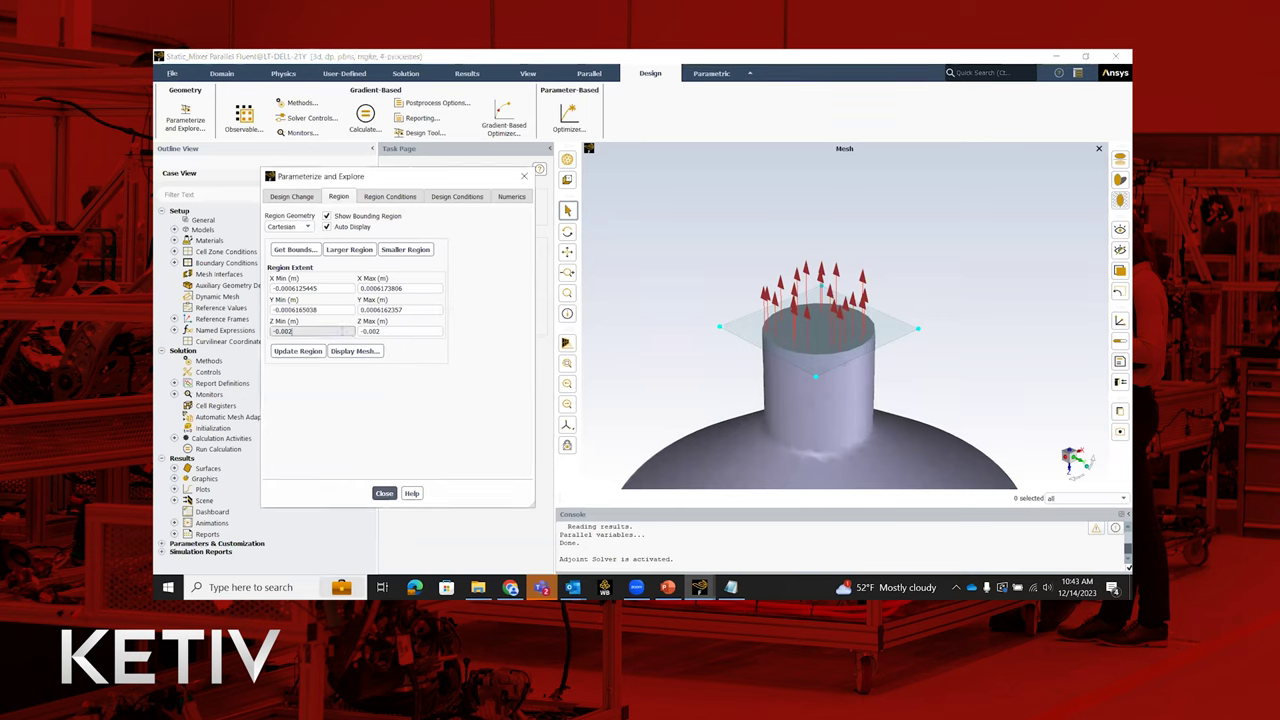
click(392, 330)
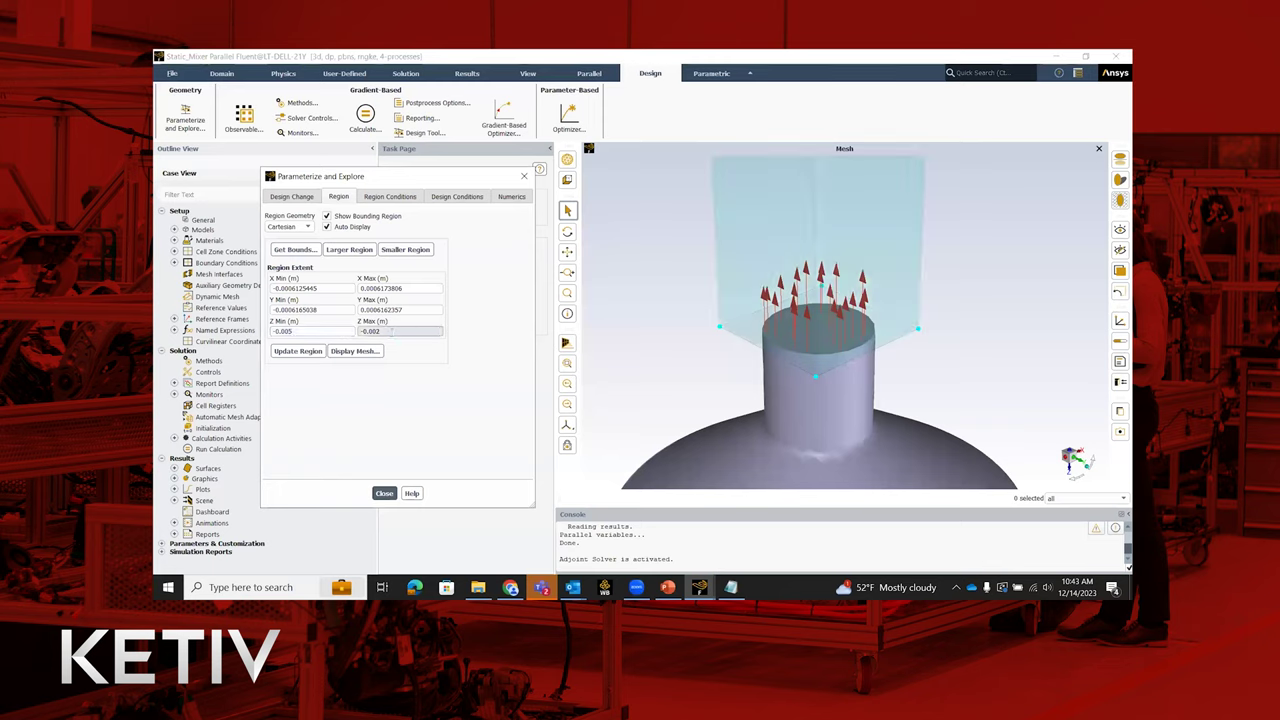
click(318, 332)
text(-0.002)
key(Tab)
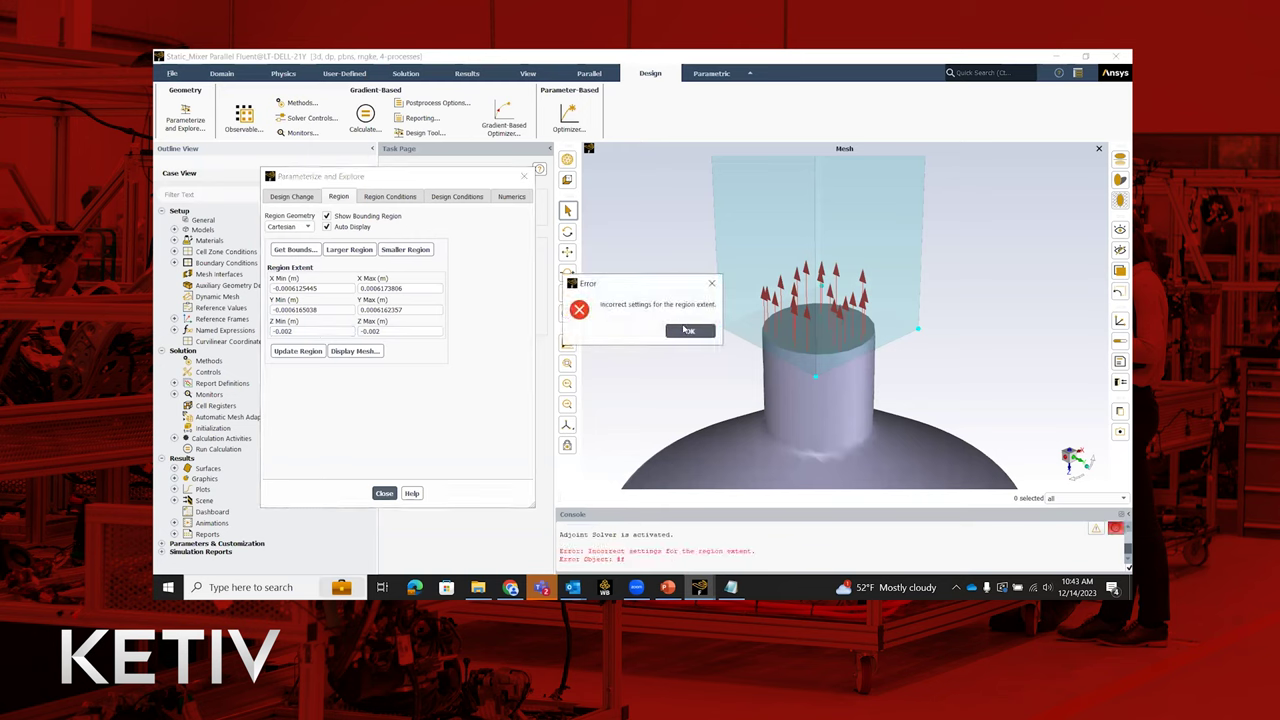
click(690, 331)
click(393, 331)
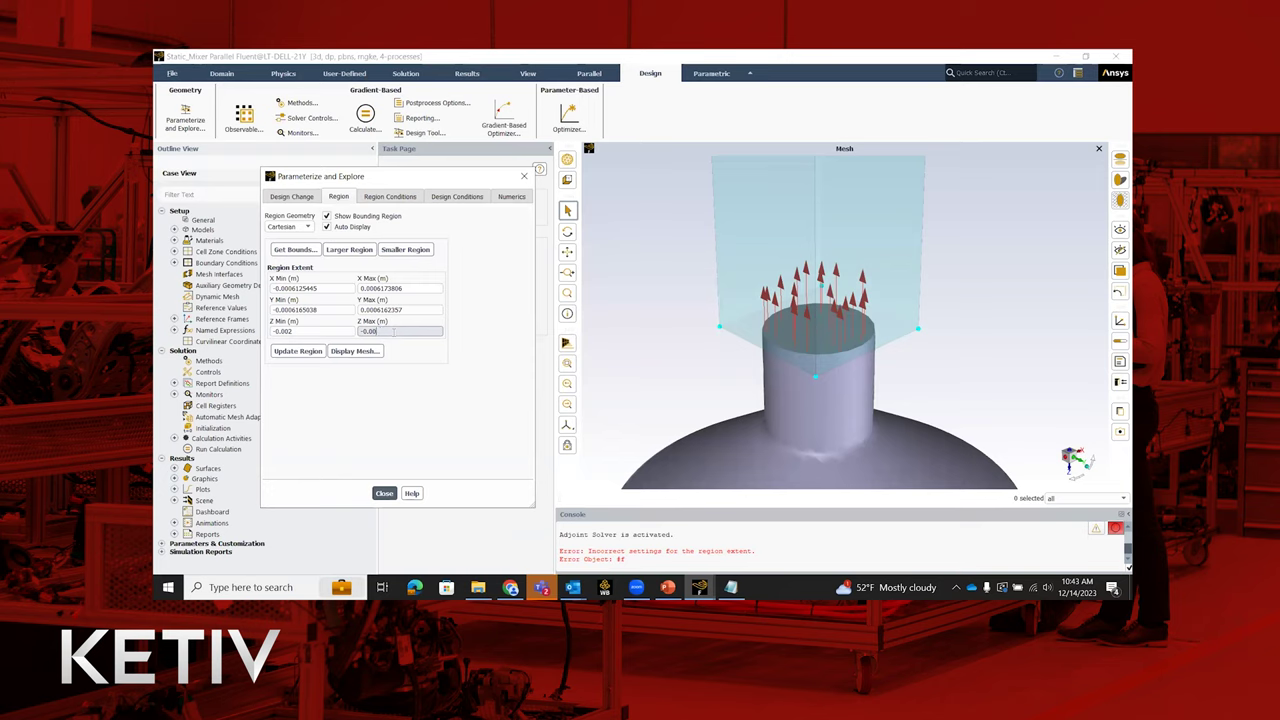
text(0)
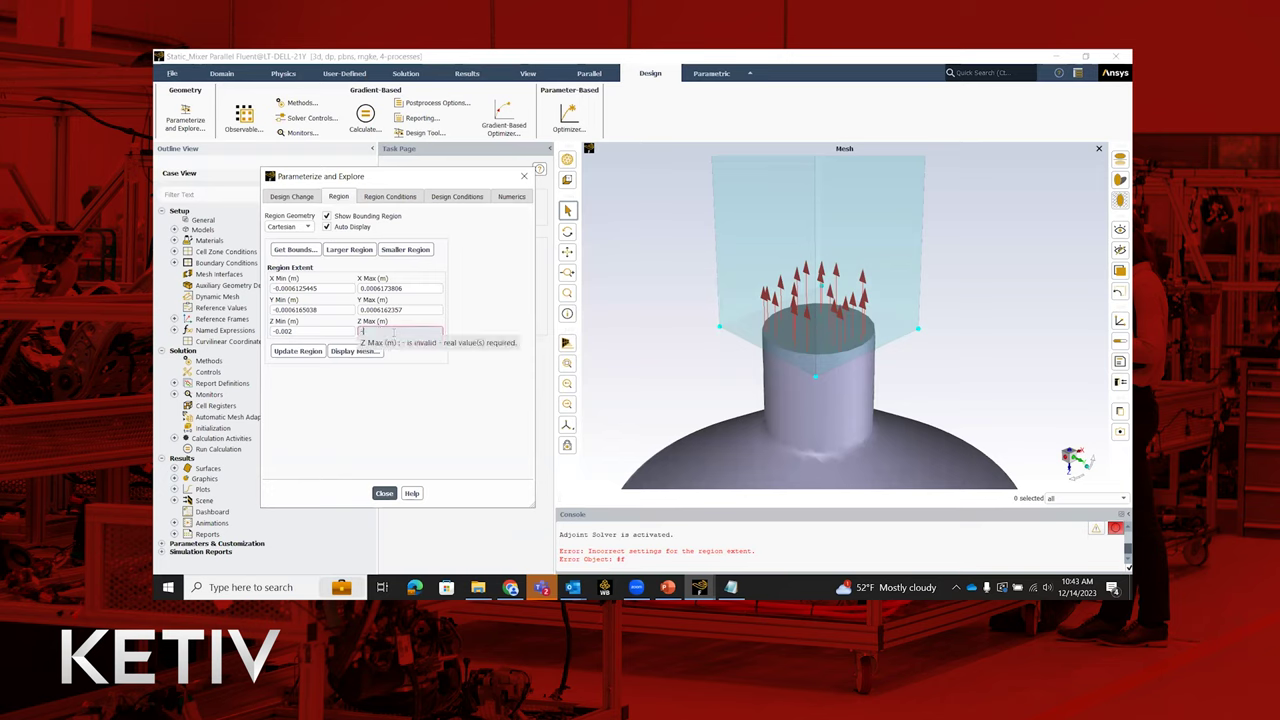
text(.)
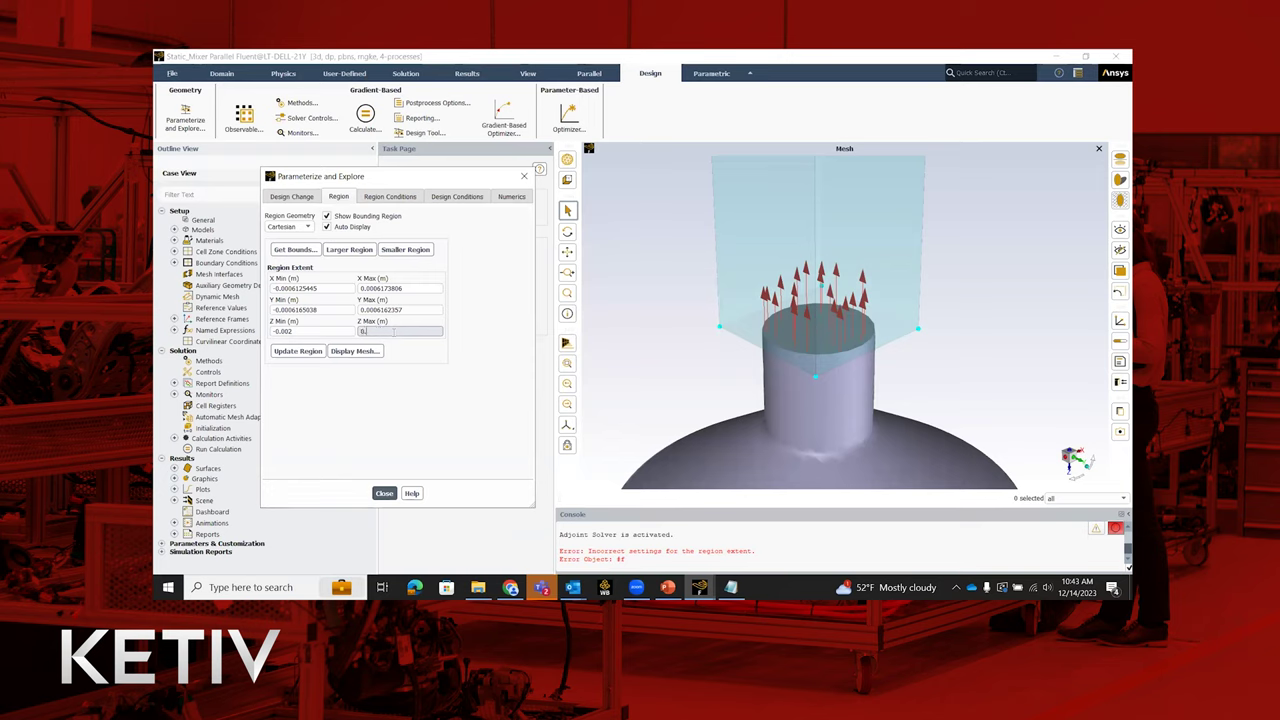
text(005)
key(Return)
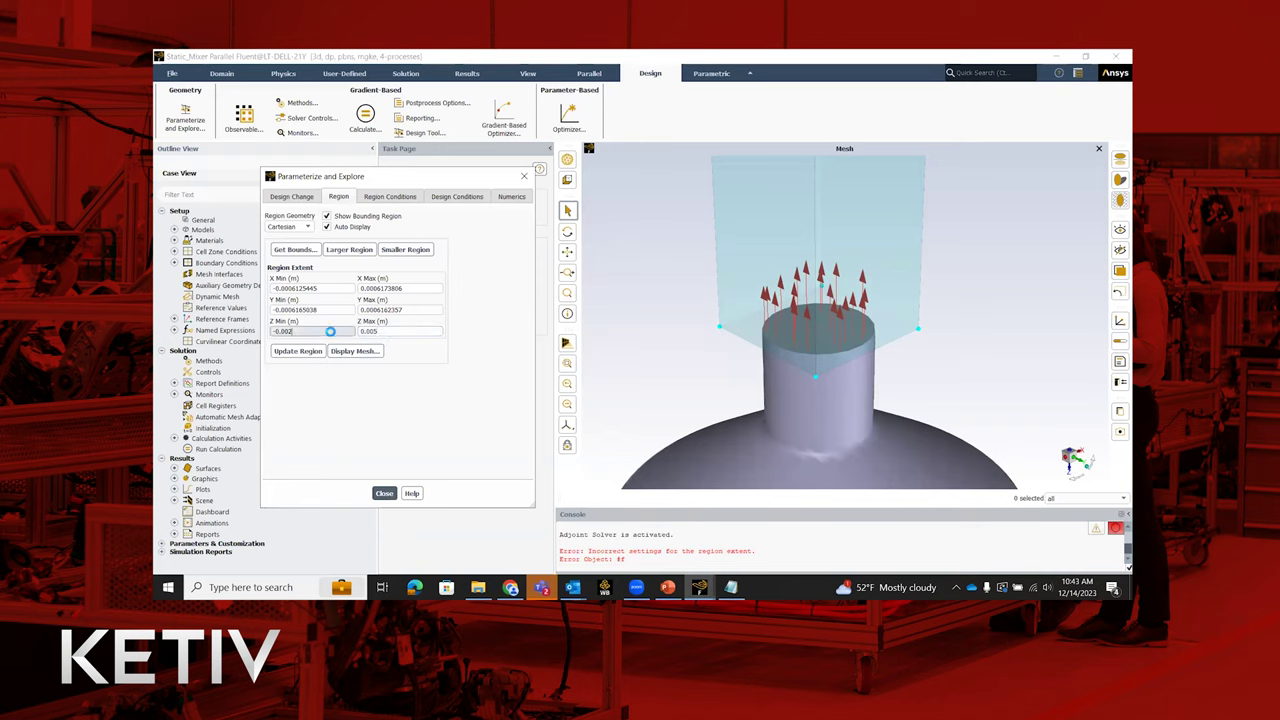
key(Return)
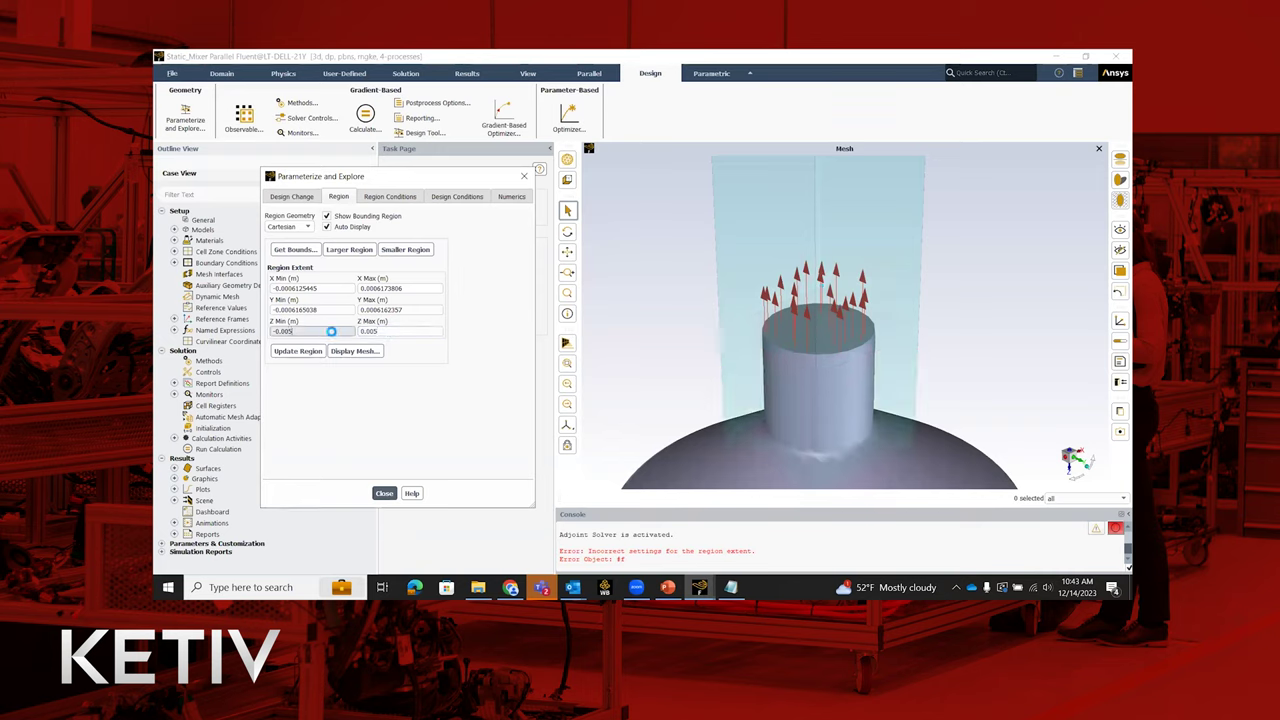
click(298, 351)
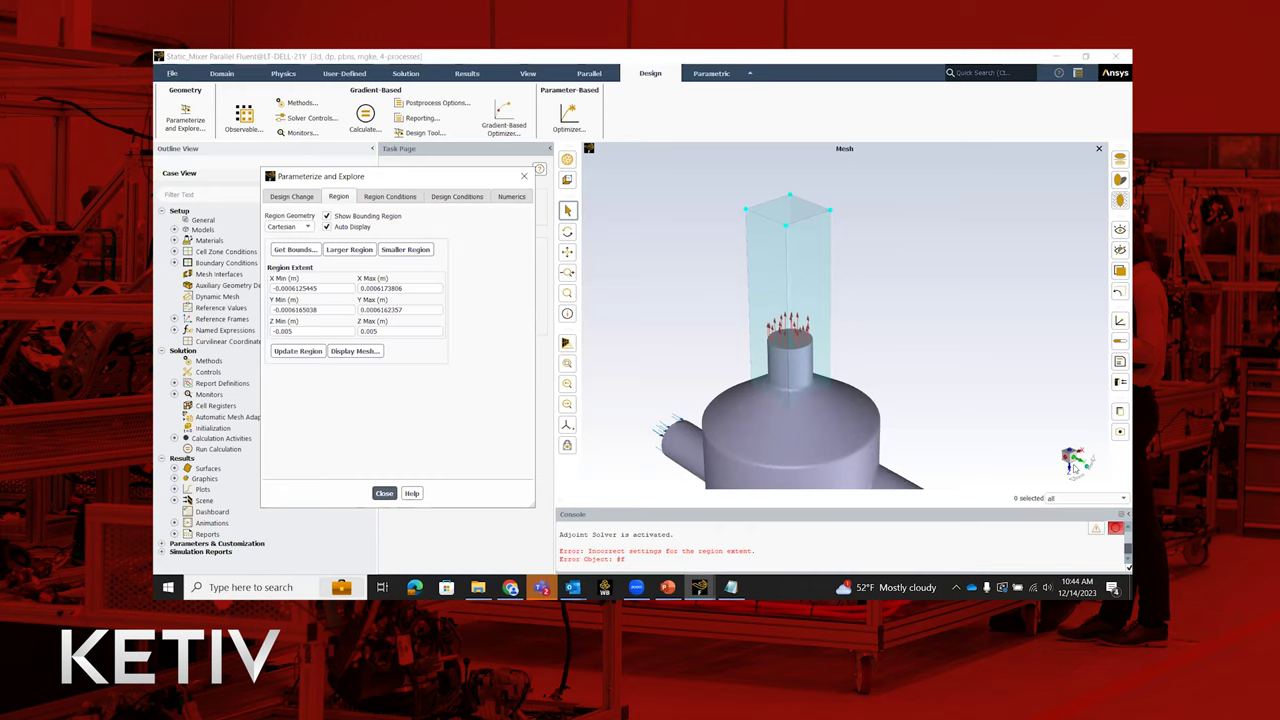
Step: Add a new translation-type design condition, translation-01, with zero default displacements
click(476, 197)
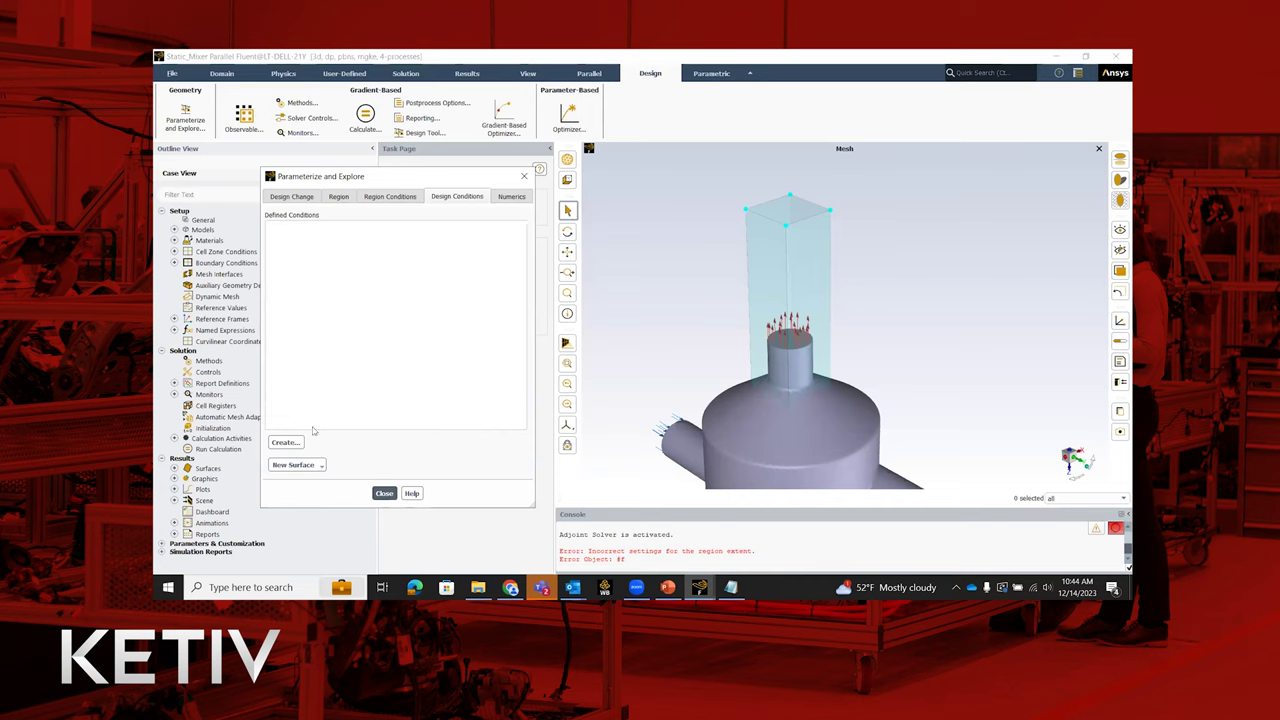
click(285, 442)
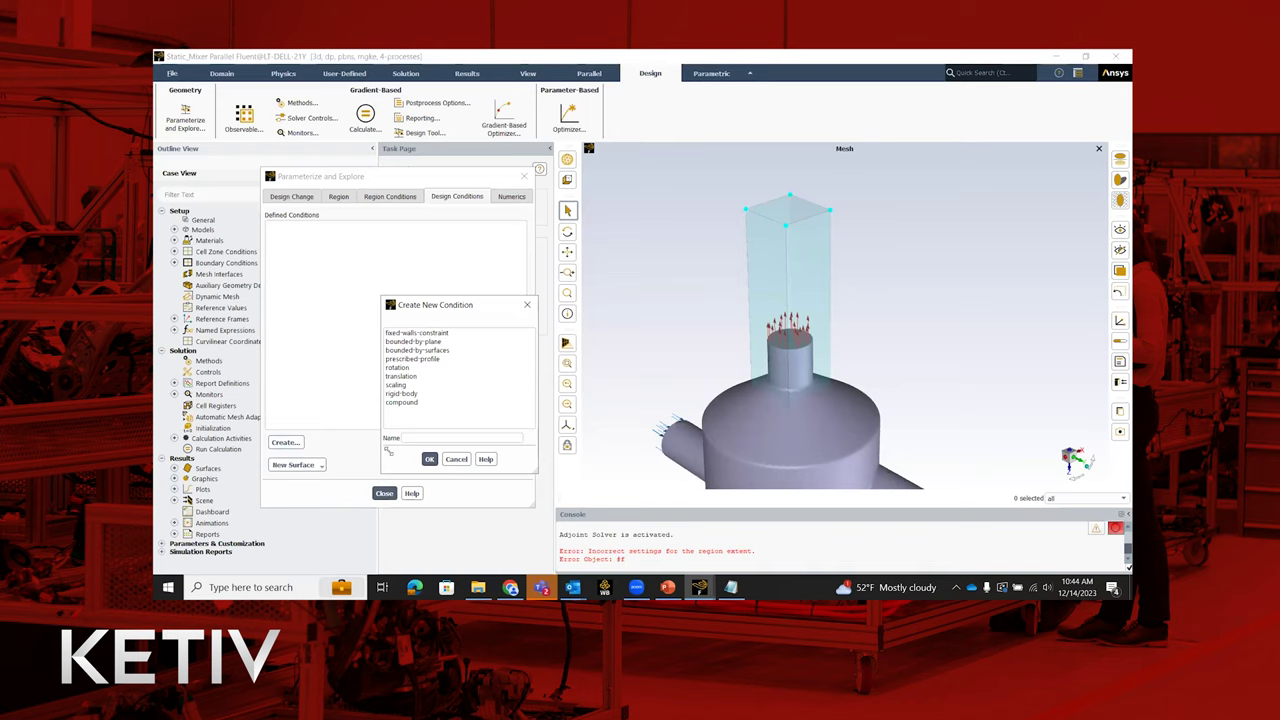
click(407, 378)
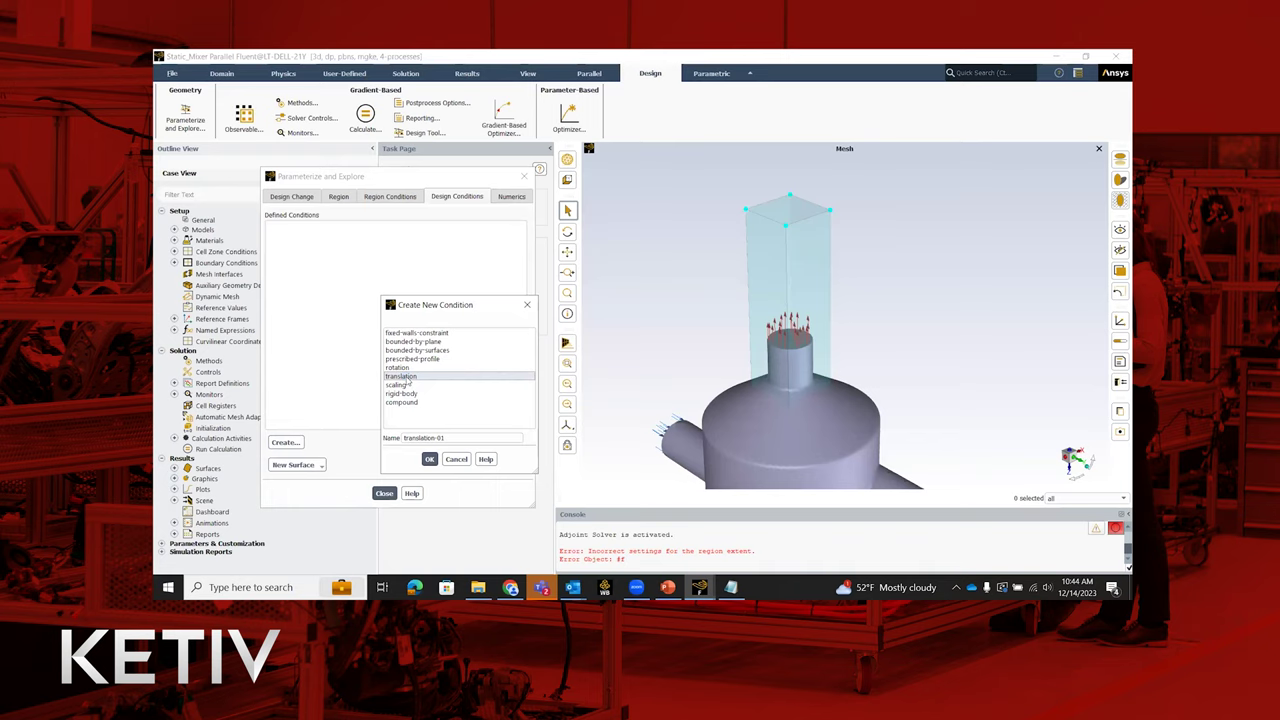
click(429, 458)
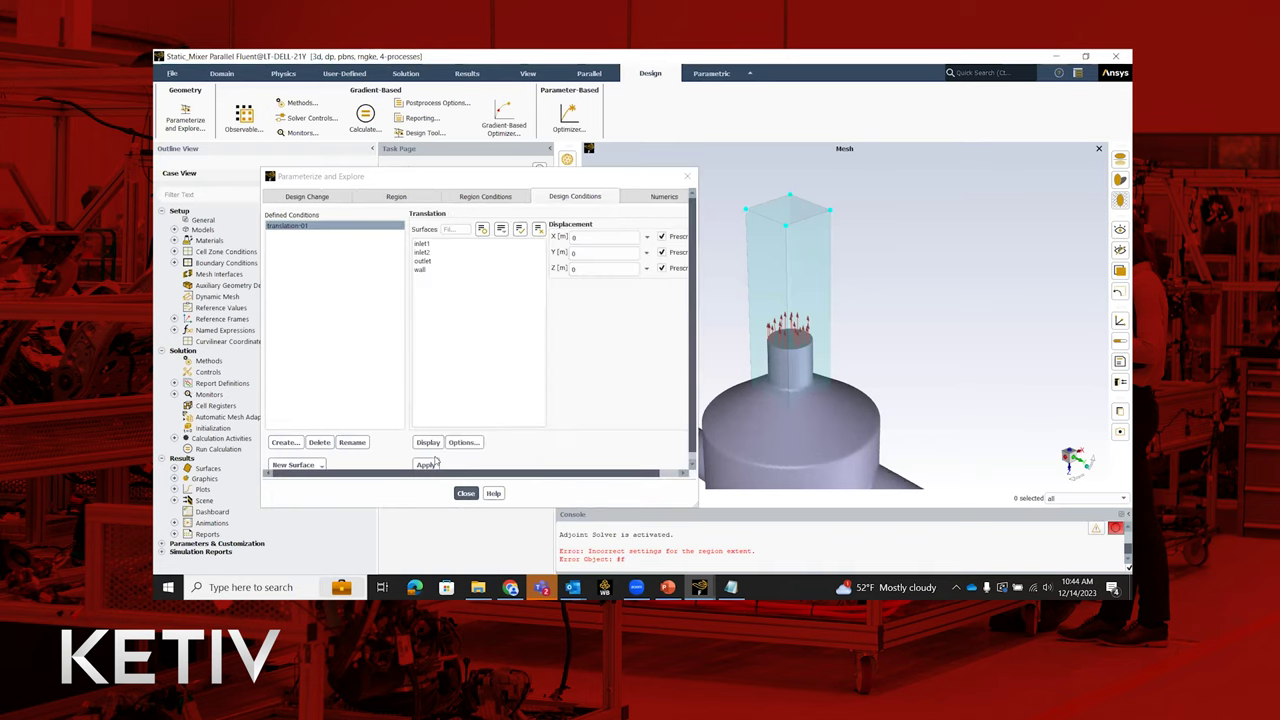
Step: Apply translation-01 to the outlet surface with a Z displacement of -0.001 m
click(440, 261)
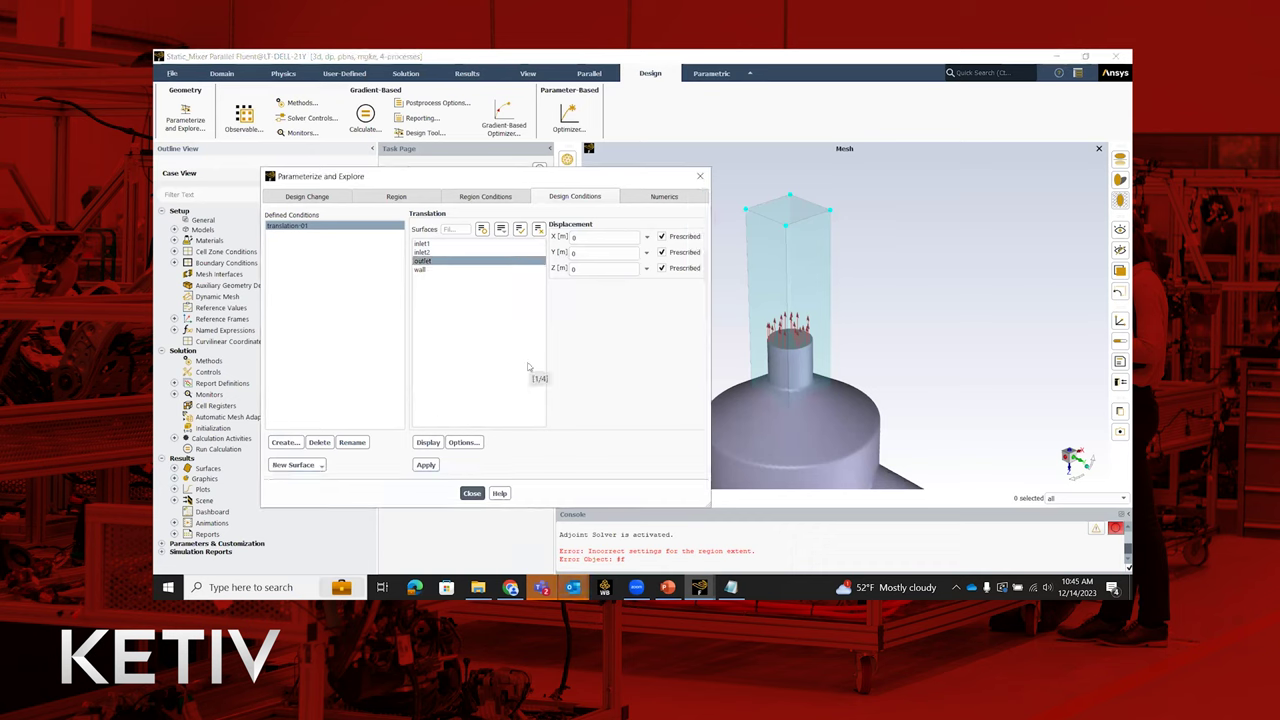
click(596, 268)
key(BackSpace)
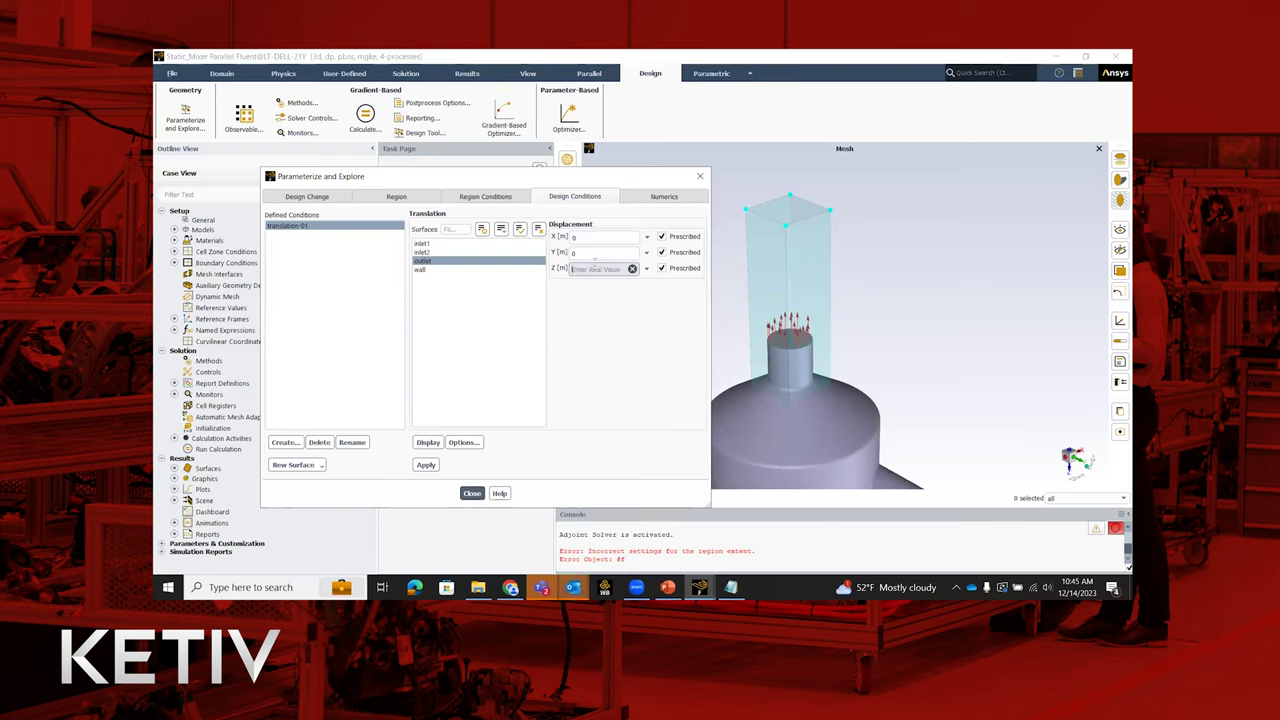
text(-0.001)
click(426, 465)
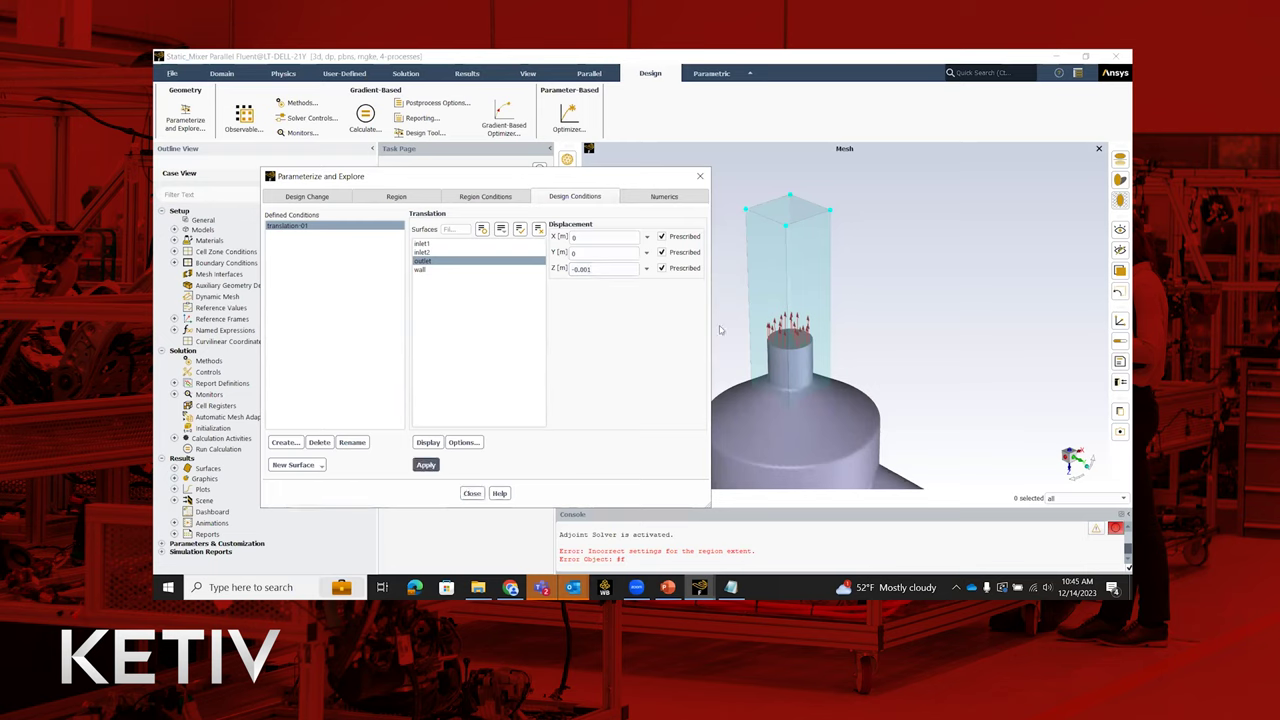
click(344, 199)
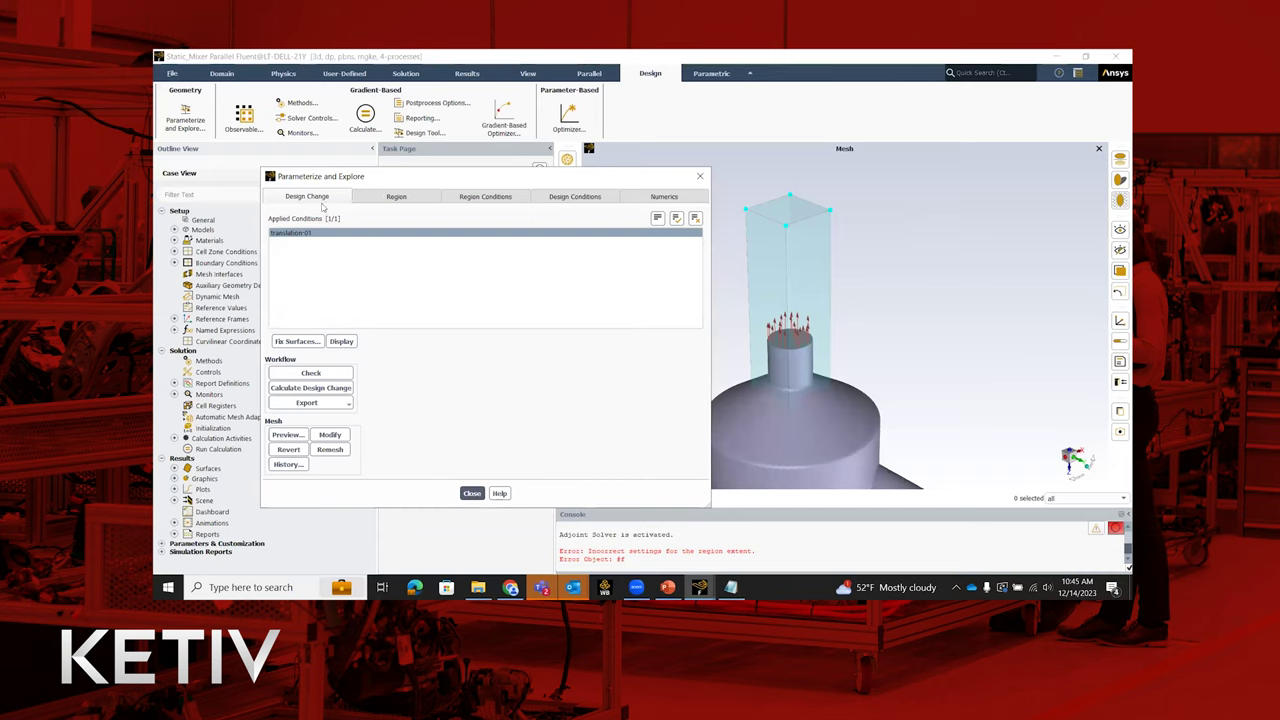
Step: Calculate the design change and highlight the reported 1.0000e-03 m maximum boundary displacement
click(340, 389)
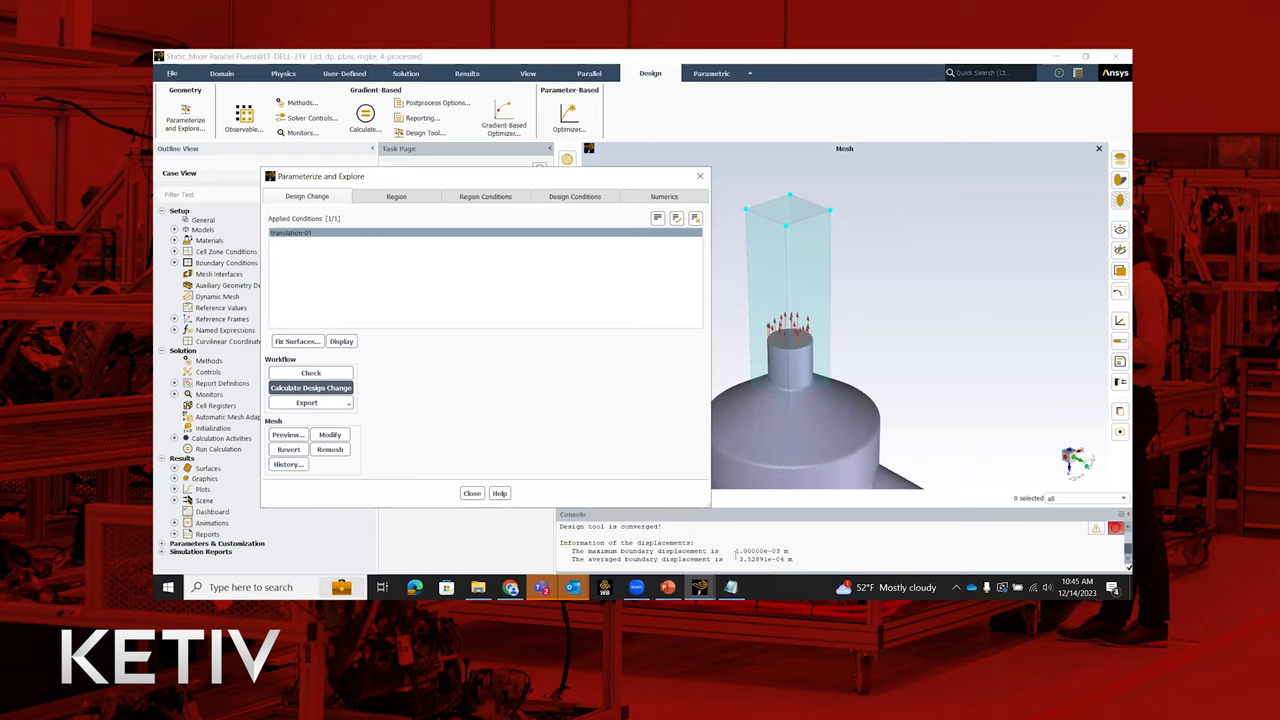
drag(735, 550, 790, 550)
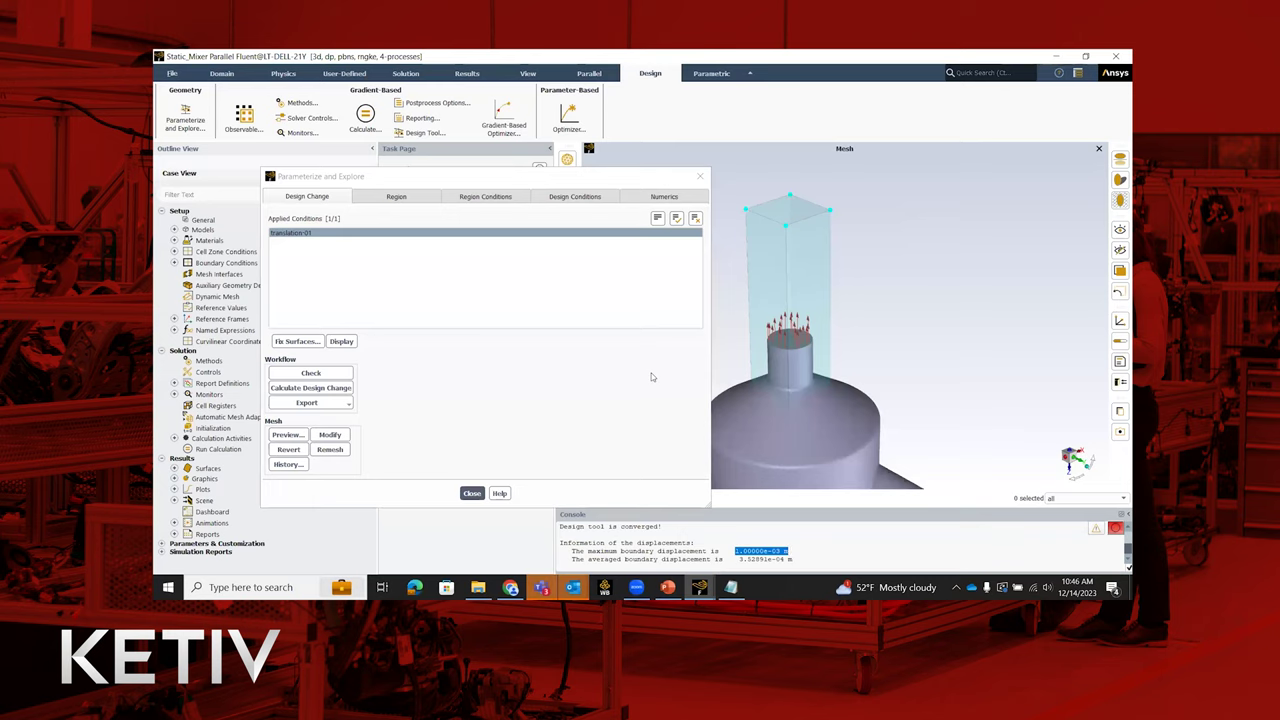
Step: Preview the morphed outlet and wall surfaces as a deformed mesh and zoom in on the outlet
click(285, 435)
drag(421, 367, 421, 375)
click(424, 502)
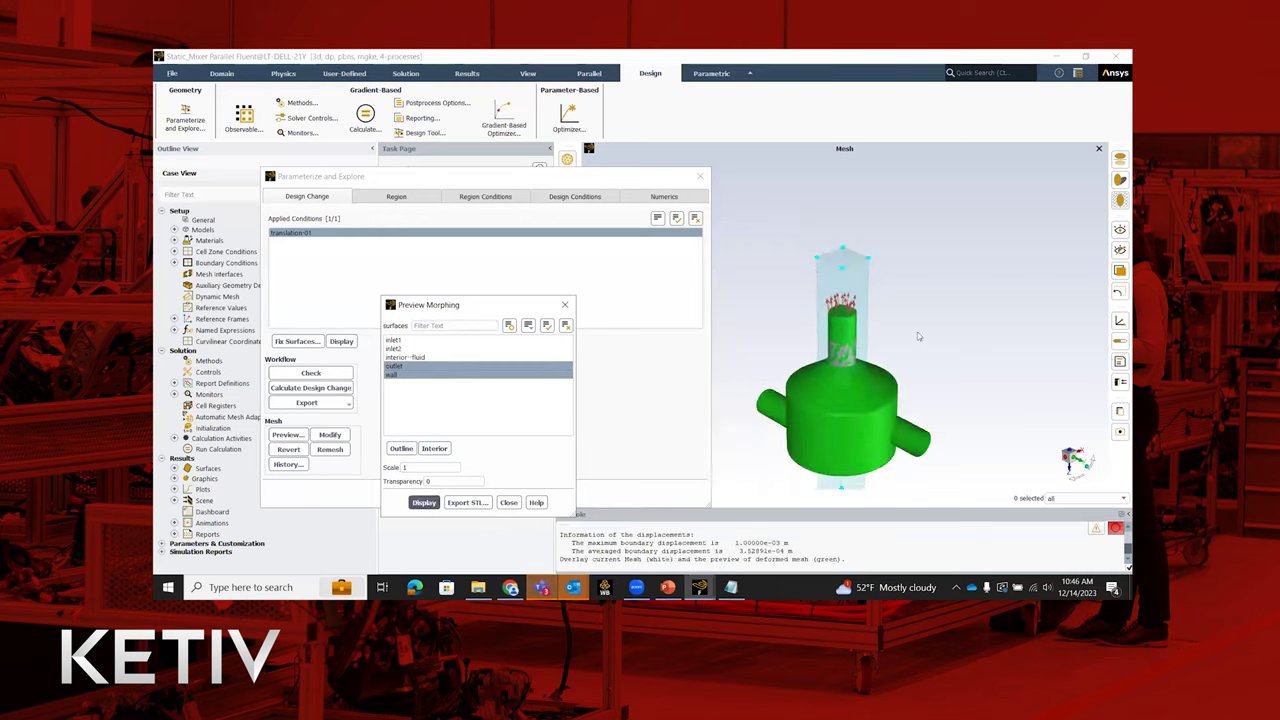
scroll(800, 351, up, 3)
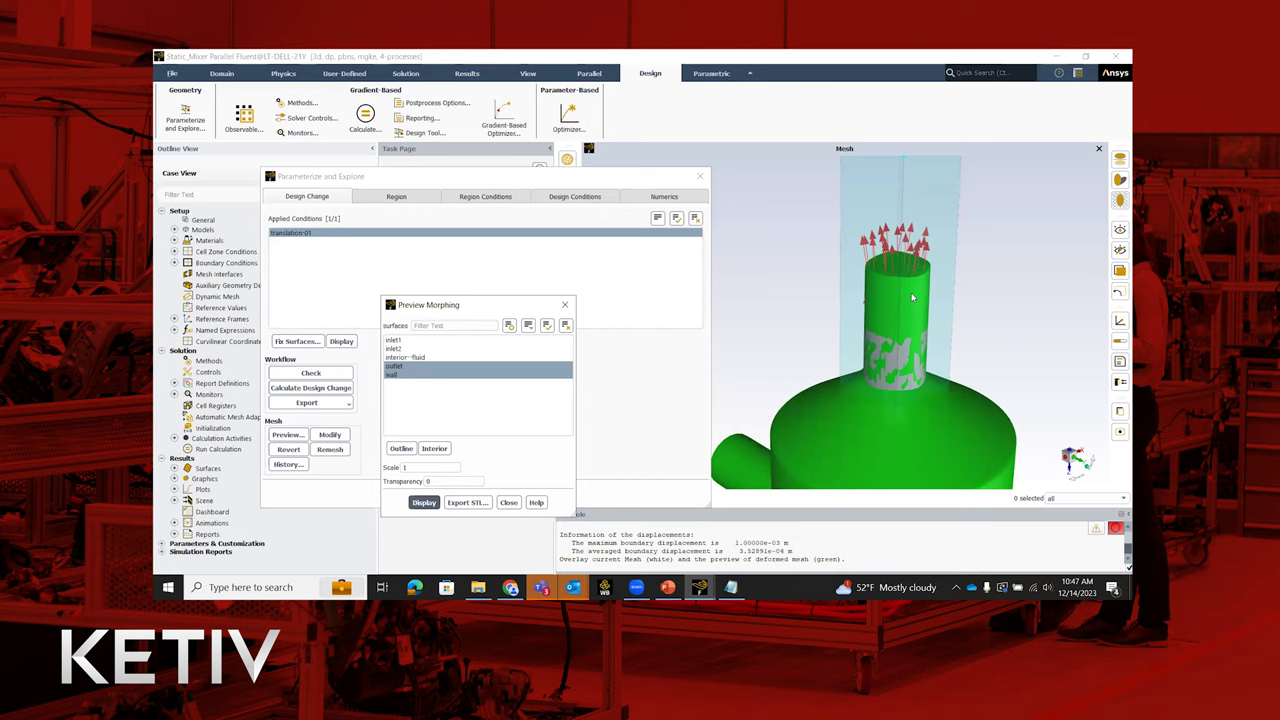
scroll(905, 349, up, 3)
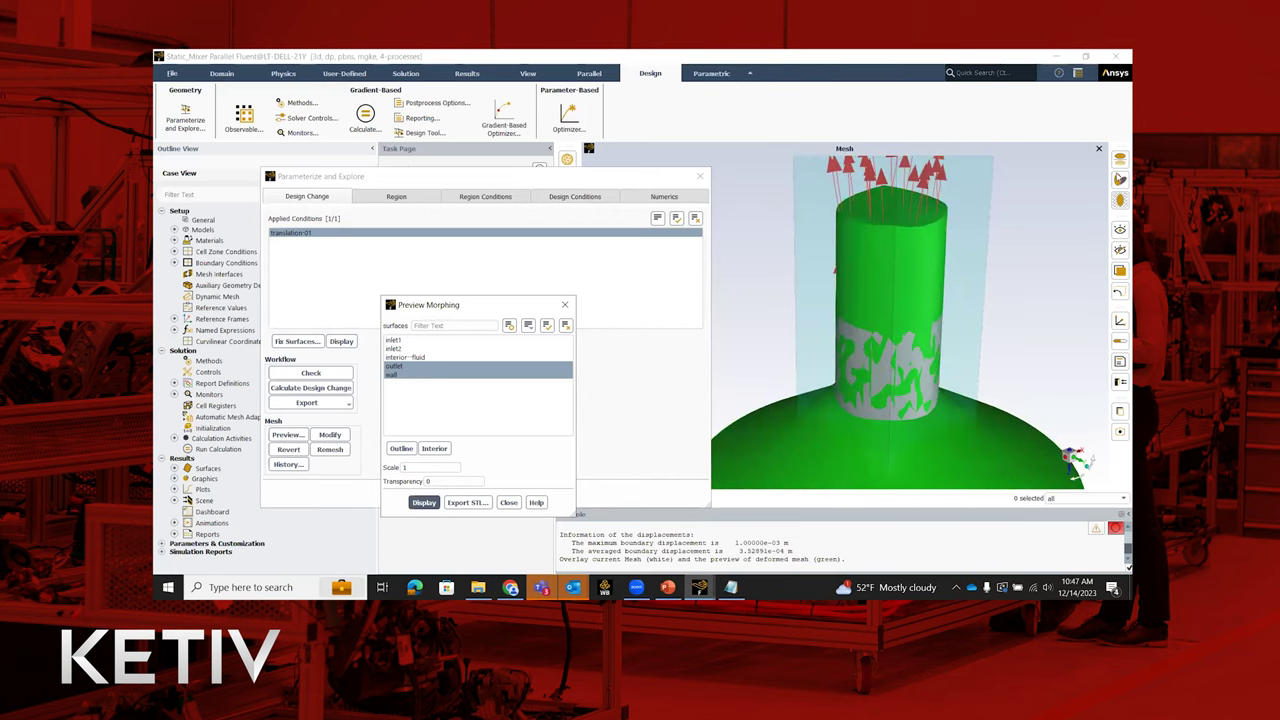
scroll(973, 279, down, 3)
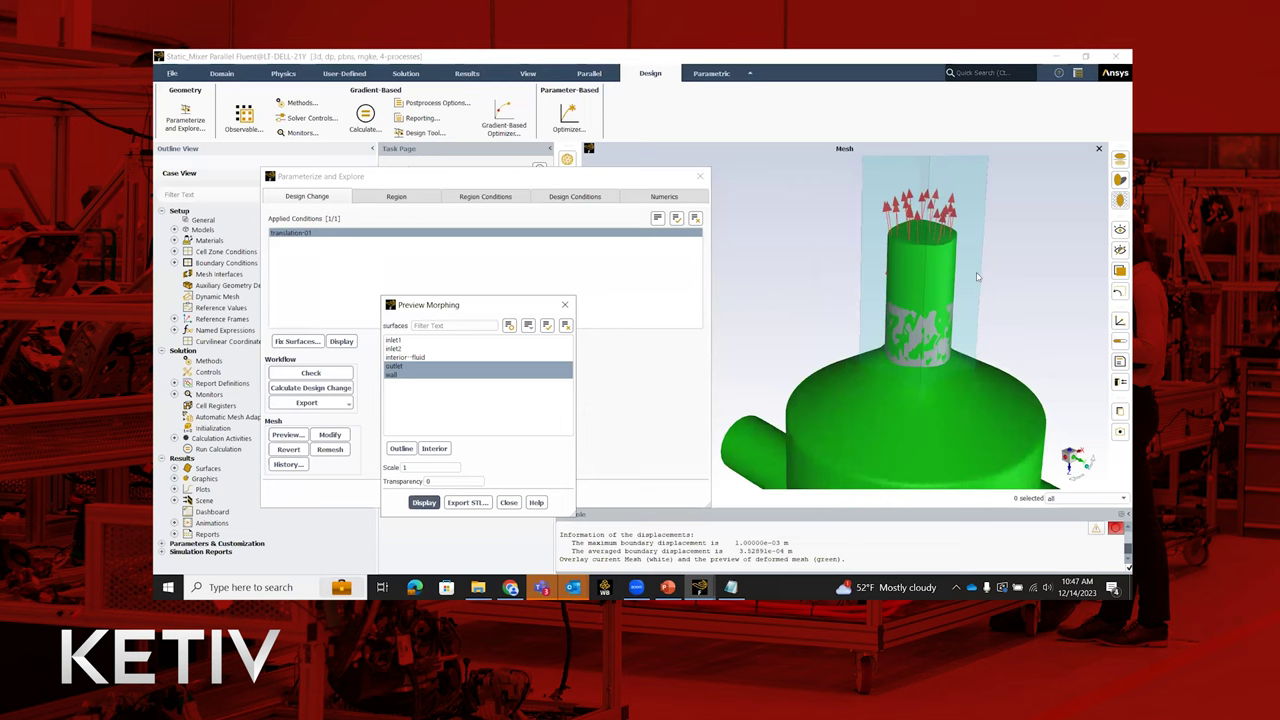
scroll(946, 197, up, 3)
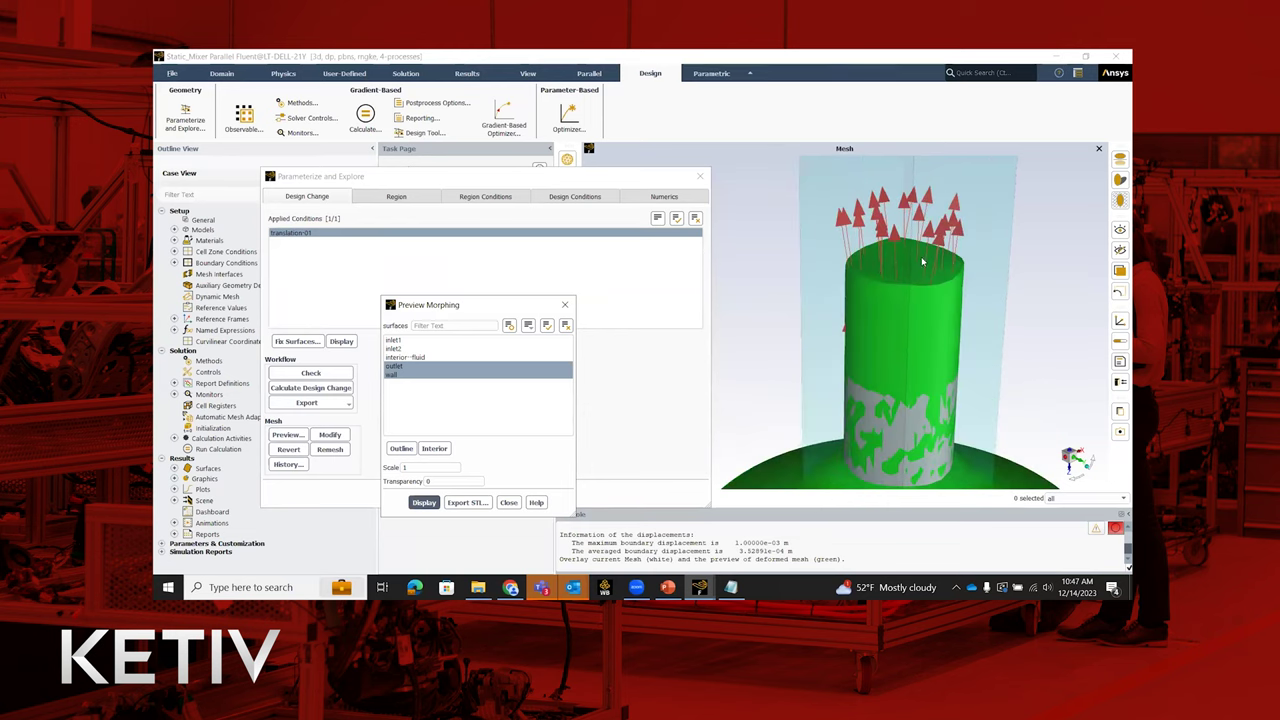
scroll(922, 260, up, 1)
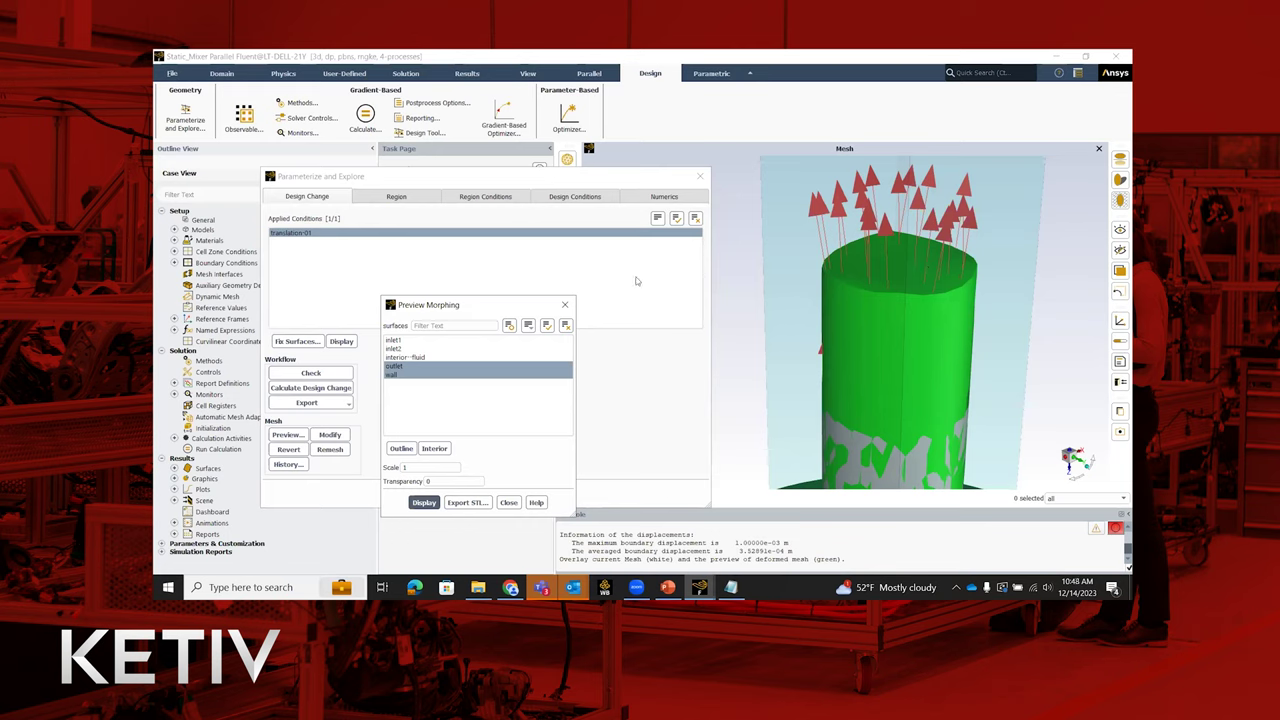
Step: Update the mesh, re-preview the morph, then view Translation-01's outlet Z displacement of -0.001 m
click(565, 304)
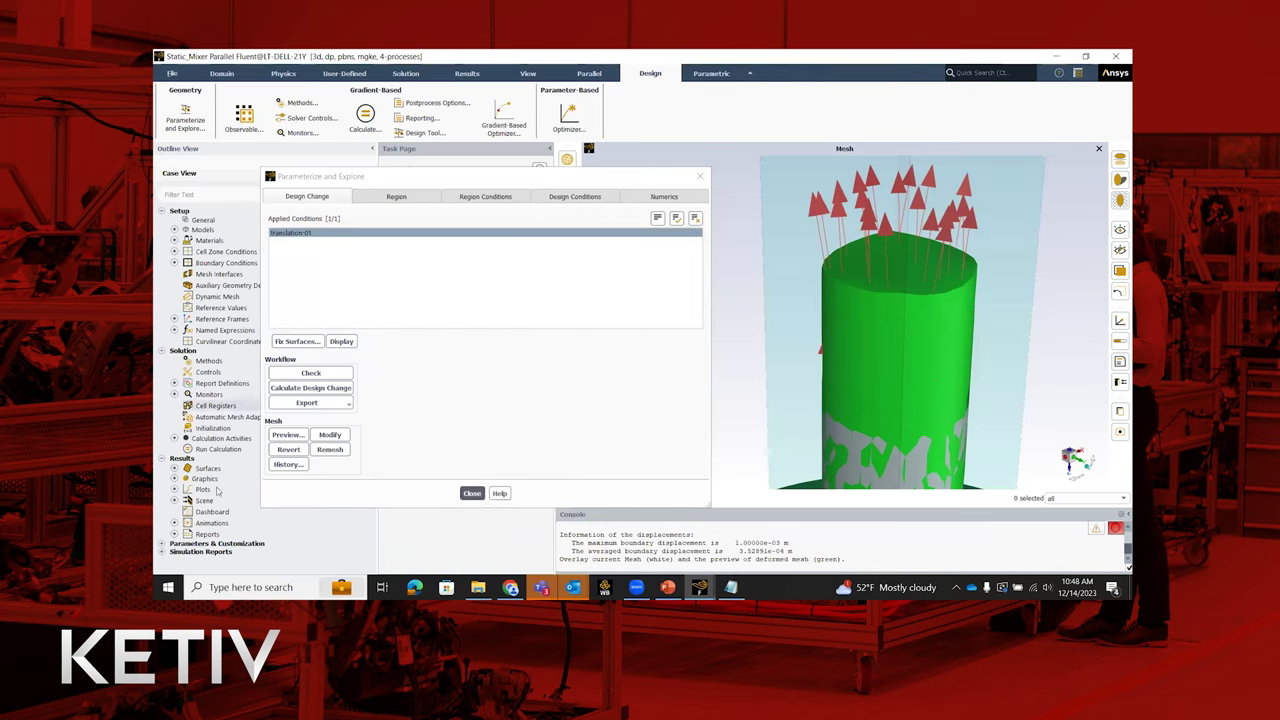
click(300, 450)
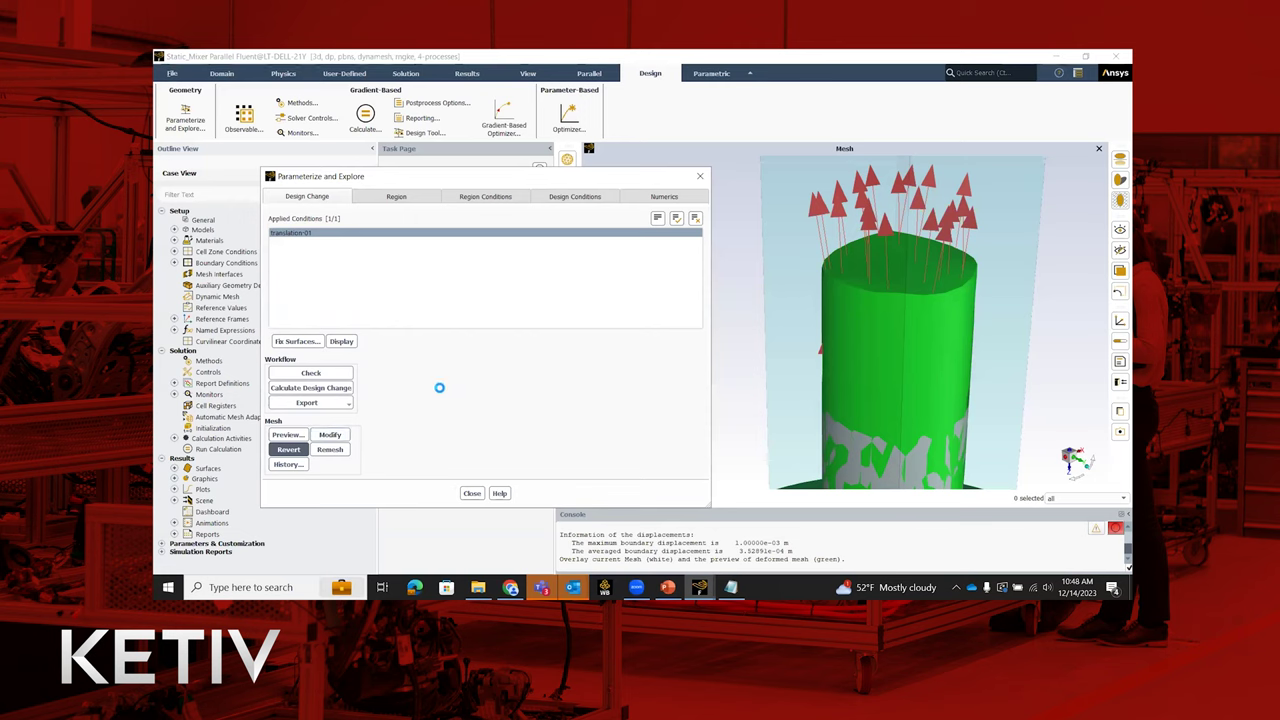
click(287, 434)
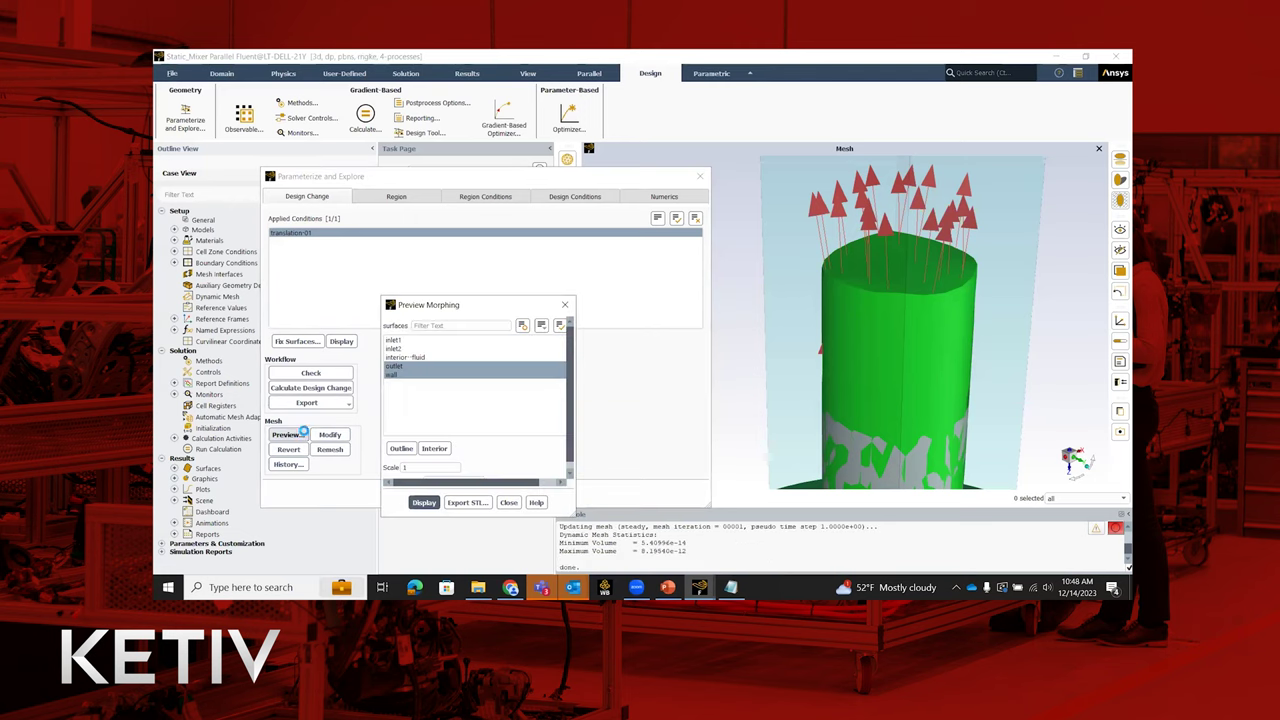
click(430, 502)
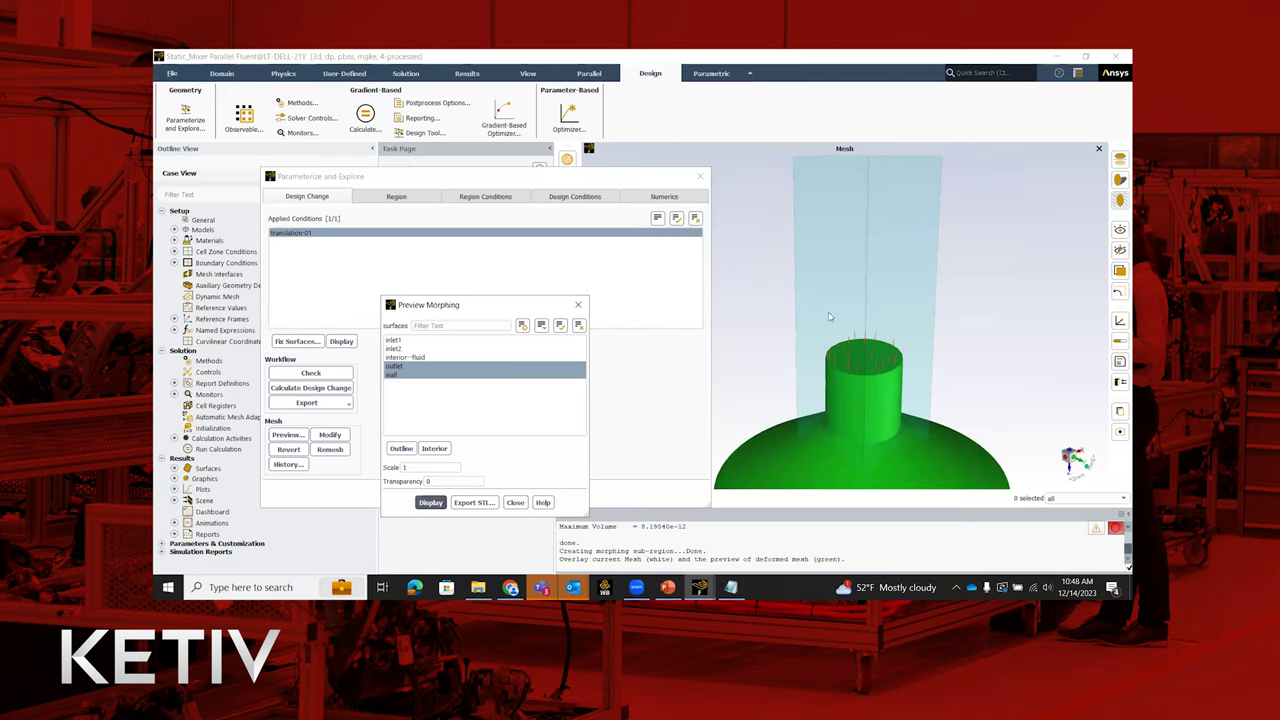
click(578, 304)
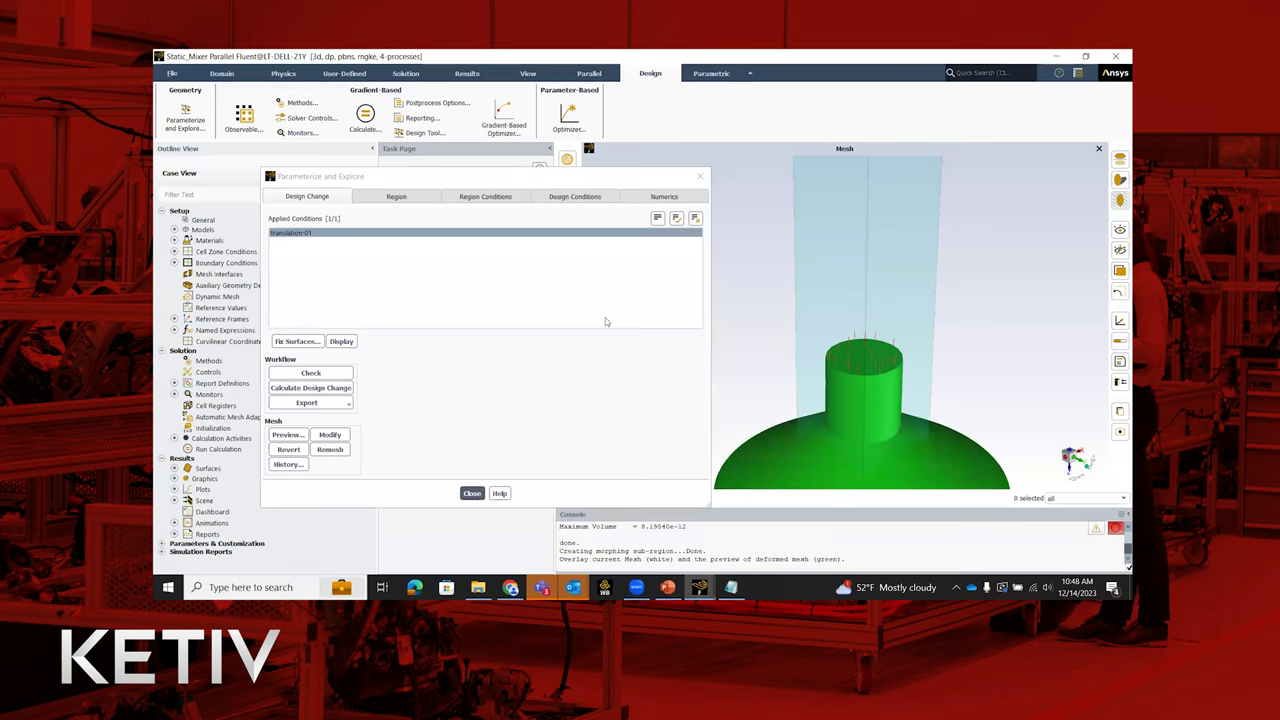
click(584, 197)
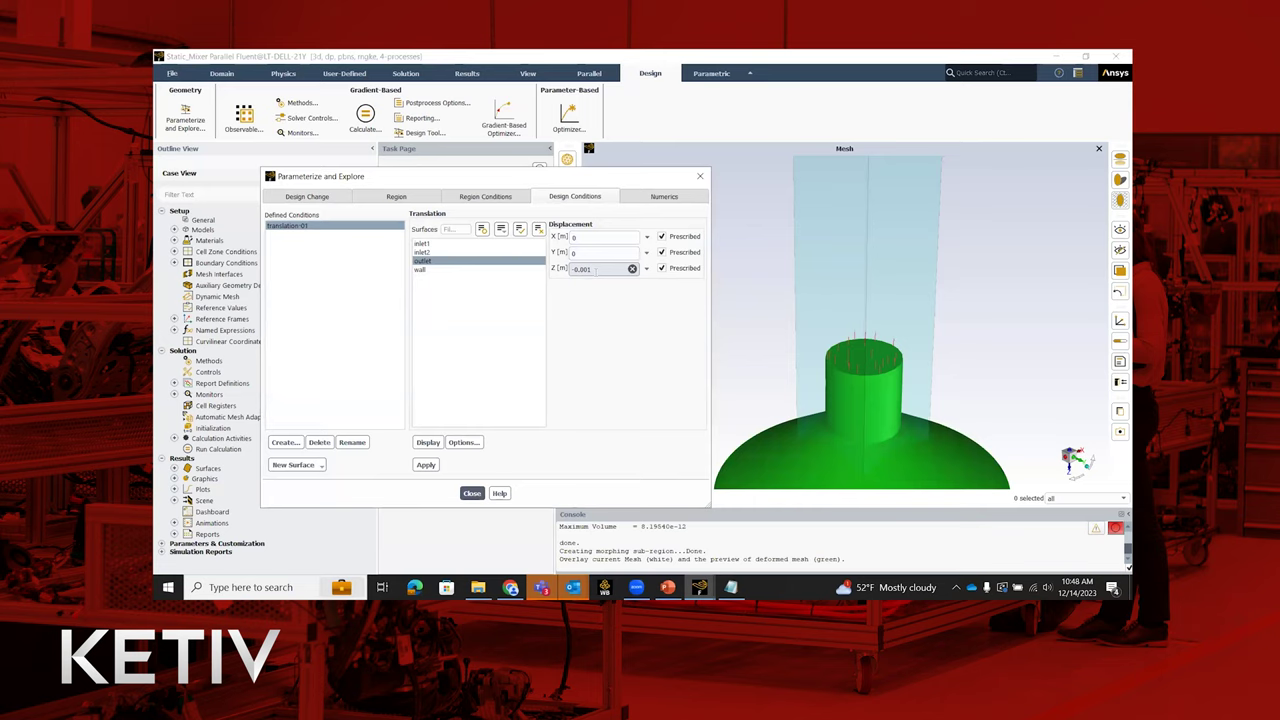
Step: Turn the outlet's Z displacement into a new input parameter named deltaheight
click(648, 269)
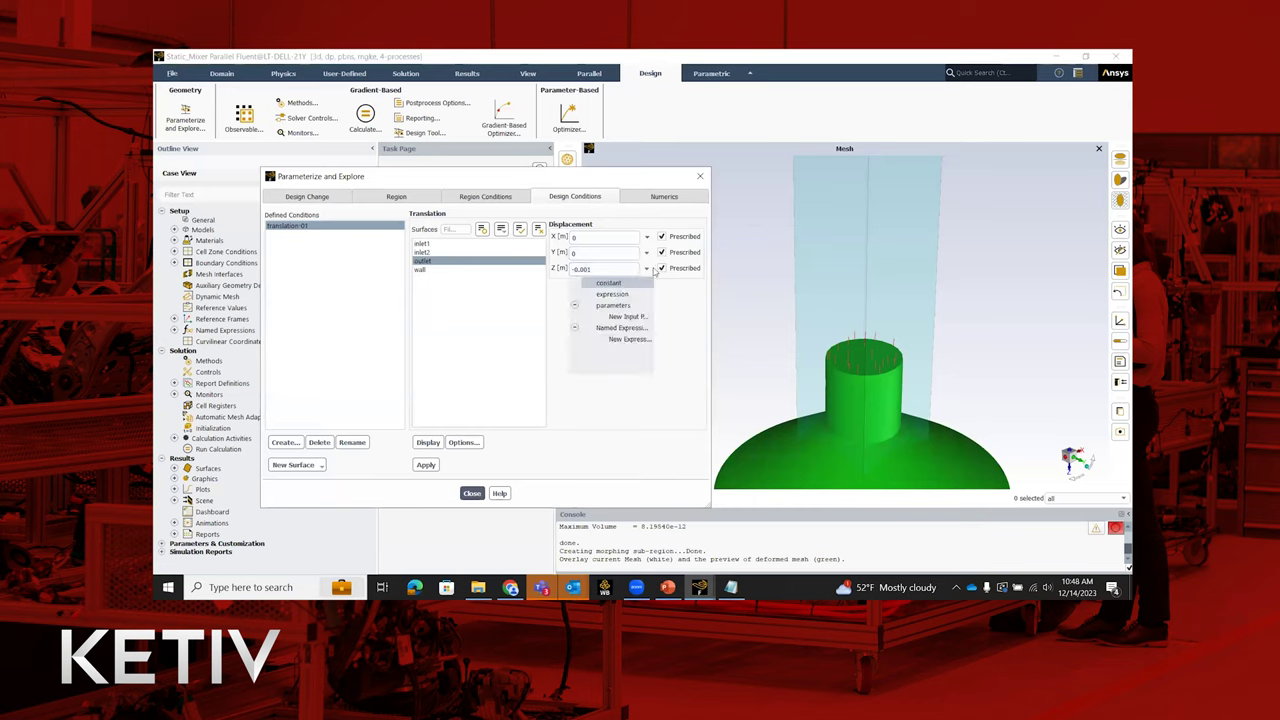
click(637, 317)
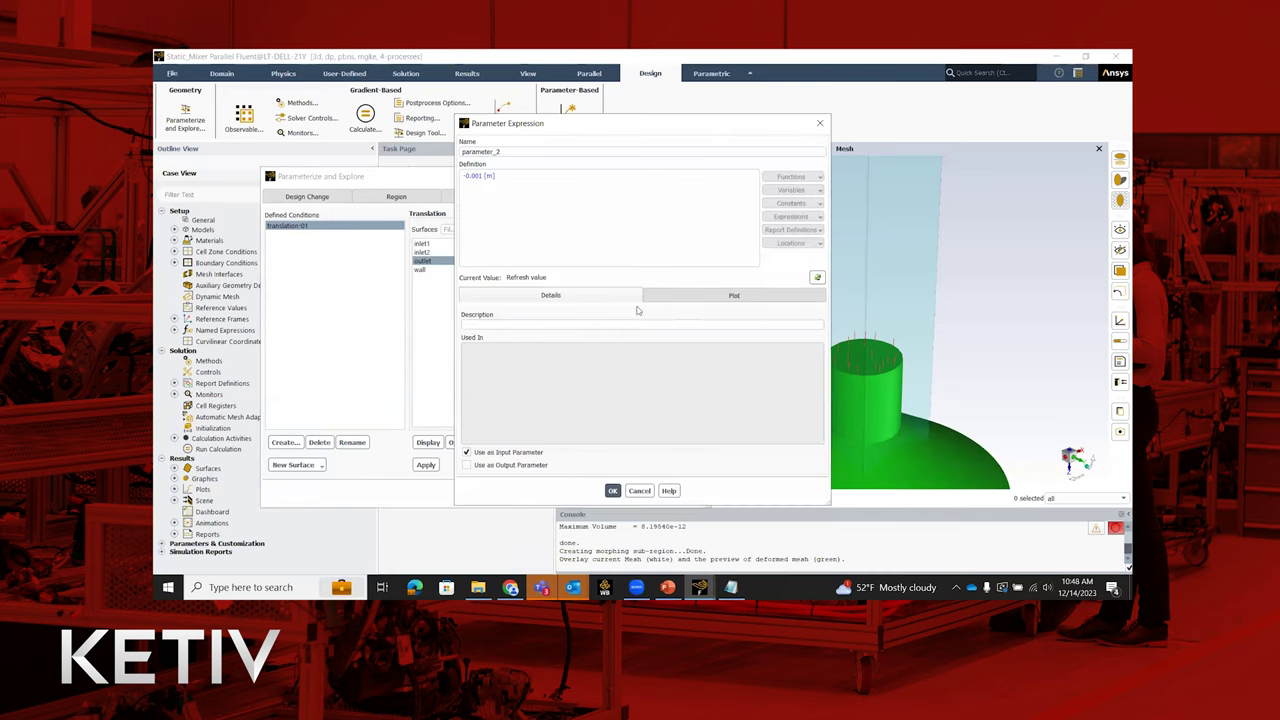
double_click(480, 151)
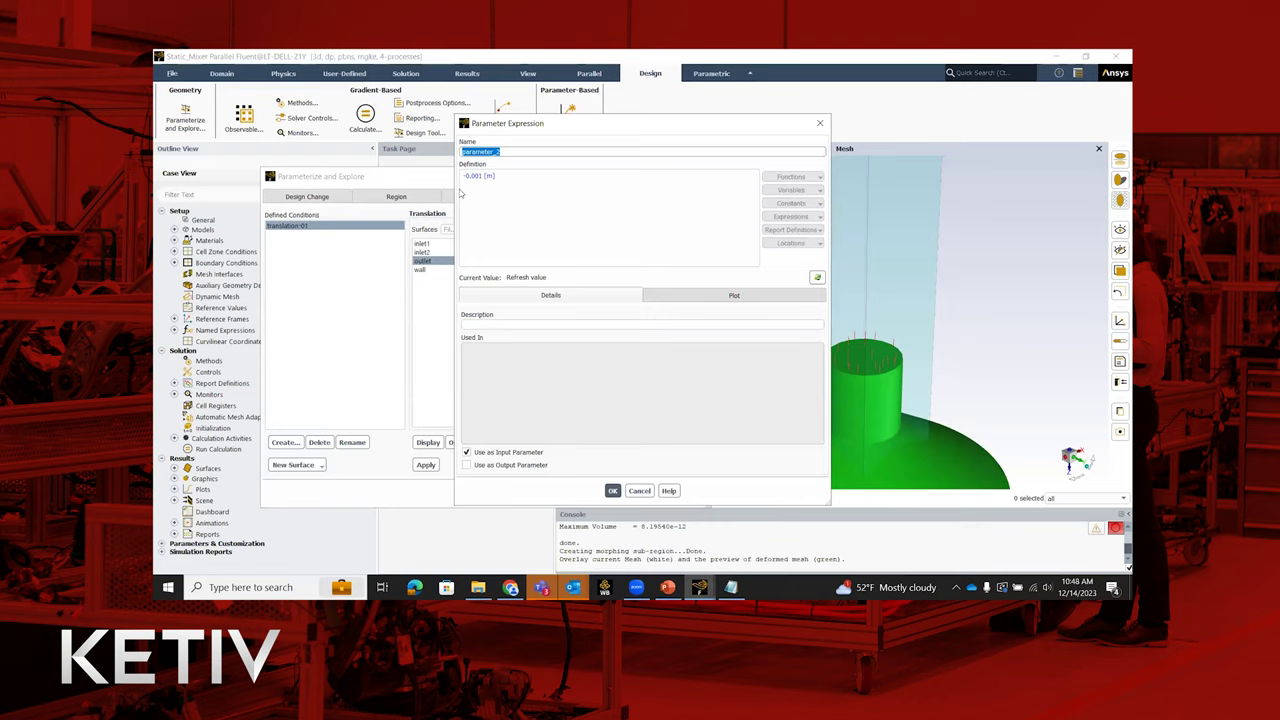
text(defl)
text(aheight)
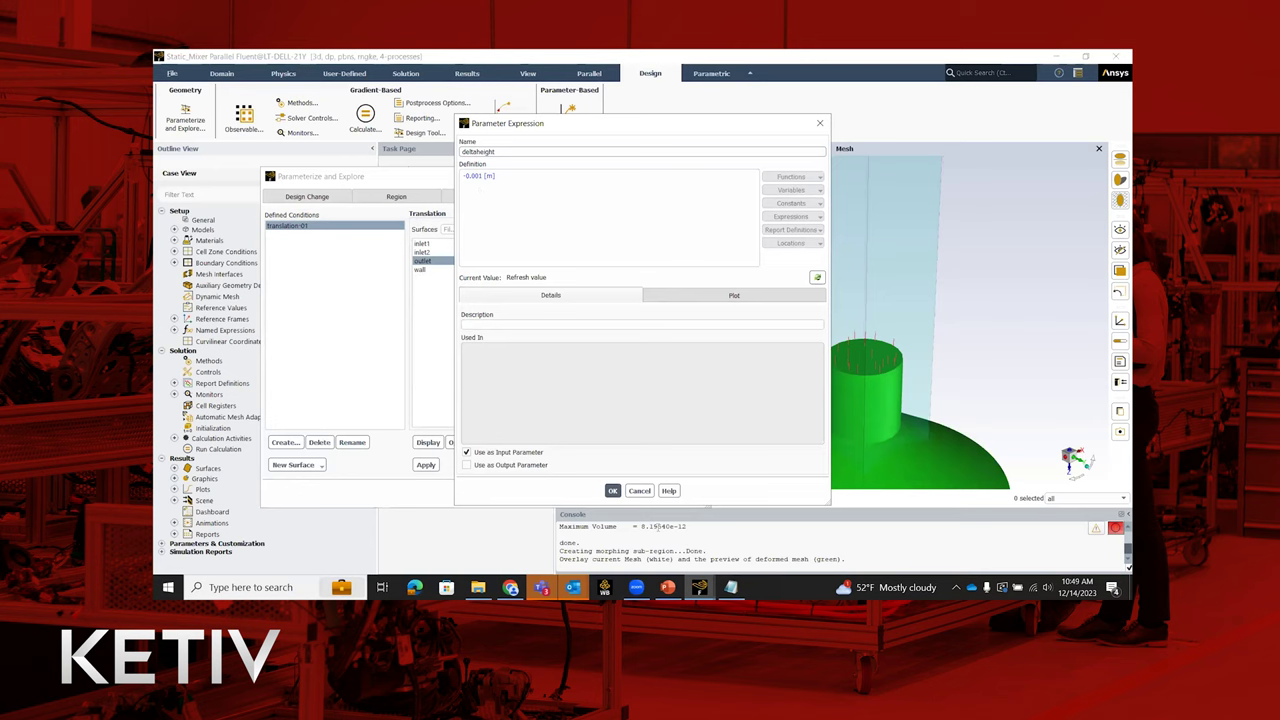
click(612, 490)
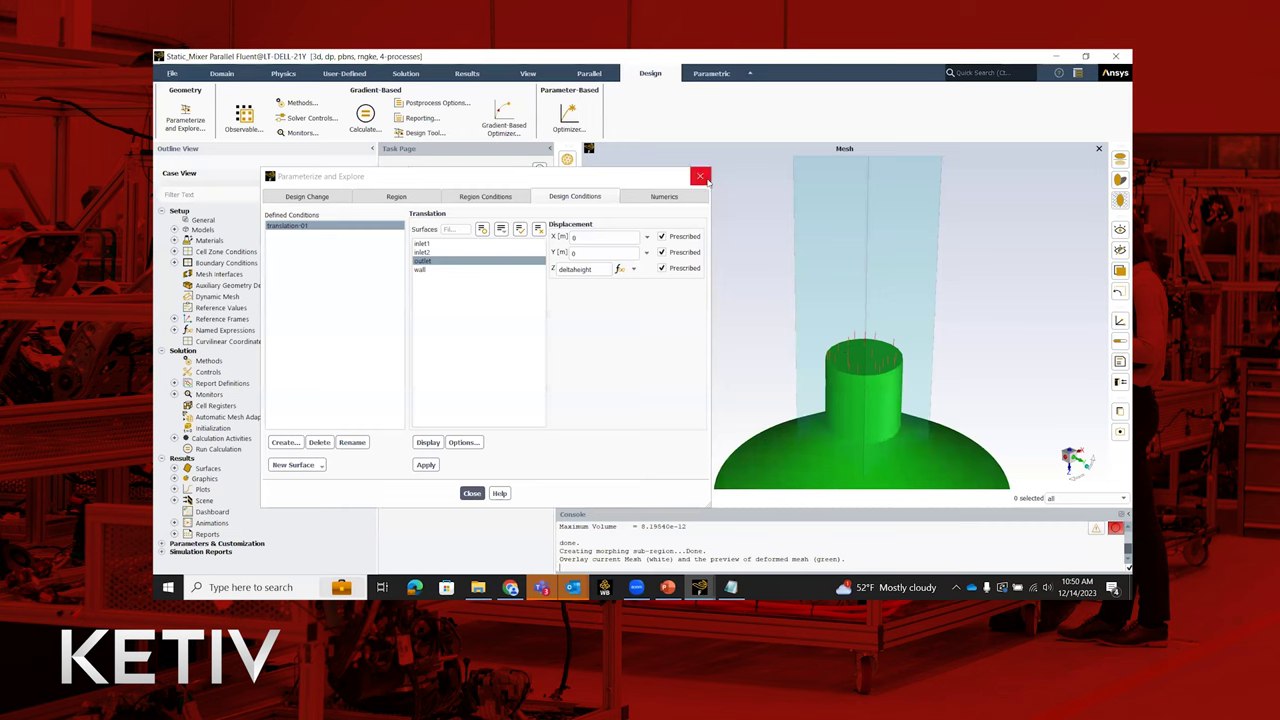
click(700, 176)
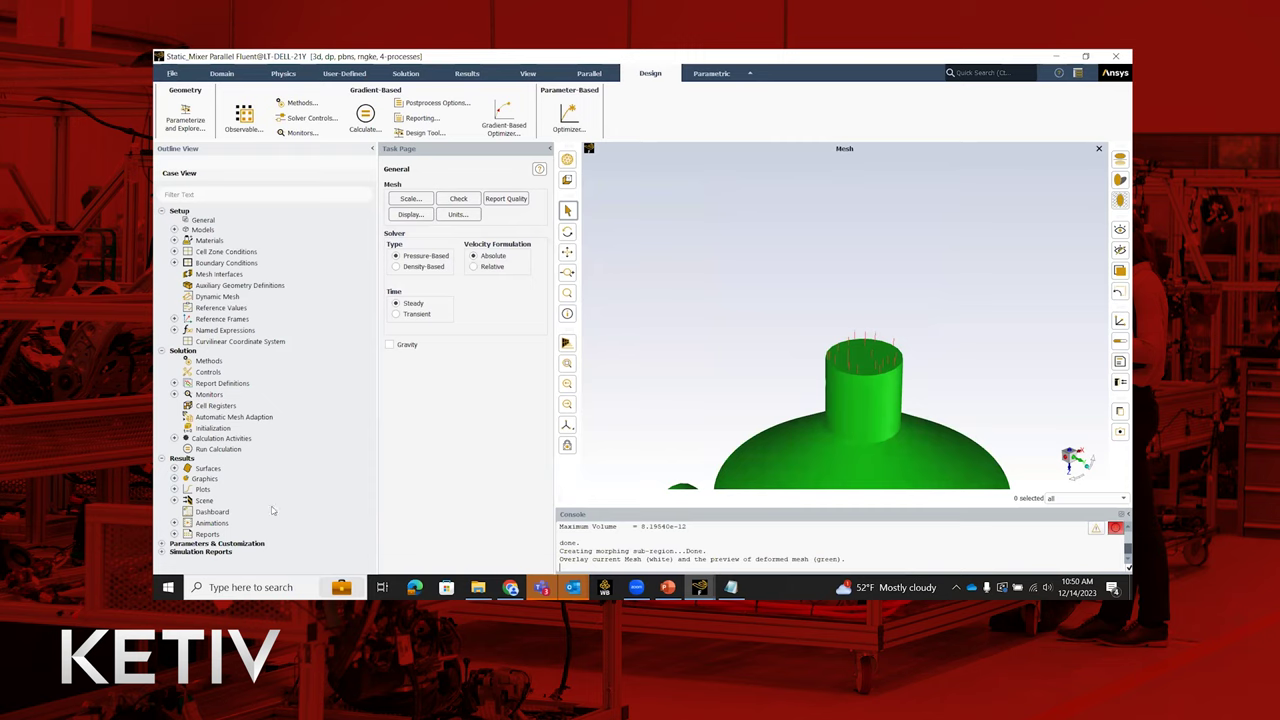
Step: Create a new execute command, command-1, set to run once
click(174, 438)
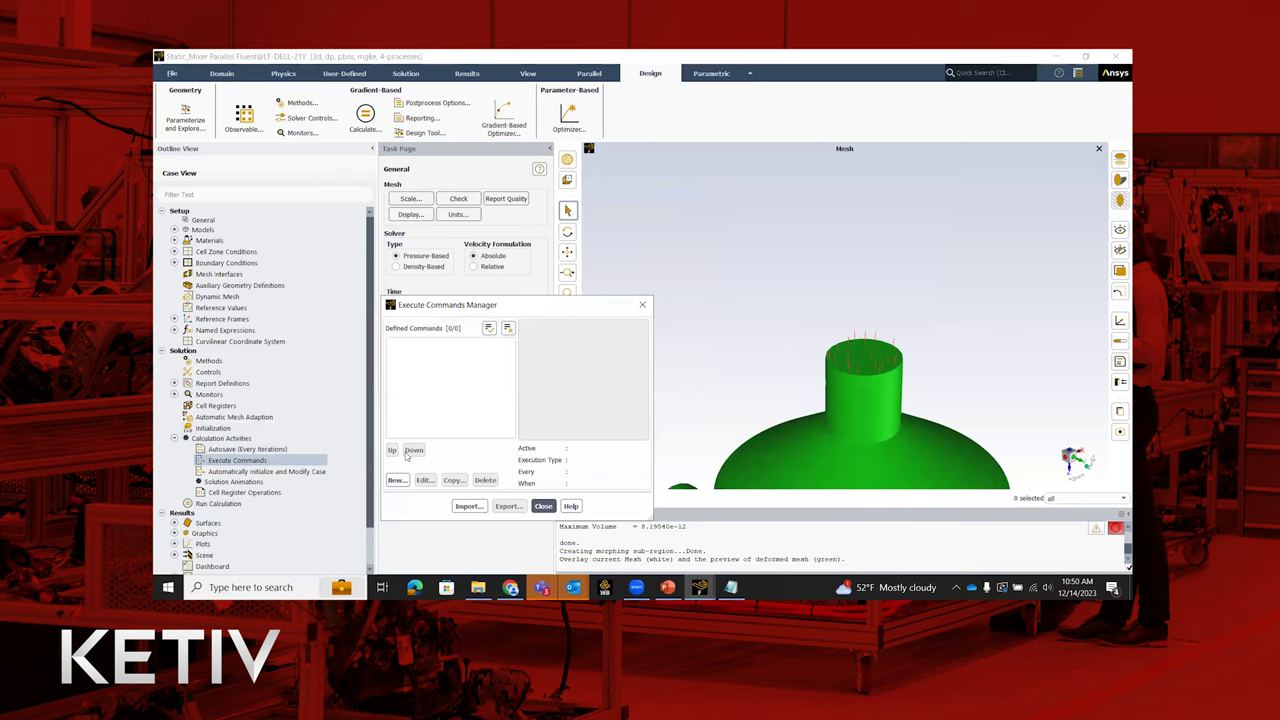
click(398, 481)
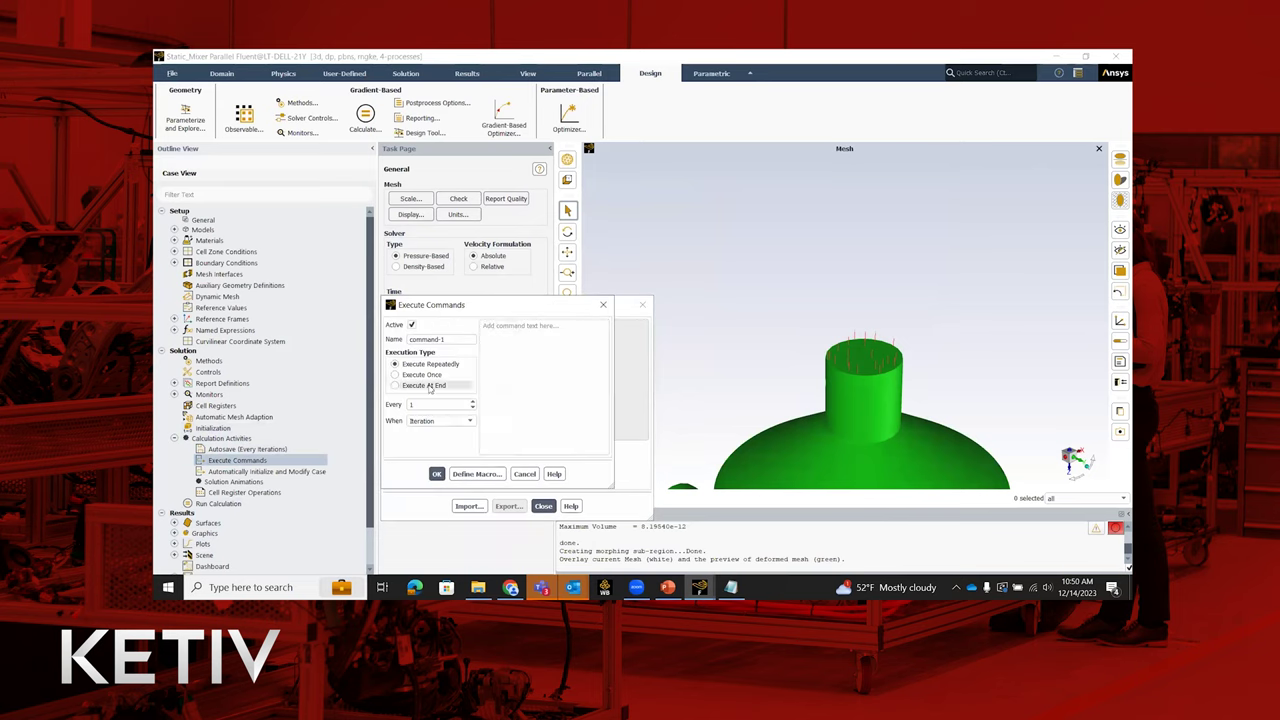
click(434, 377)
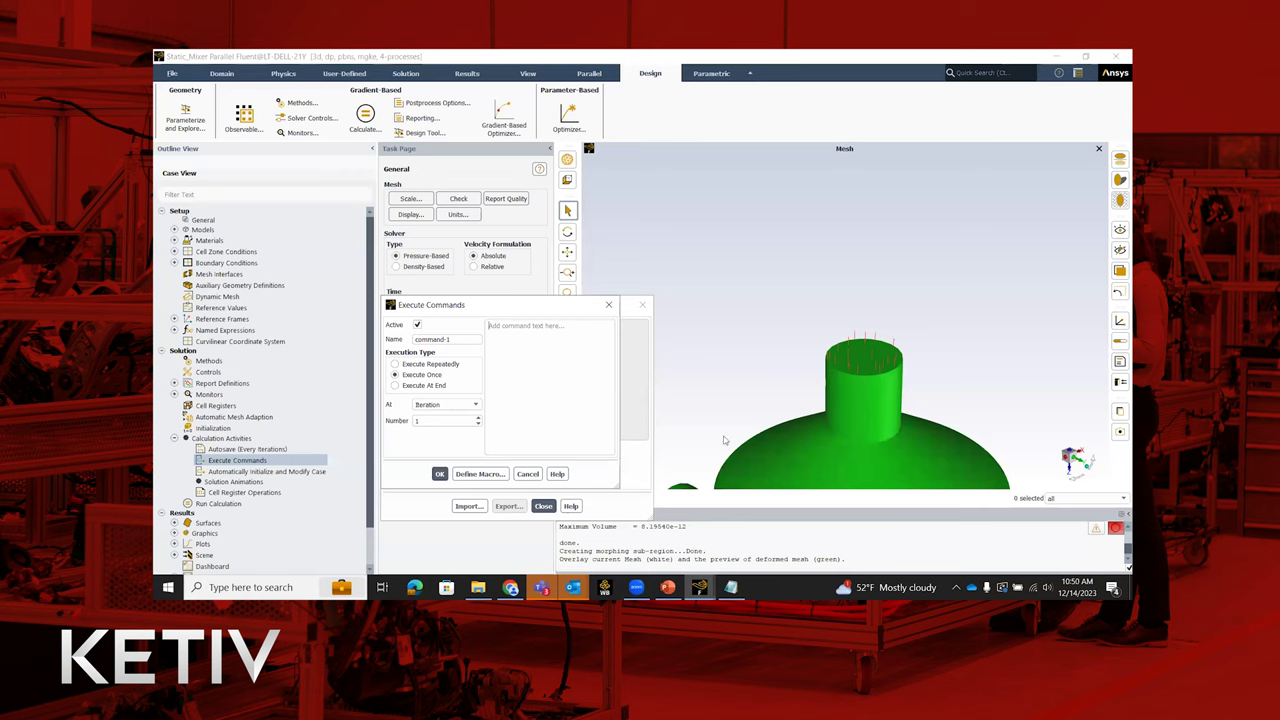
Step: Copy the three saved morph commands from the Notepad notes
click(731, 587)
key(ctrl+shift+Home)
key(ctrl+c)
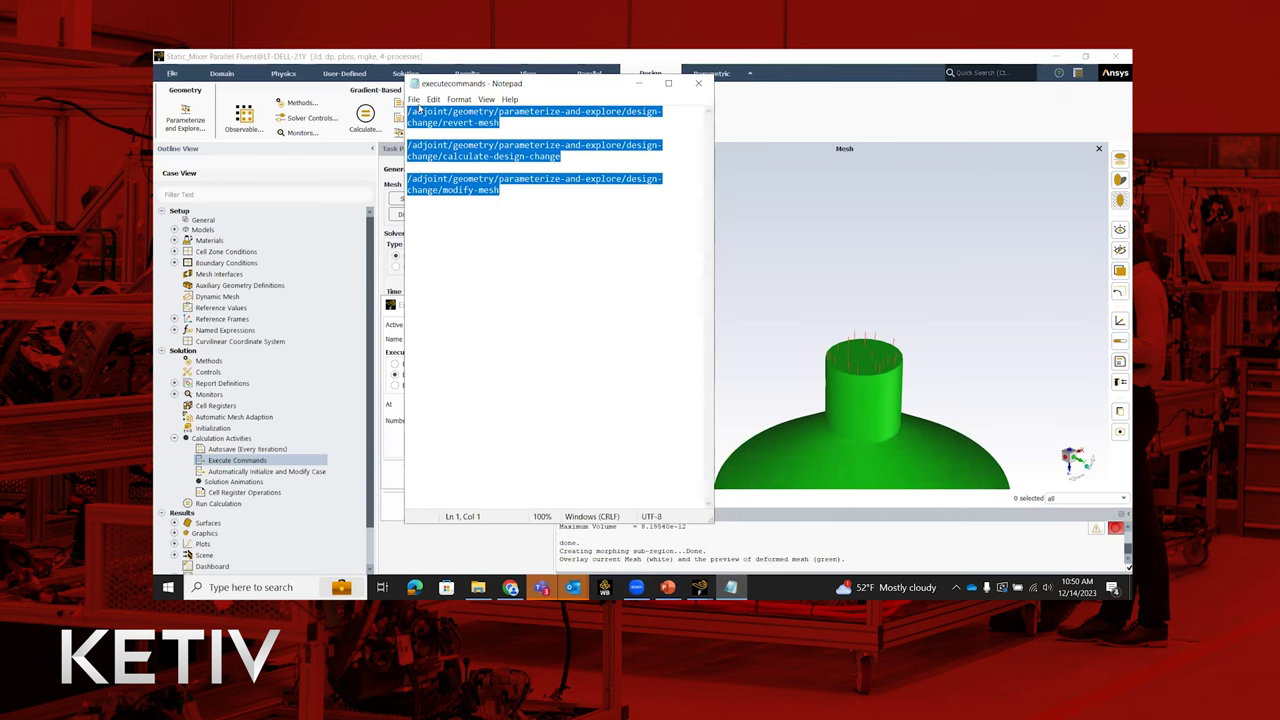
click(668, 83)
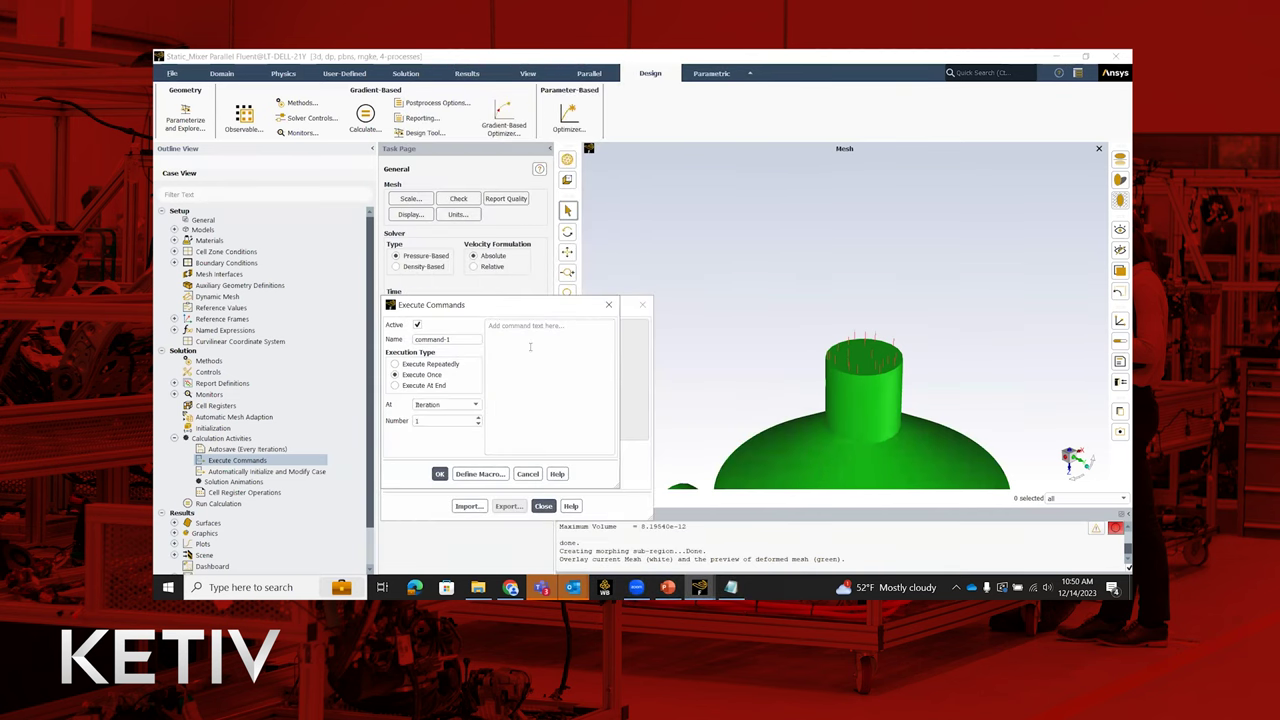
Step: Paste the revert, calculate-design-change and modify-mesh commands into command-1 and save it
key(ctrl+v)
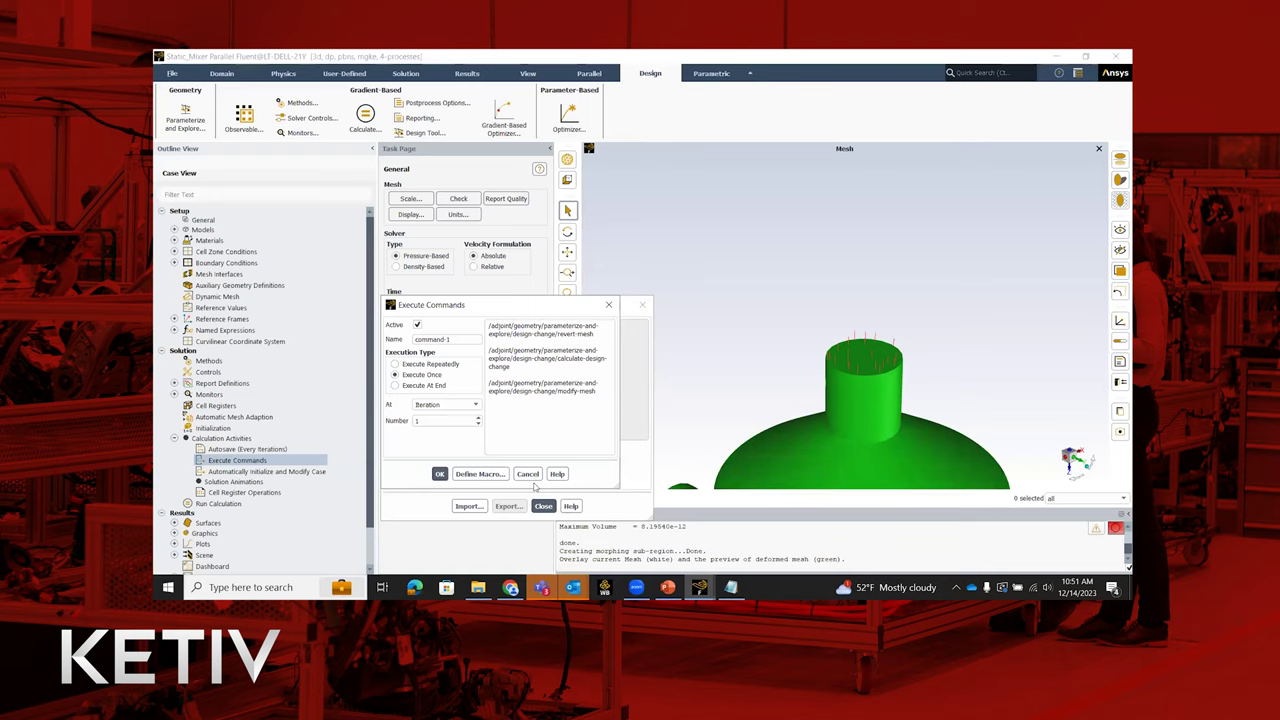
click(440, 475)
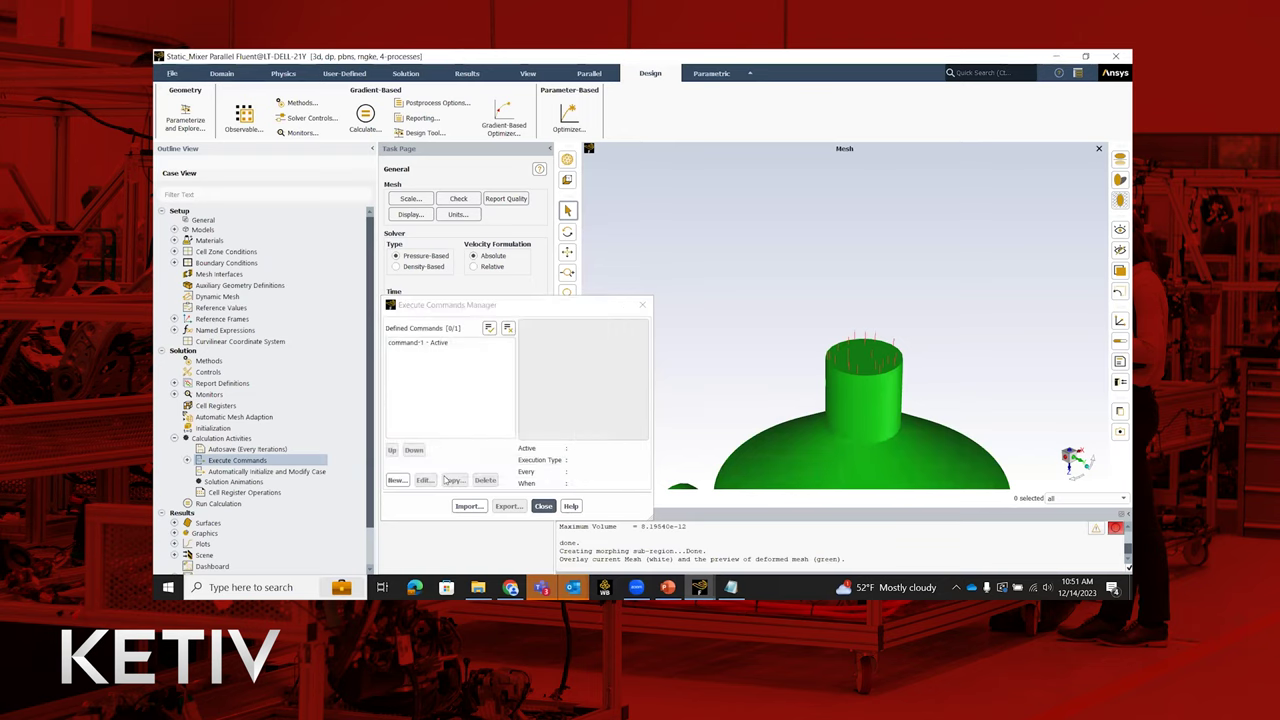
click(543, 506)
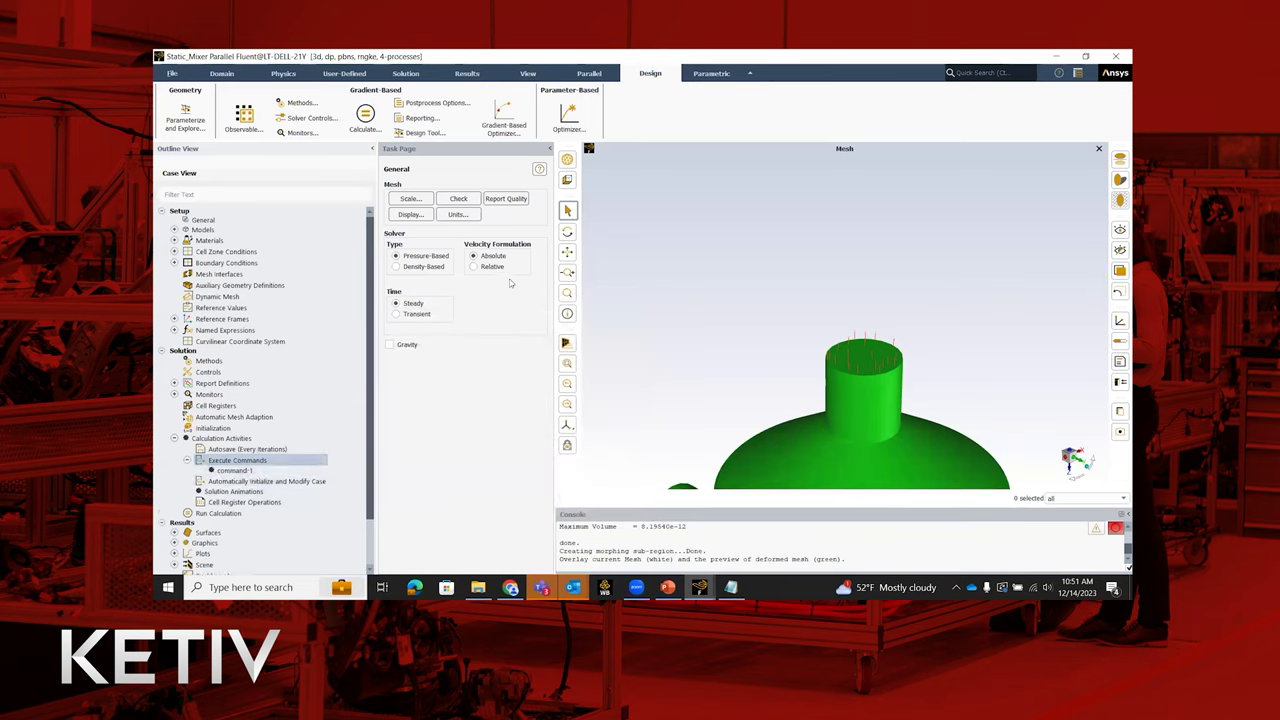
click(765, 140)
Step: Initialize a parametric study, saving the new project as Static_Mixer5.flprj
click(1080, 121)
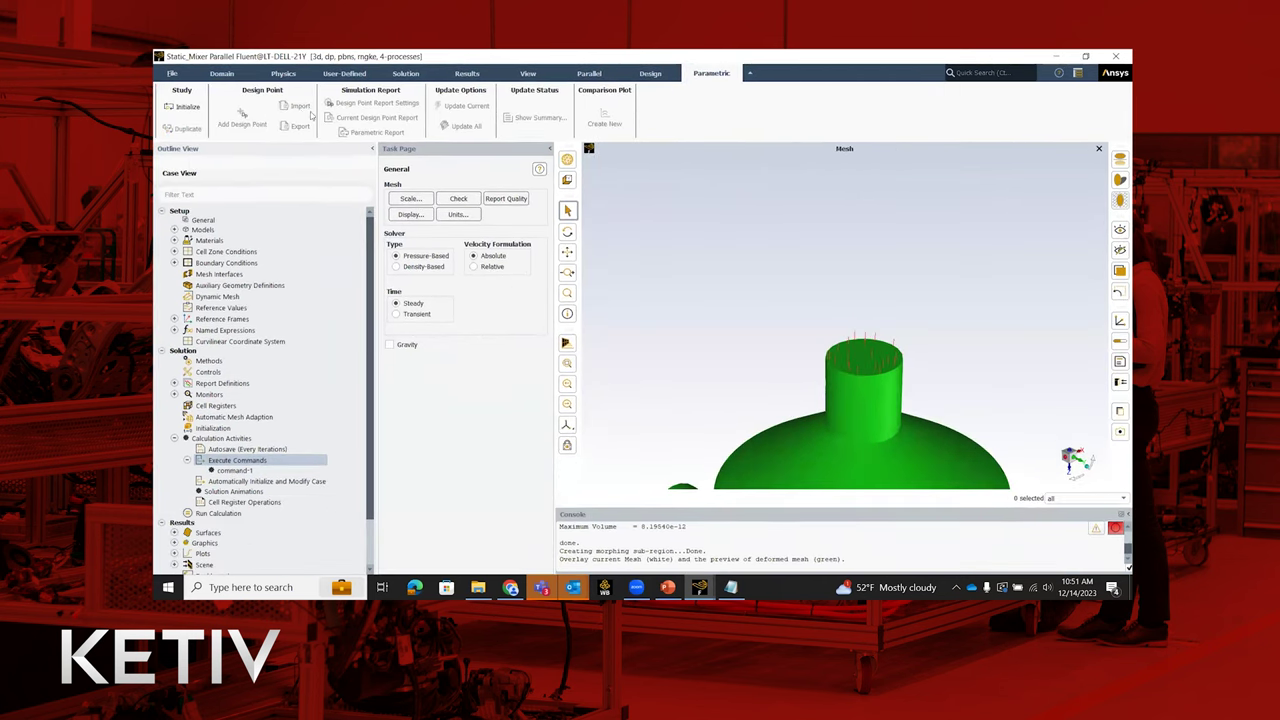
click(185, 106)
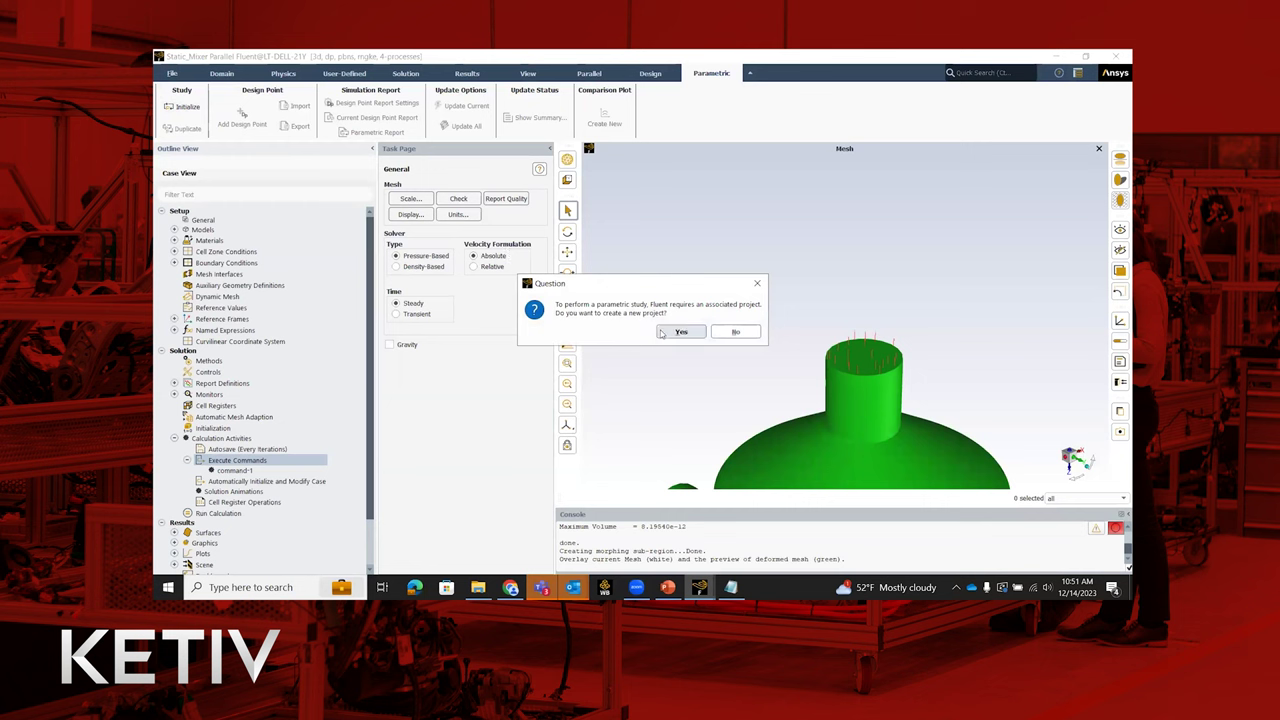
click(679, 332)
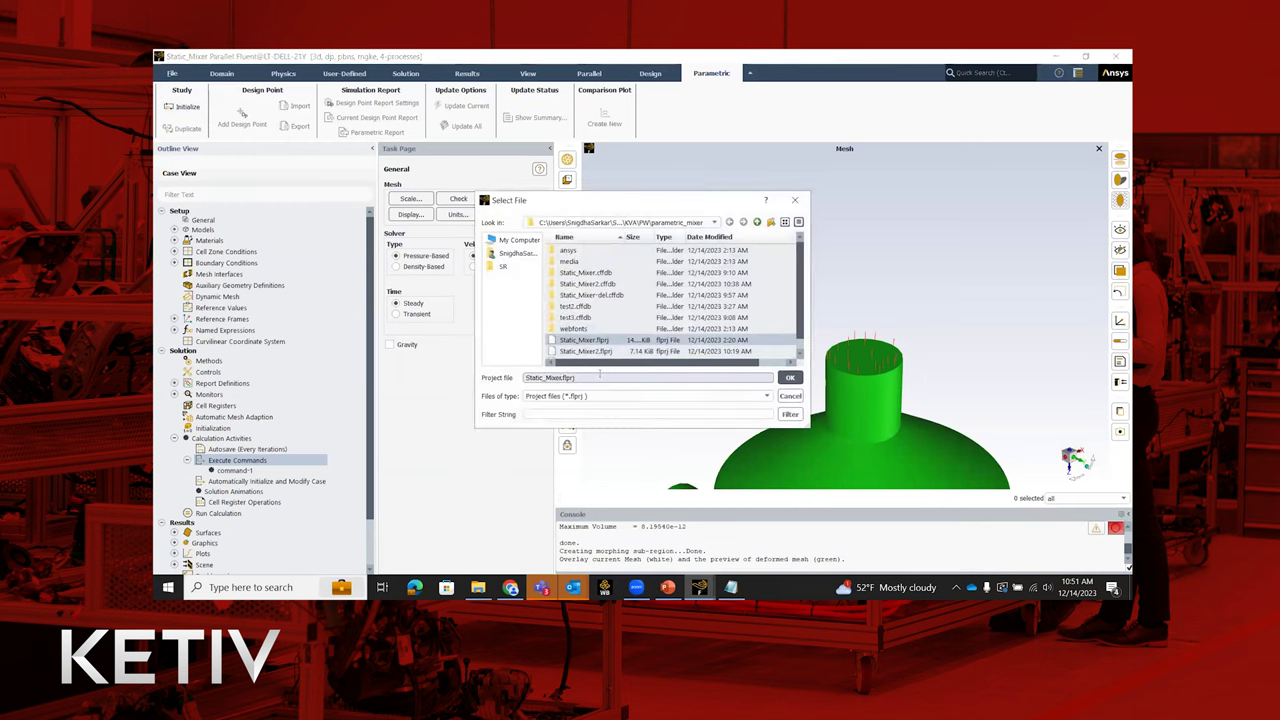
click(600, 377)
text(5)
click(790, 377)
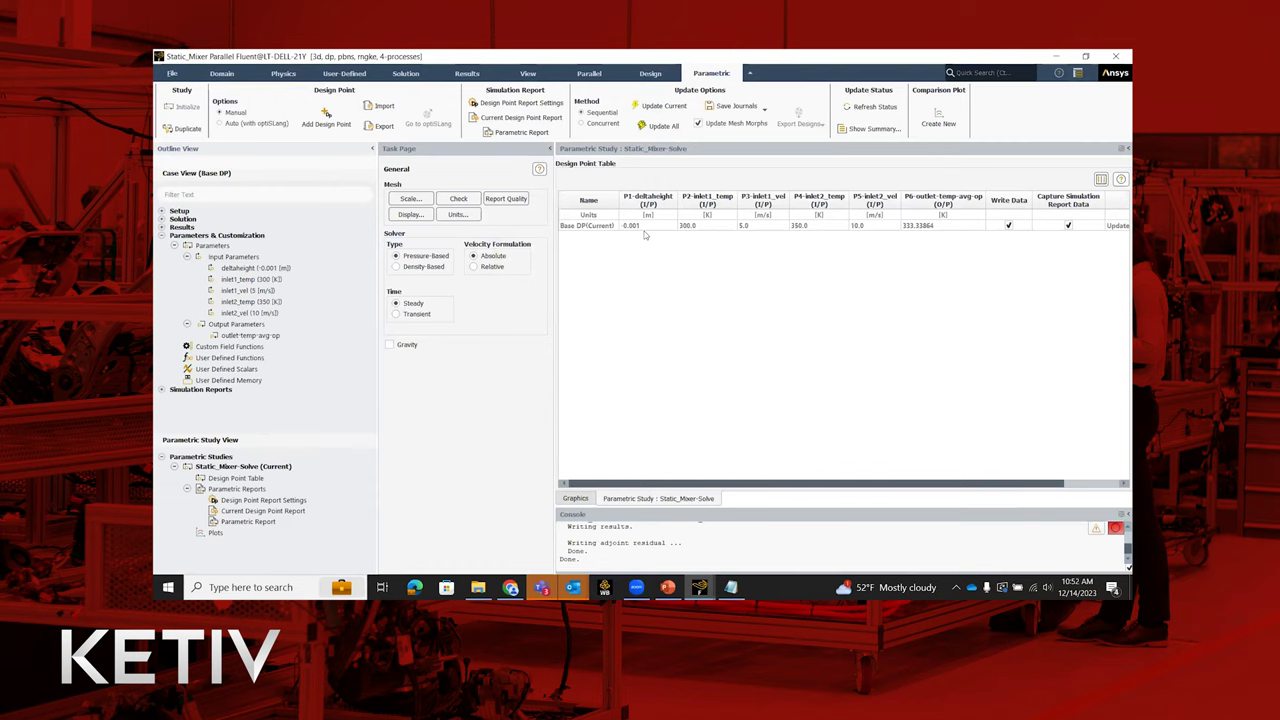
Step: Add DP1 to the design point table and enter -0.002 as its P1-deltaheight value
click(328, 118)
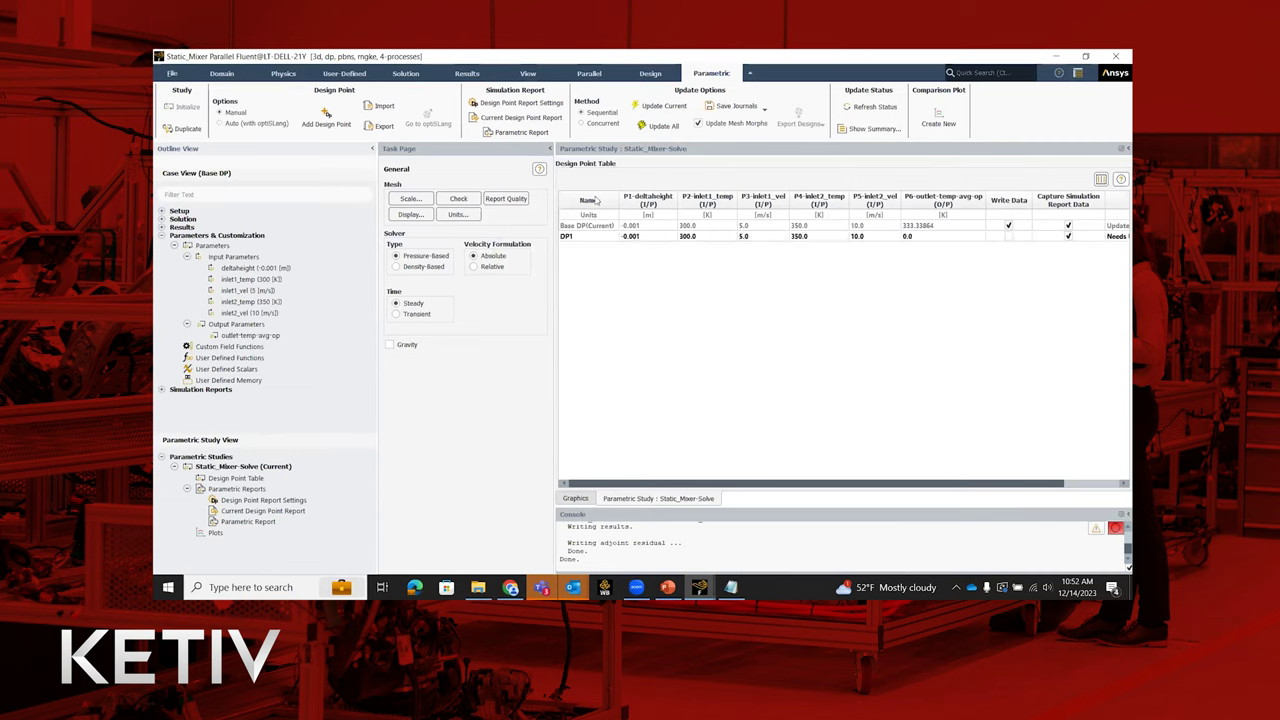
double_click(640, 238)
text(-0.002)
key(Return)
Step: Run the PowerPoint slide show from slide 7, Latest Release Capabilities
mouse_move(668, 590)
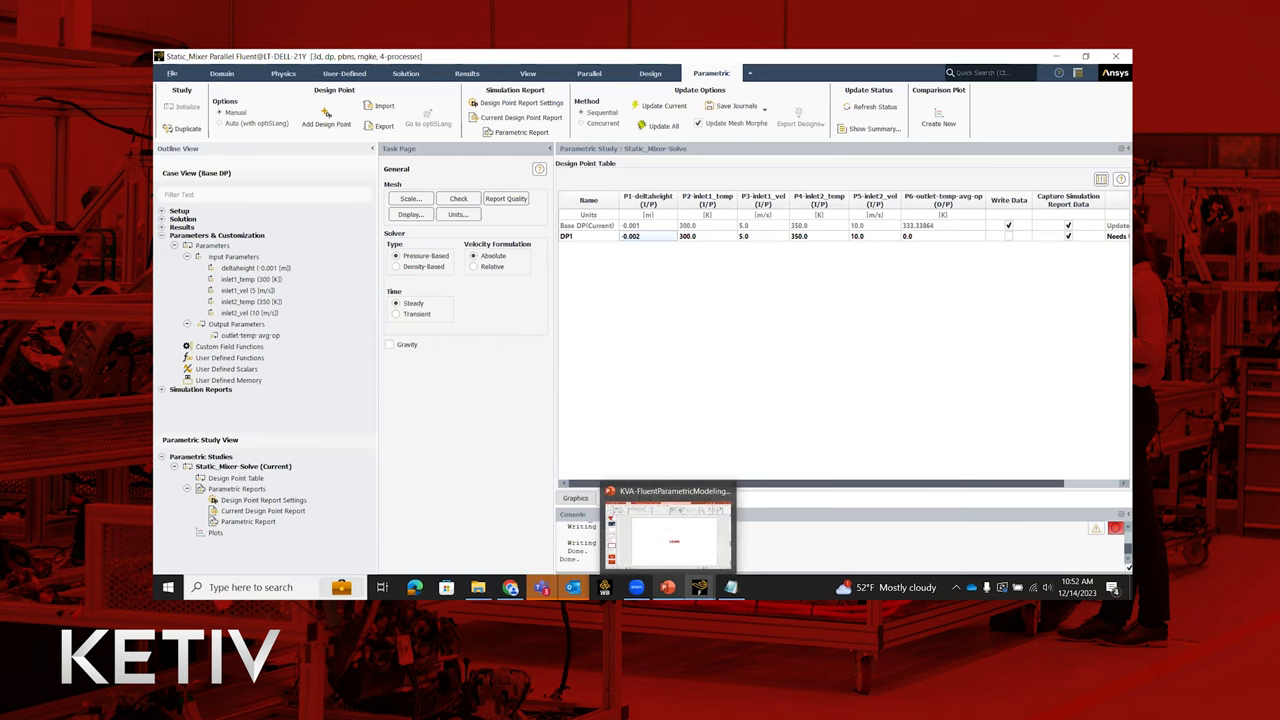
click(668, 540)
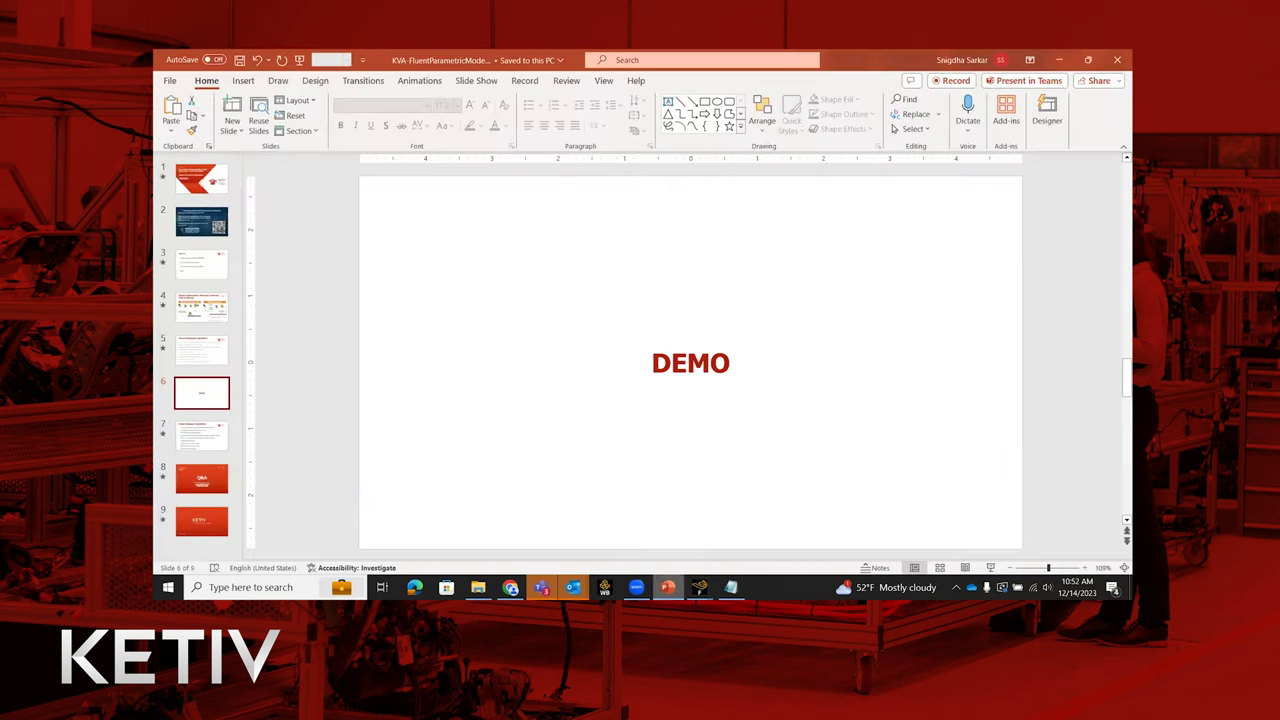
click(213, 440)
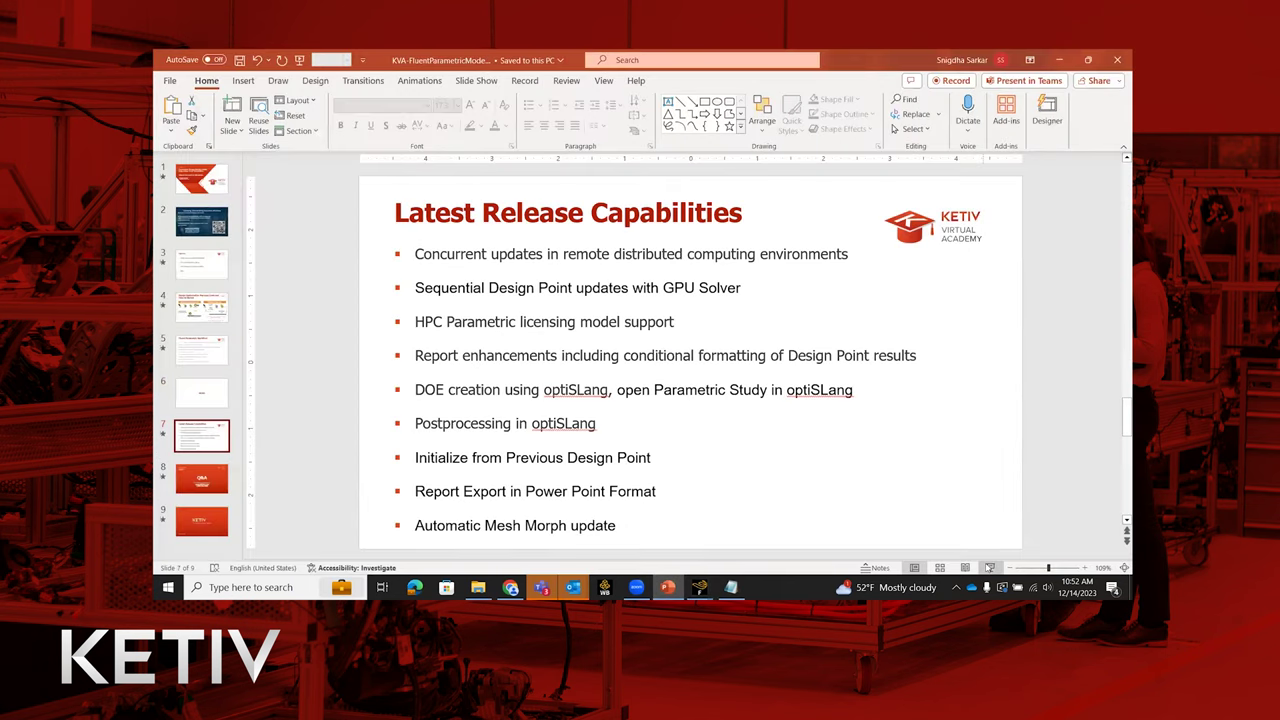
click(989, 567)
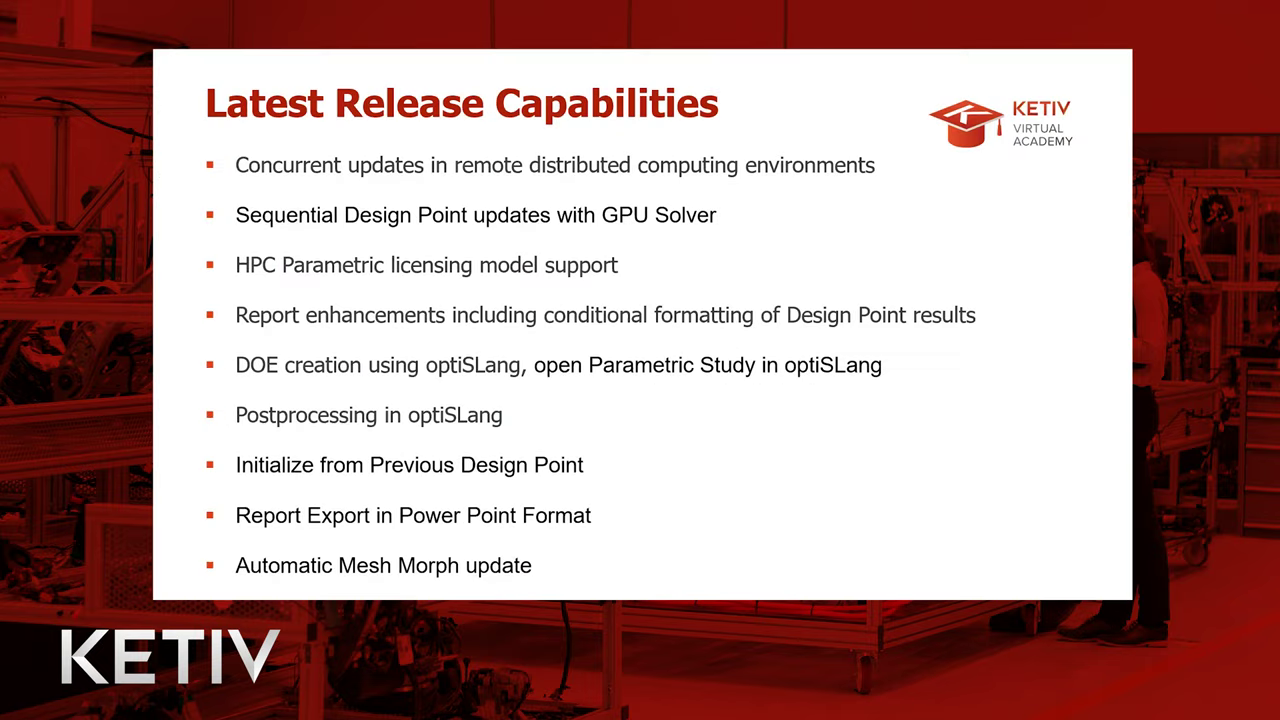